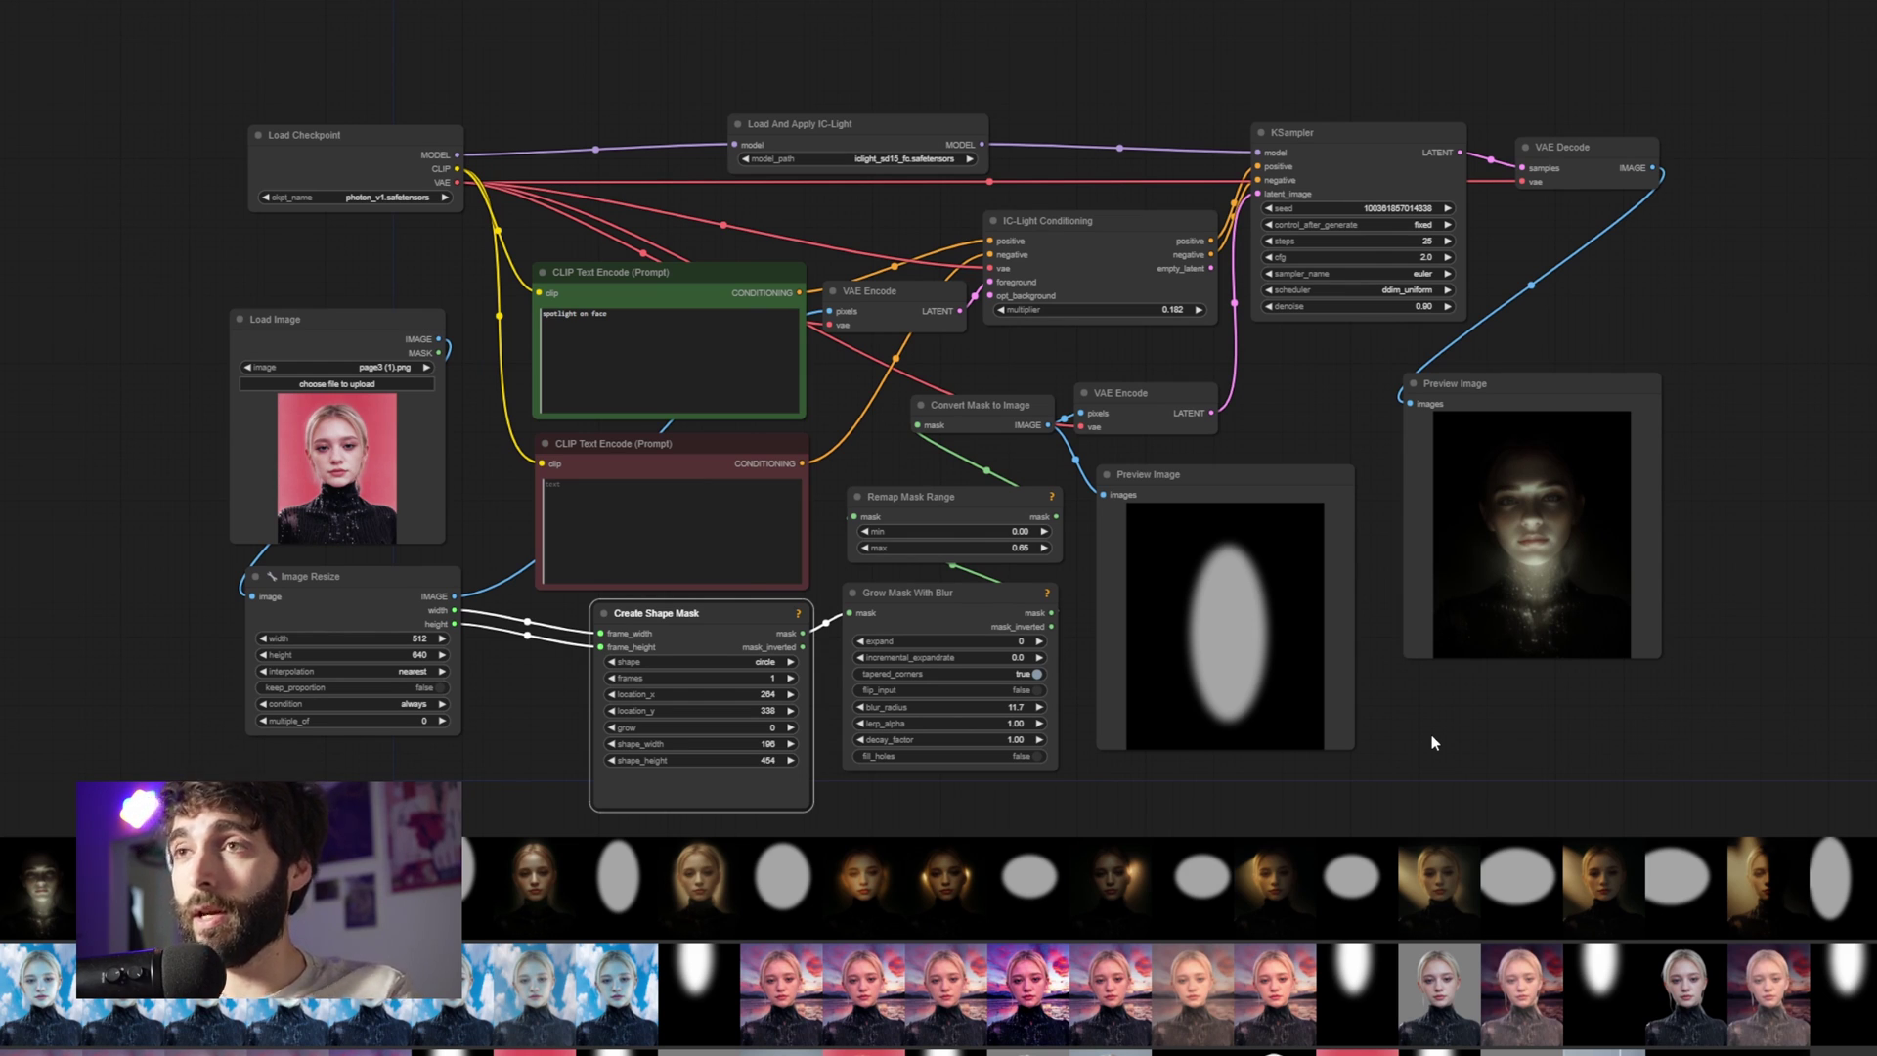
Inspect the Grow Mask With Blur, Remap Mask Range and oval mask preview nodes
click(1390, 772)
click(704, 636)
click(996, 603)
click(1011, 507)
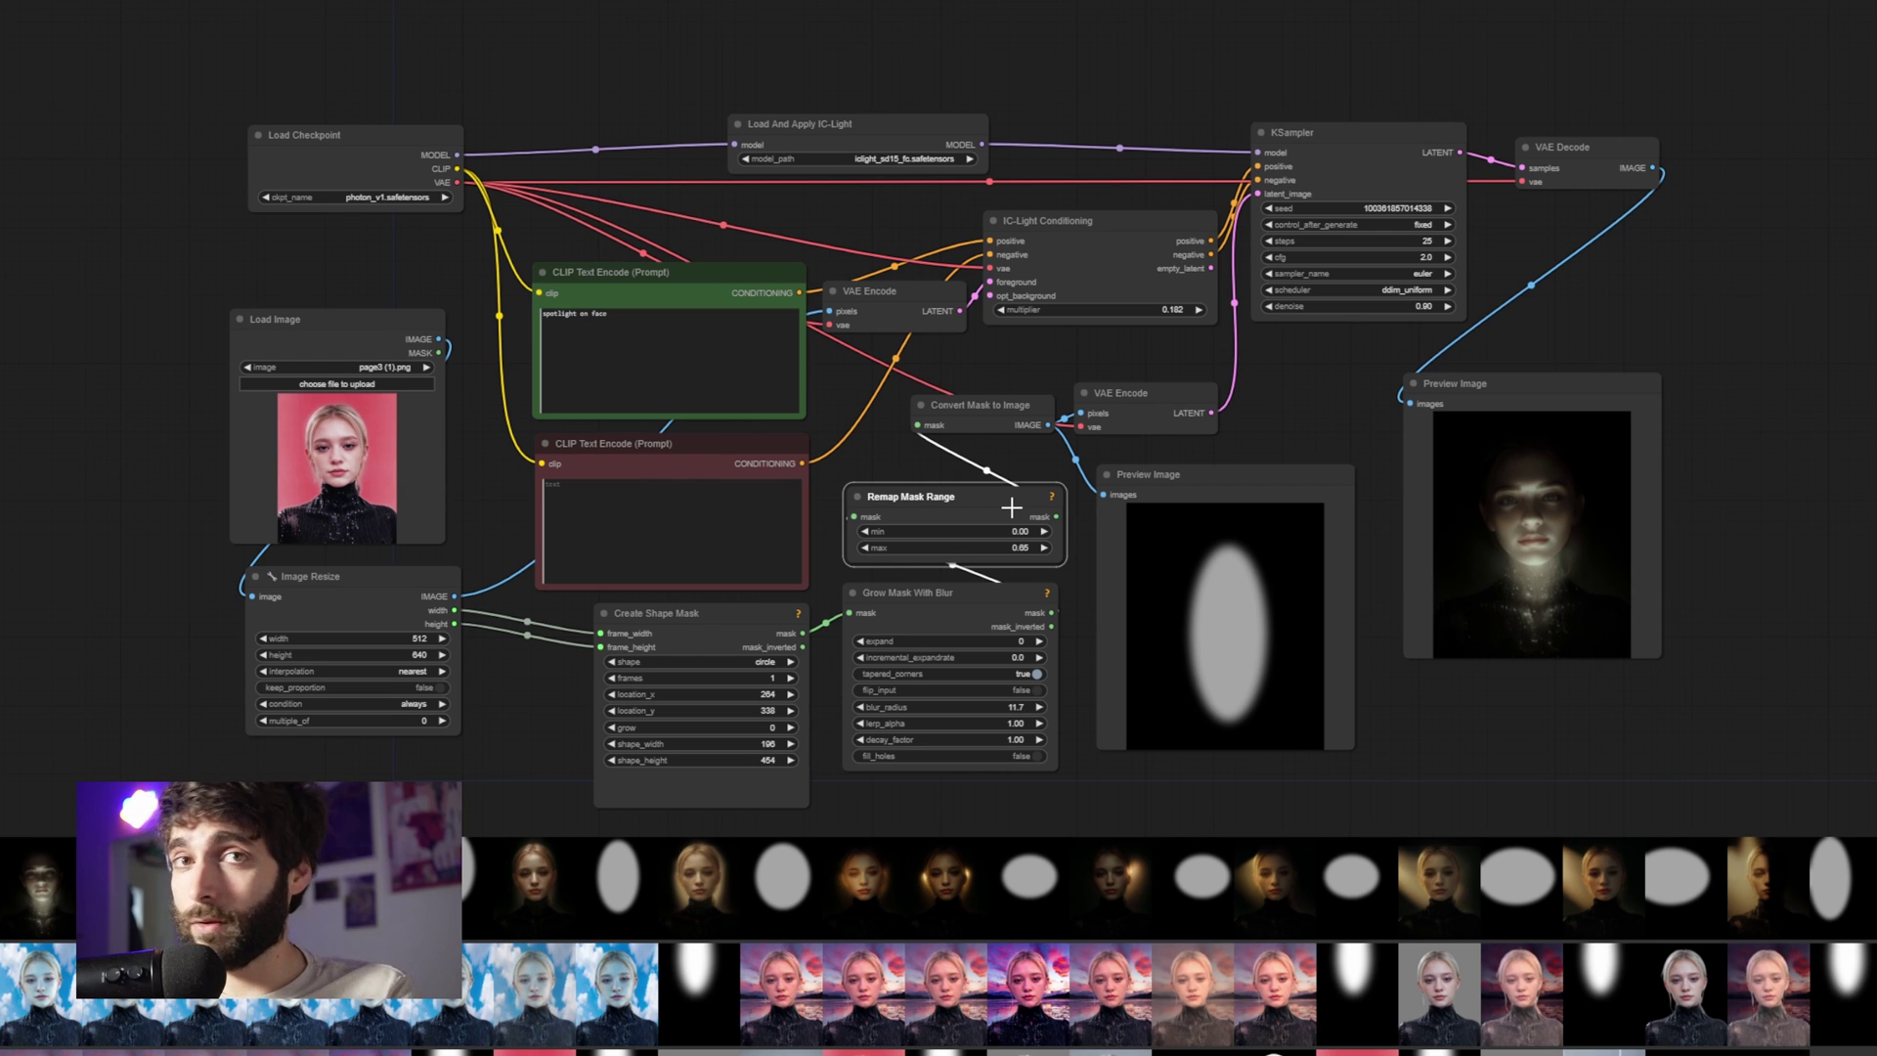
scroll(1173, 574, up, 1)
click(1519, 720)
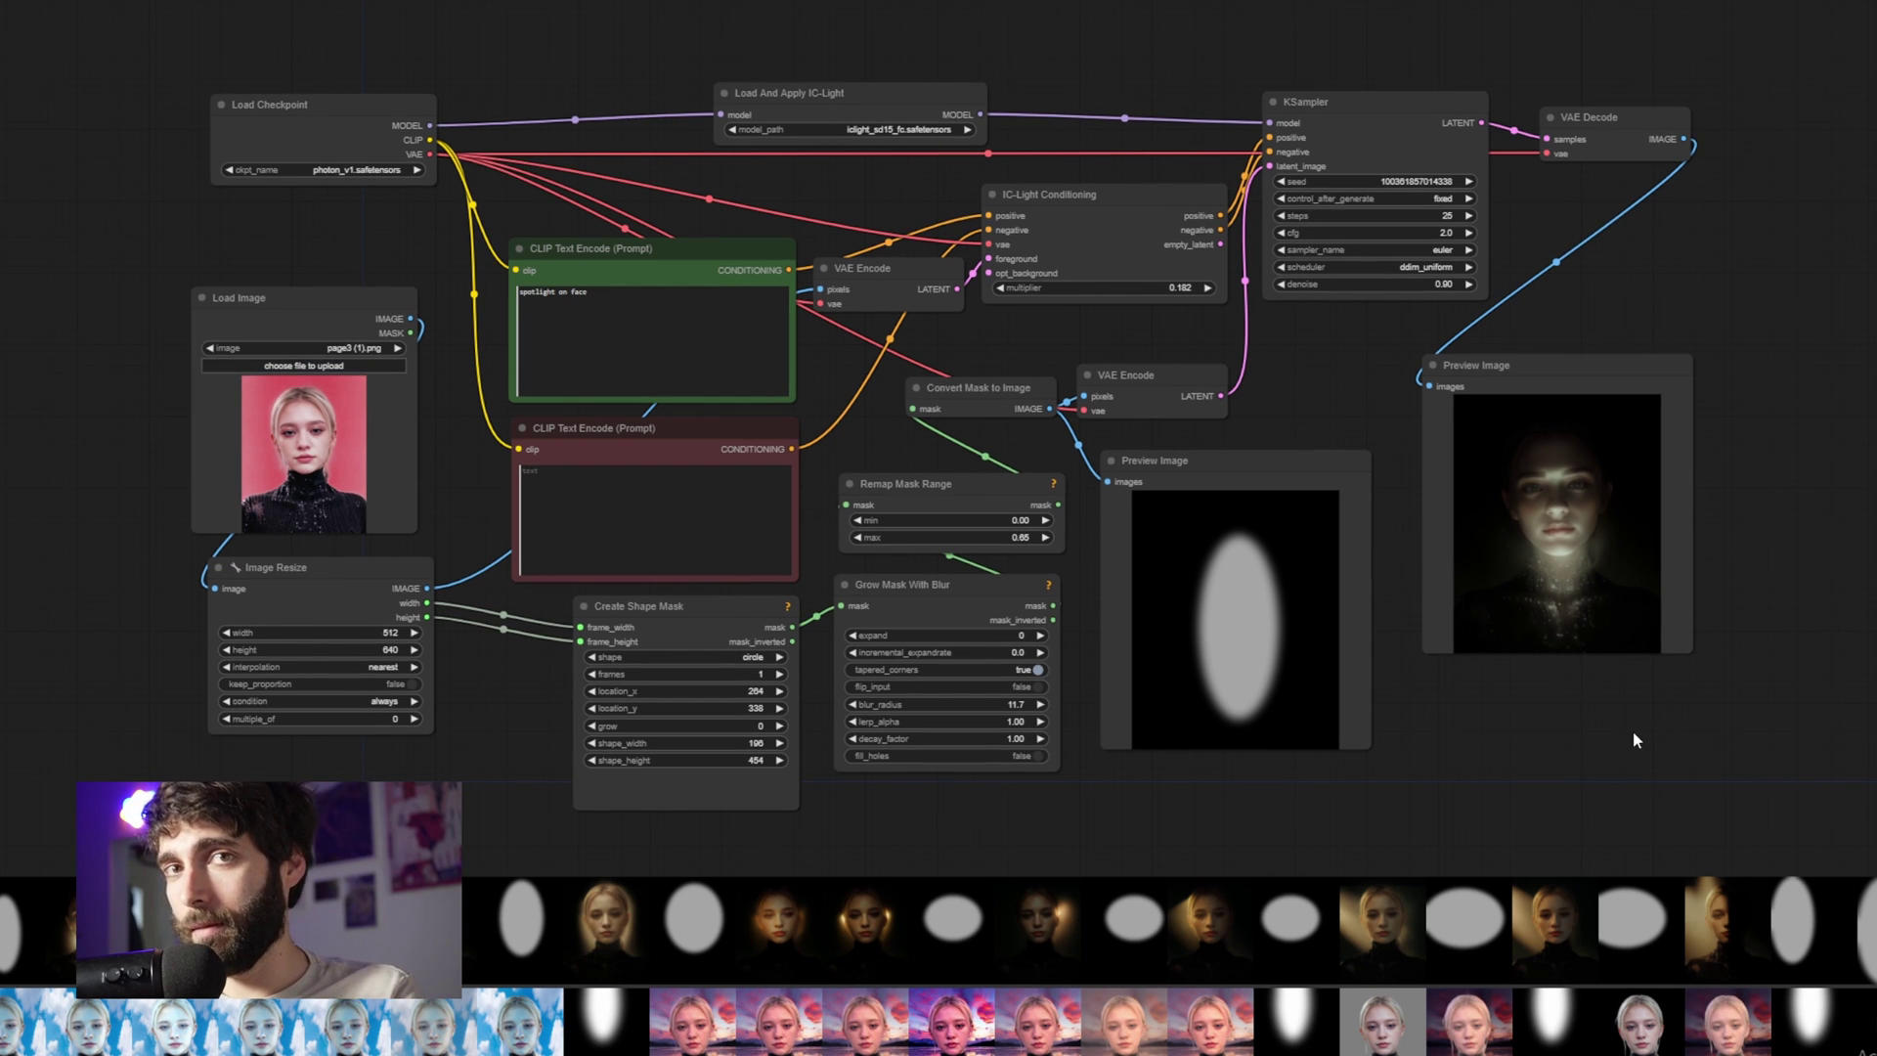
click(1207, 462)
drag(1207, 463, 1214, 467)
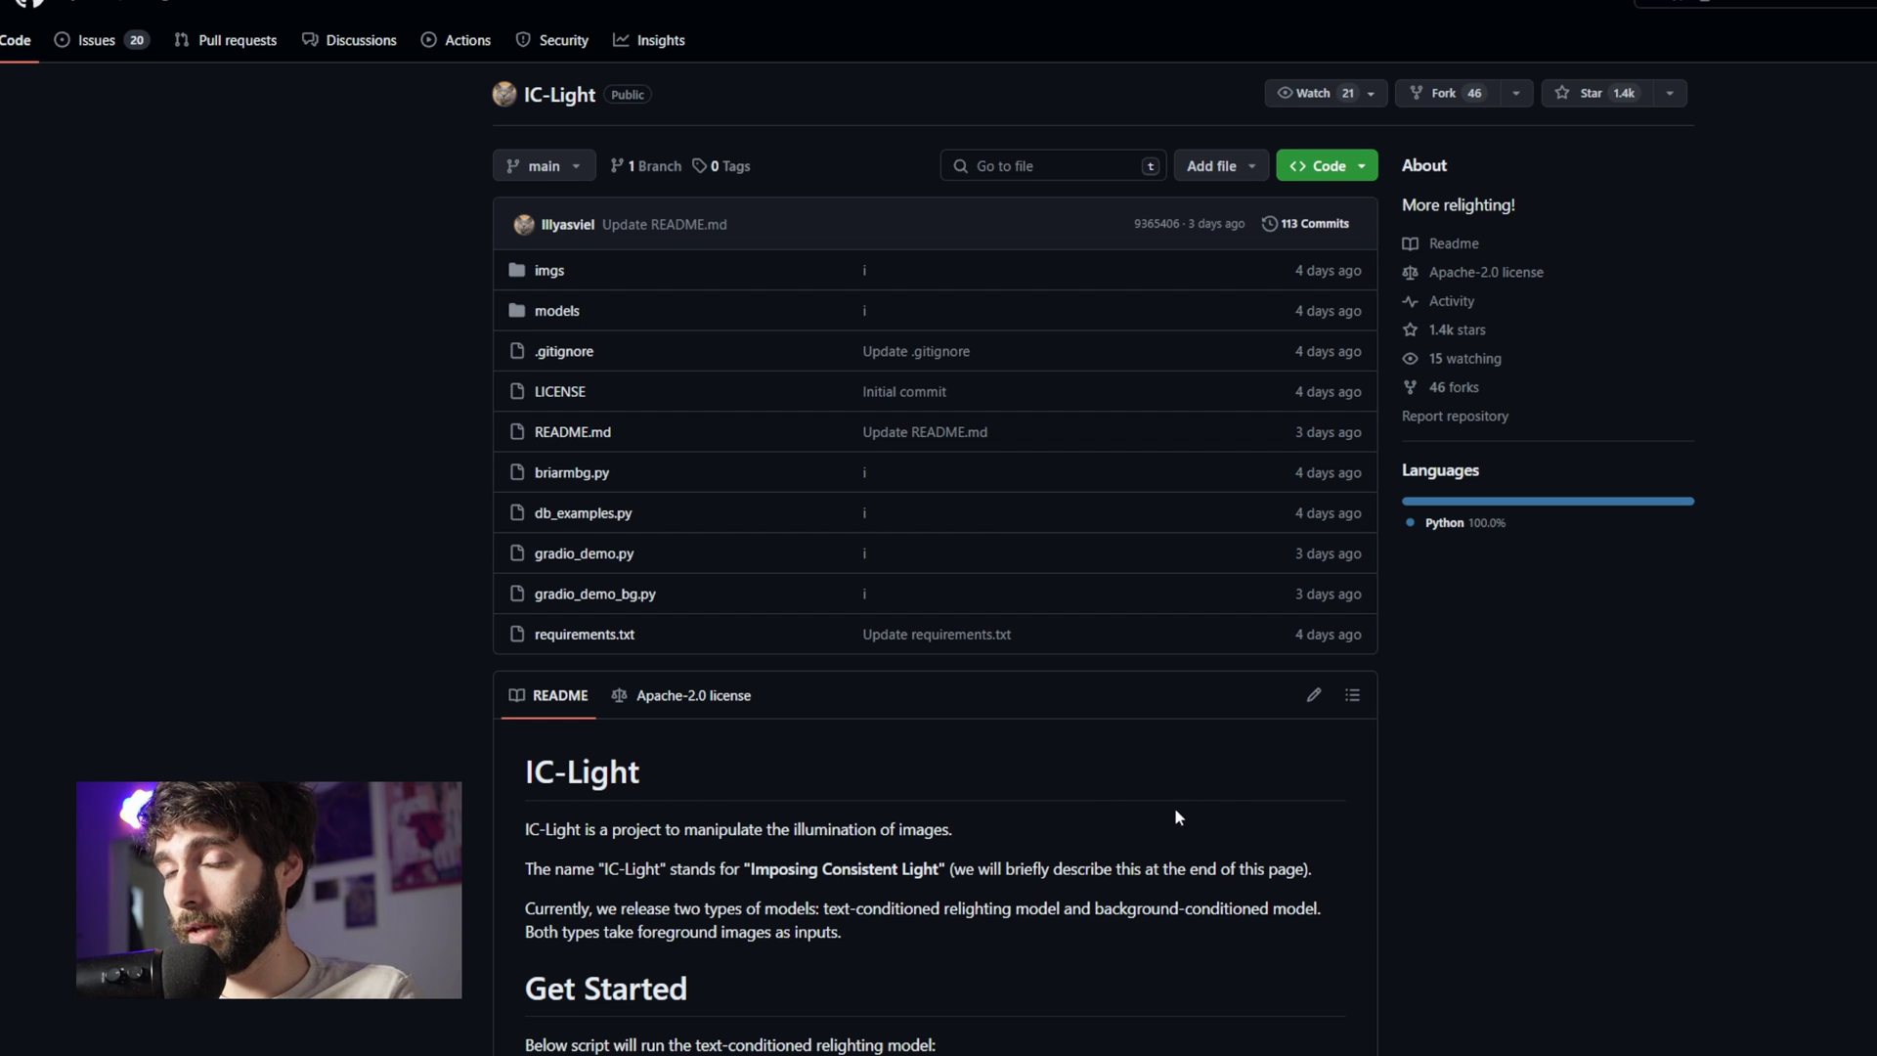
Scroll down through the IC-Light README example screenshots
scroll(1175, 807, down, 7)
scroll(1261, 845, down, 4)
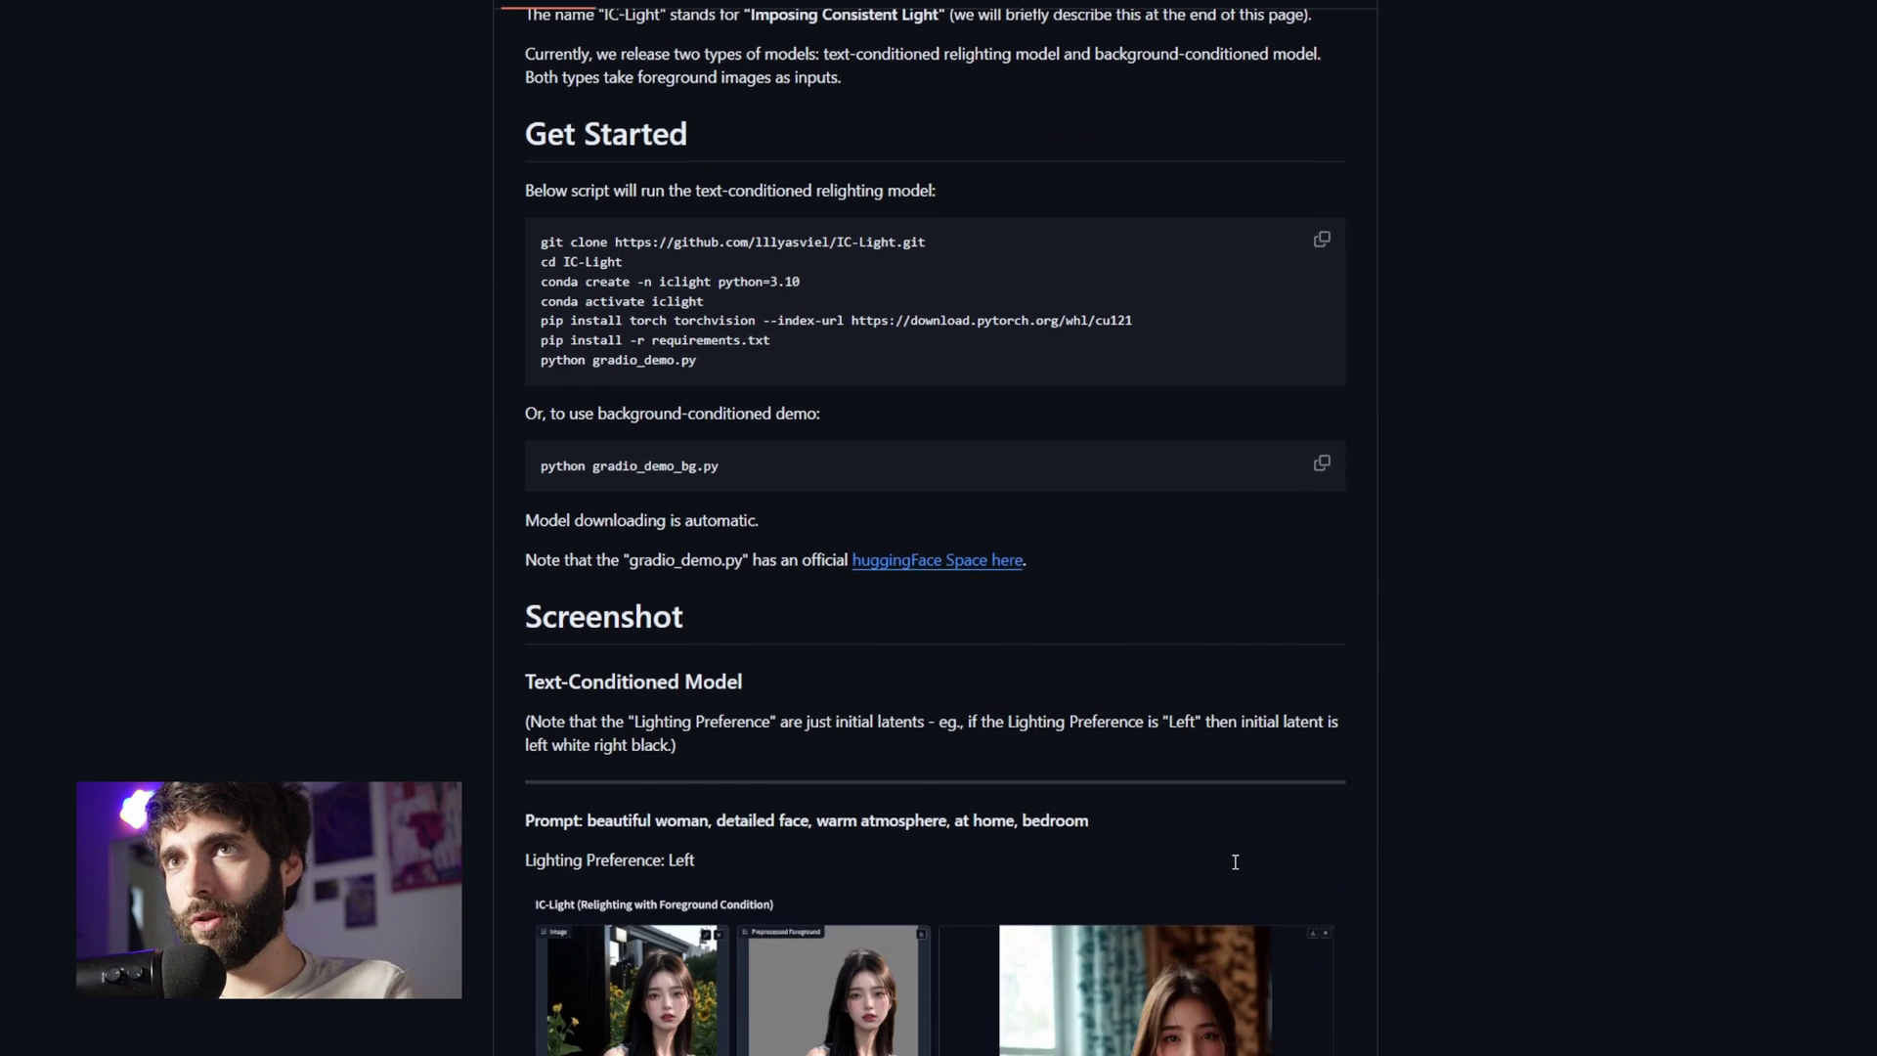
scroll(1234, 869, down, 6)
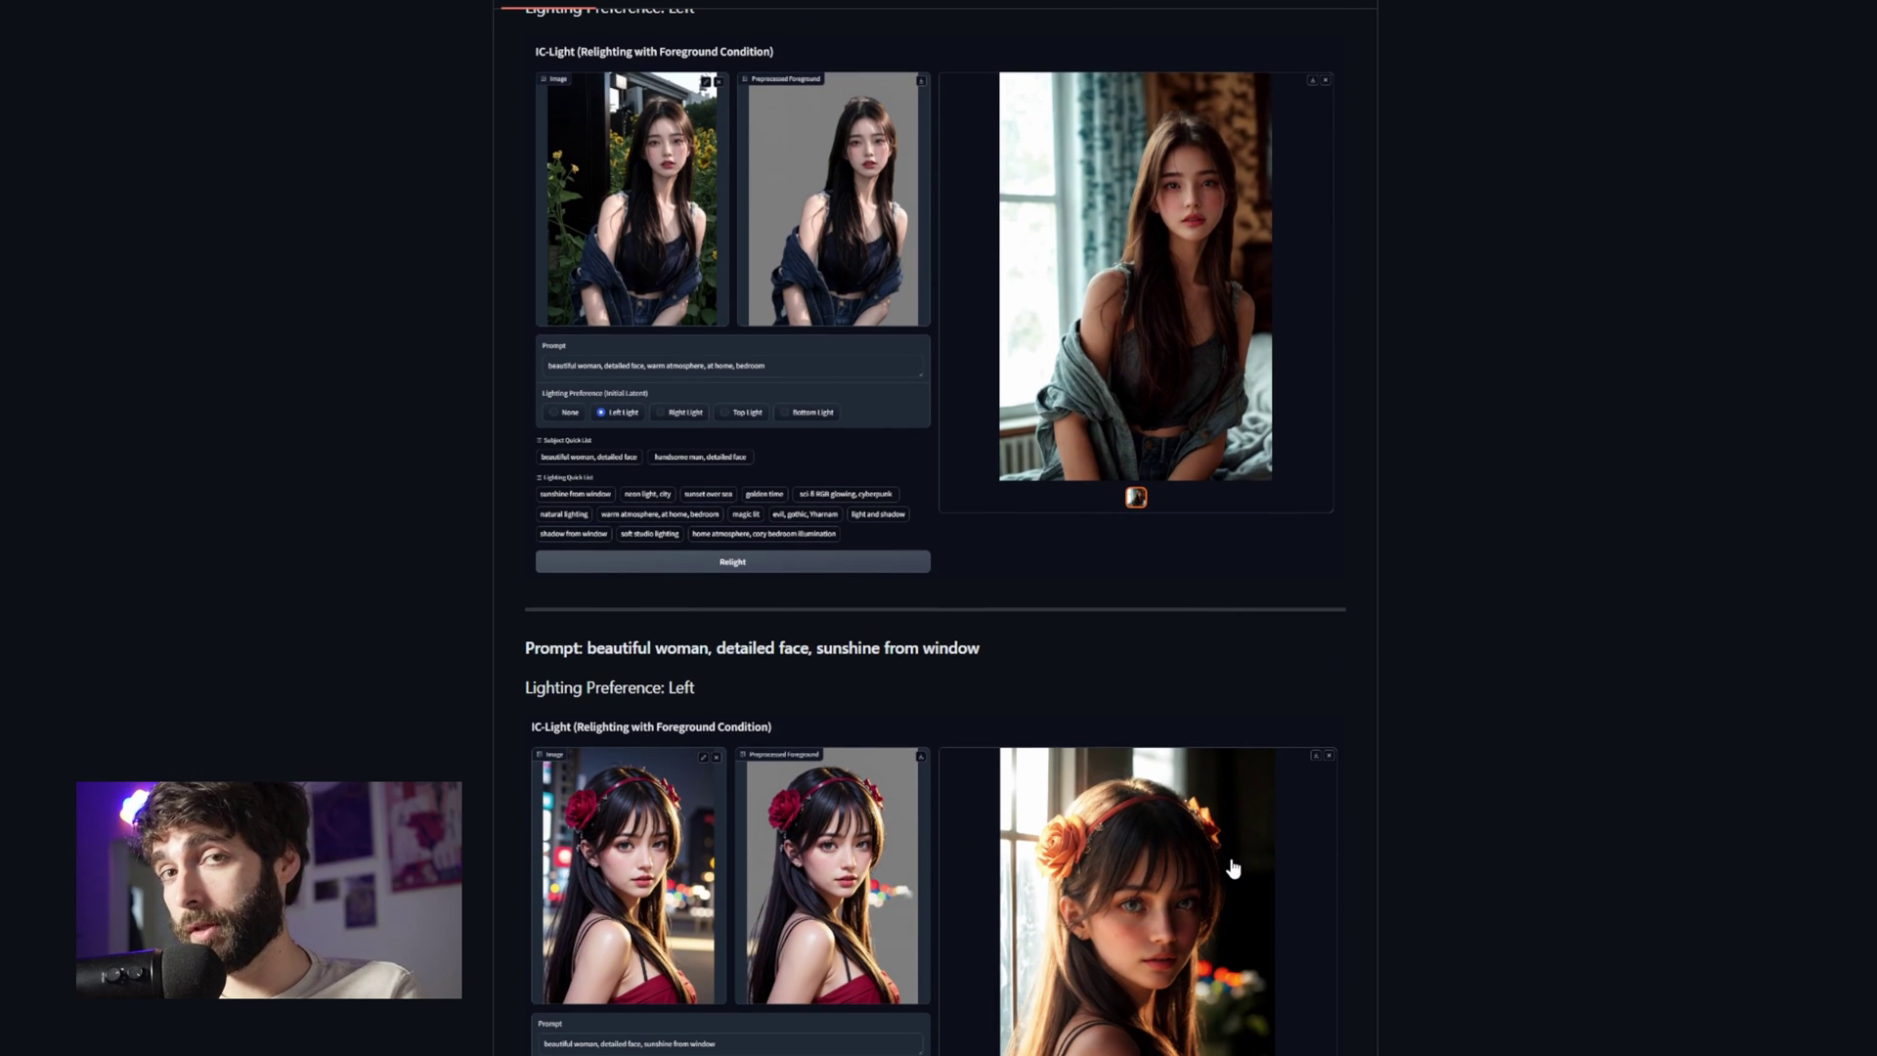
scroll(1410, 939, down, 11)
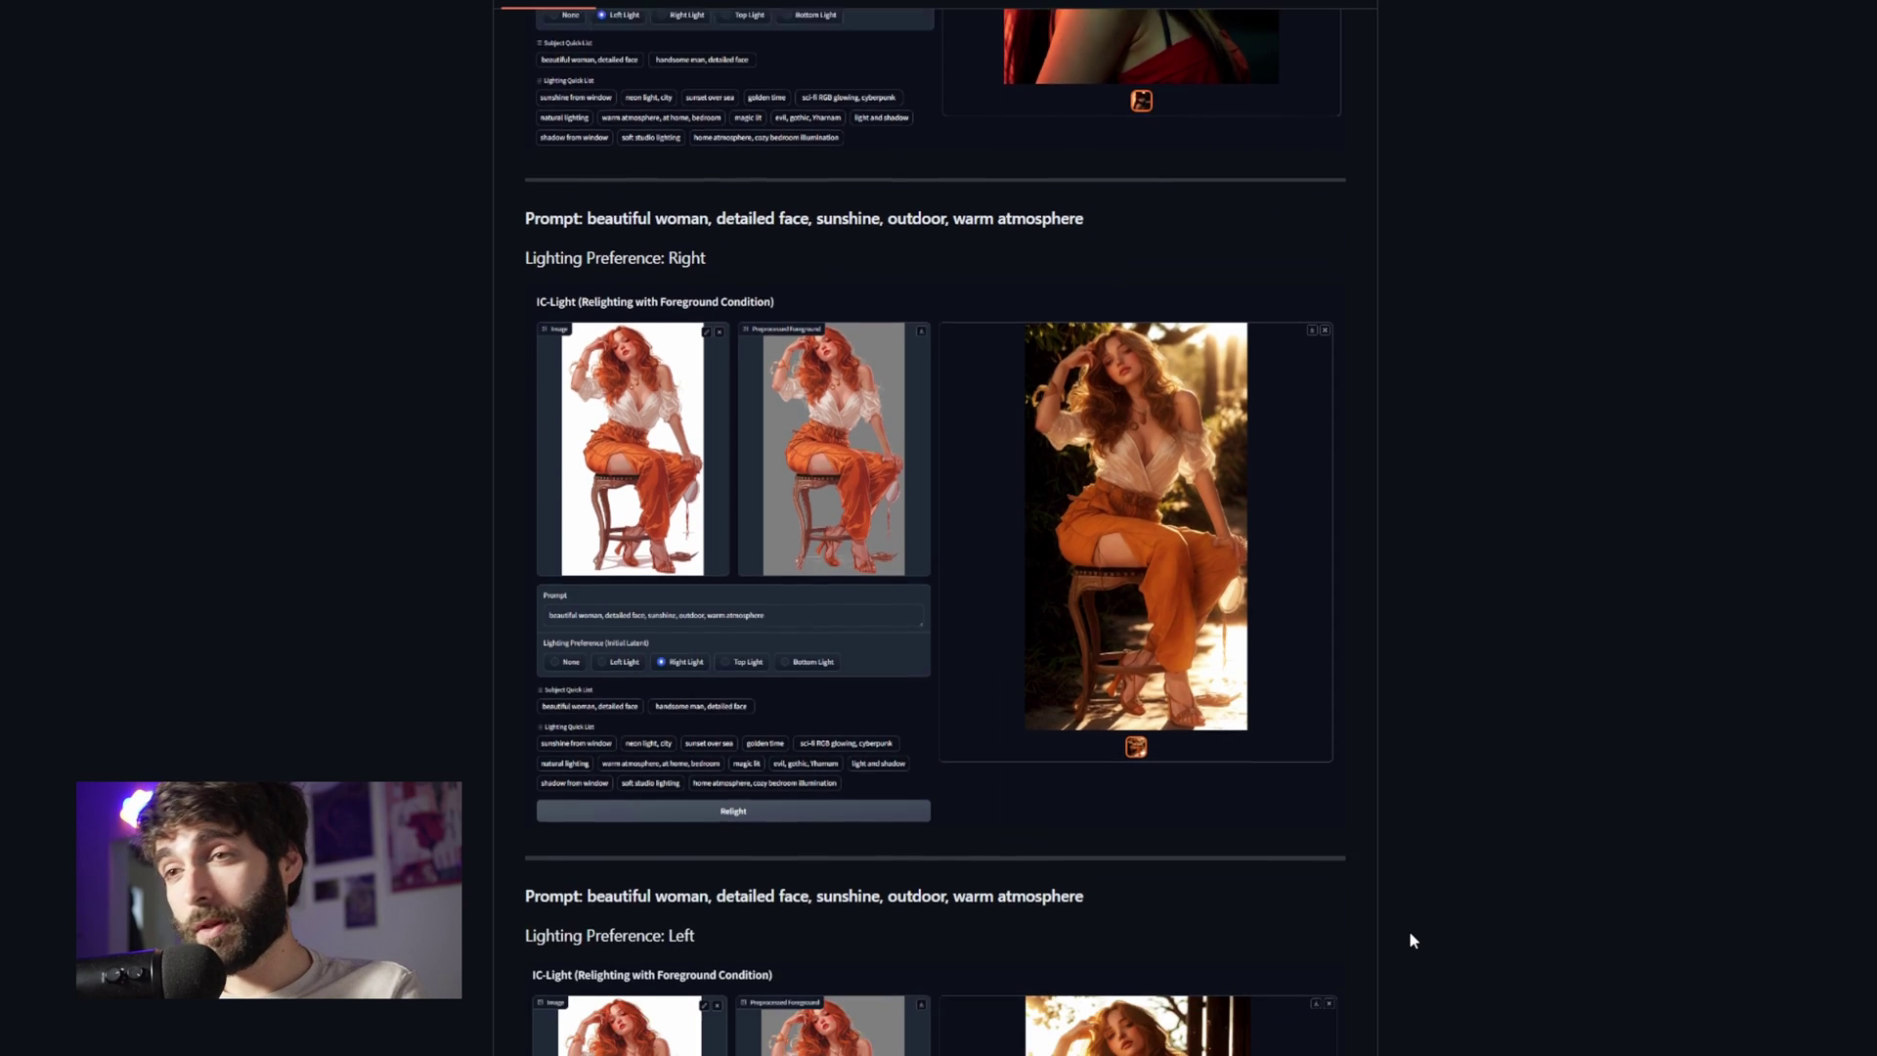
scroll(1410, 940, down, 5)
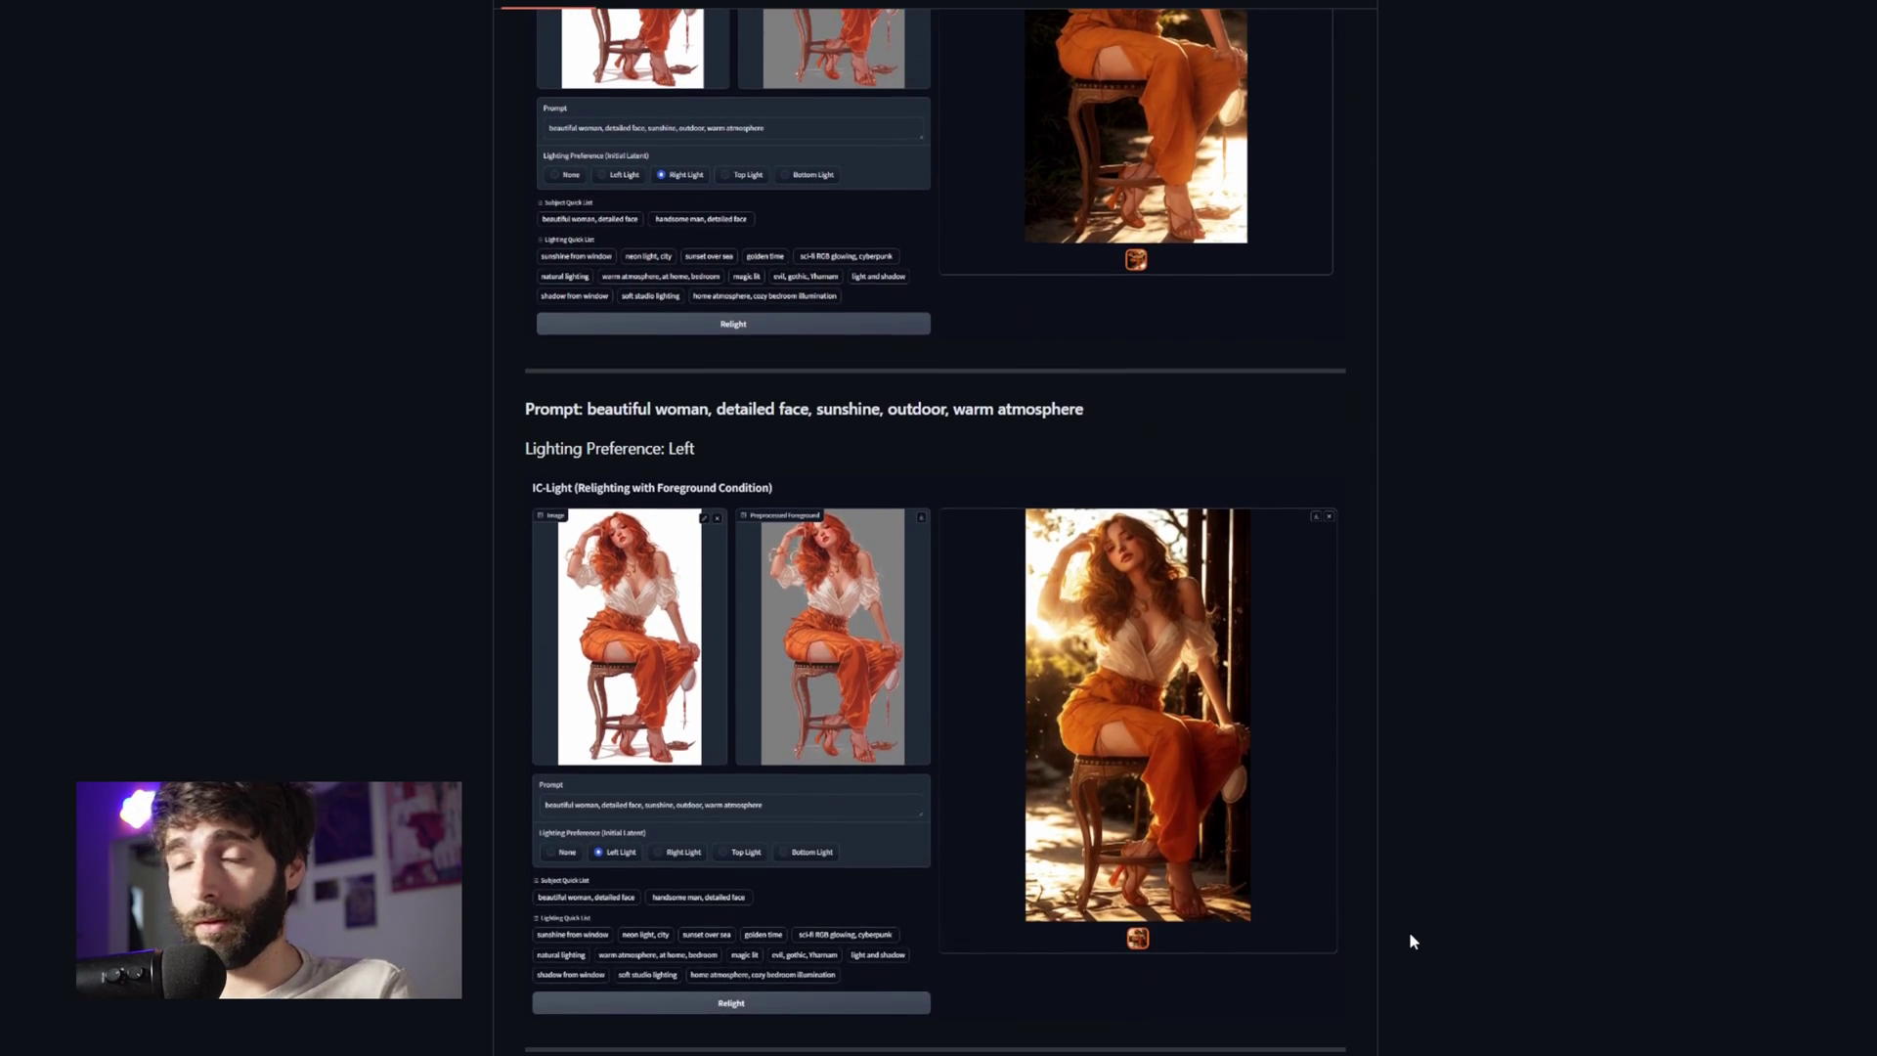
scroll(1410, 930, down, 20)
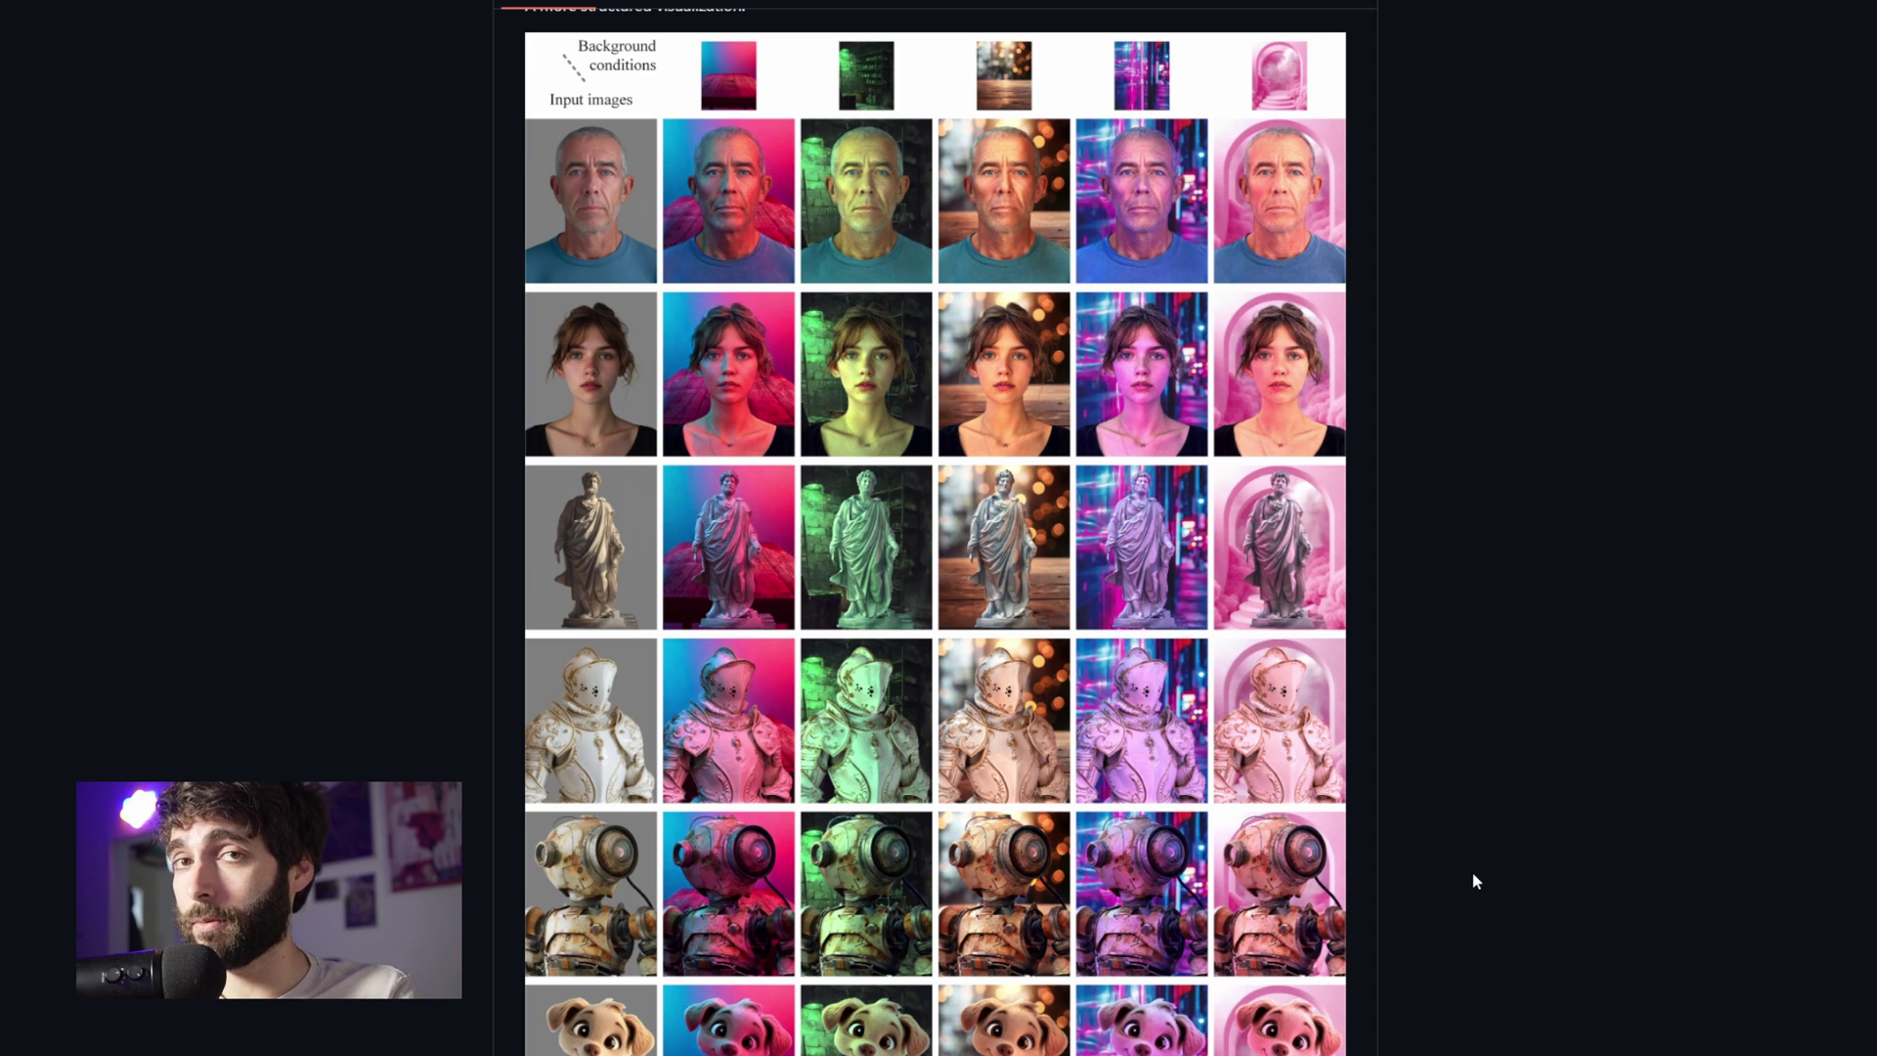
scroll(1751, 843, down, 10)
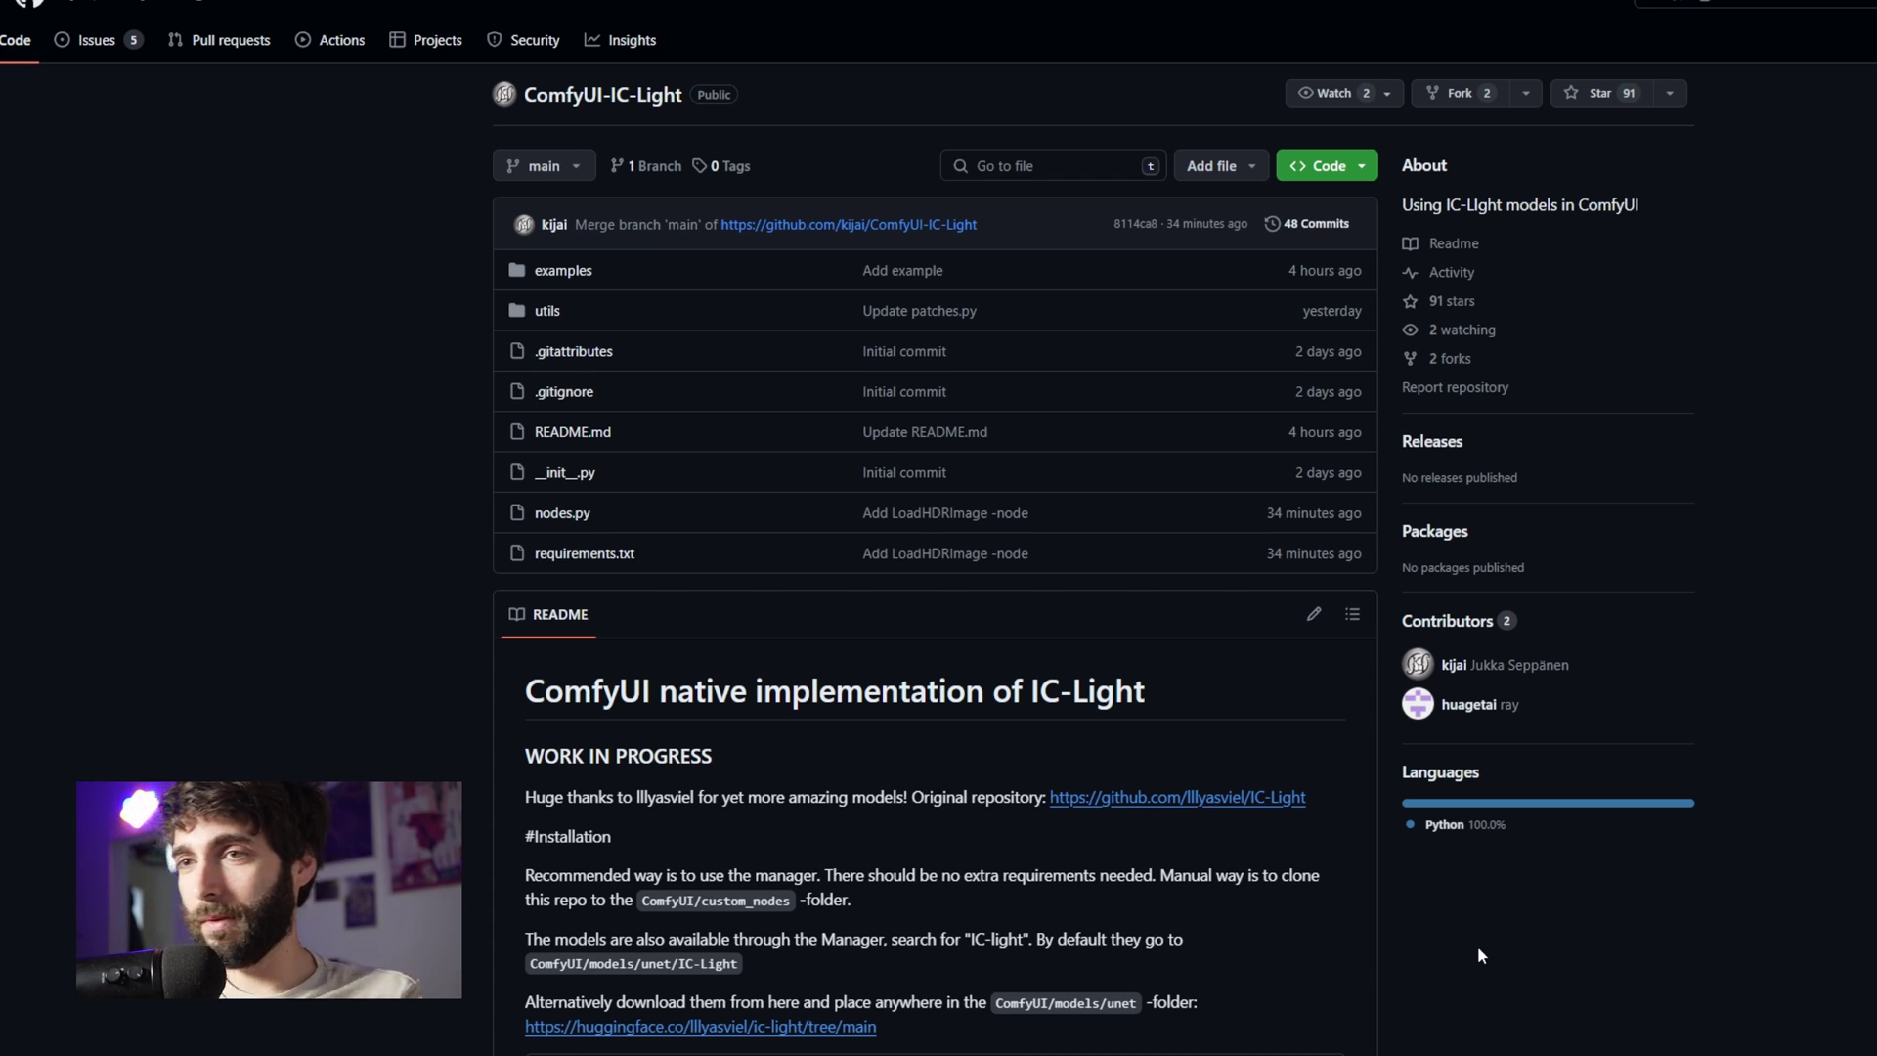
Copy the ComfyUI-IC-Light HTTPS clone URL from the Code menu
scroll(1478, 950, down, 6)
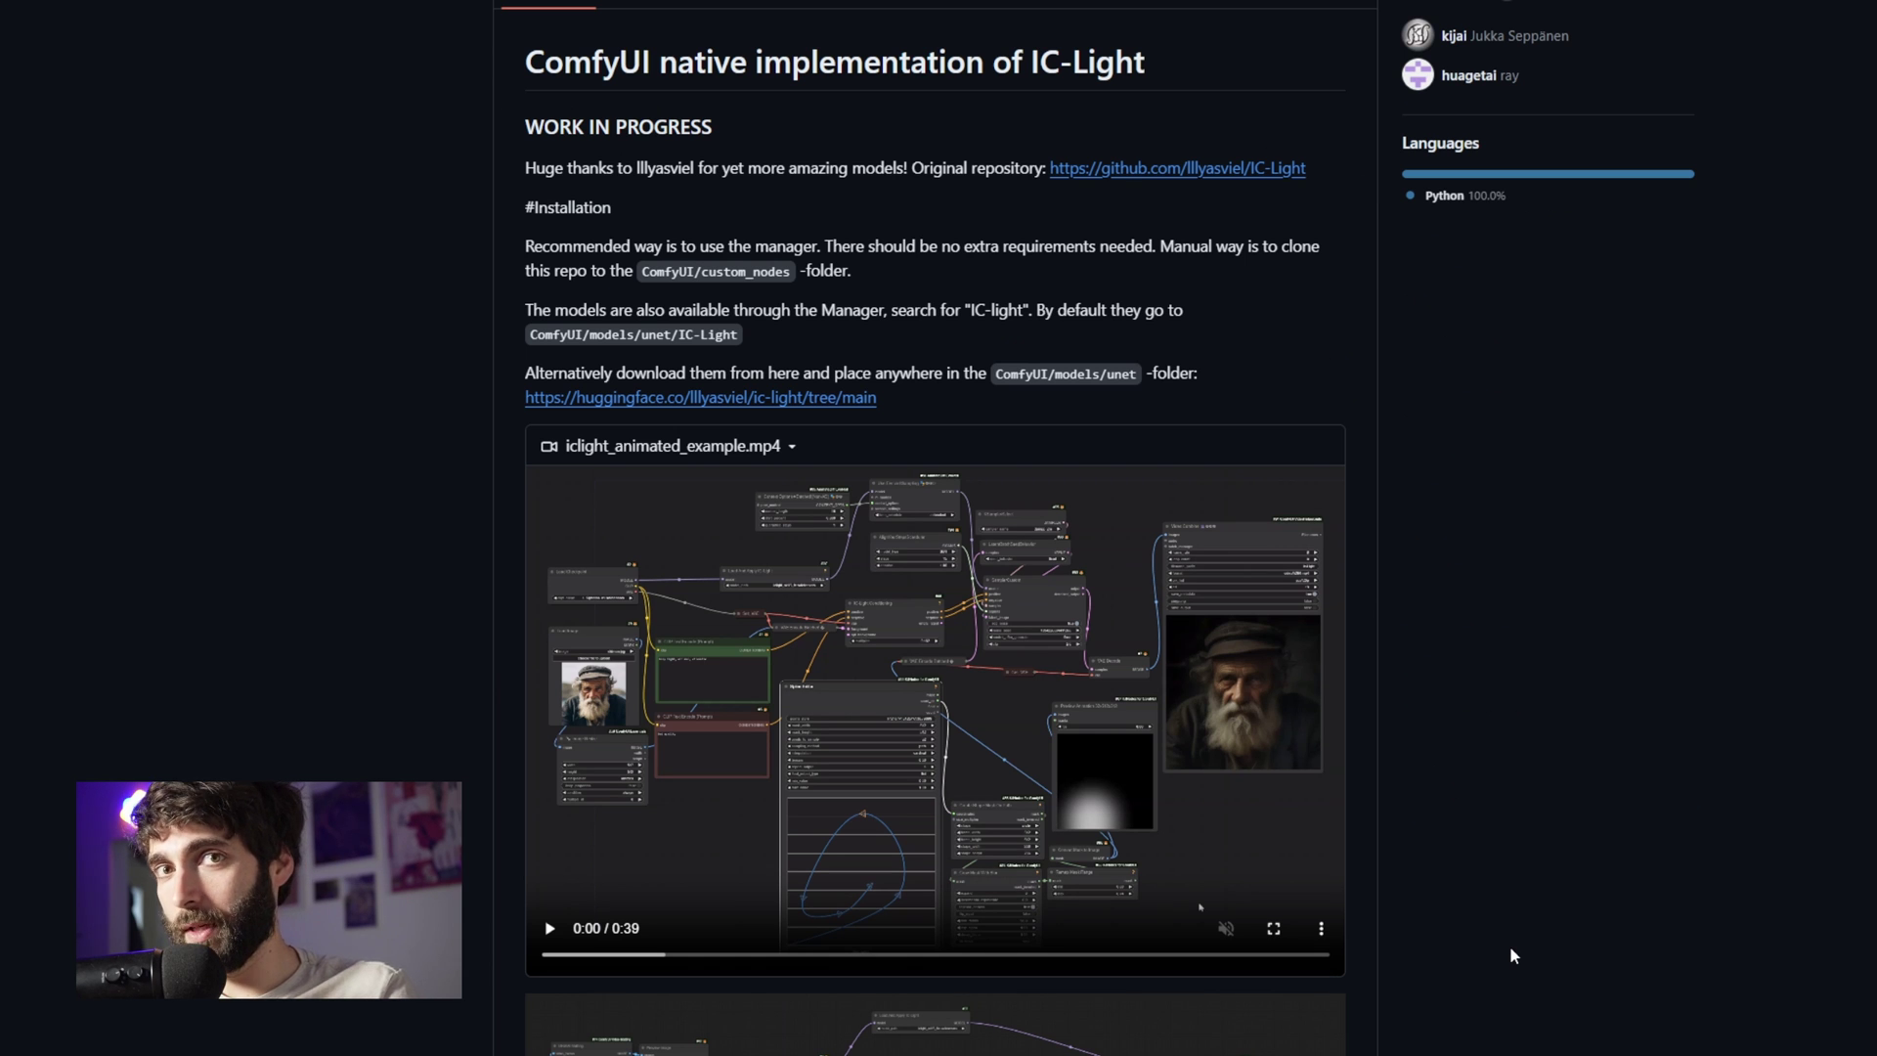
scroll(1420, 728, up, 6)
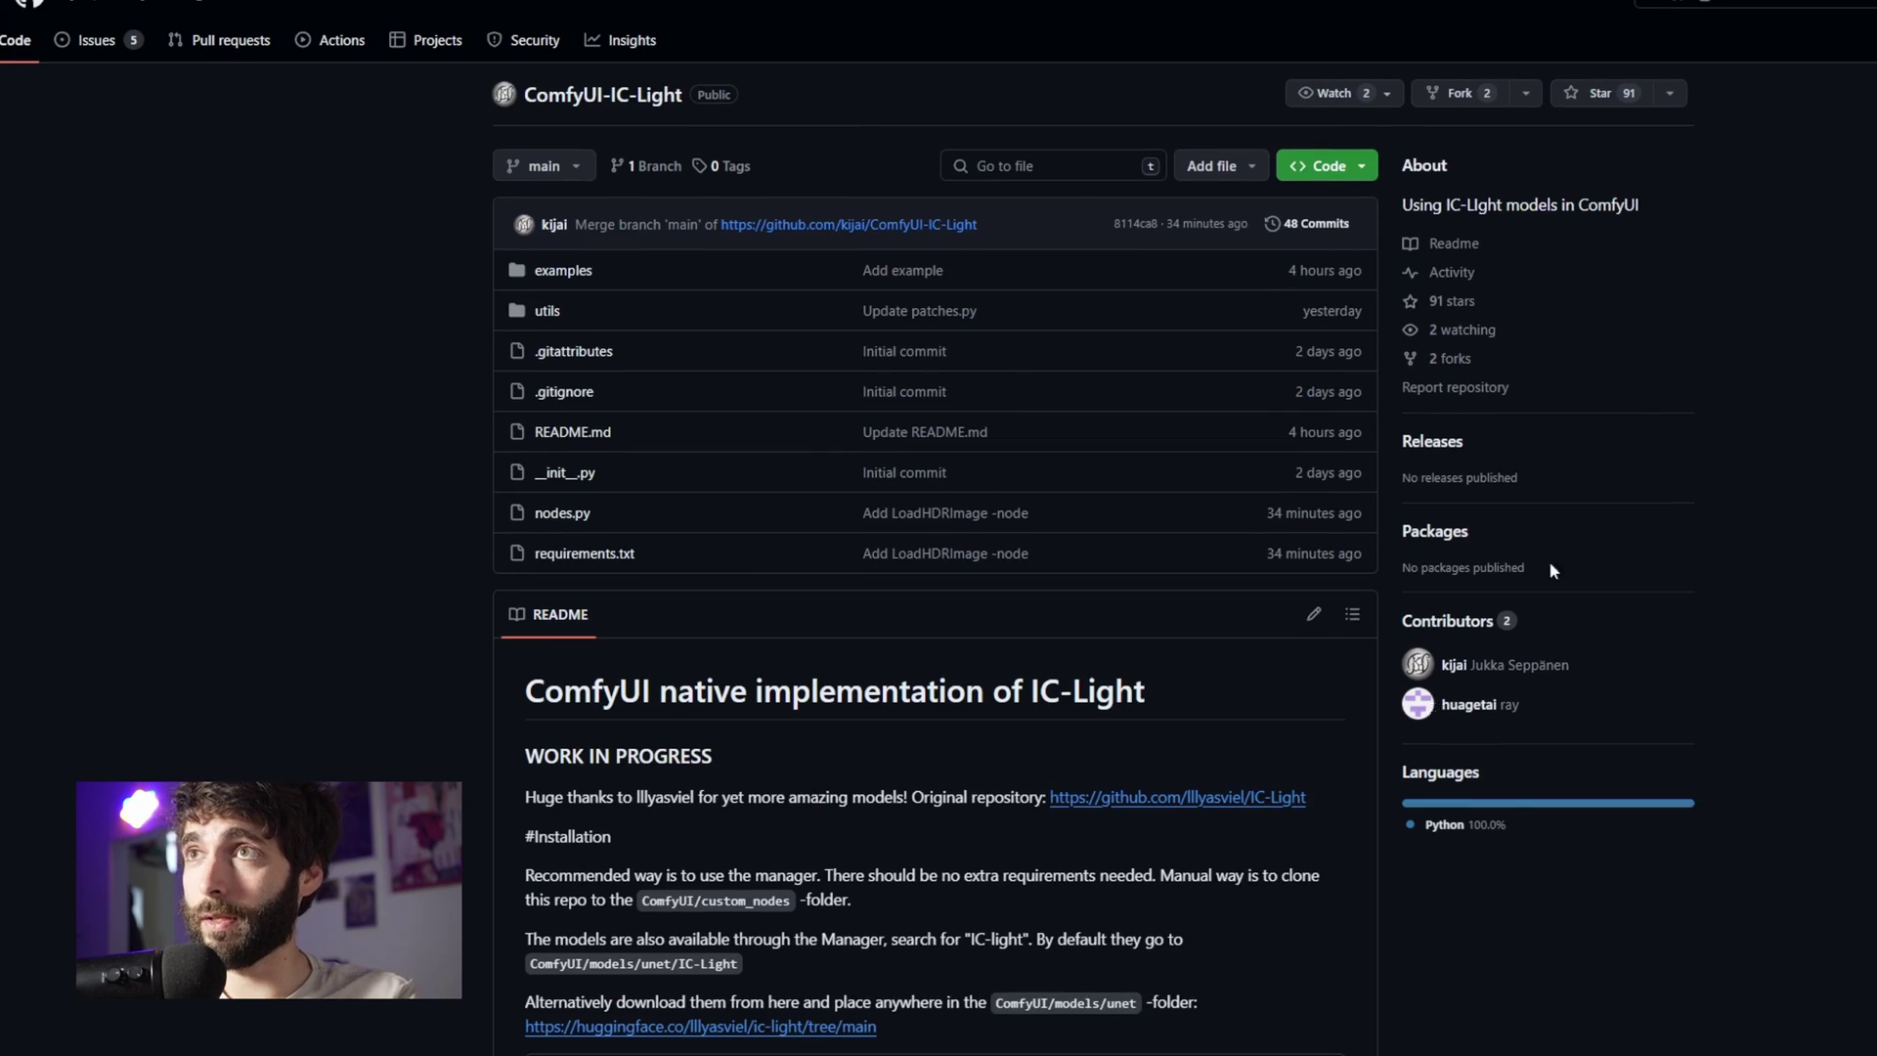
click(1365, 168)
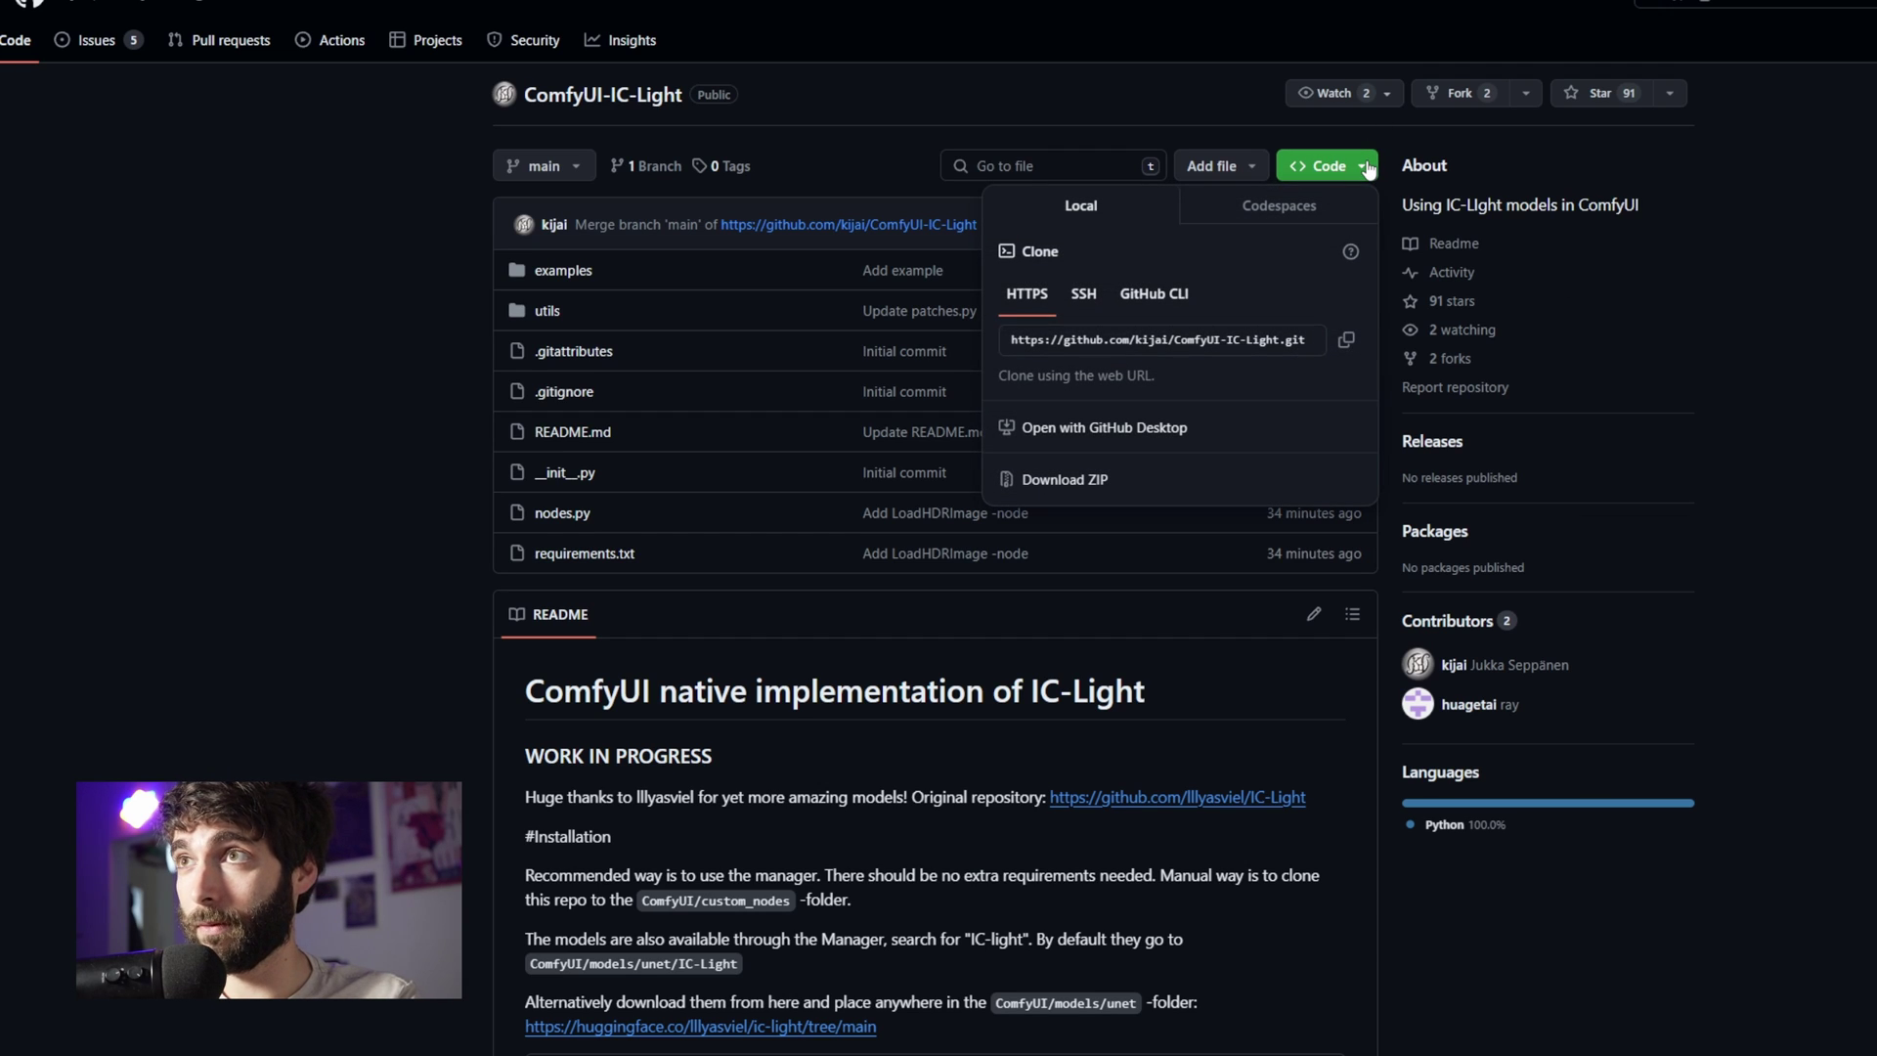
click(1346, 342)
Open a PowerShell terminal in ComfyUI's custom_nodes folder from File Explorer
key(alt+Tab)
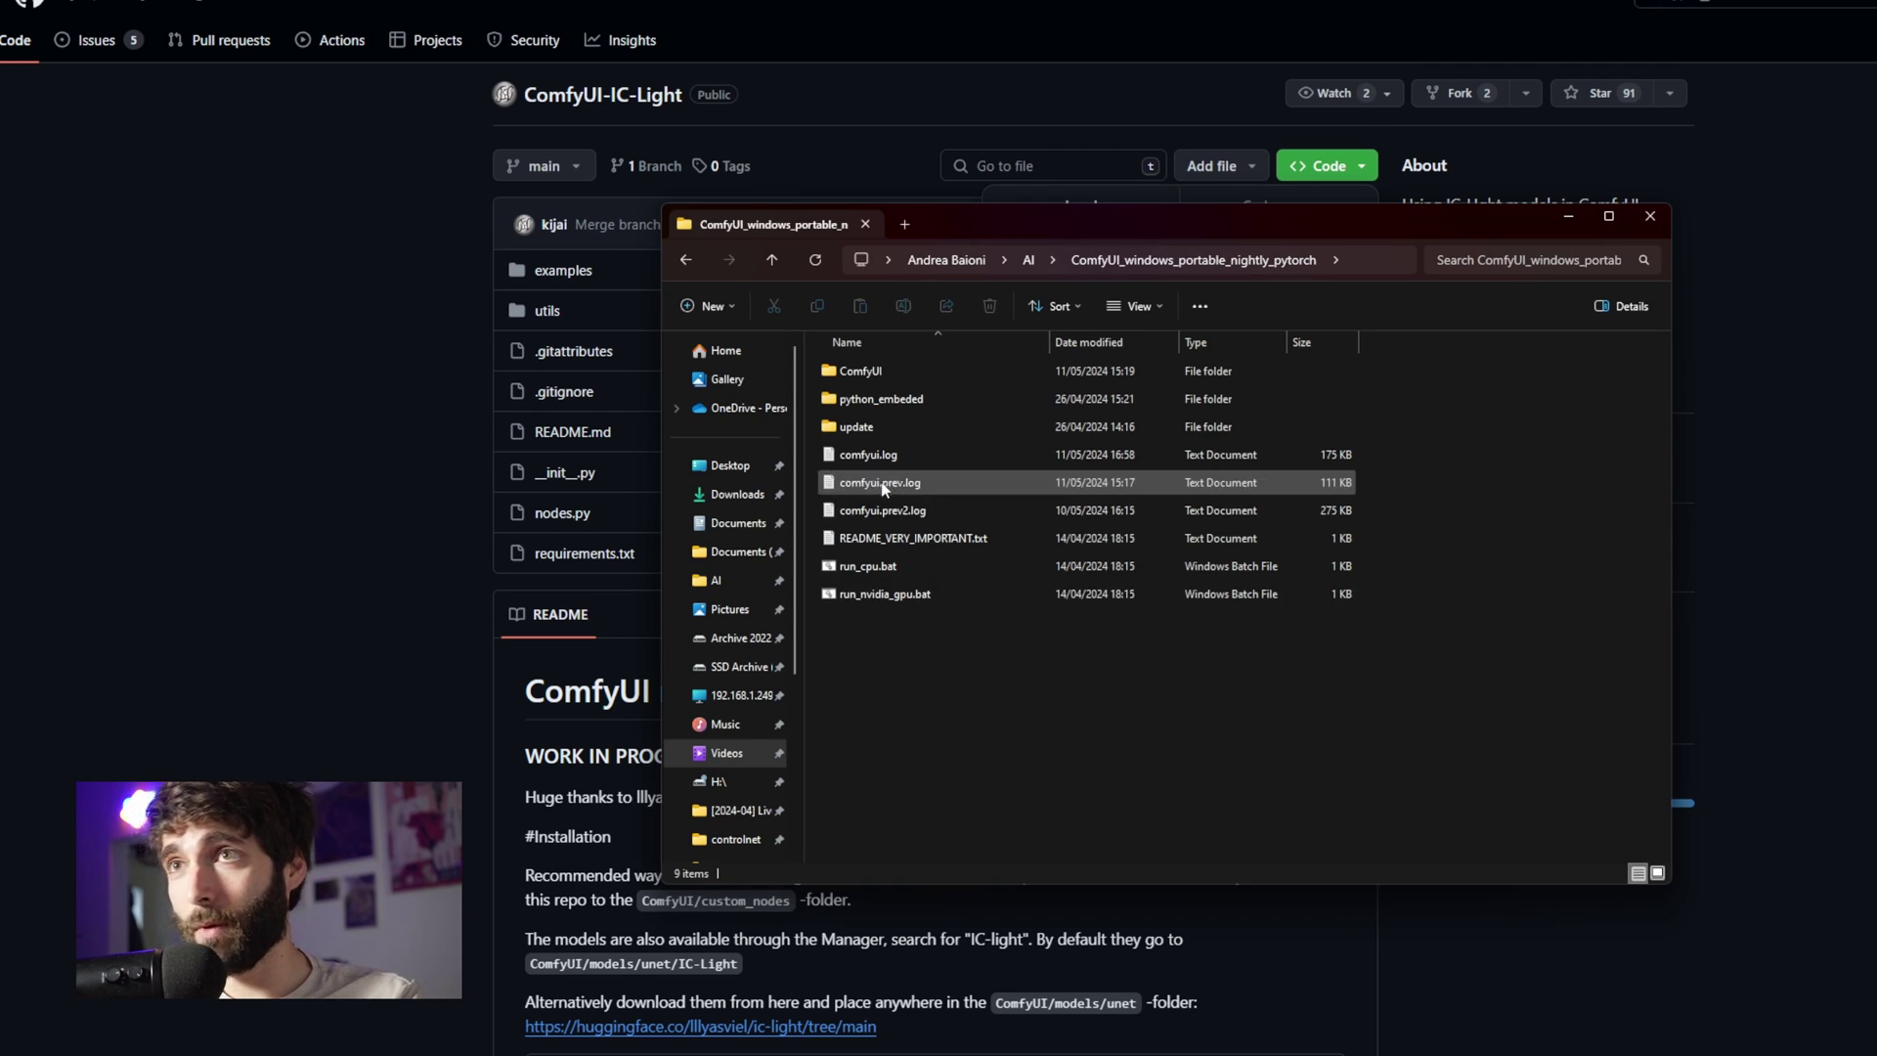
double_click(939, 371)
scroll(1270, 704, down, 2)
scroll(880, 489, up, 2)
double_click(879, 473)
right_click(1421, 594)
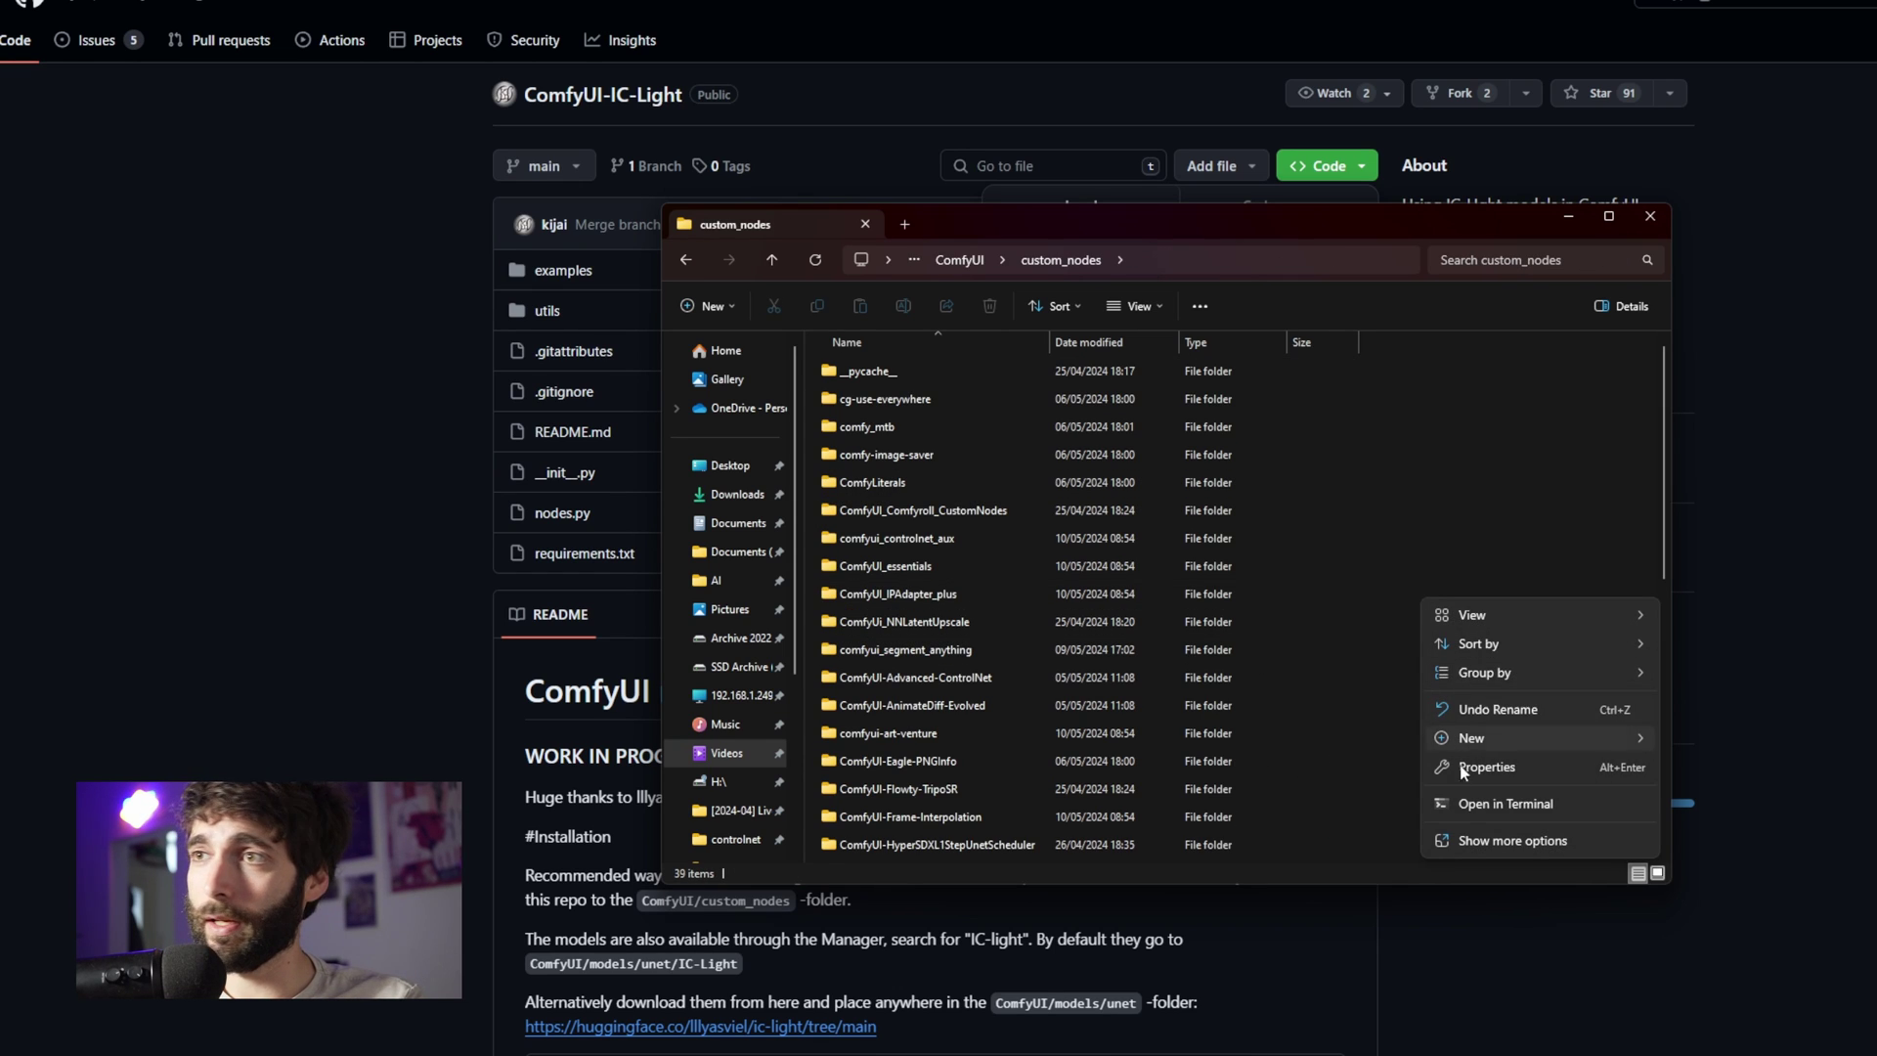
click(1463, 802)
Run git clone with the pasted ComfyUI-IC-Light repository URL
text(git clone)
key(ctrl+v)
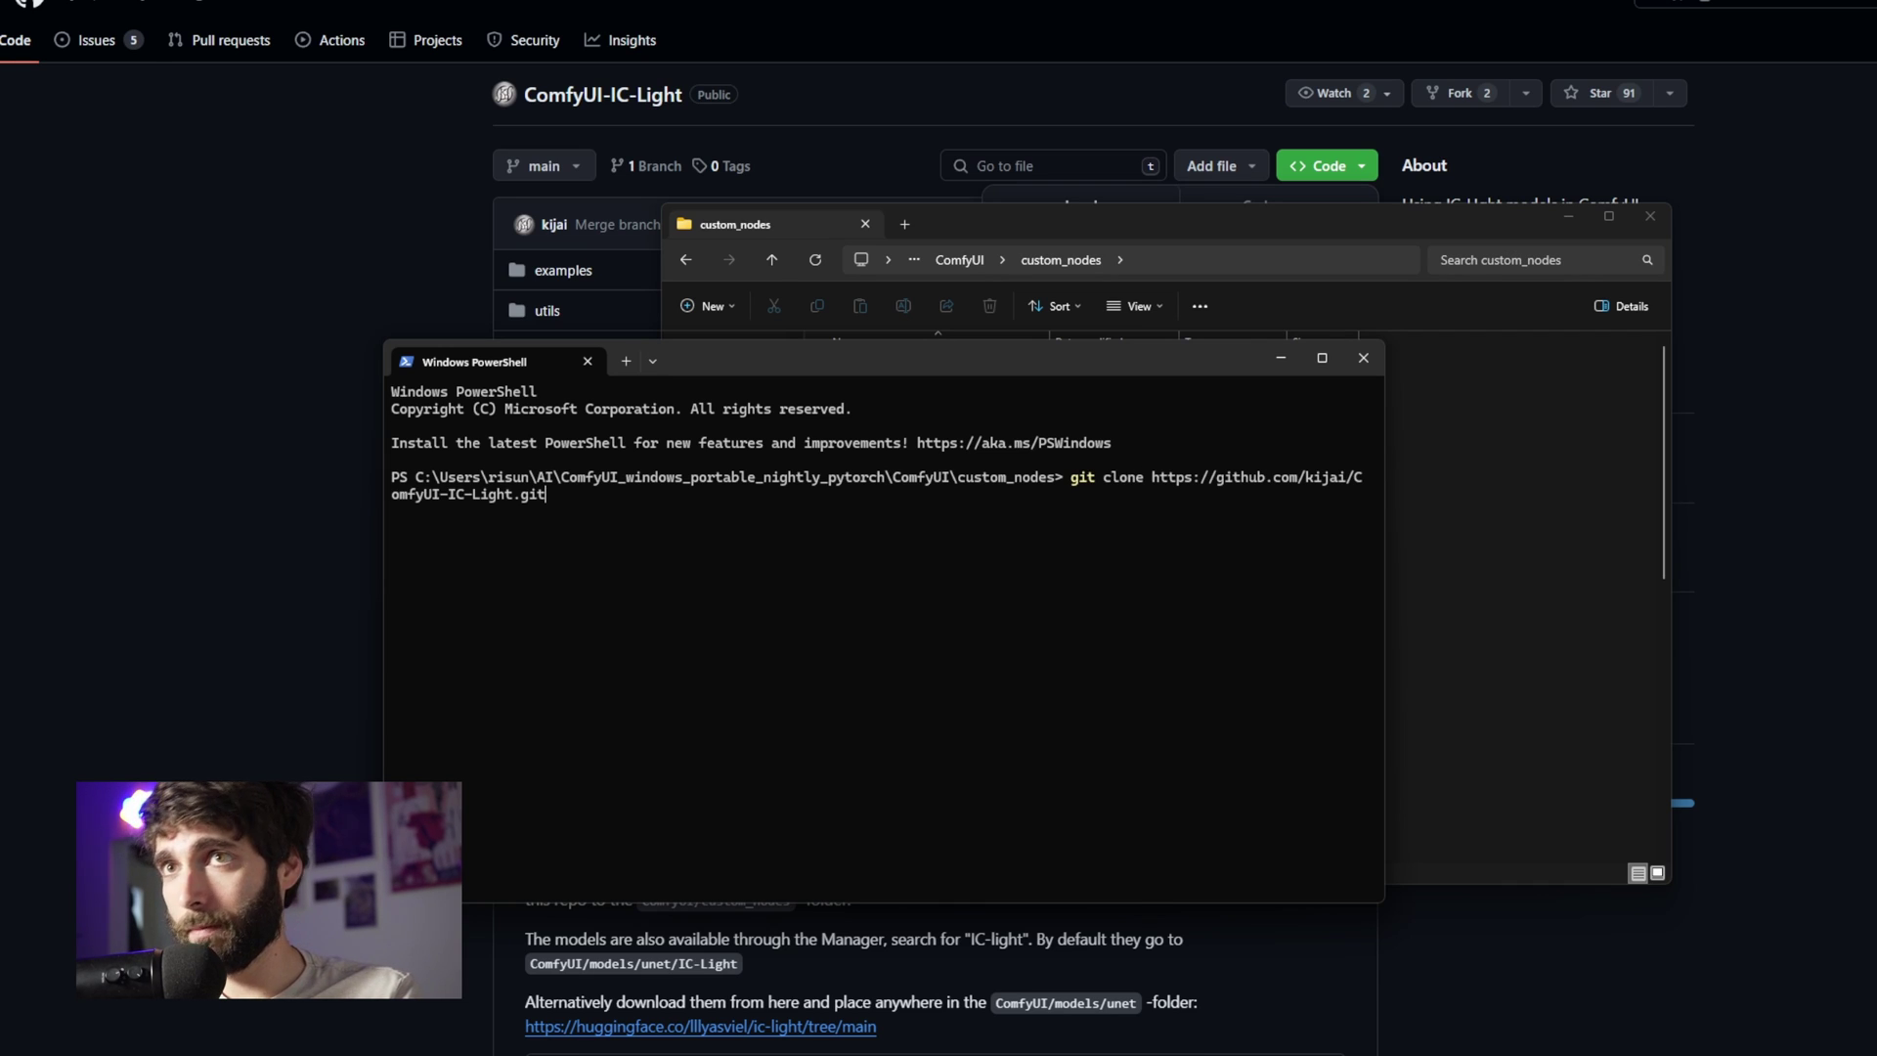
key(Return)
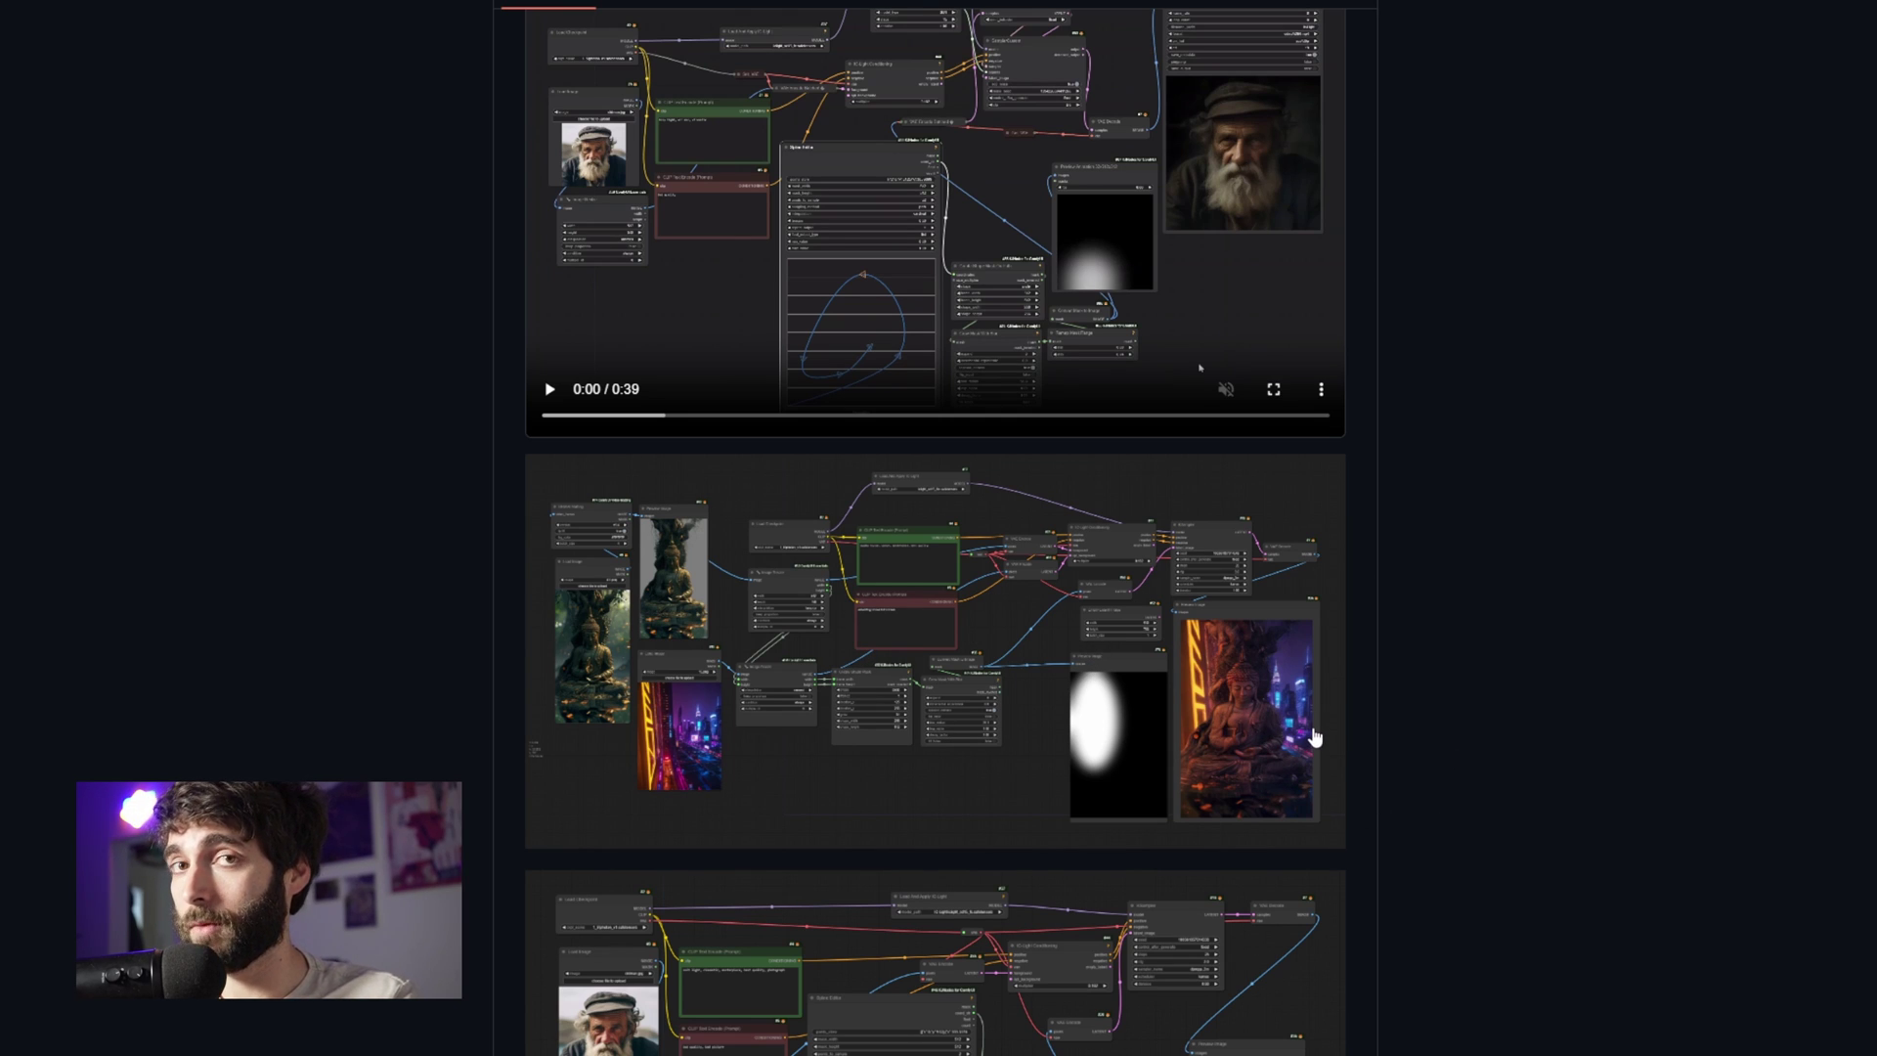
Scroll the README to the Hugging Face model link
scroll(1315, 735, up, 6)
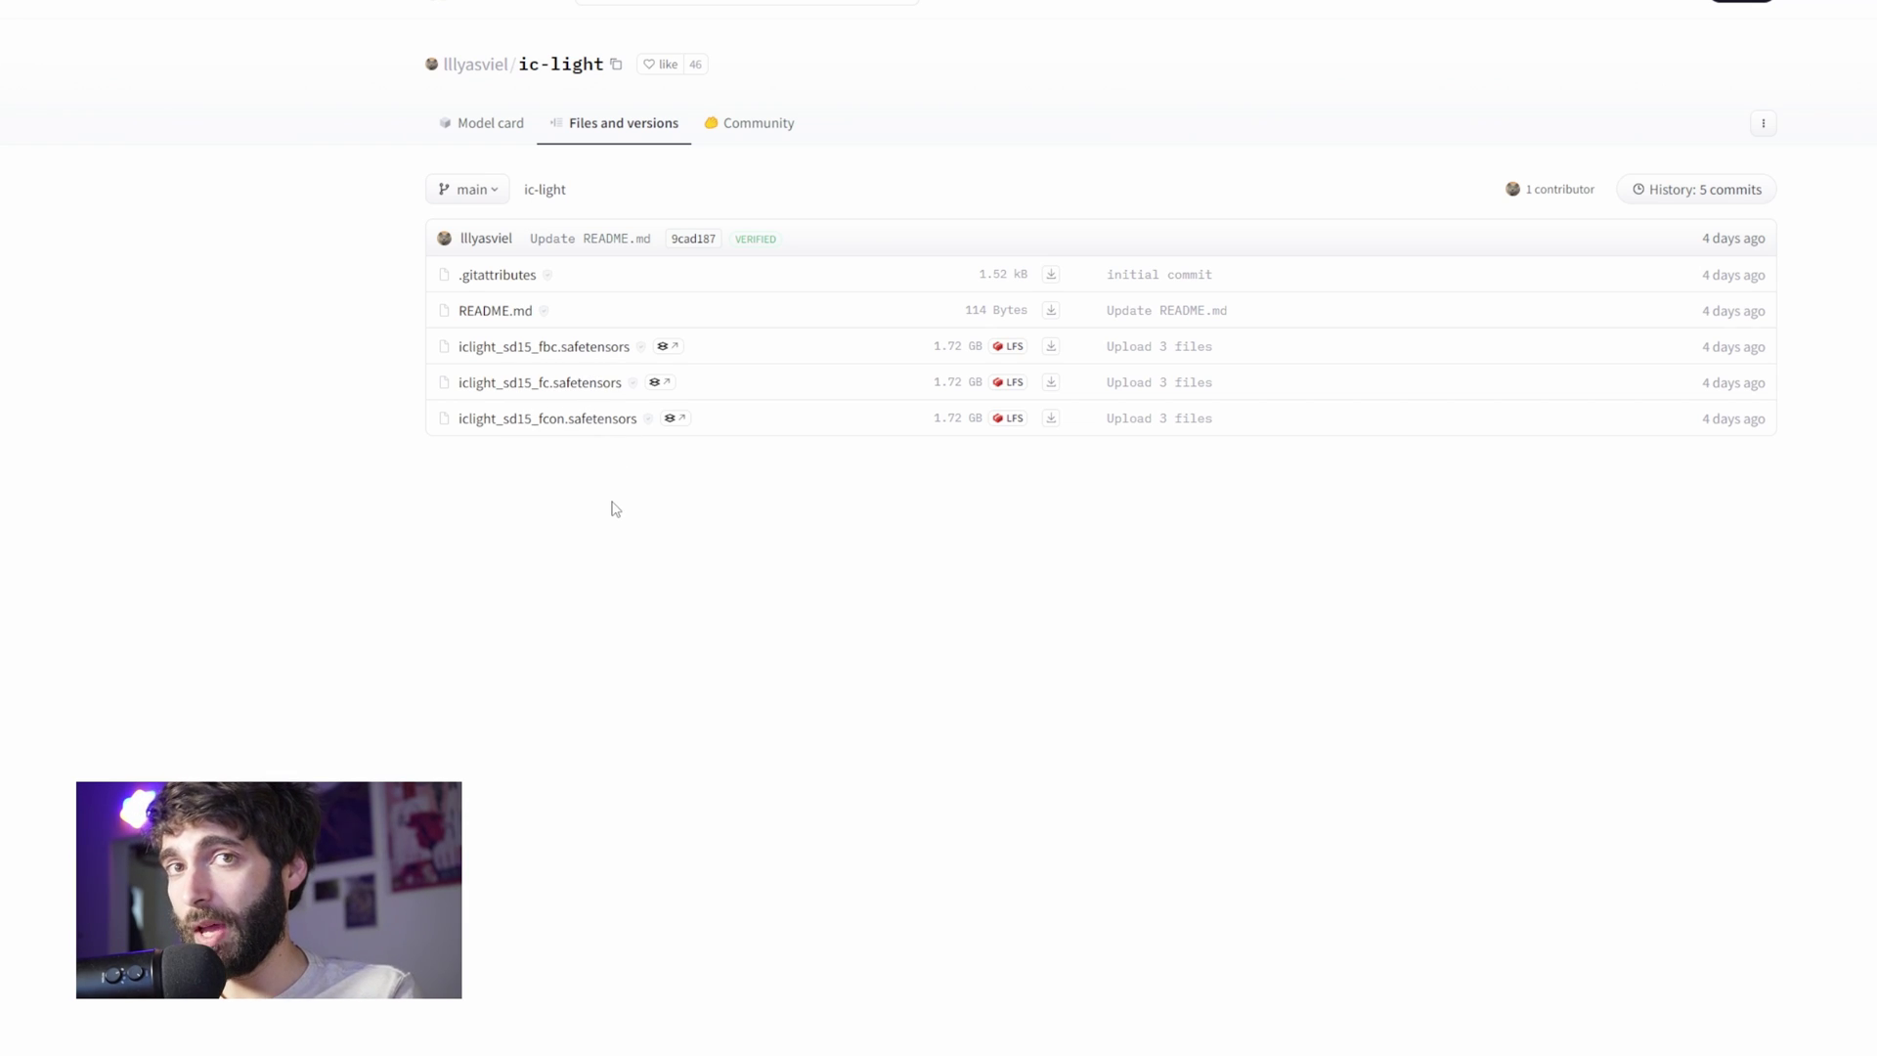
Download iclight_sd15_fbc.safetensors, saving it into ComfyUI's models/unet folder
click(1051, 348)
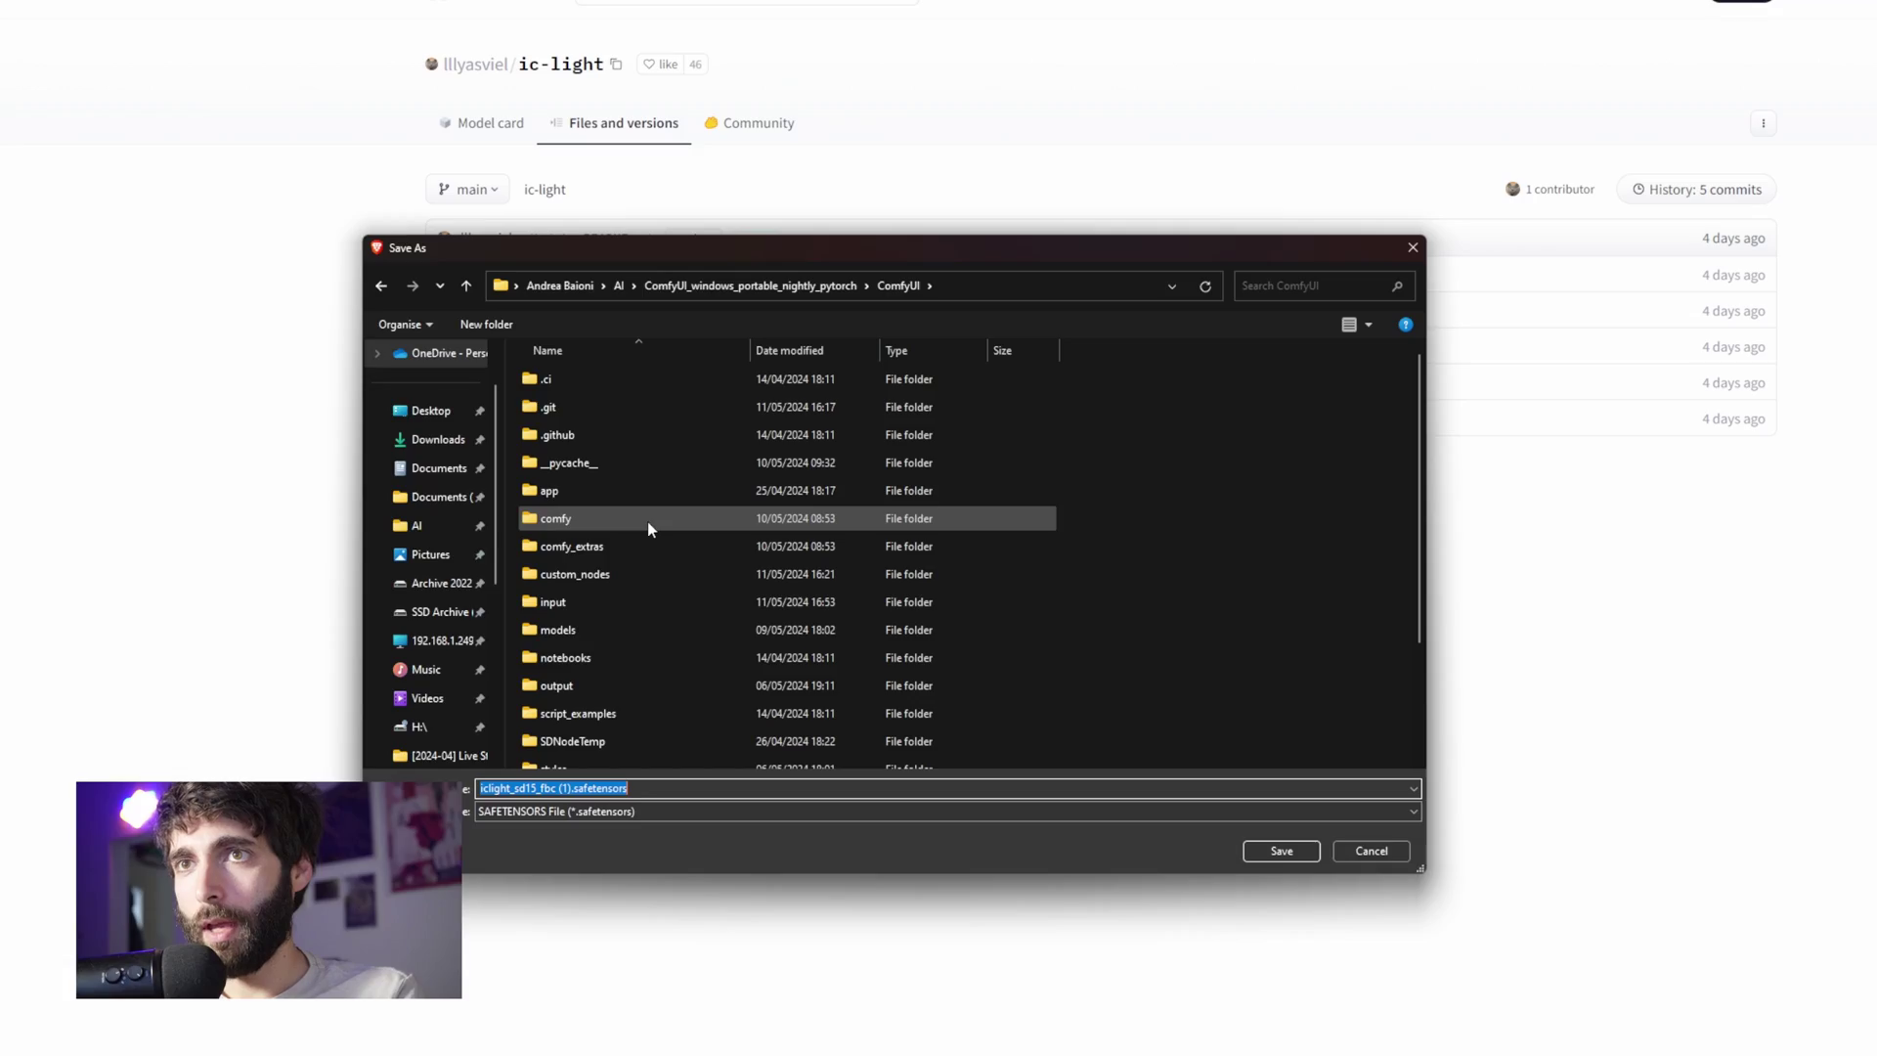
double_click(585, 629)
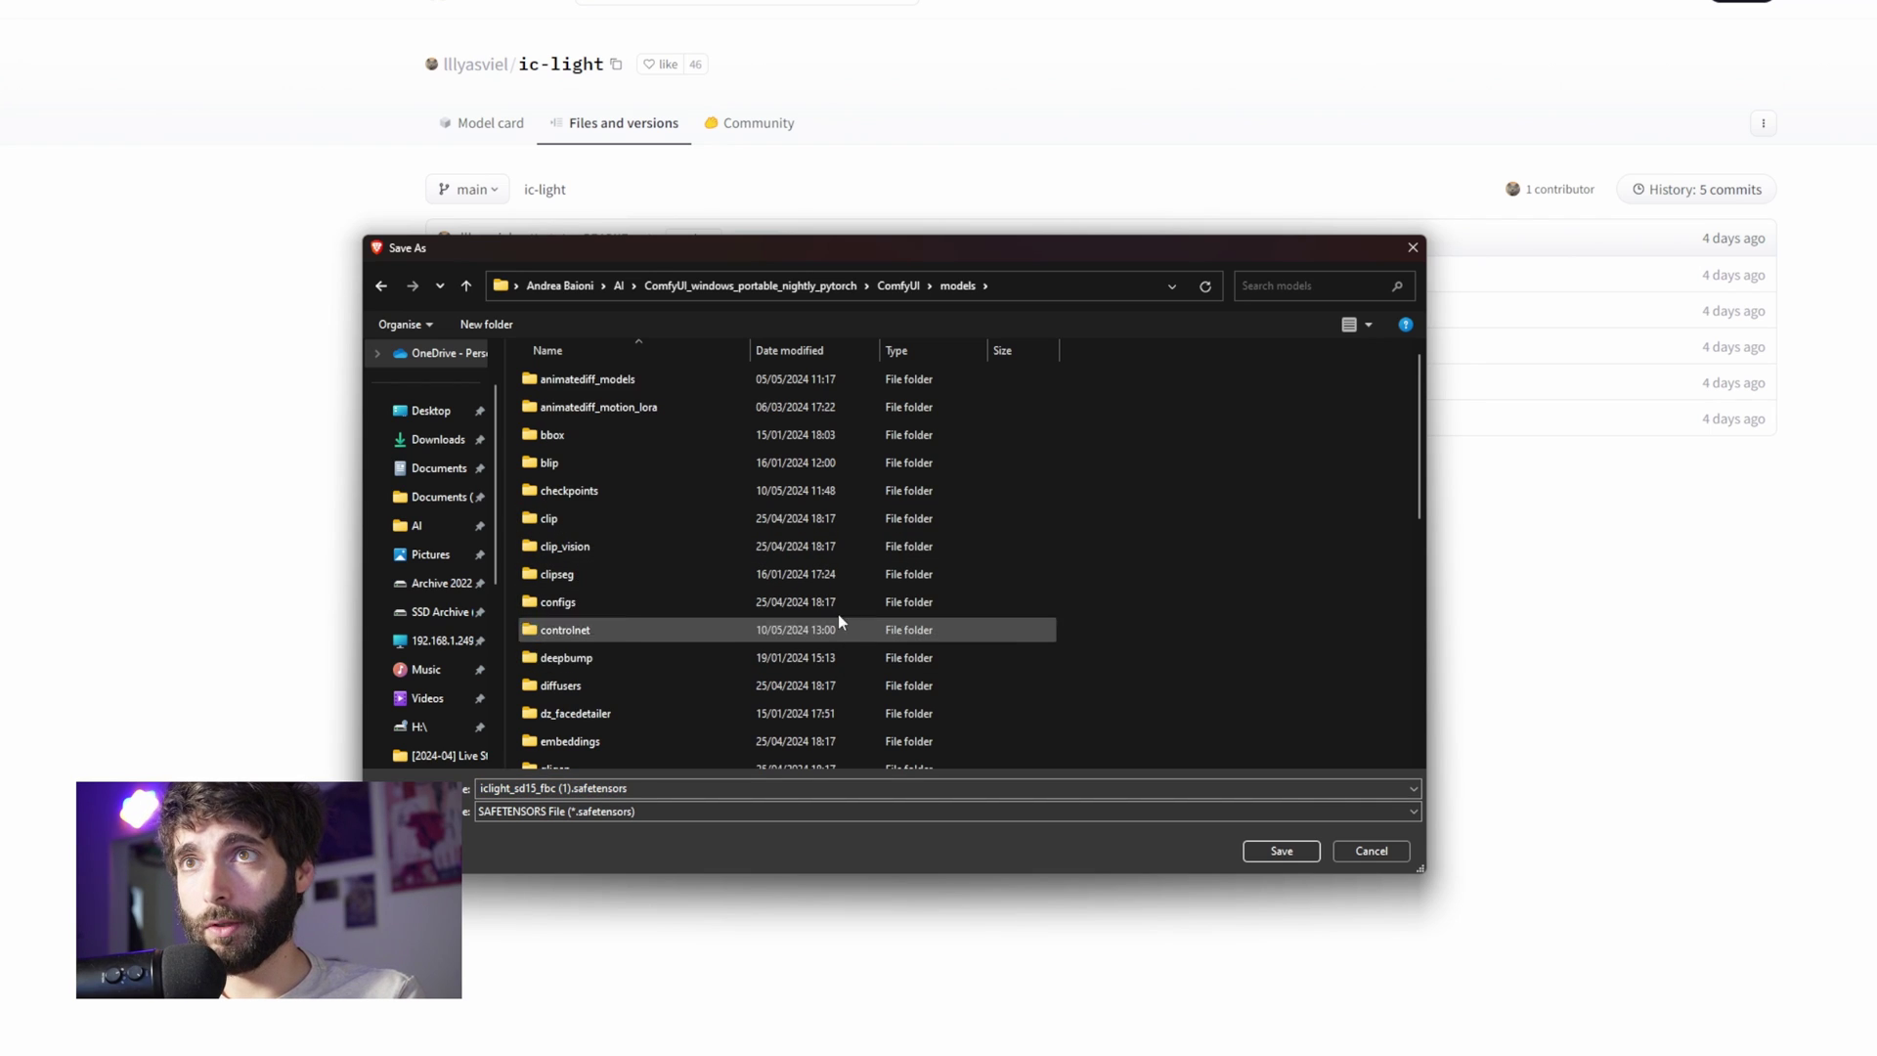
scroll(636, 625, down, 5)
double_click(604, 675)
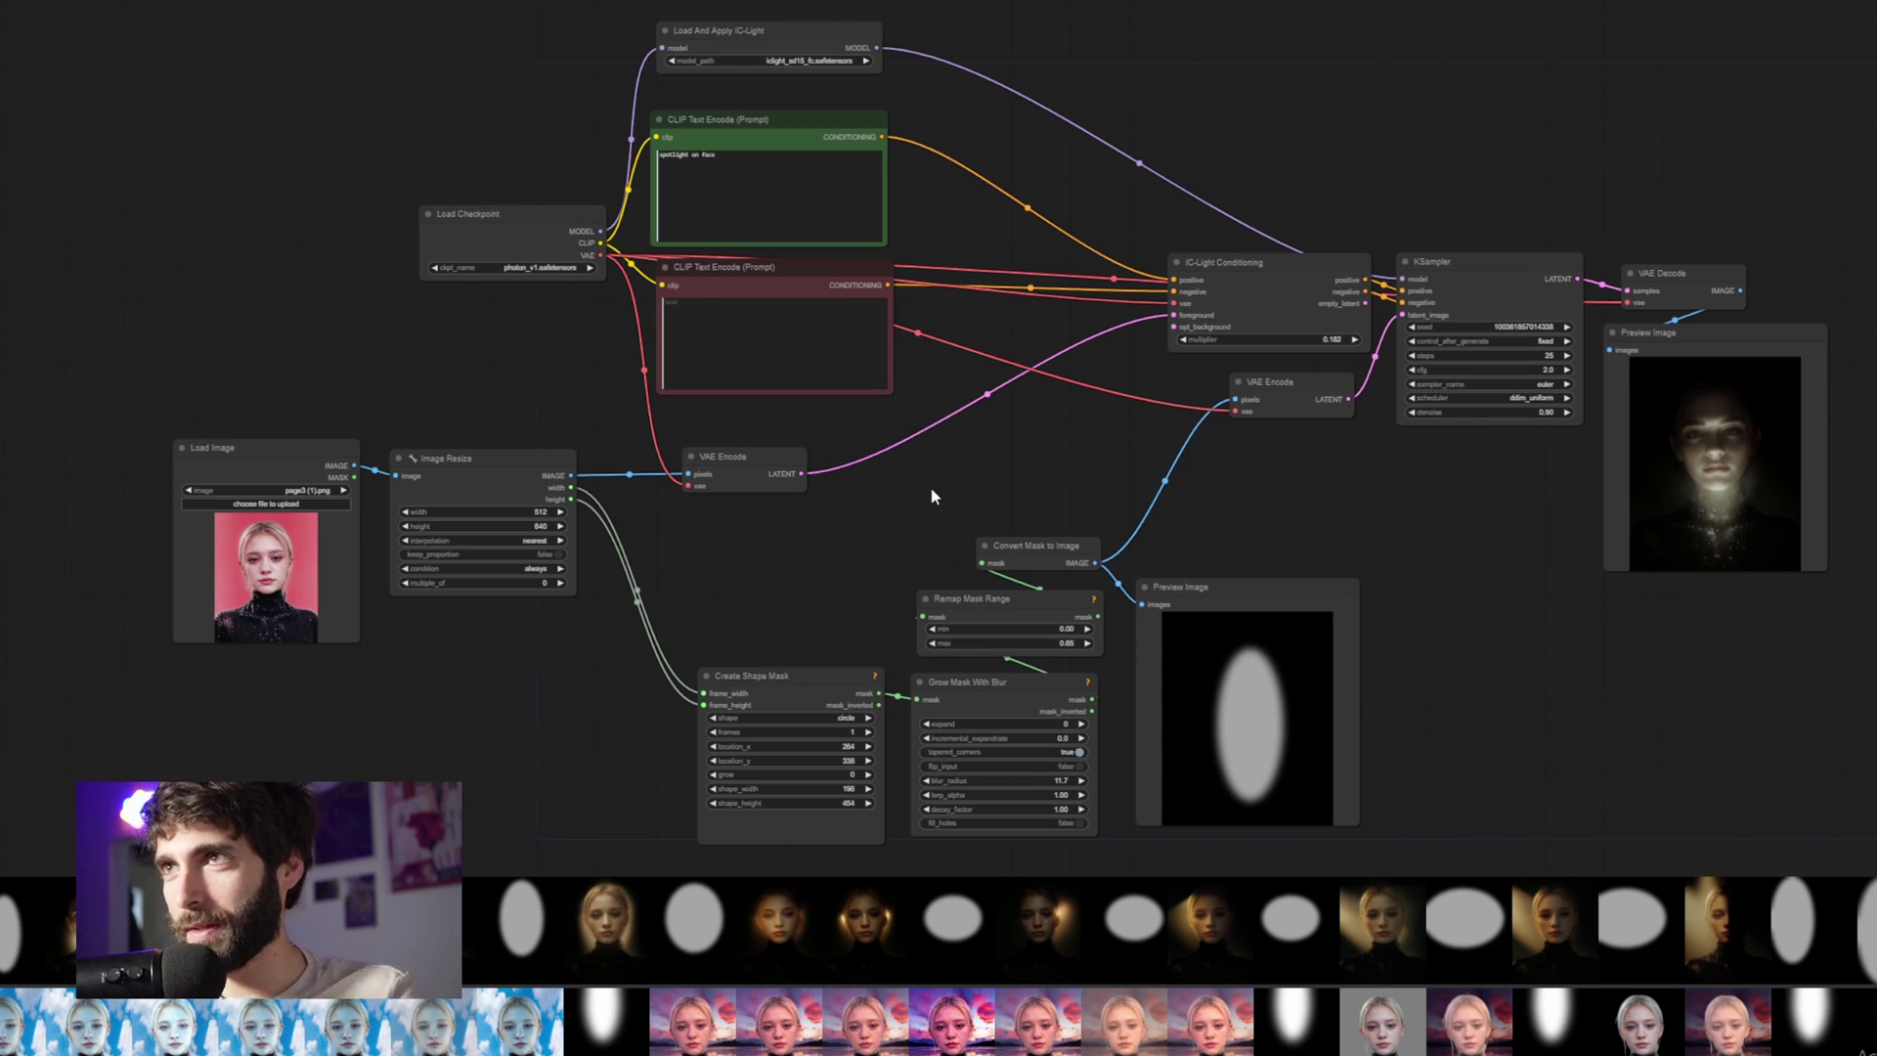
Set Load Checkpoint's ckpt_name to epicrealism_naturalSinRC1VAE.safetensors
drag(521, 217, 513, 214)
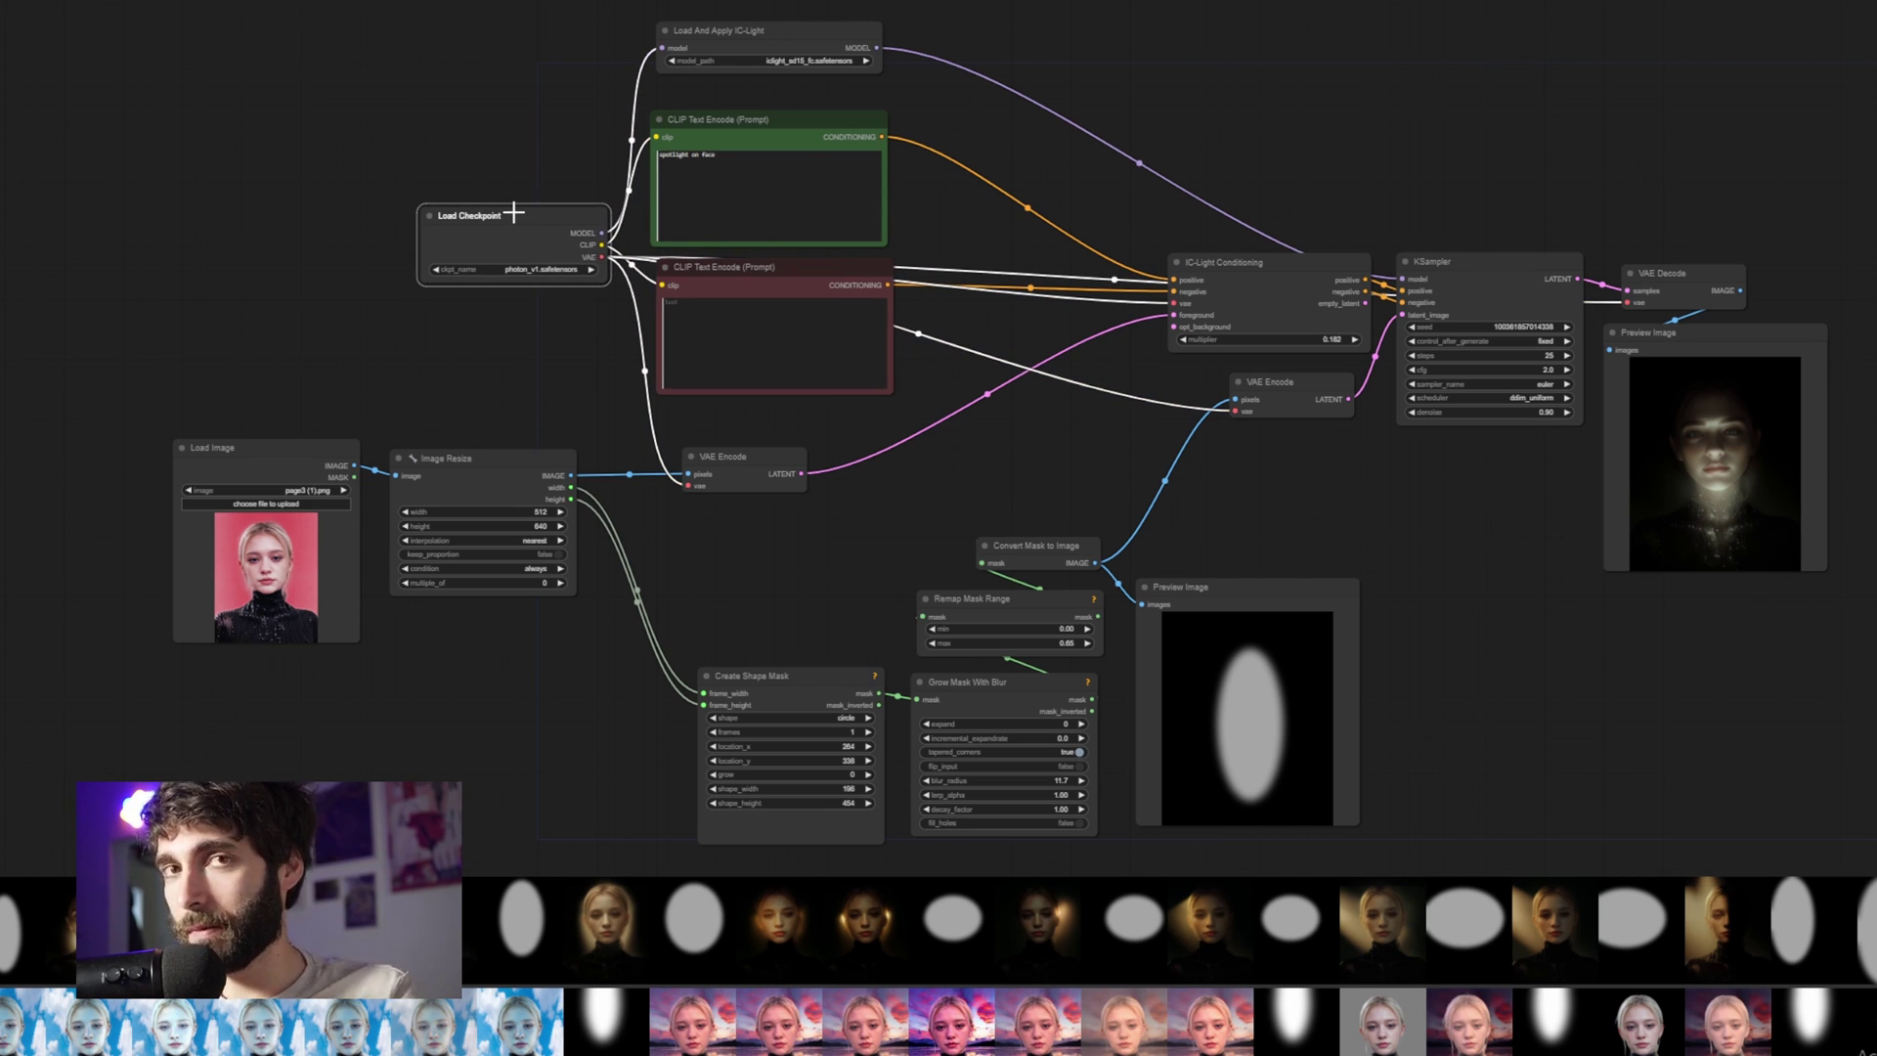
click(553, 269)
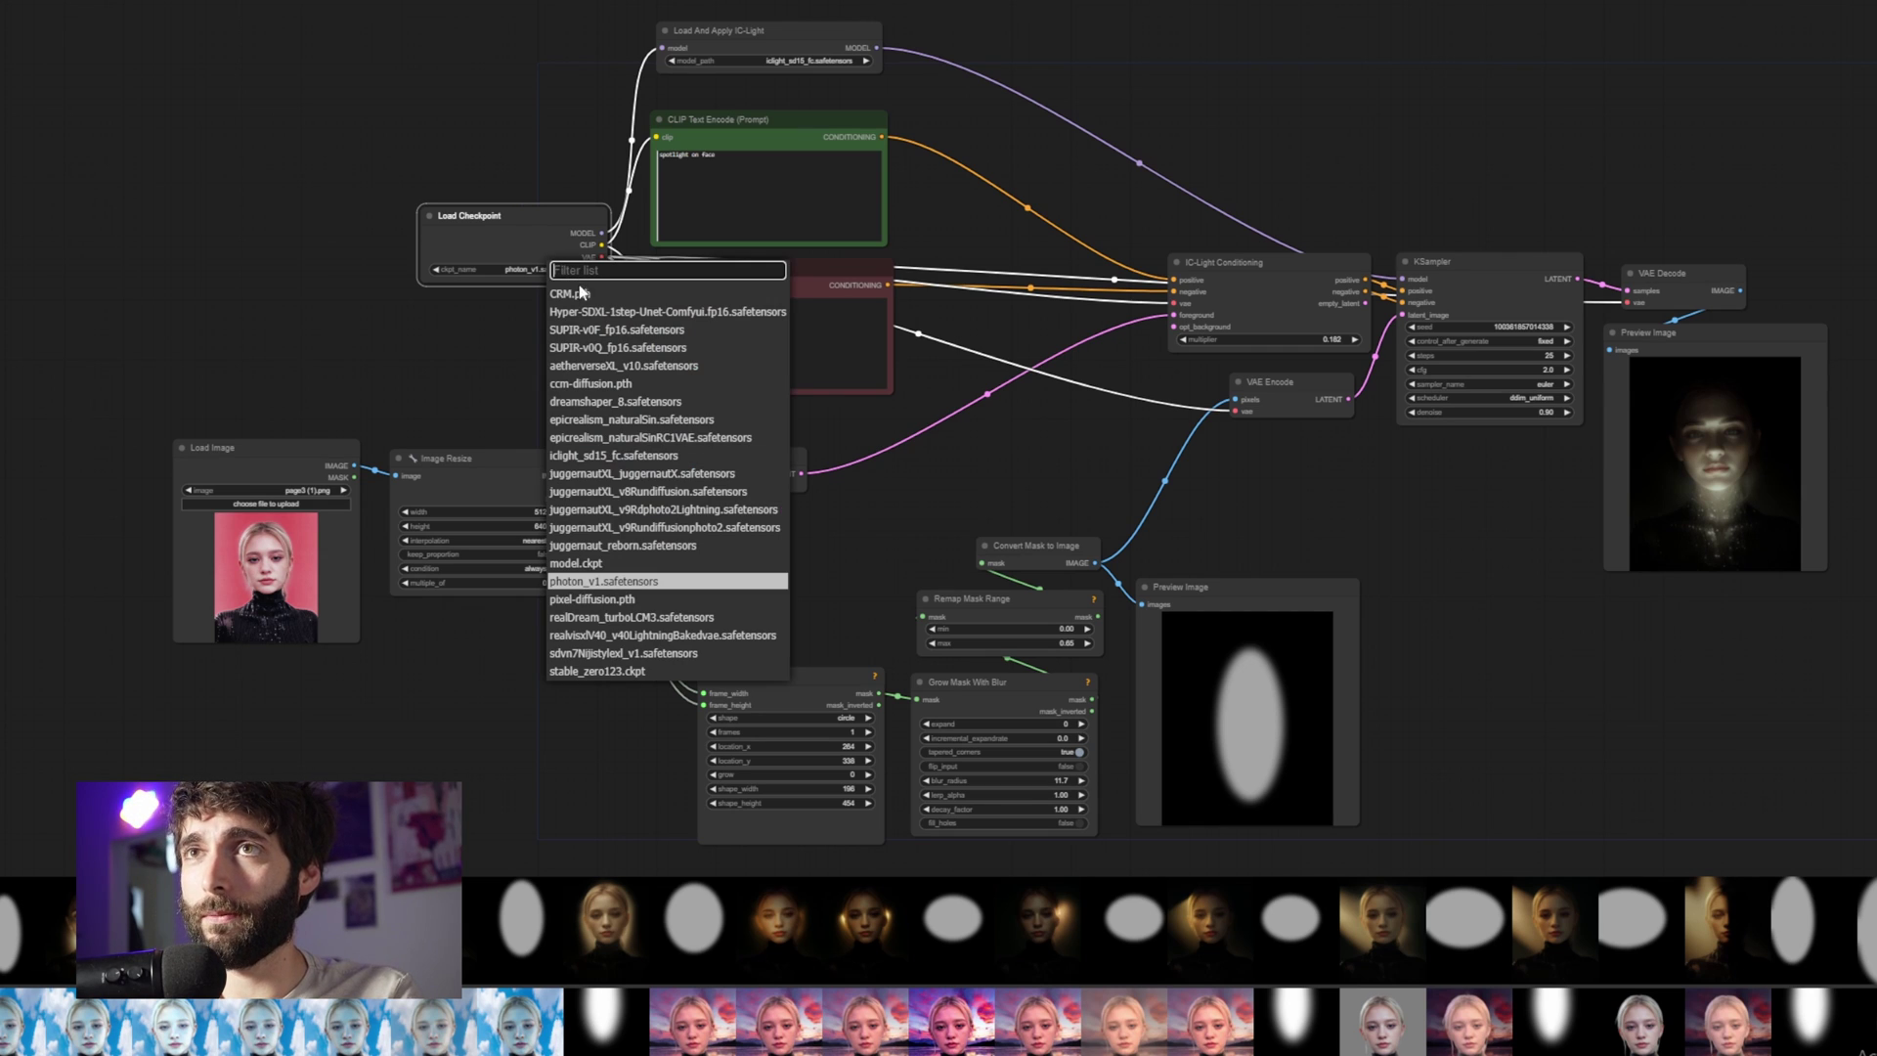
click(653, 437)
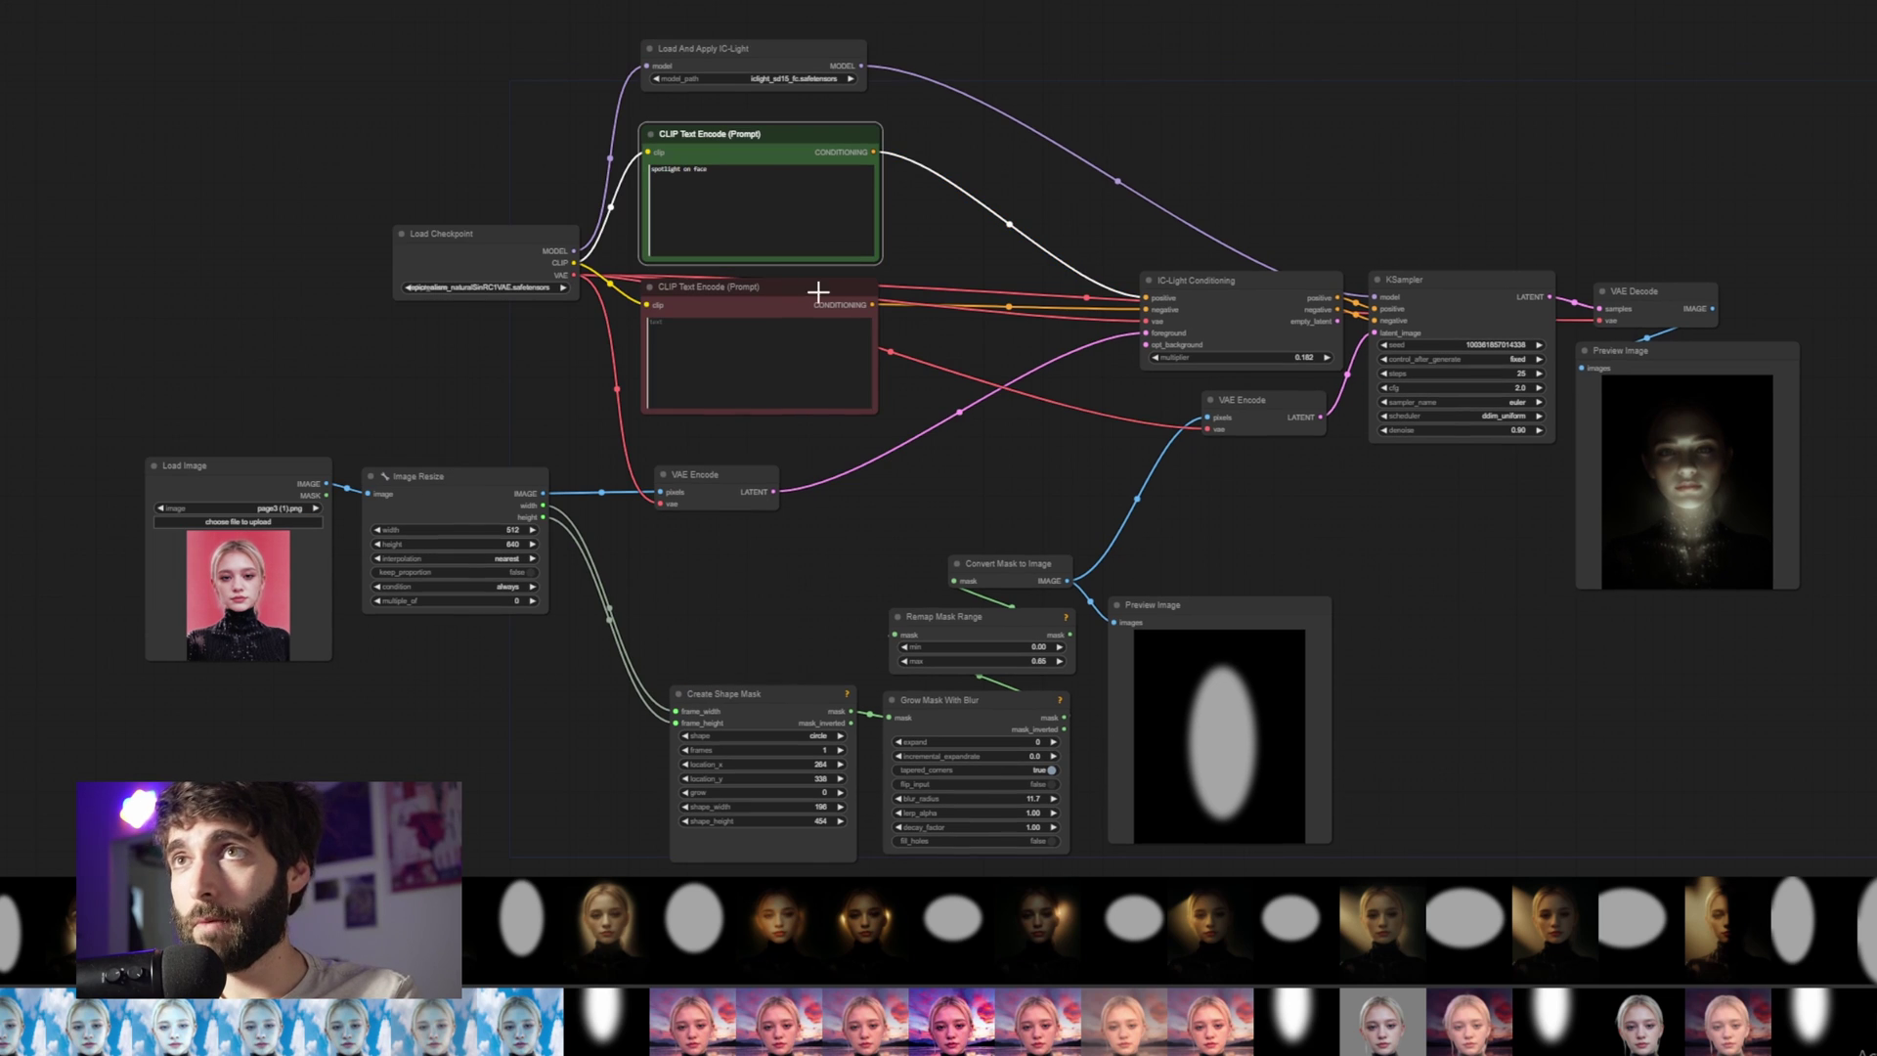
Look over the green positive and red negative CLIP Text Encode prompt nodes
click(799, 296)
click(775, 151)
click(795, 293)
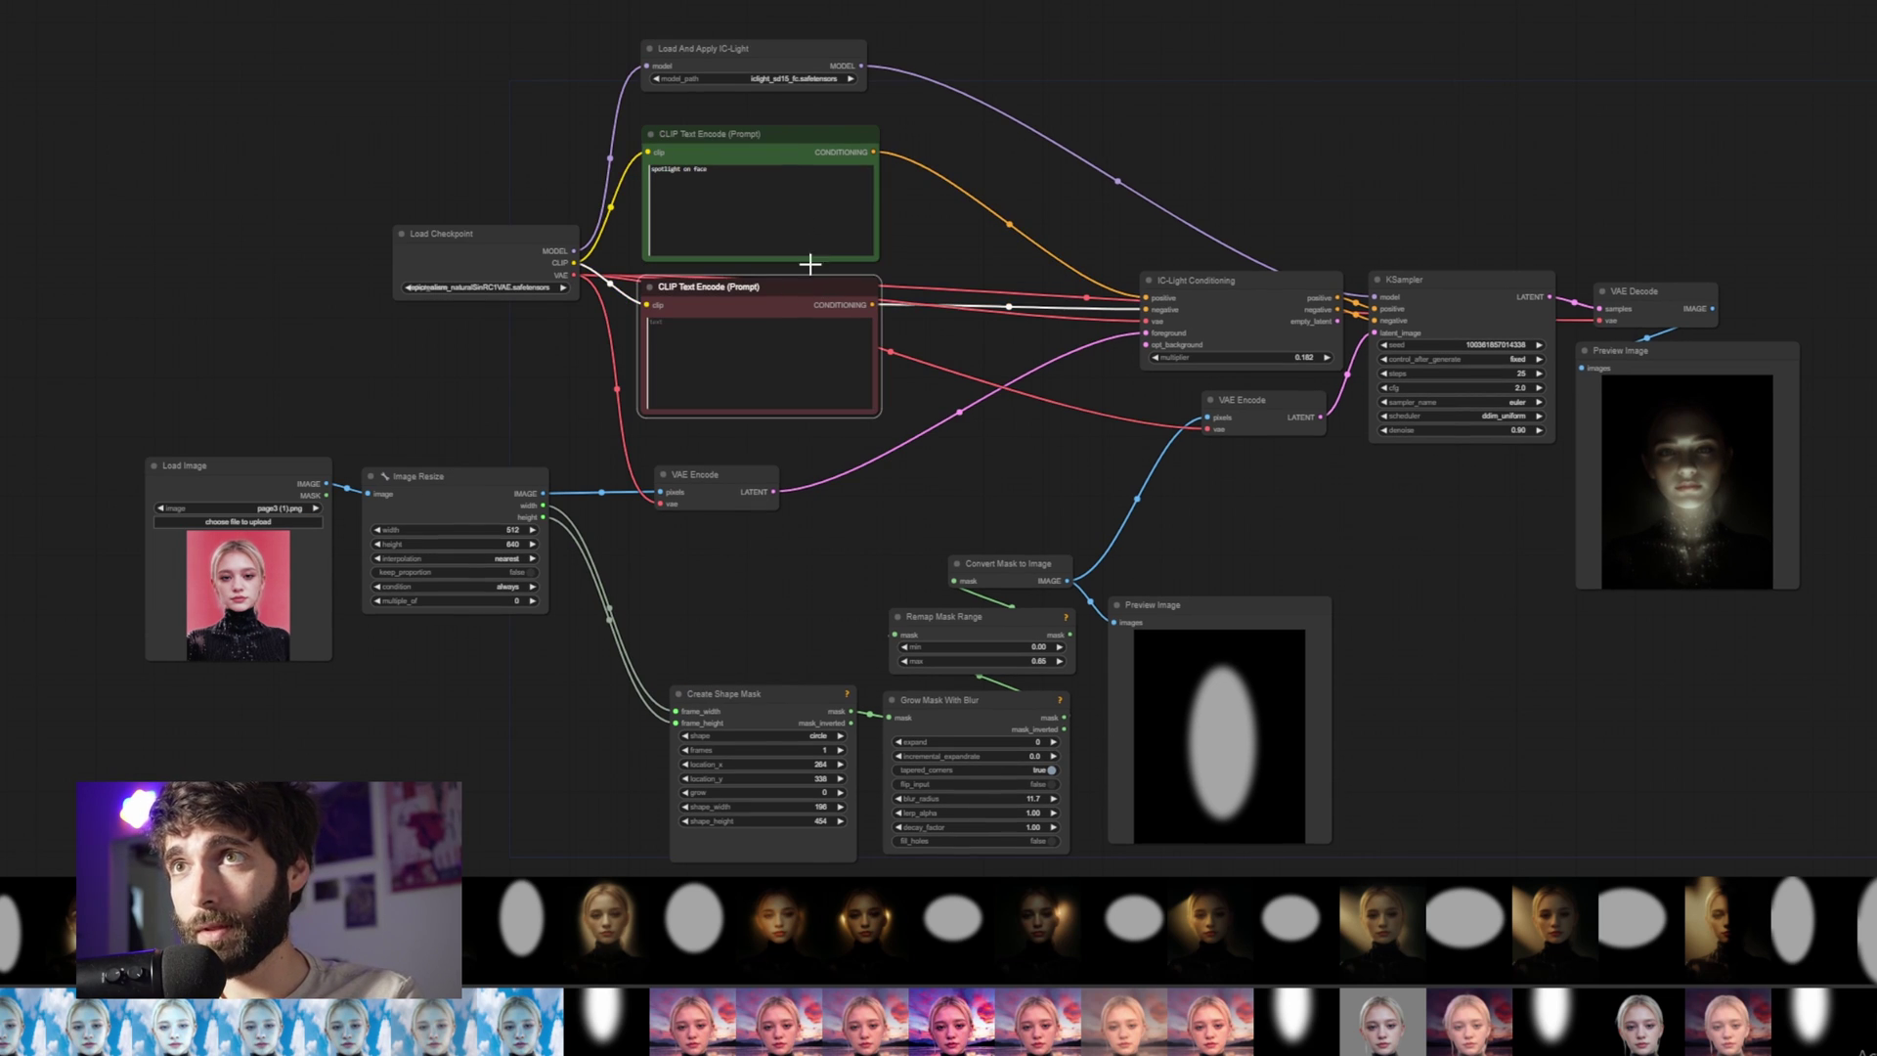
click(779, 152)
click(777, 294)
Keep iclight_sd15_fc.safetensors as the Load And Apply IC-Light model
scroll(788, 242, up, 3)
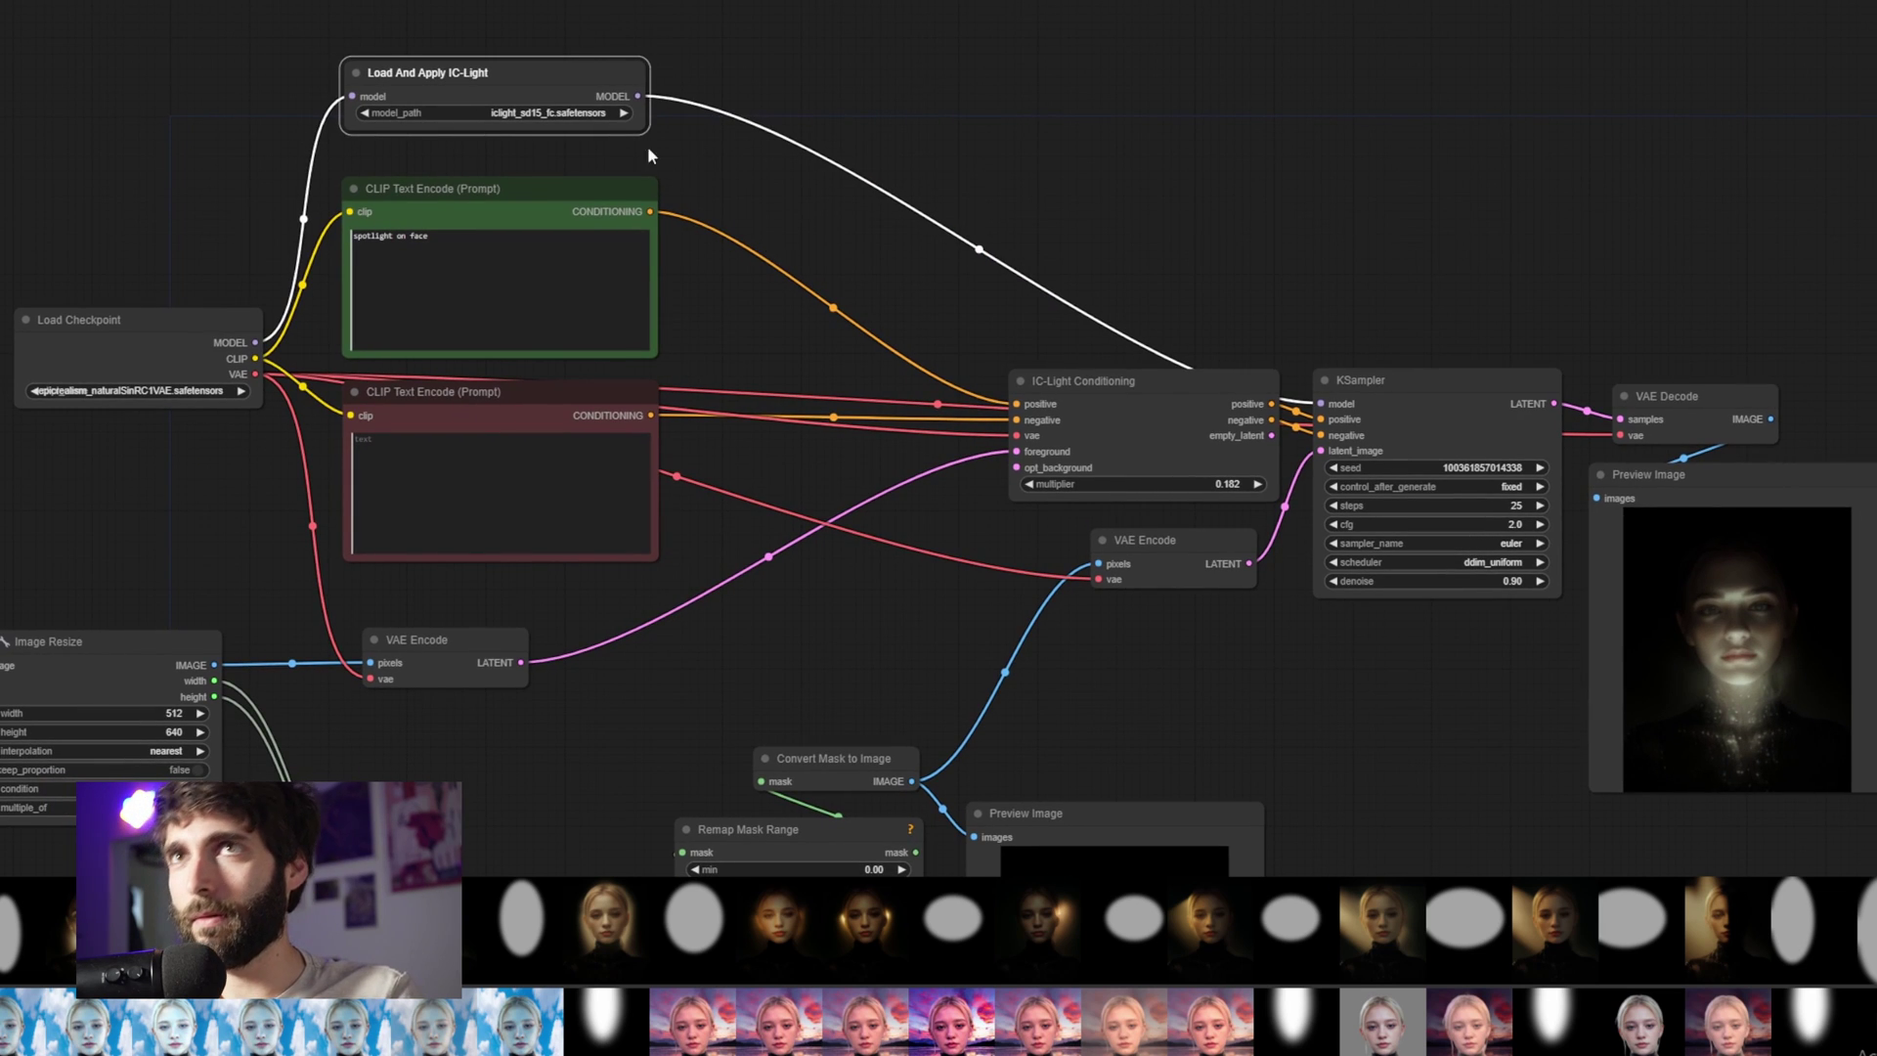
drag(516, 83, 564, 110)
click(585, 110)
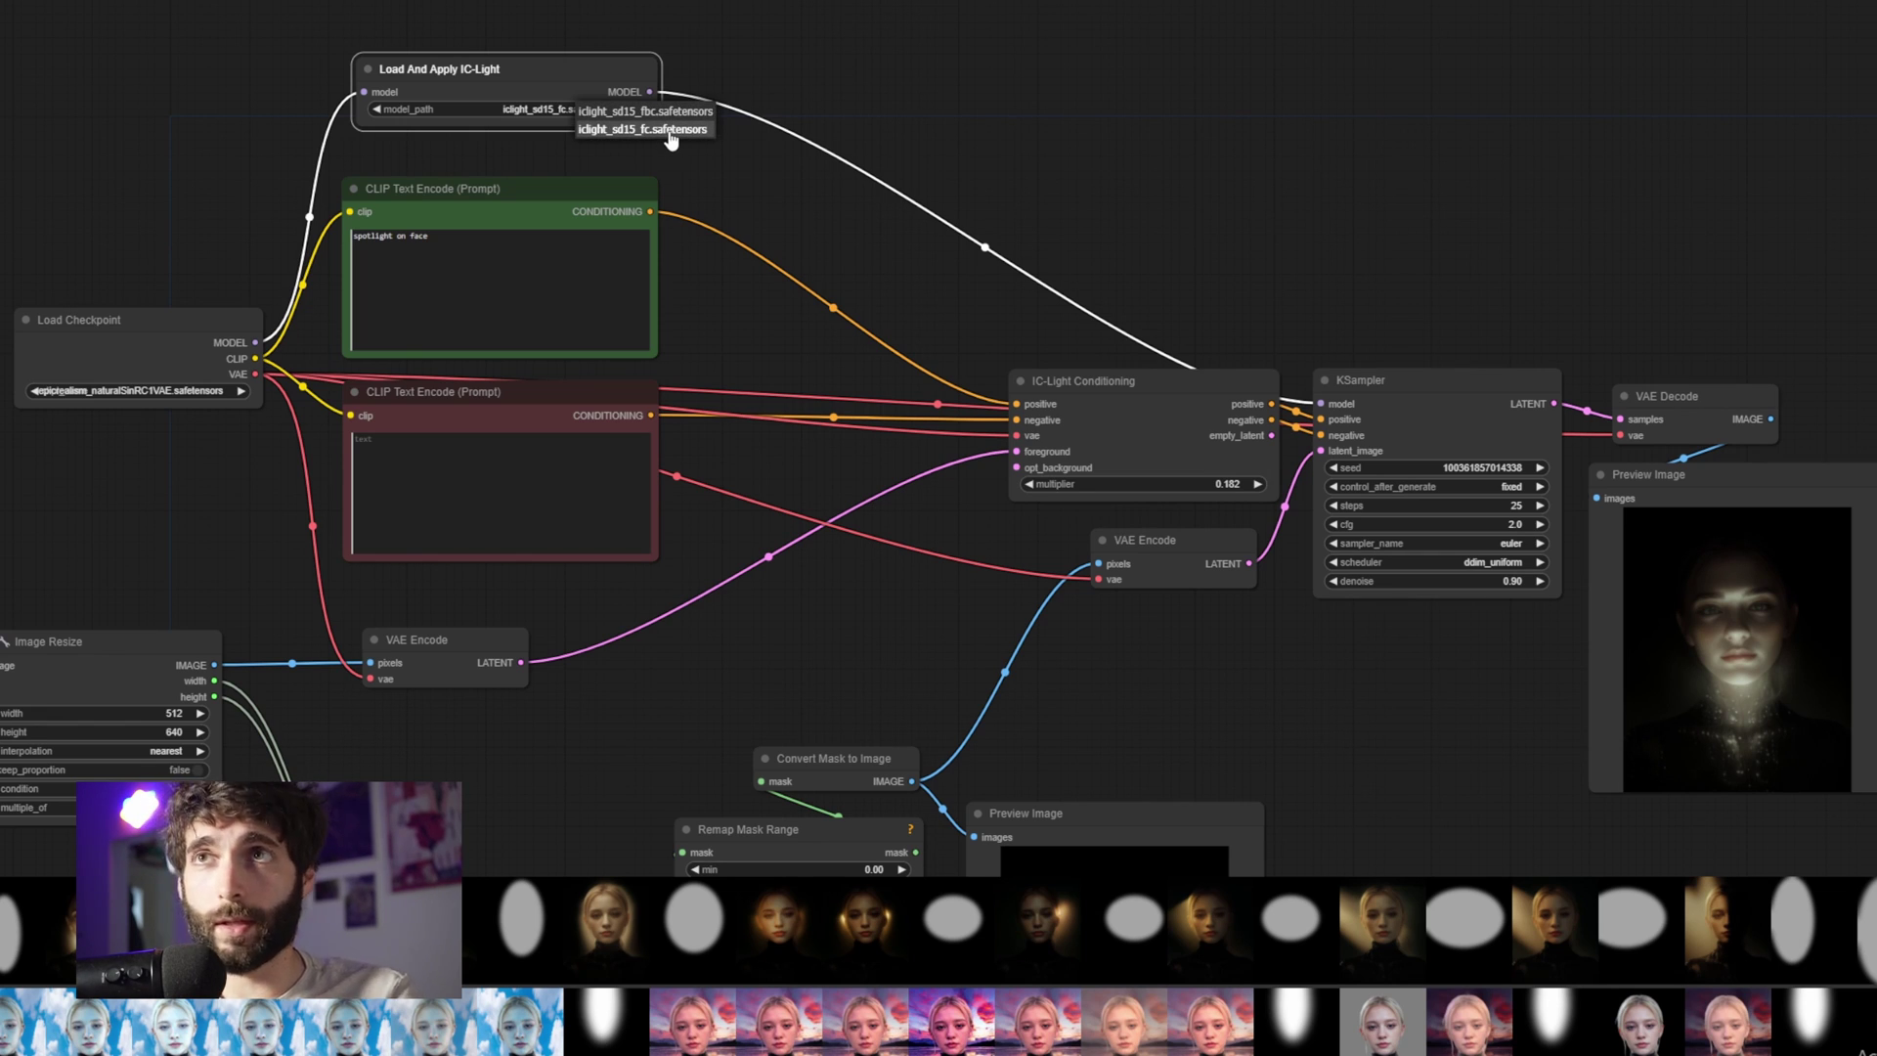
click(671, 130)
Rearrange KSampler and IC-Light Conditioning and rework its prompt and VAE links
drag(671, 143, 580, 106)
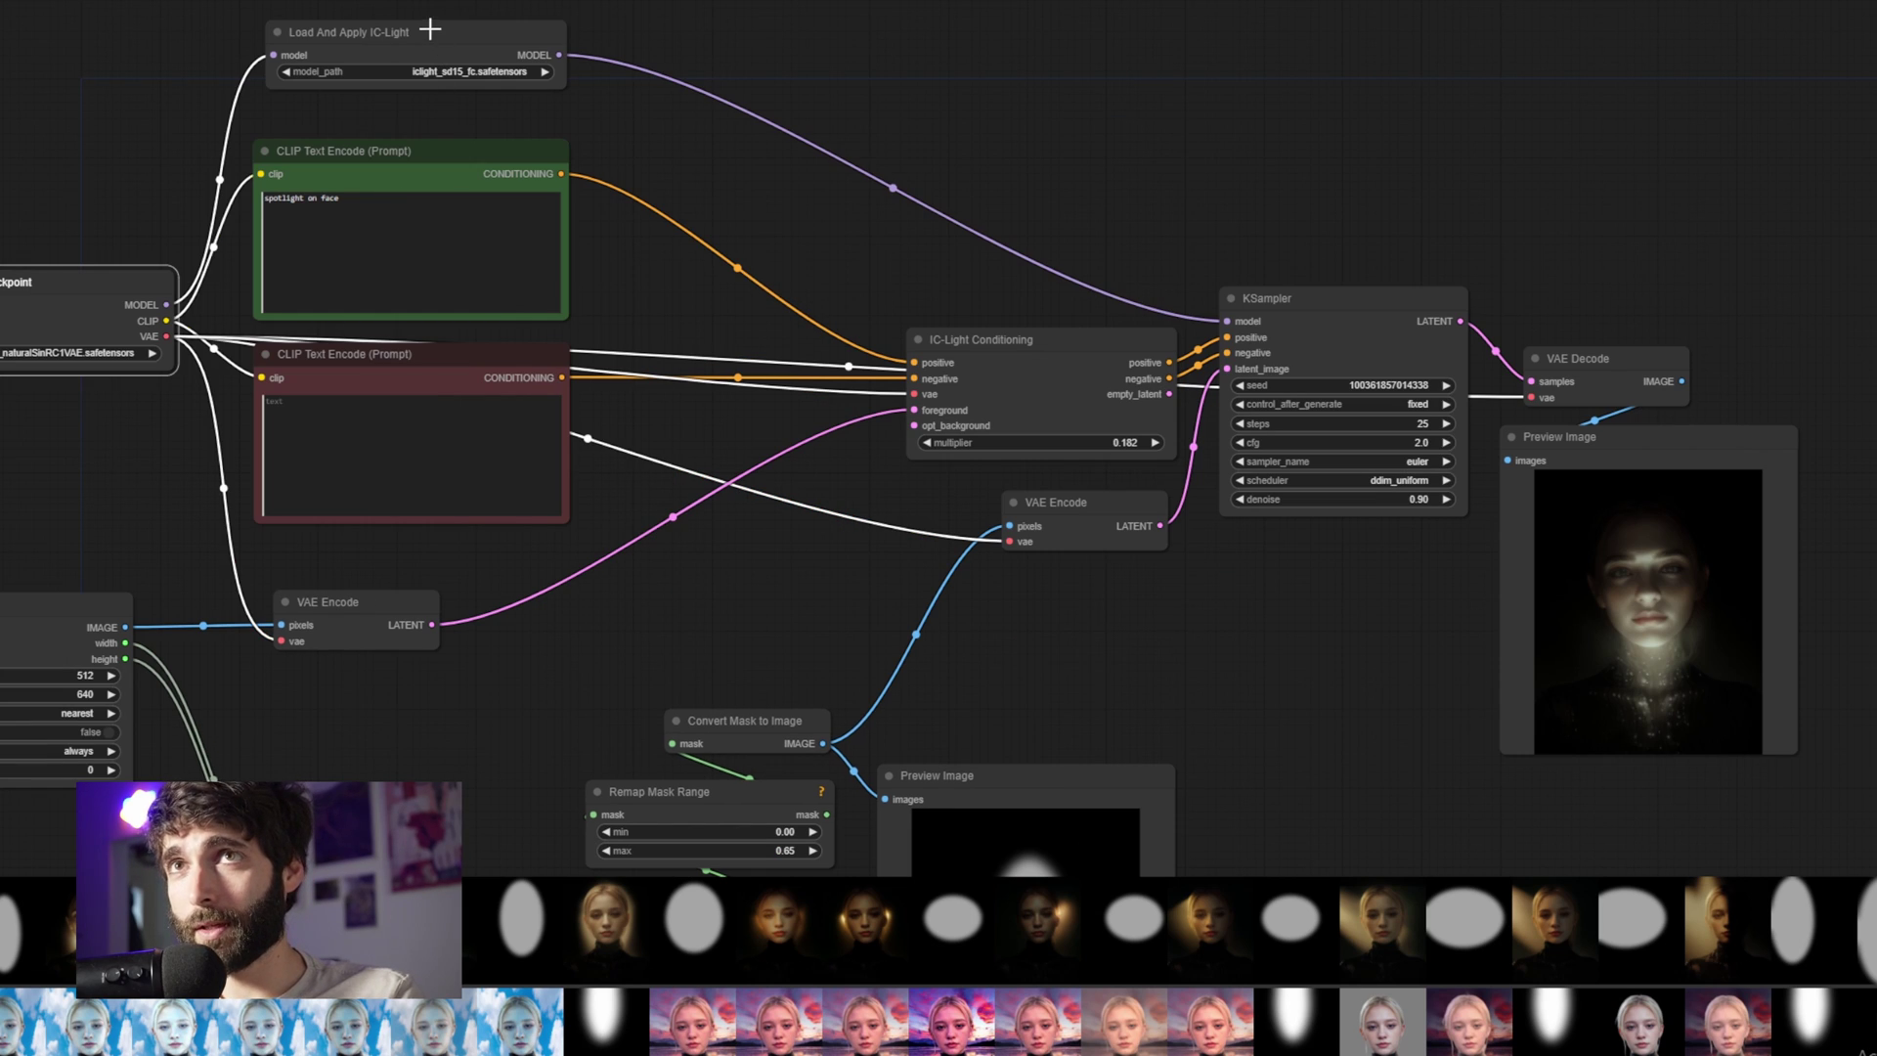
drag(1310, 303, 1312, 298)
mouse_move(1014, 348)
mouse_down()
mouse_move(1037, 340)
mouse_move(1023, 314)
mouse_up()
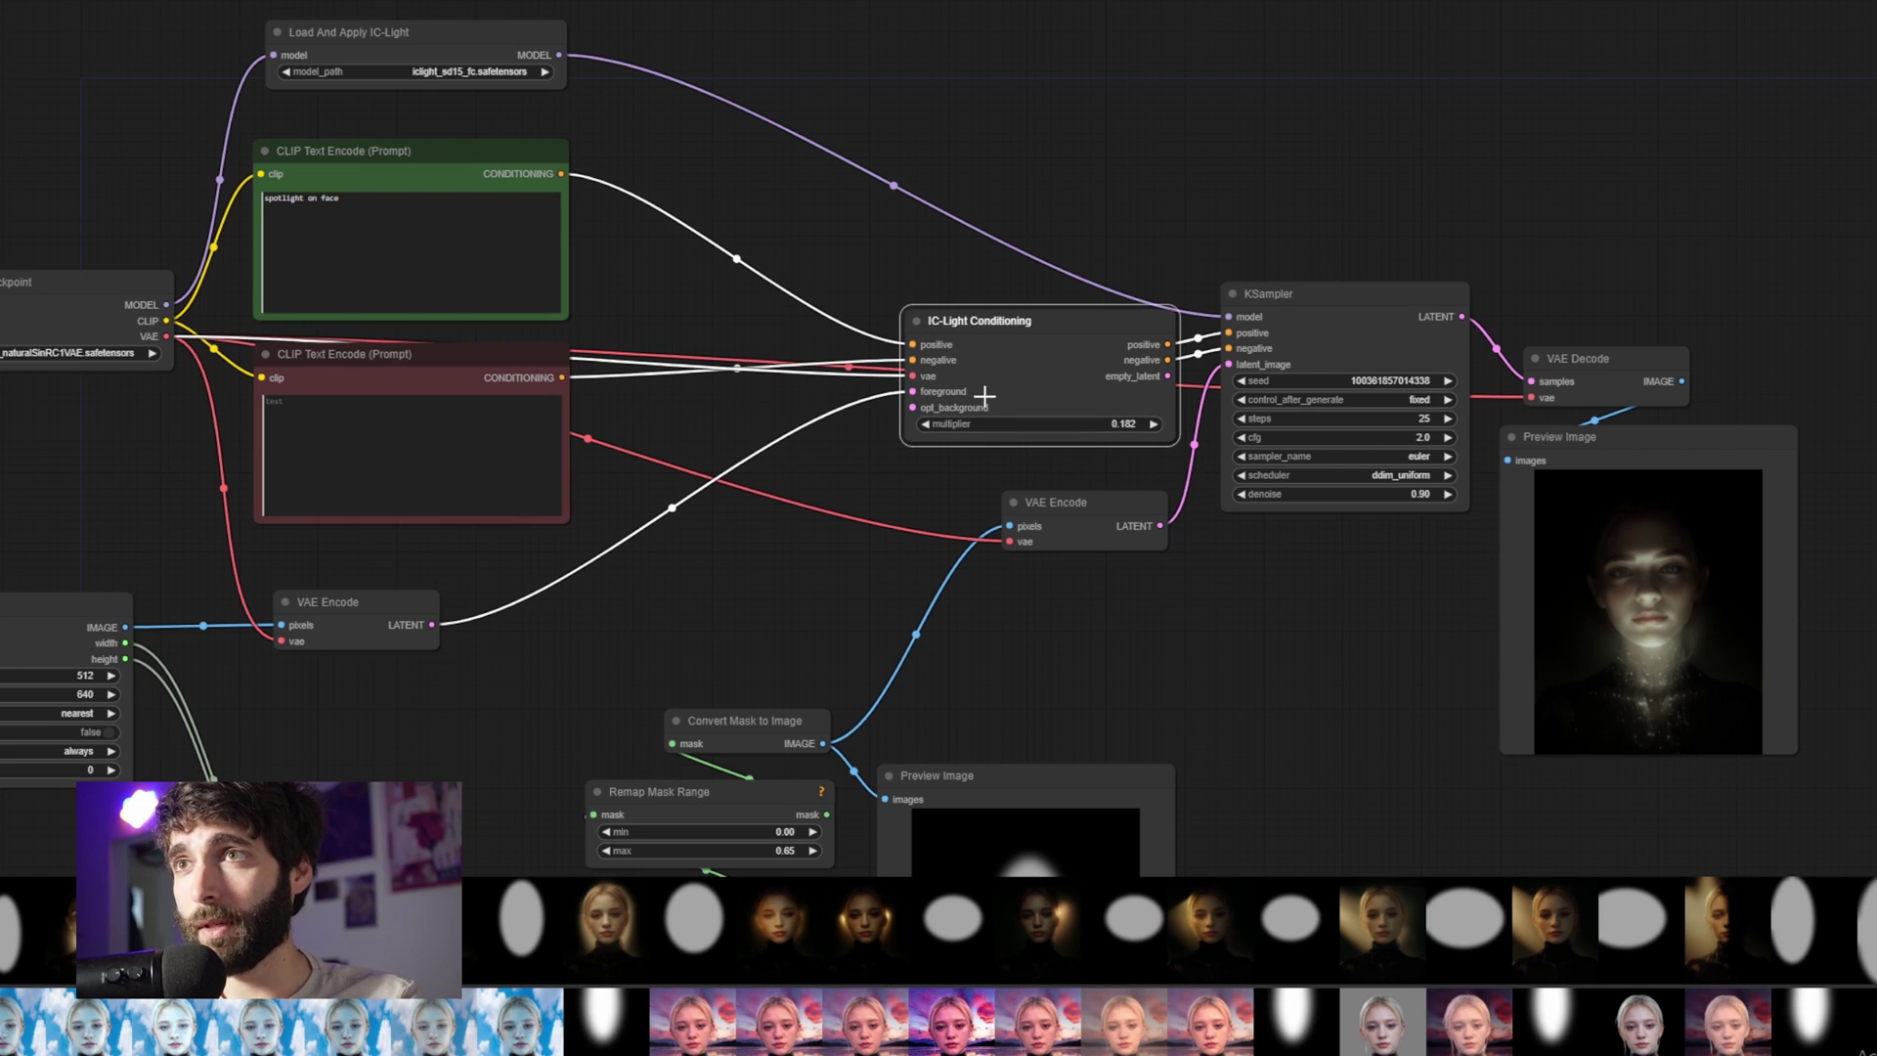
mouse_move(912, 344)
mouse_down()
mouse_move(887, 348)
mouse_move(909, 361)
mouse_up()
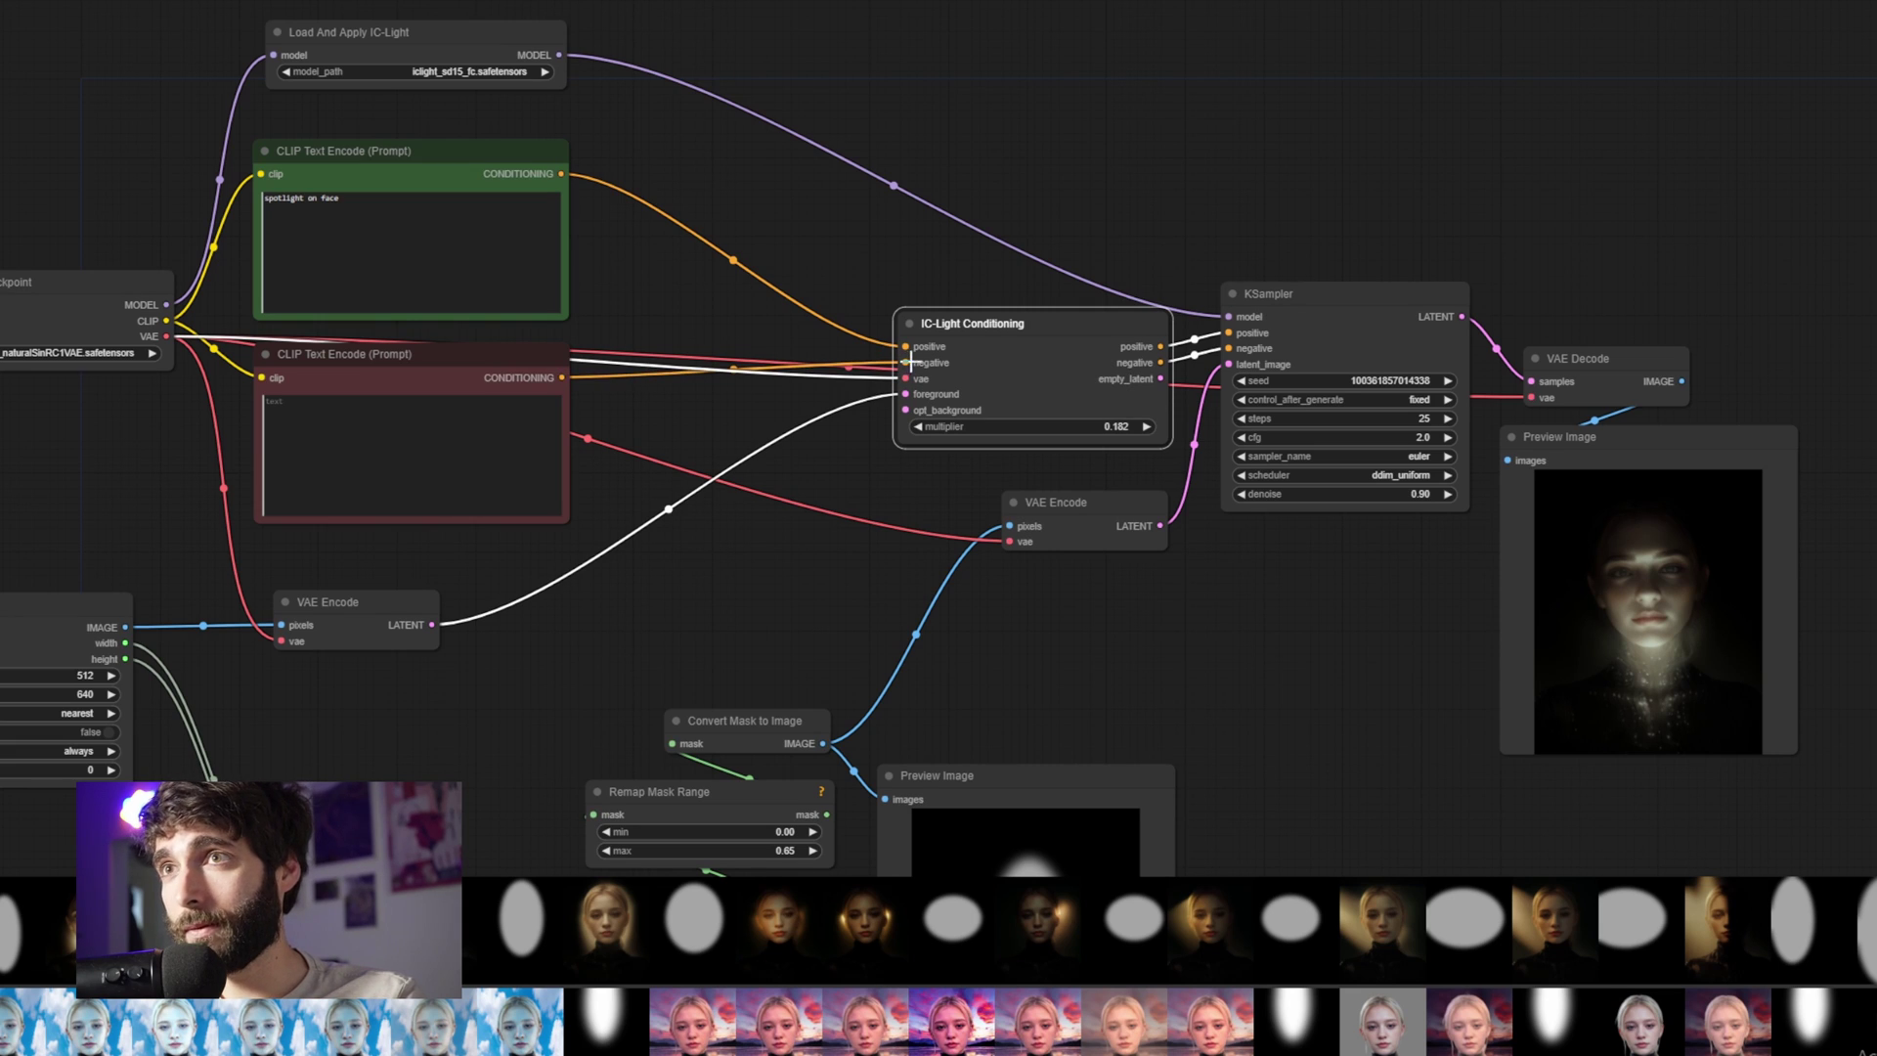
click(501, 171)
click(499, 362)
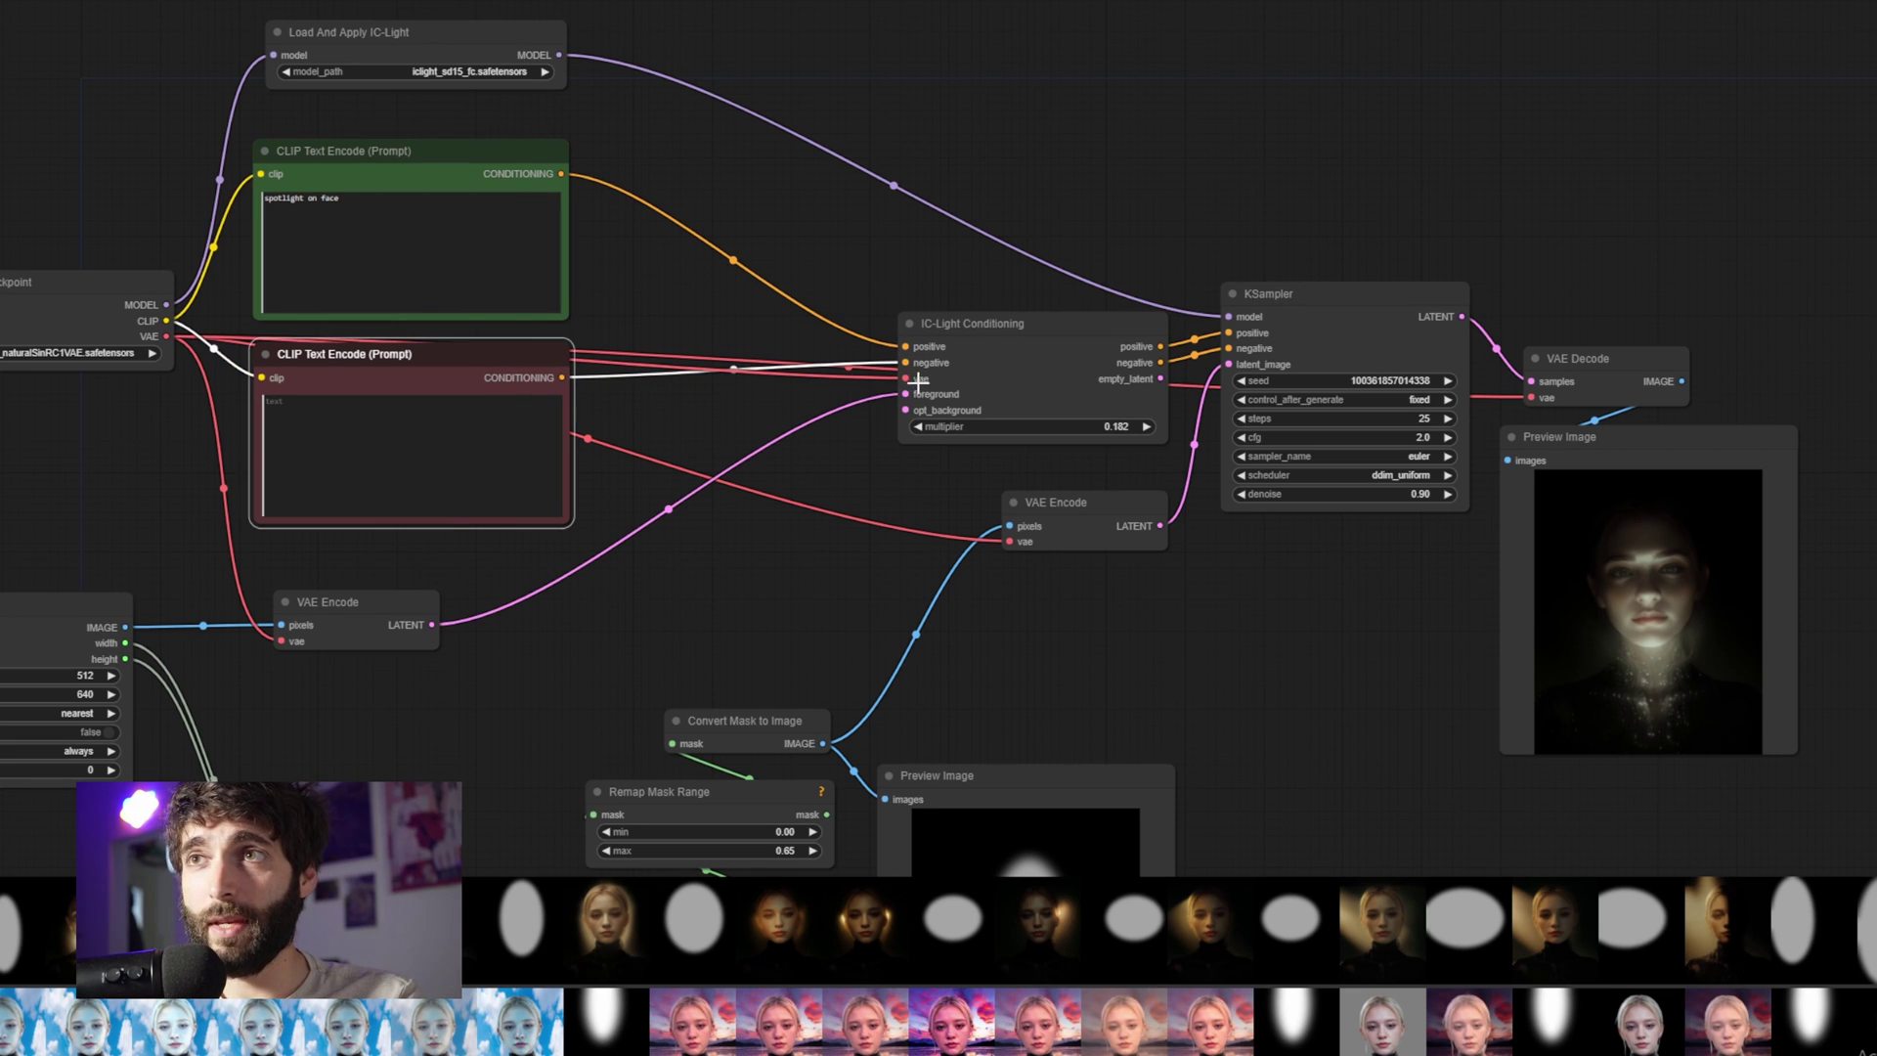
drag(912, 381, 904, 410)
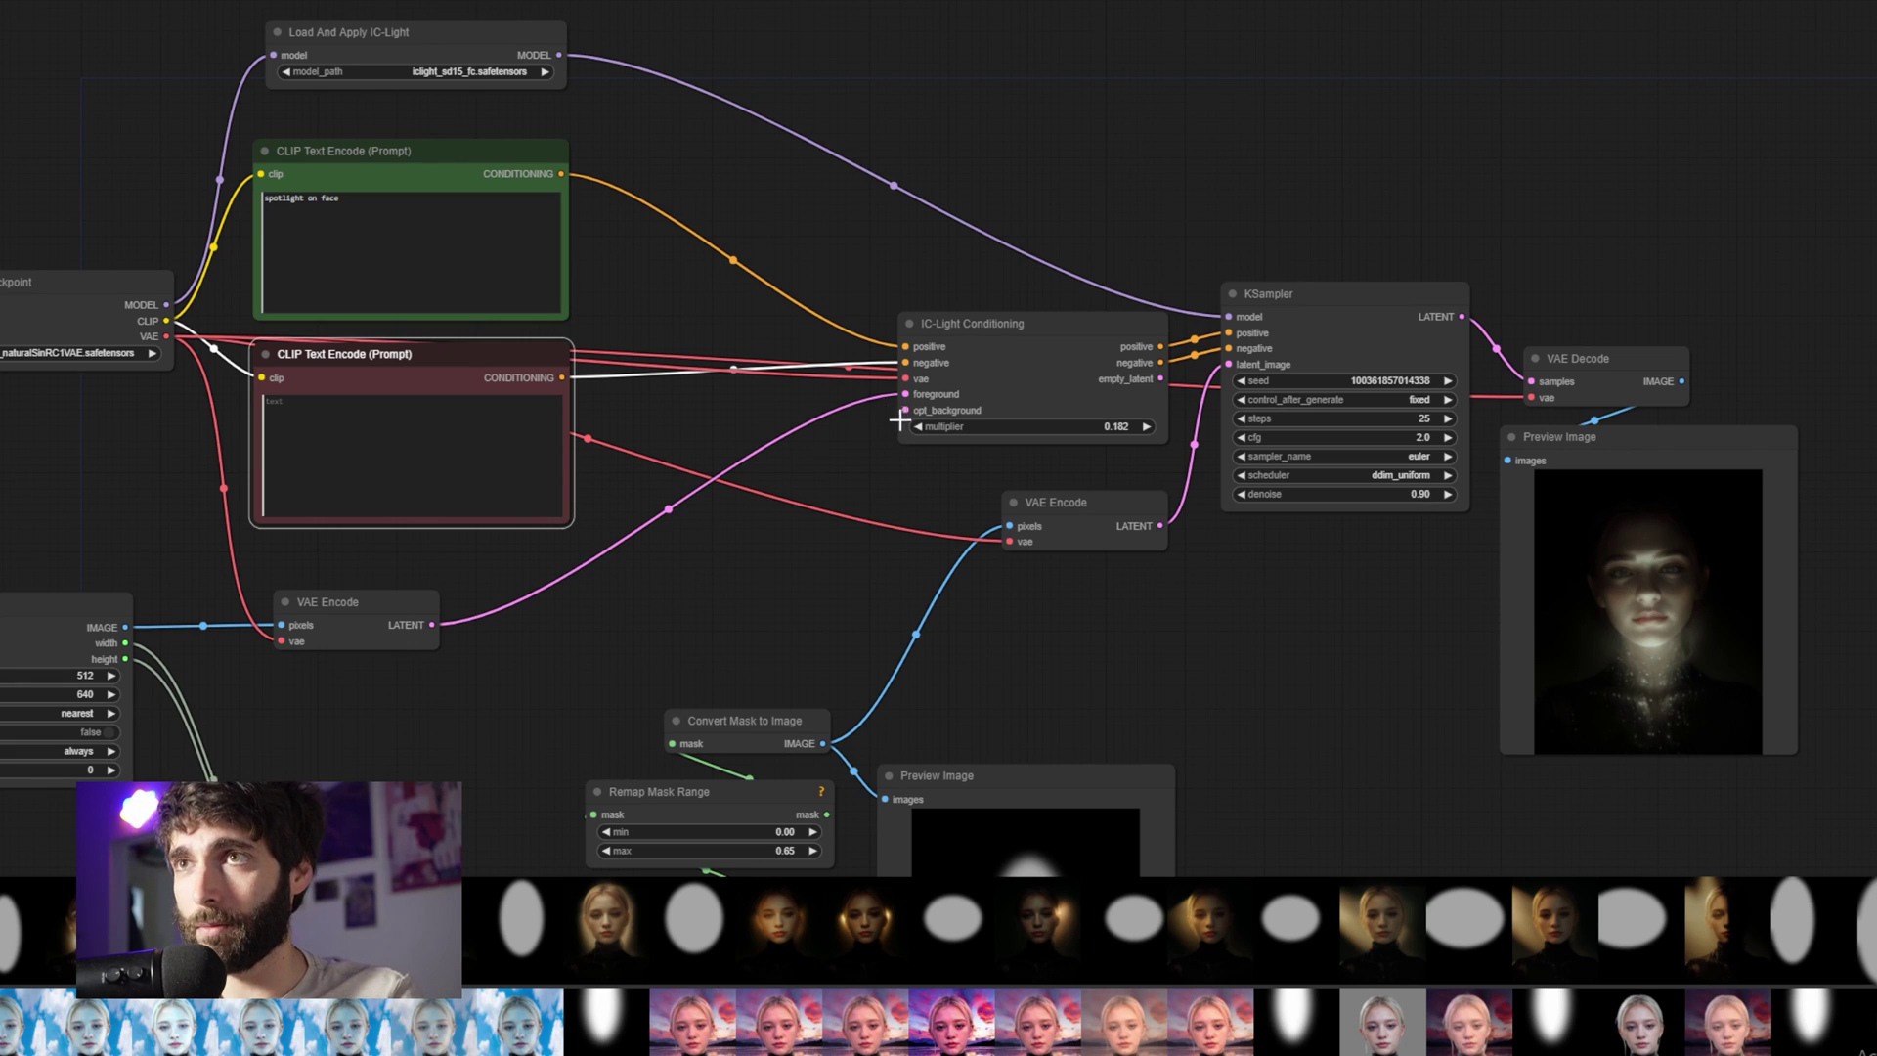
click(670, 629)
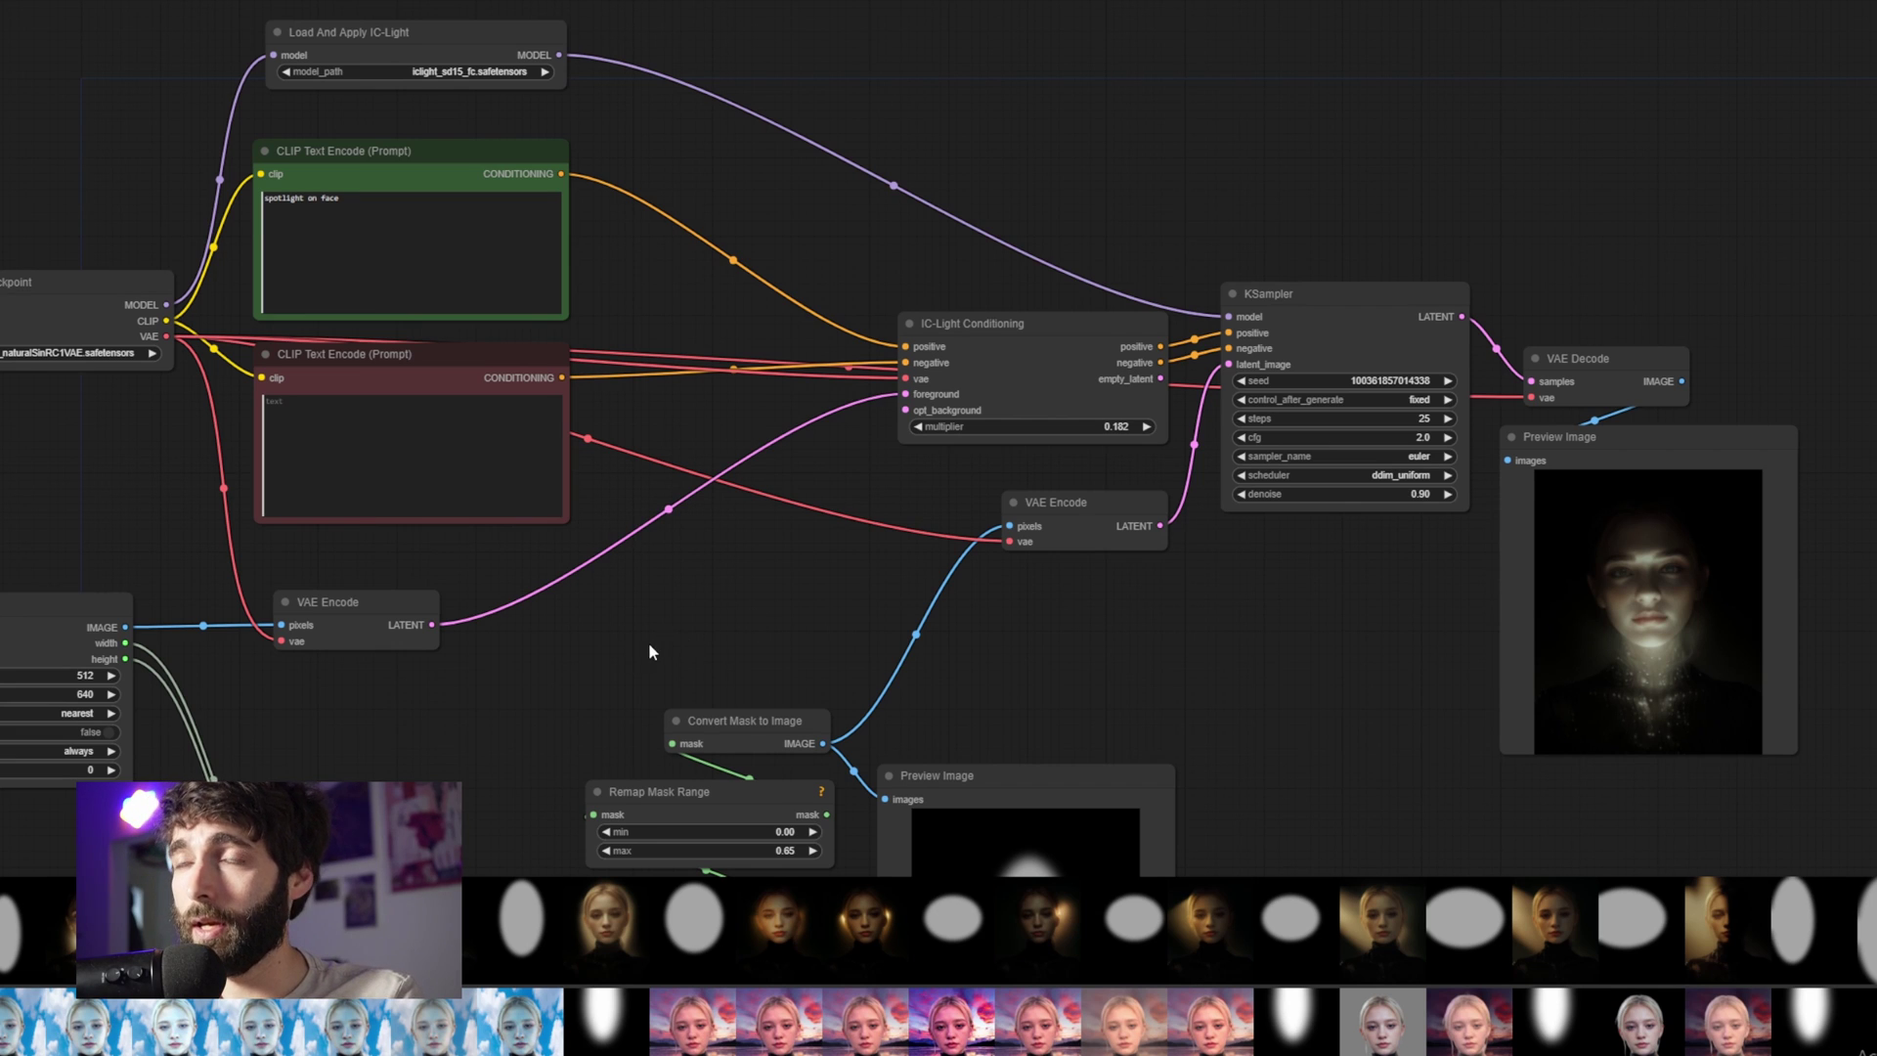
Inspect Load Image, Image Resize and the foreground link into IC-Light Conditioning
drag(648, 642, 1240, 384)
drag(380, 283, 344, 332)
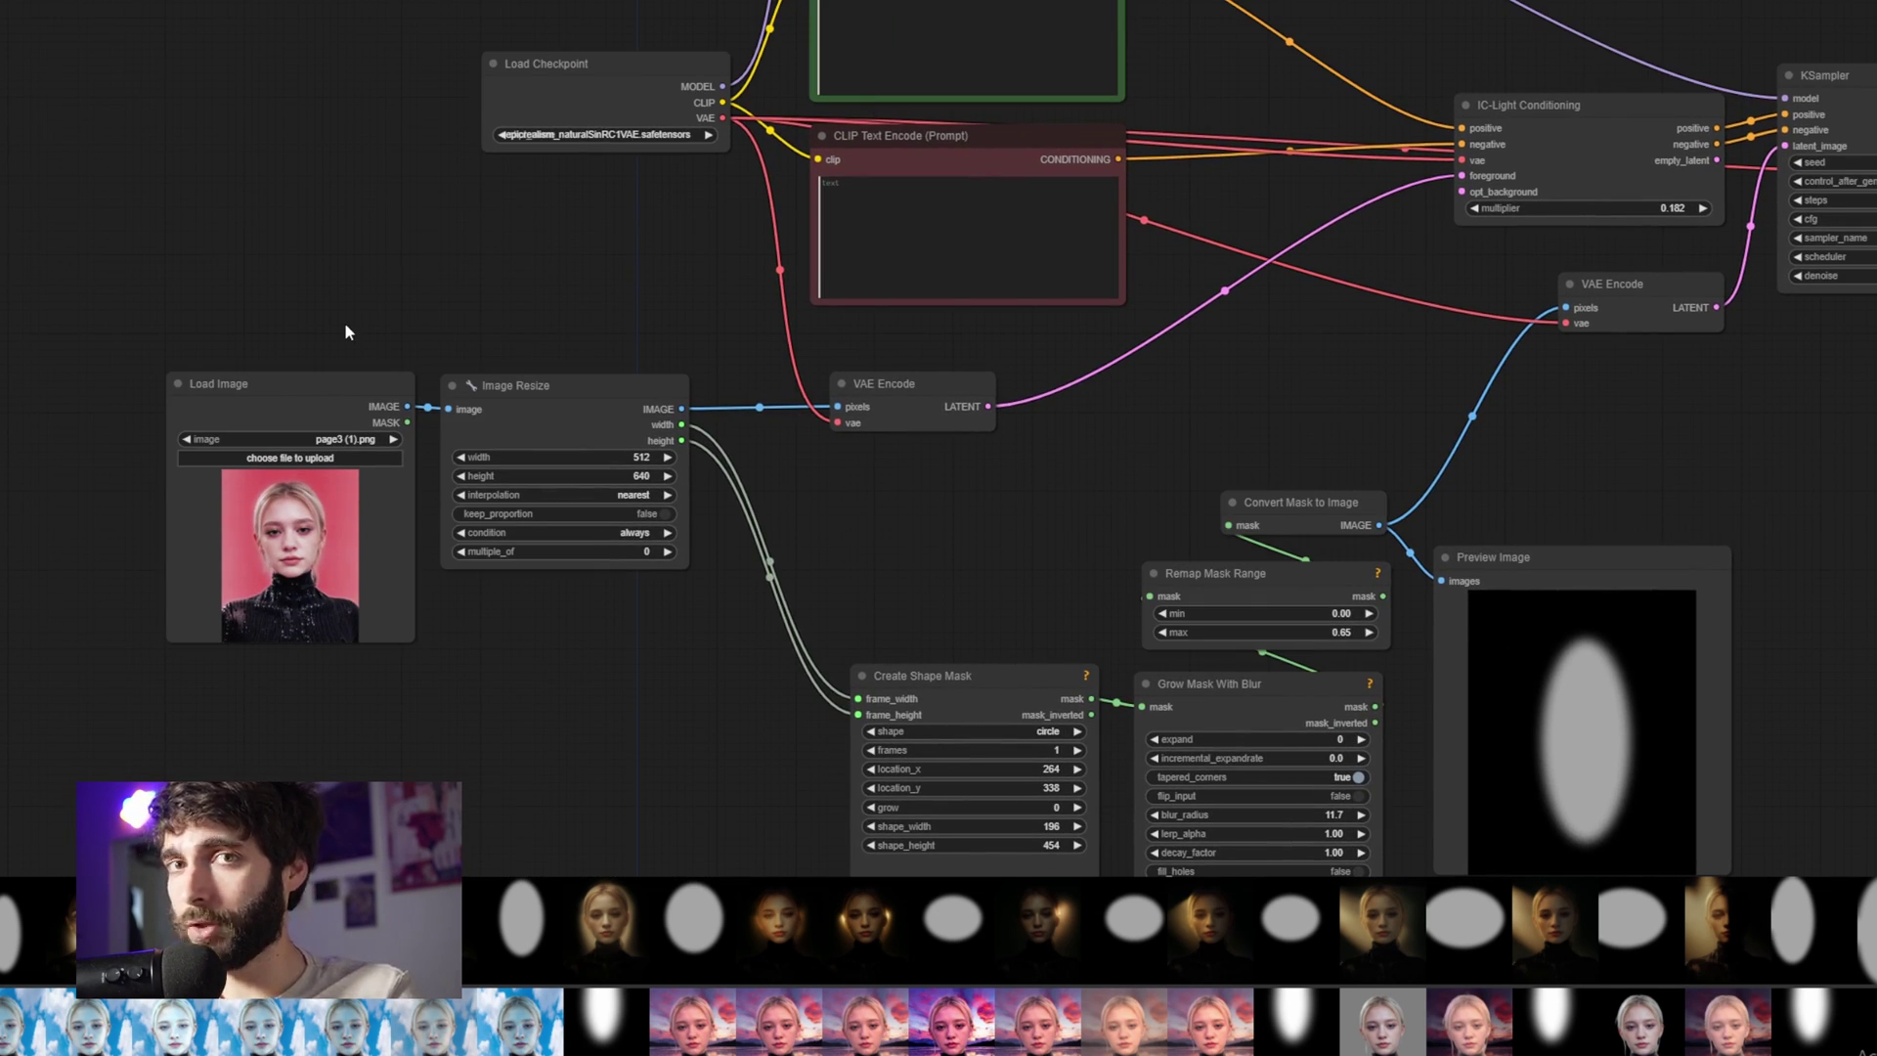
click(346, 389)
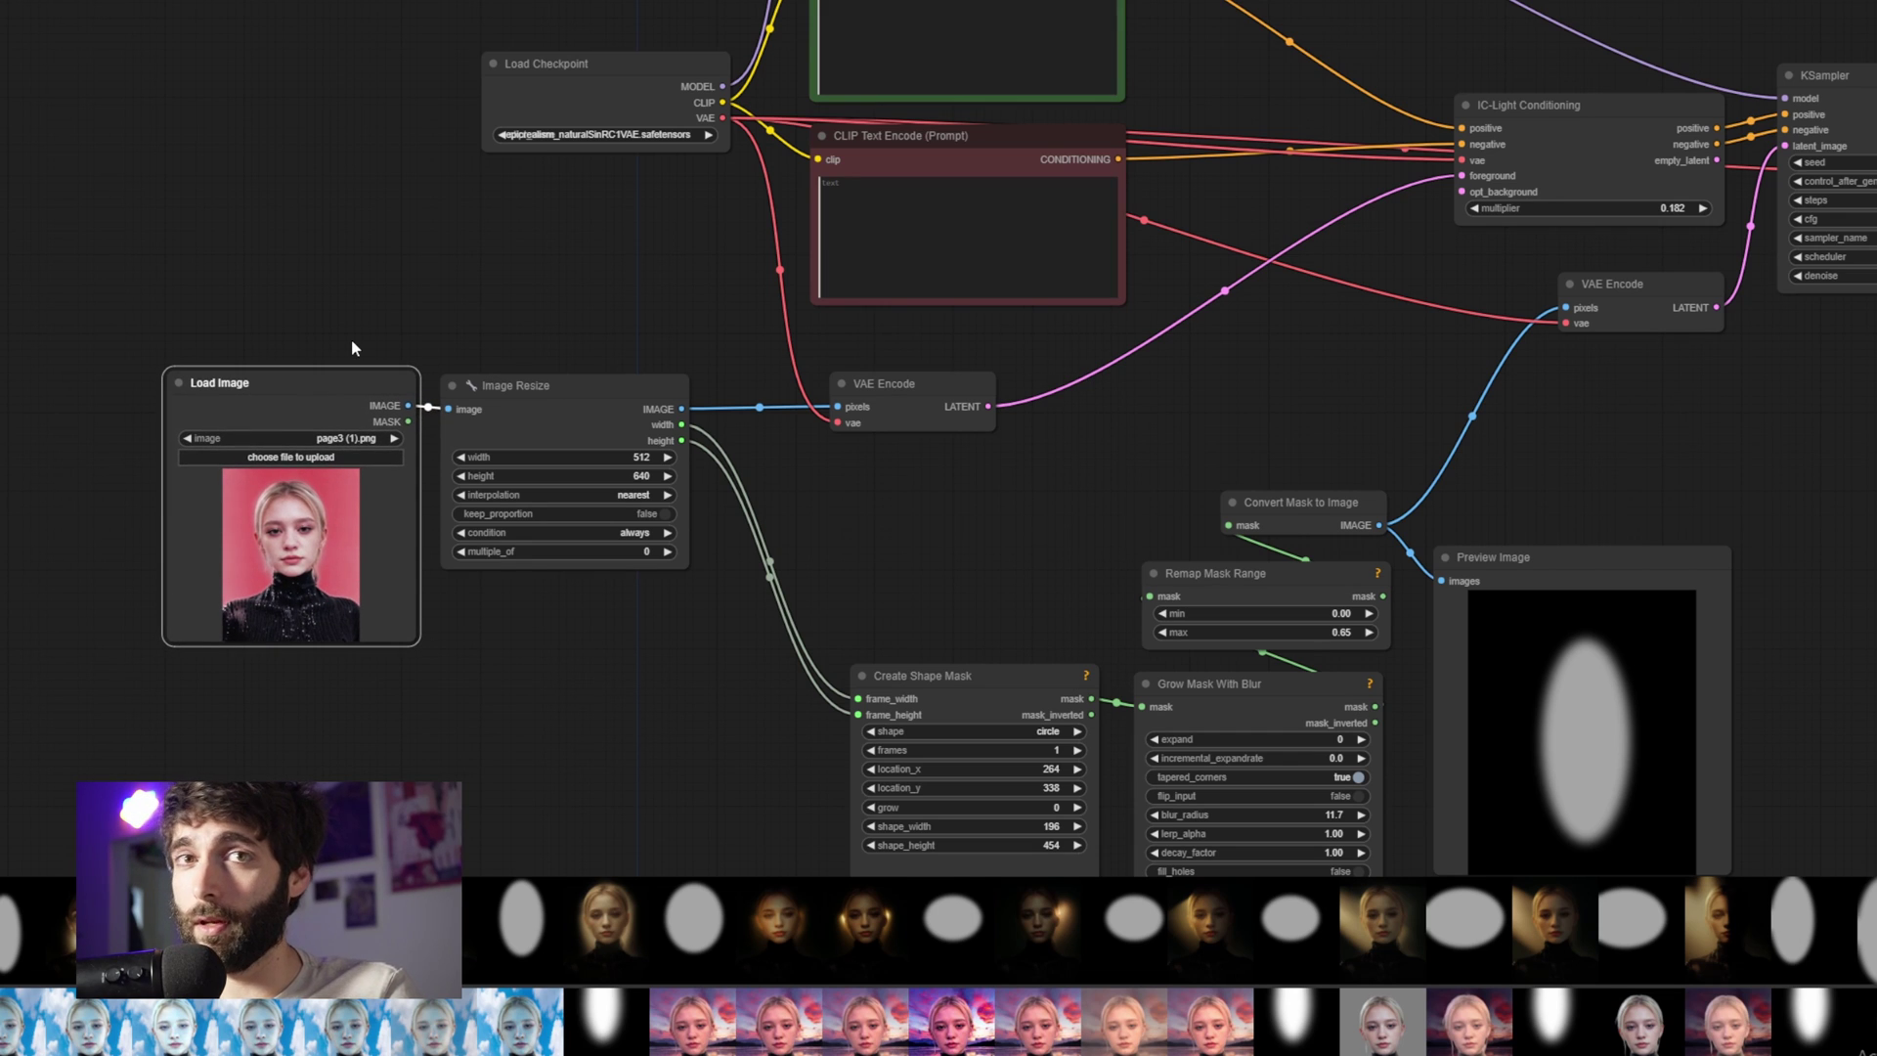
drag(568, 386, 572, 382)
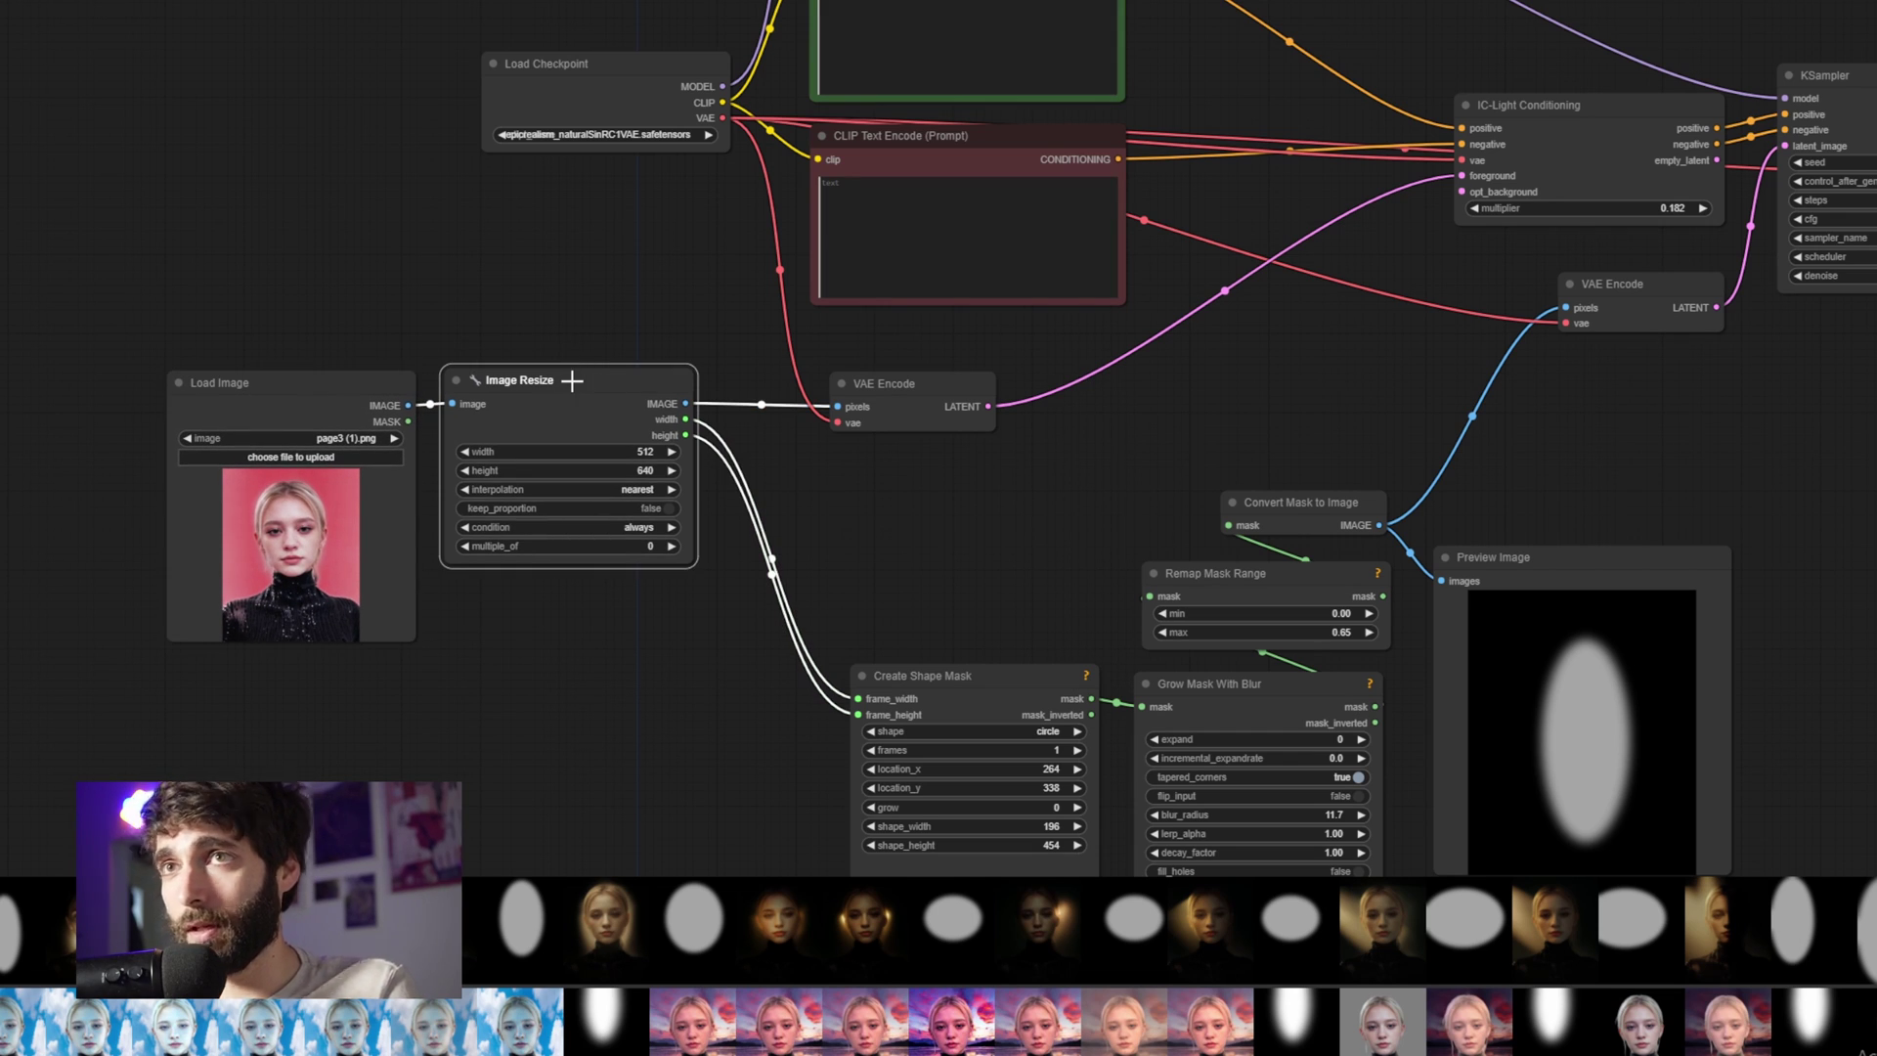
click(879, 386)
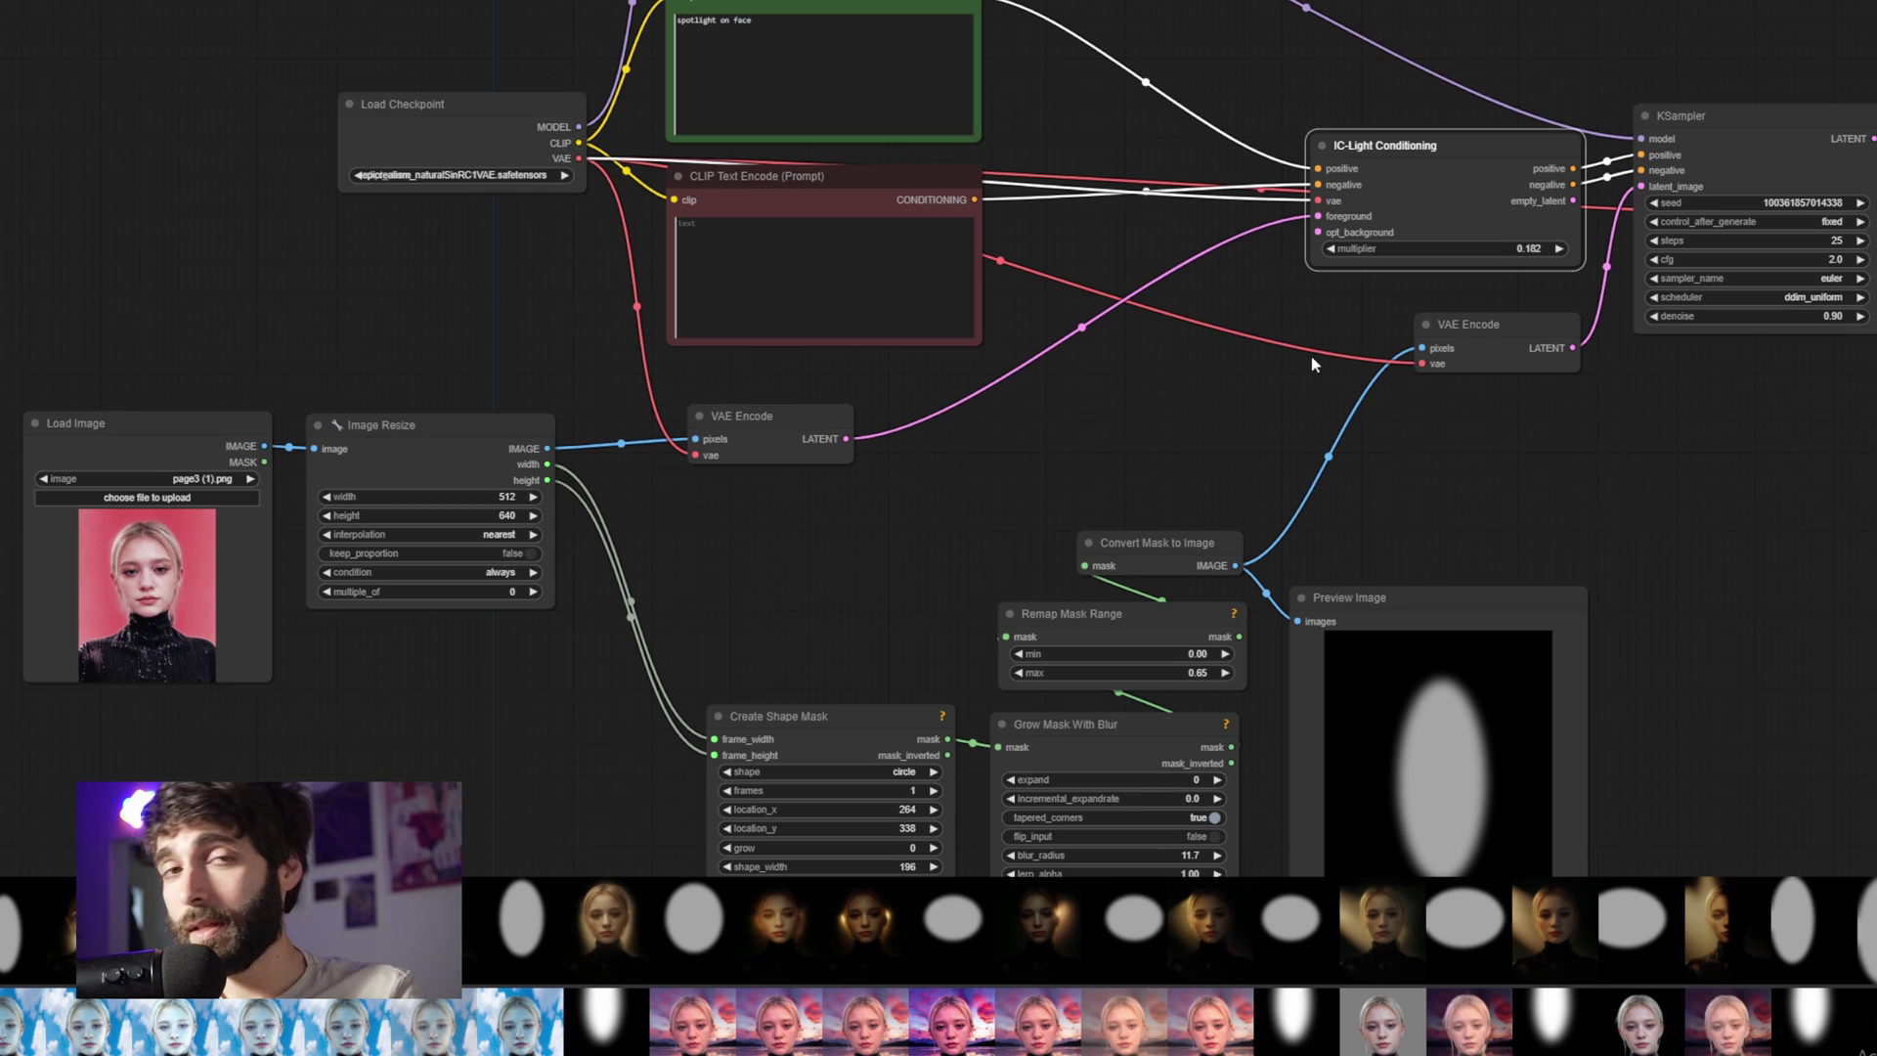
drag(1425, 138, 1426, 138)
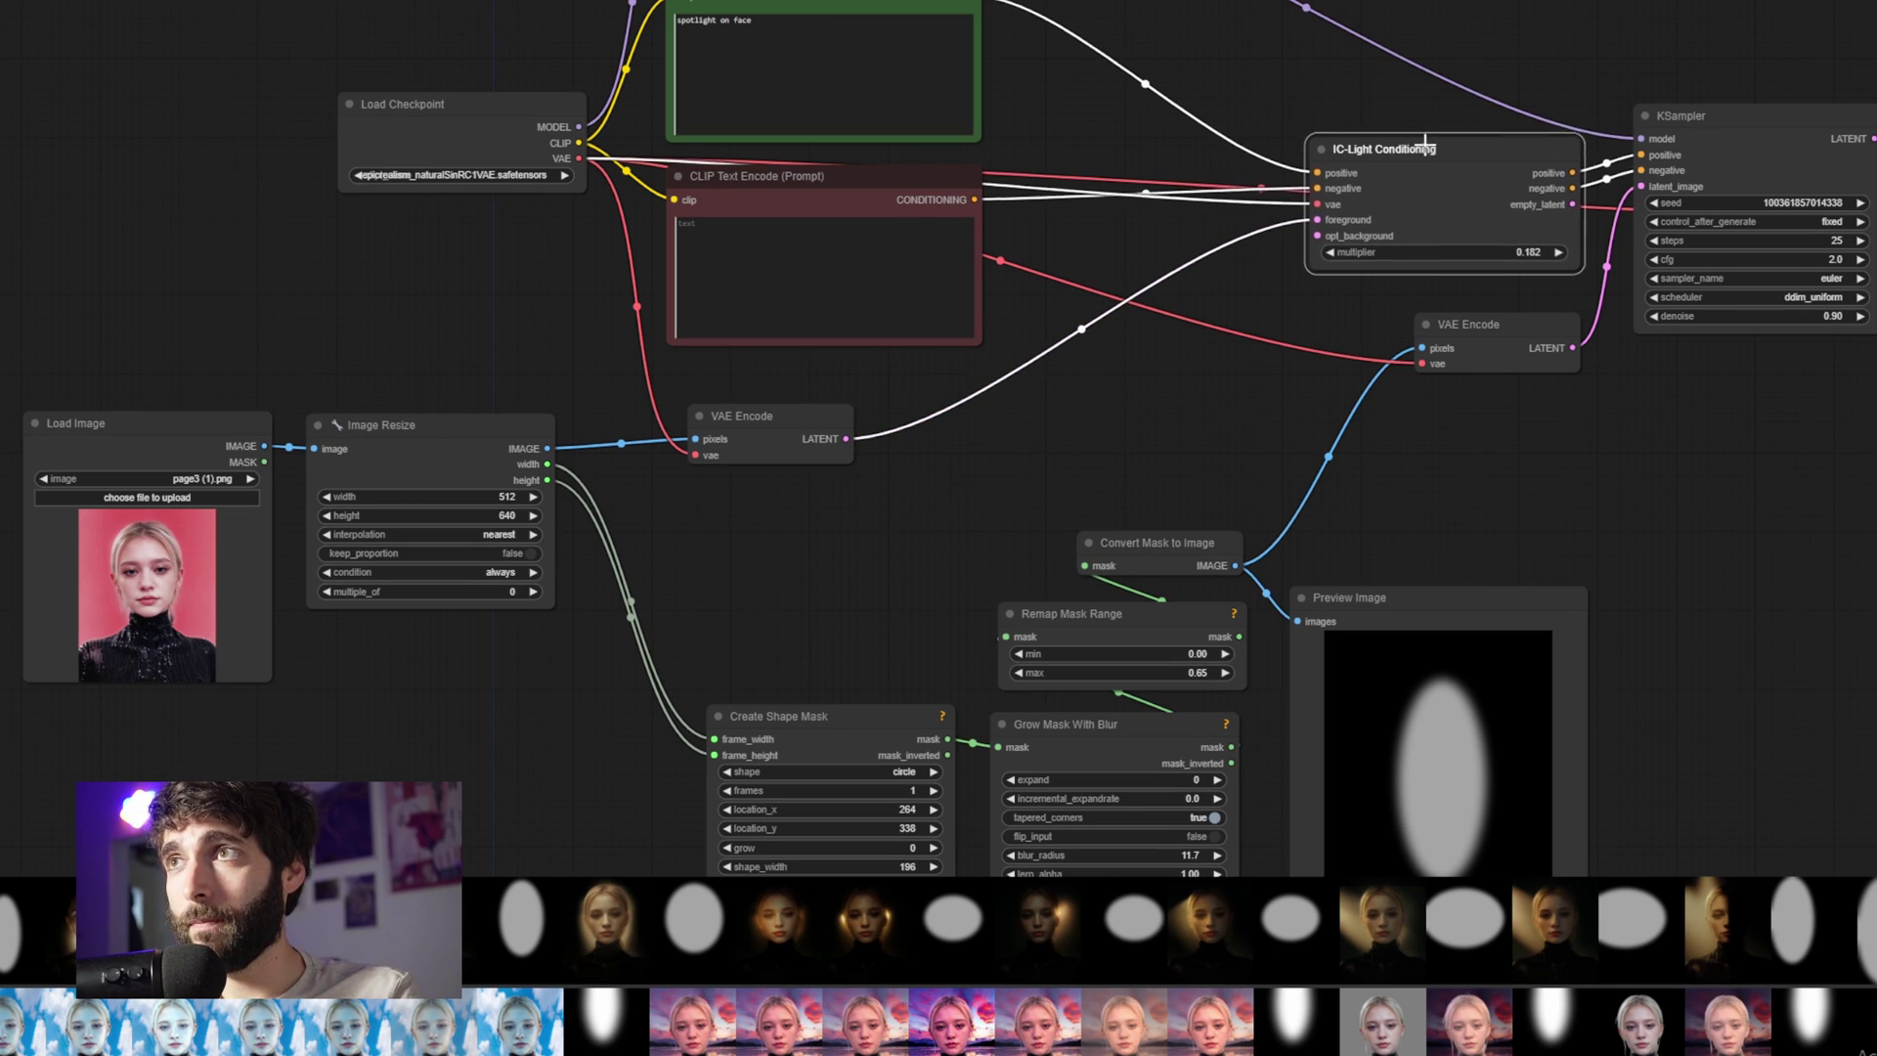
drag(1317, 217, 859, 407)
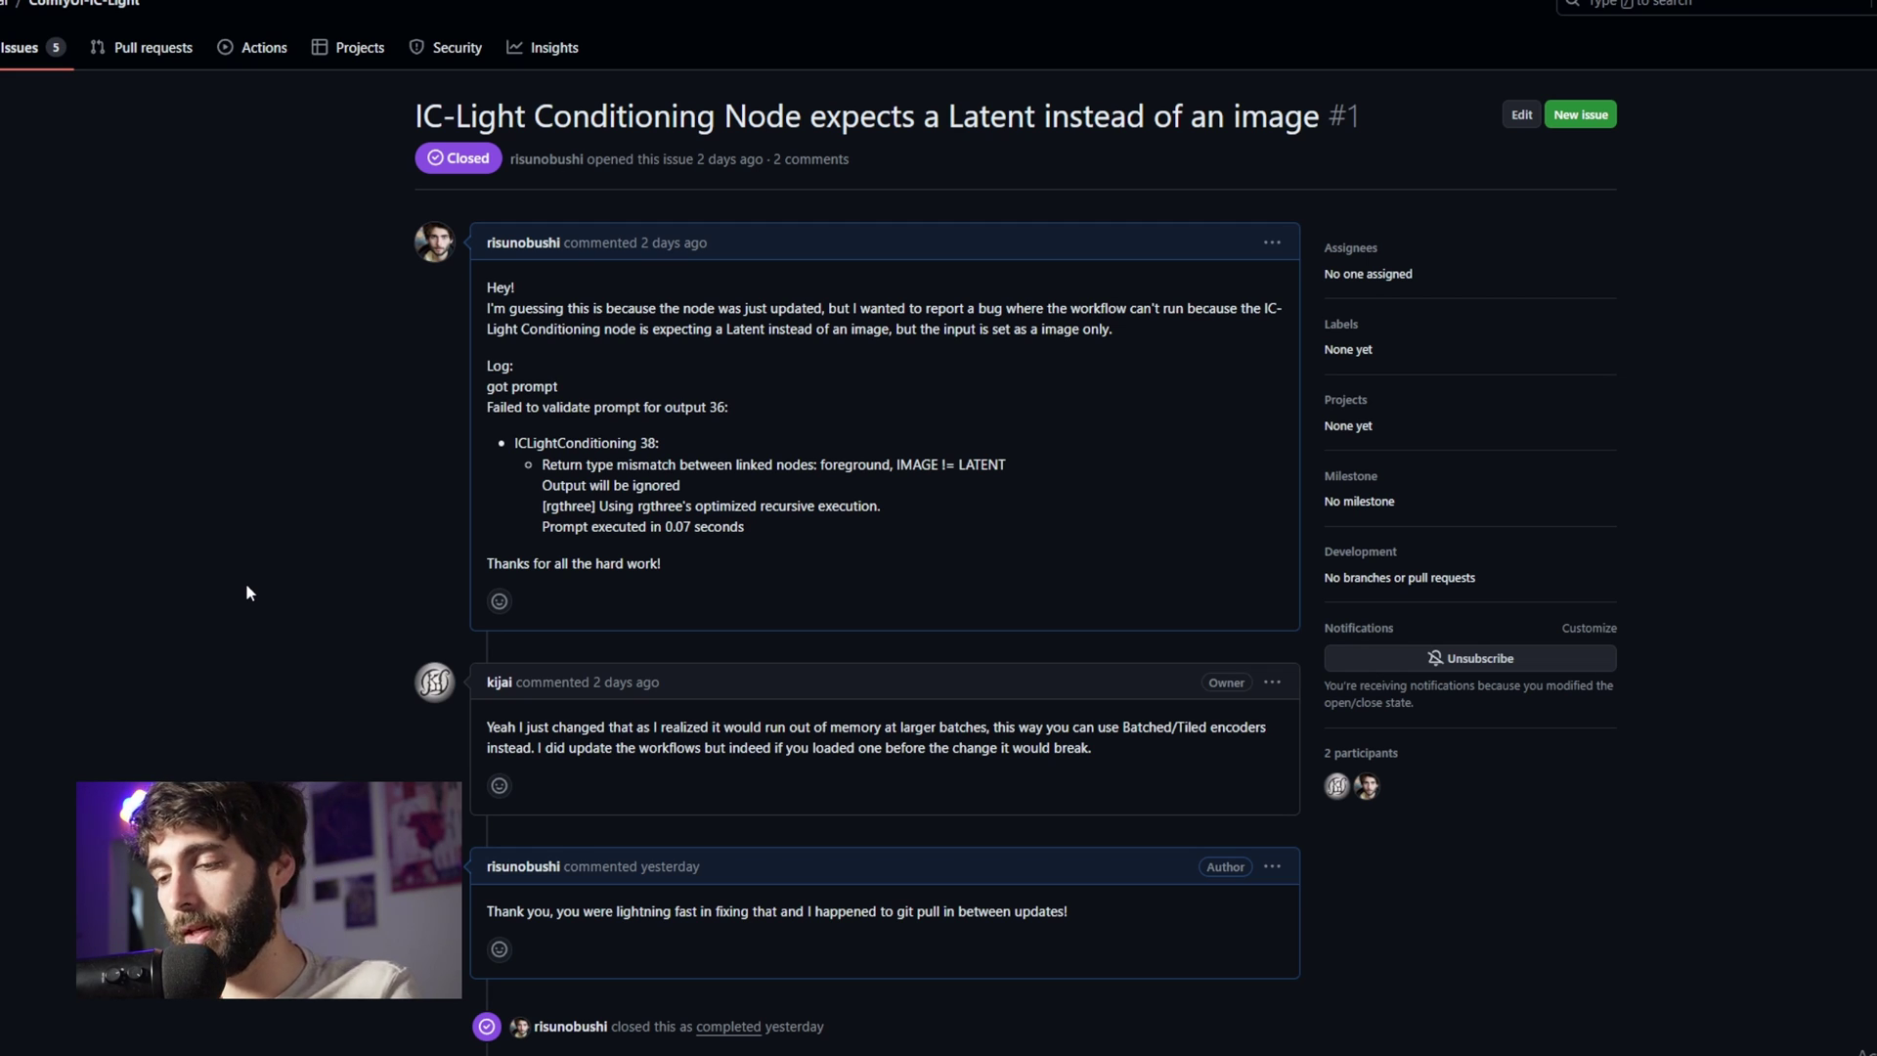
scroll(272, 676, down, 1)
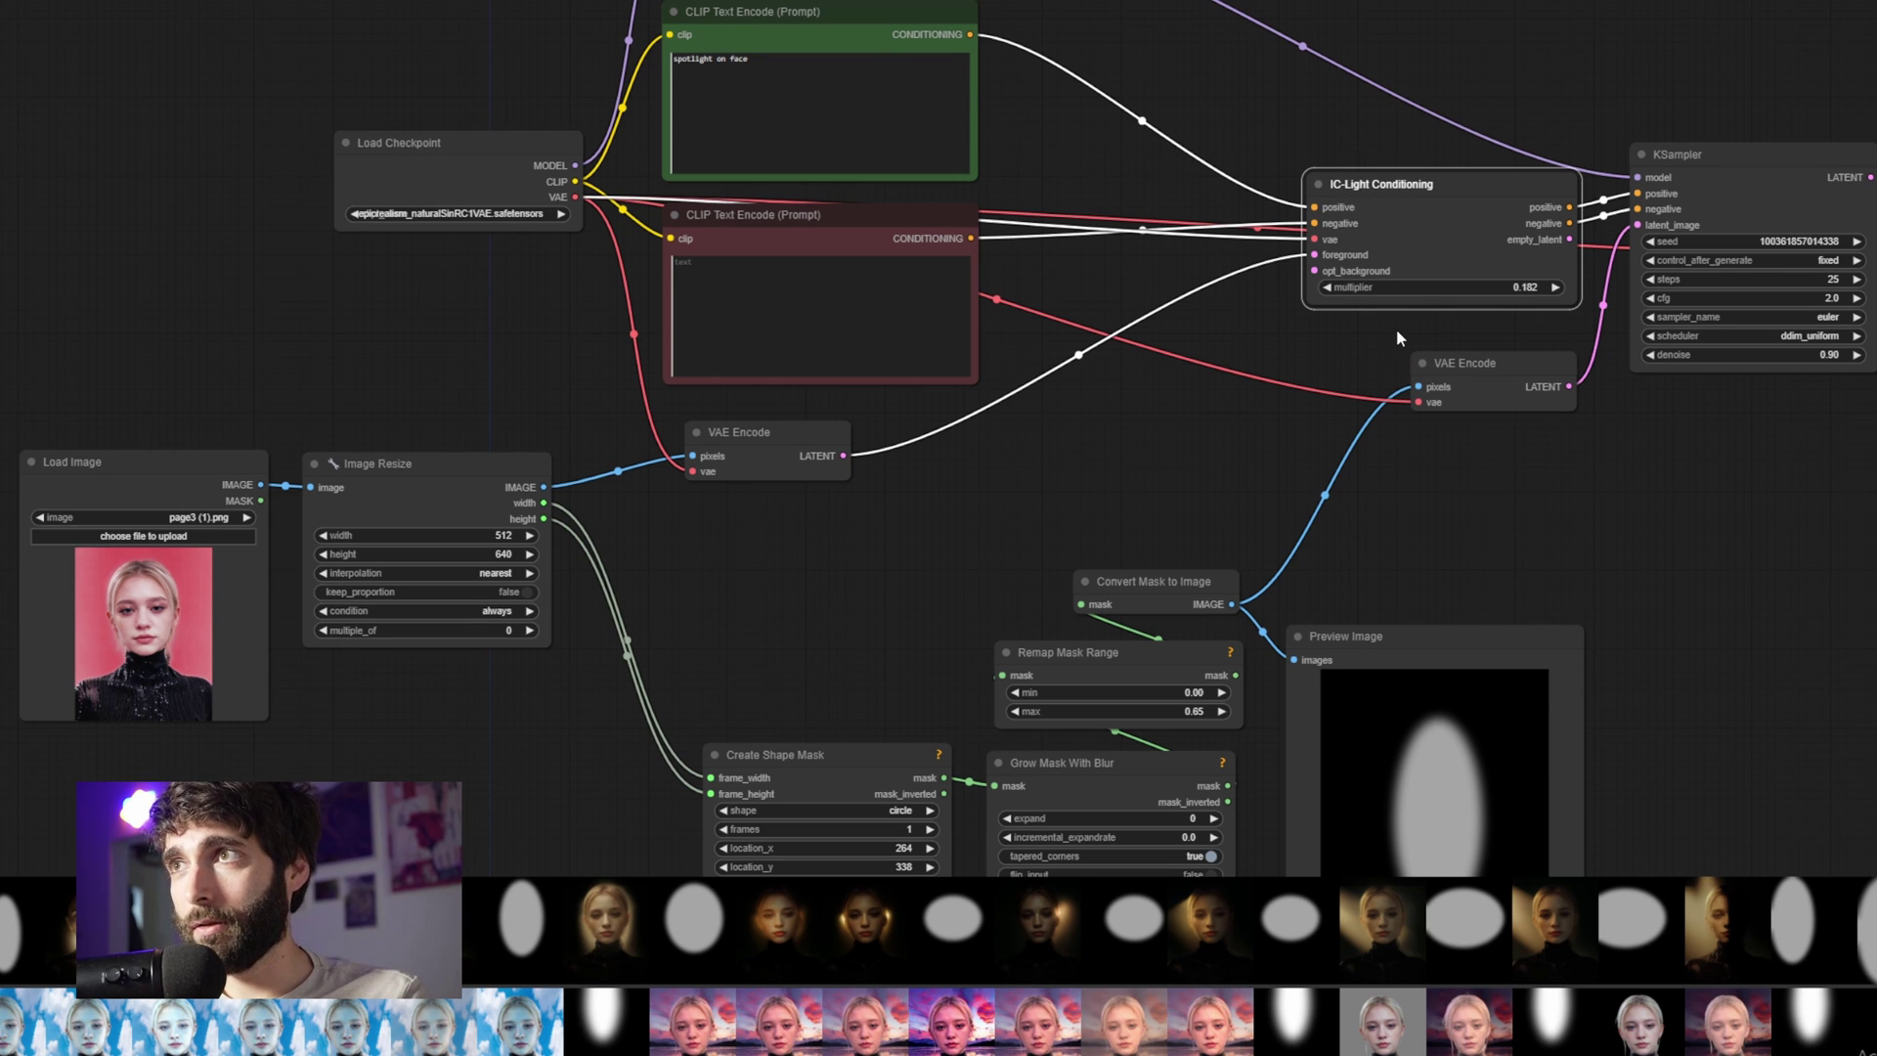
Zoom and pan the canvas to show the mask nodes beside the spotlit portrait
scroll(1396, 329, up, 5)
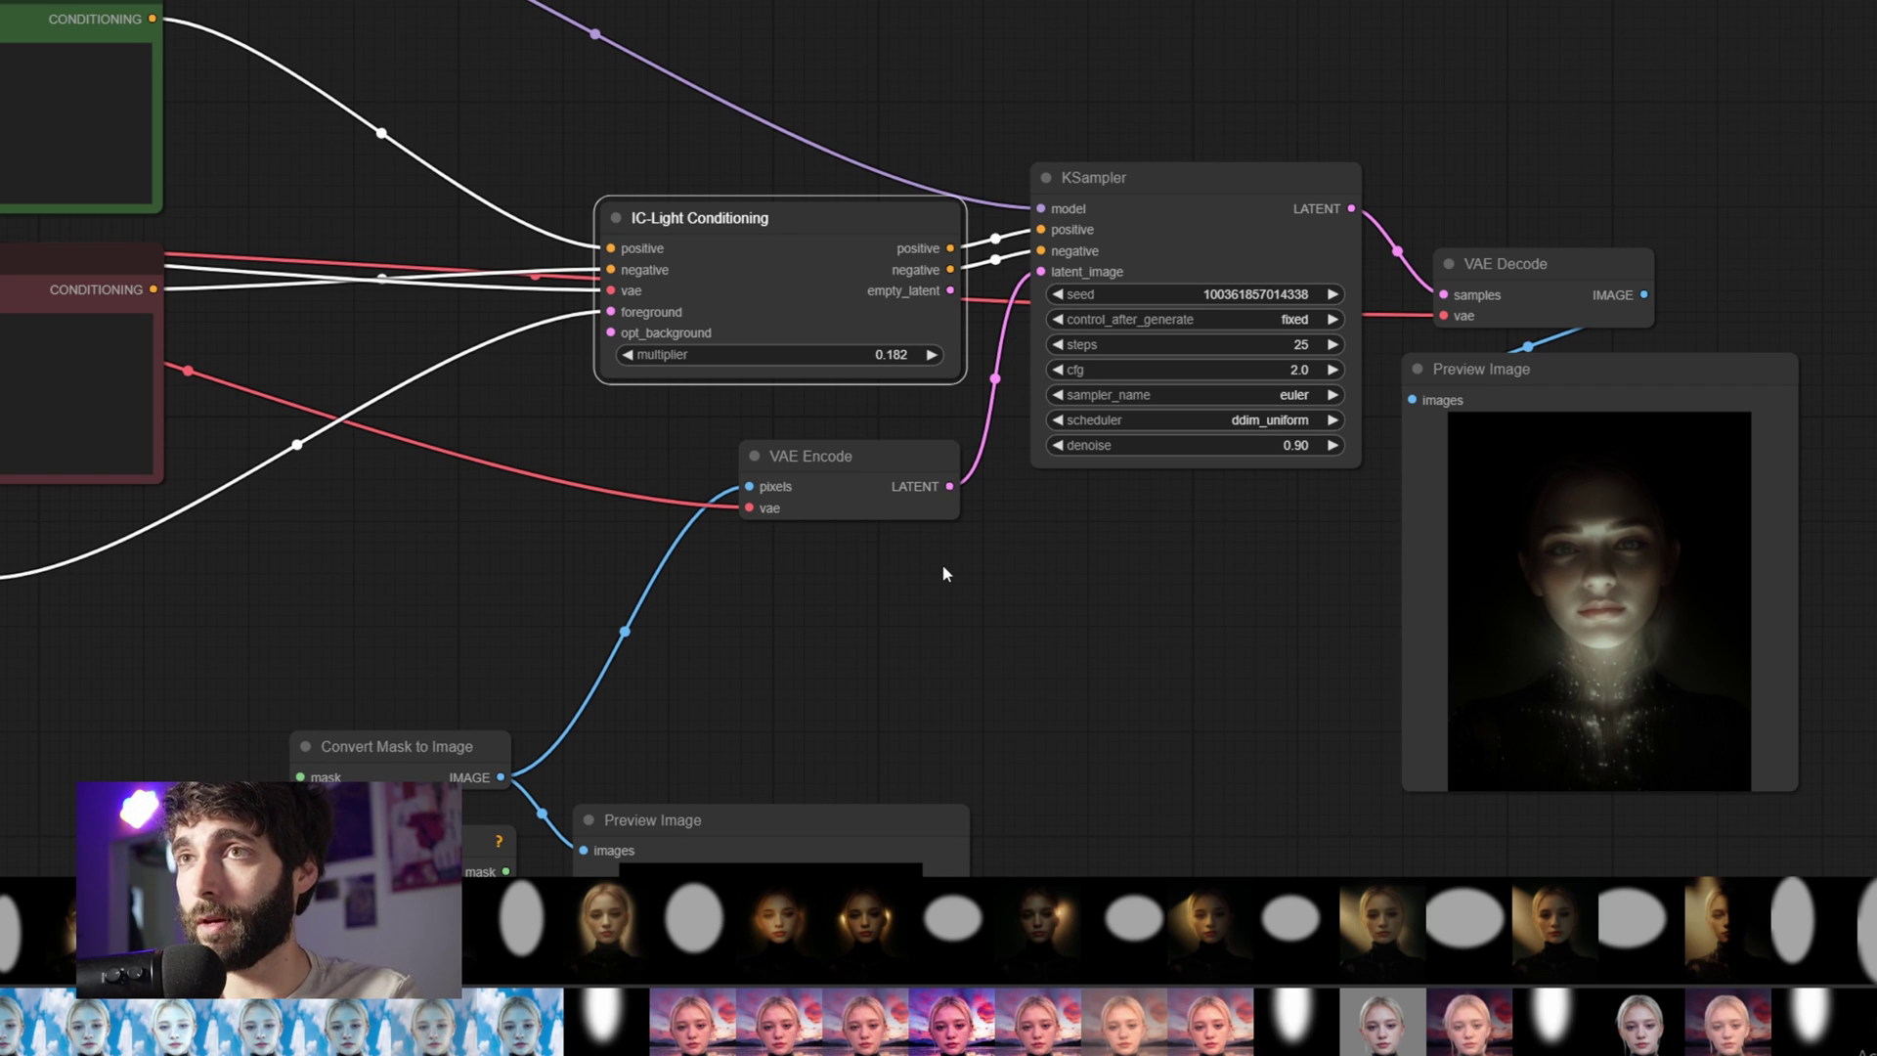
scroll(933, 590, down, 4)
drag(880, 579, 1230, 340)
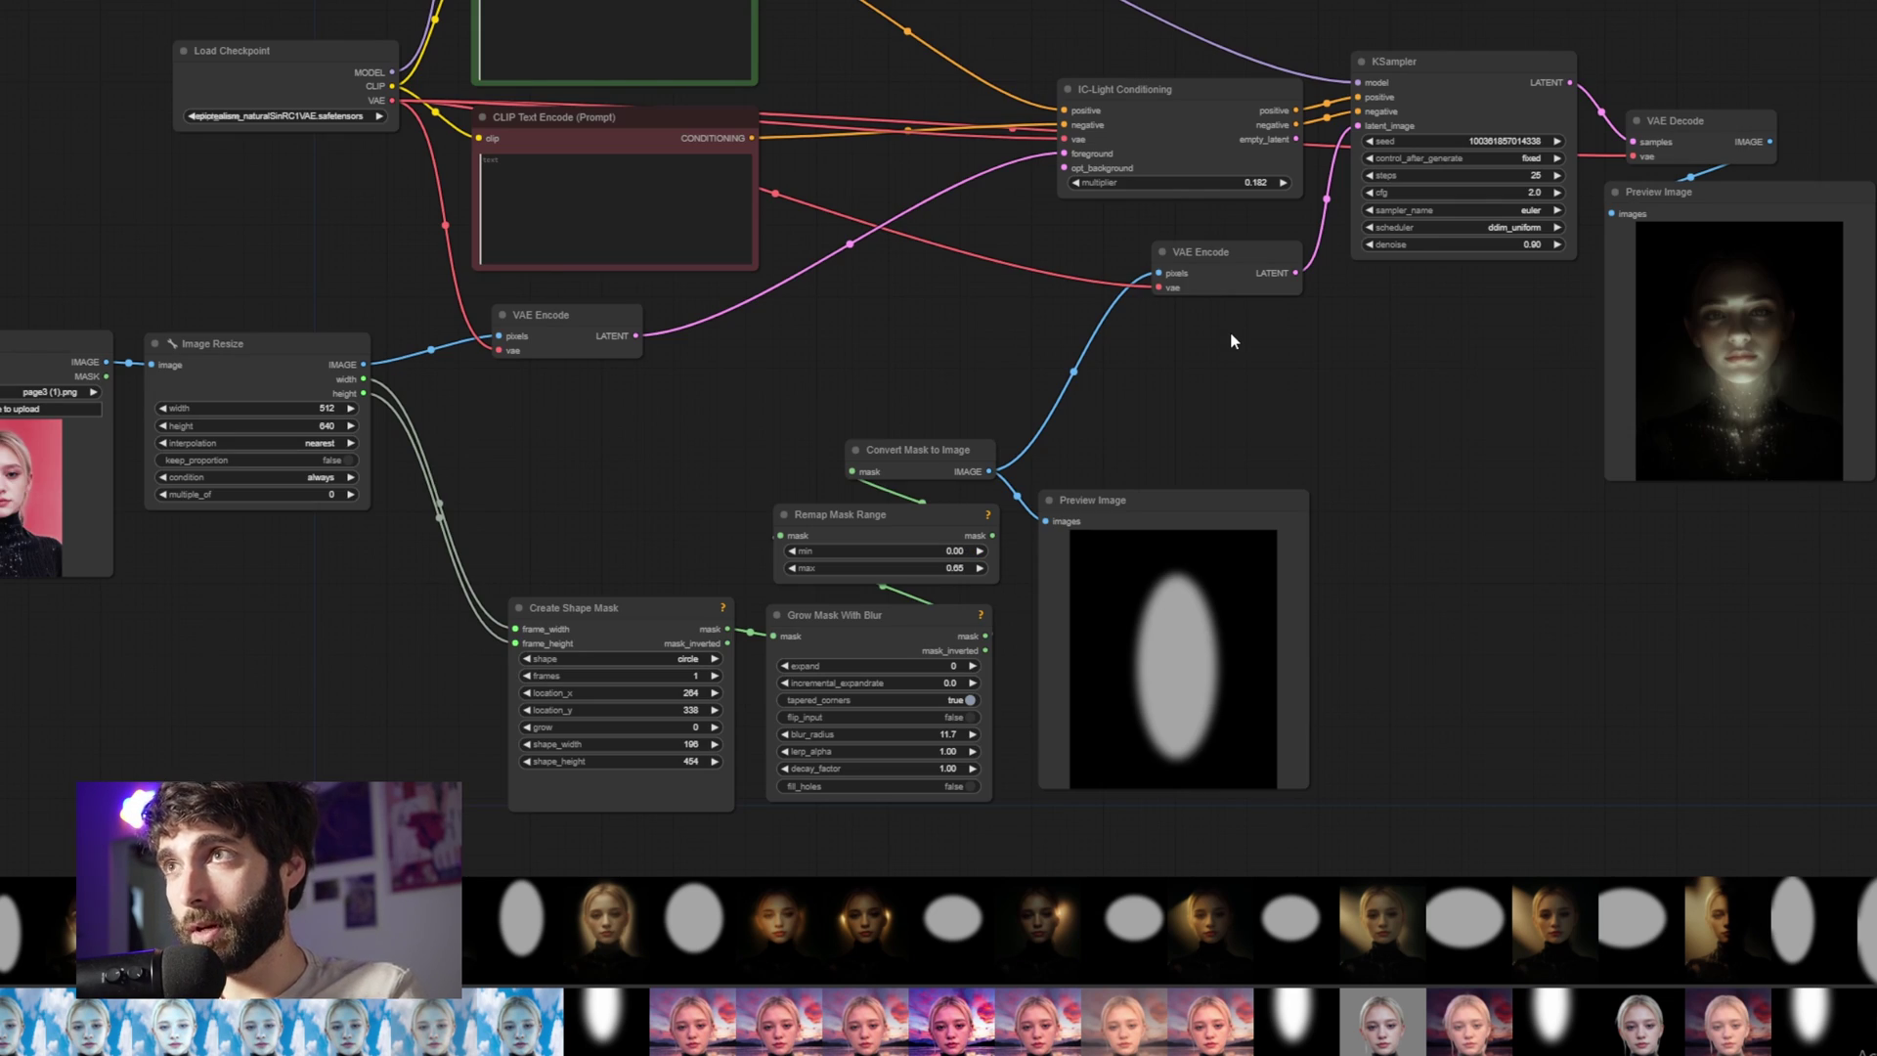
click(1226, 260)
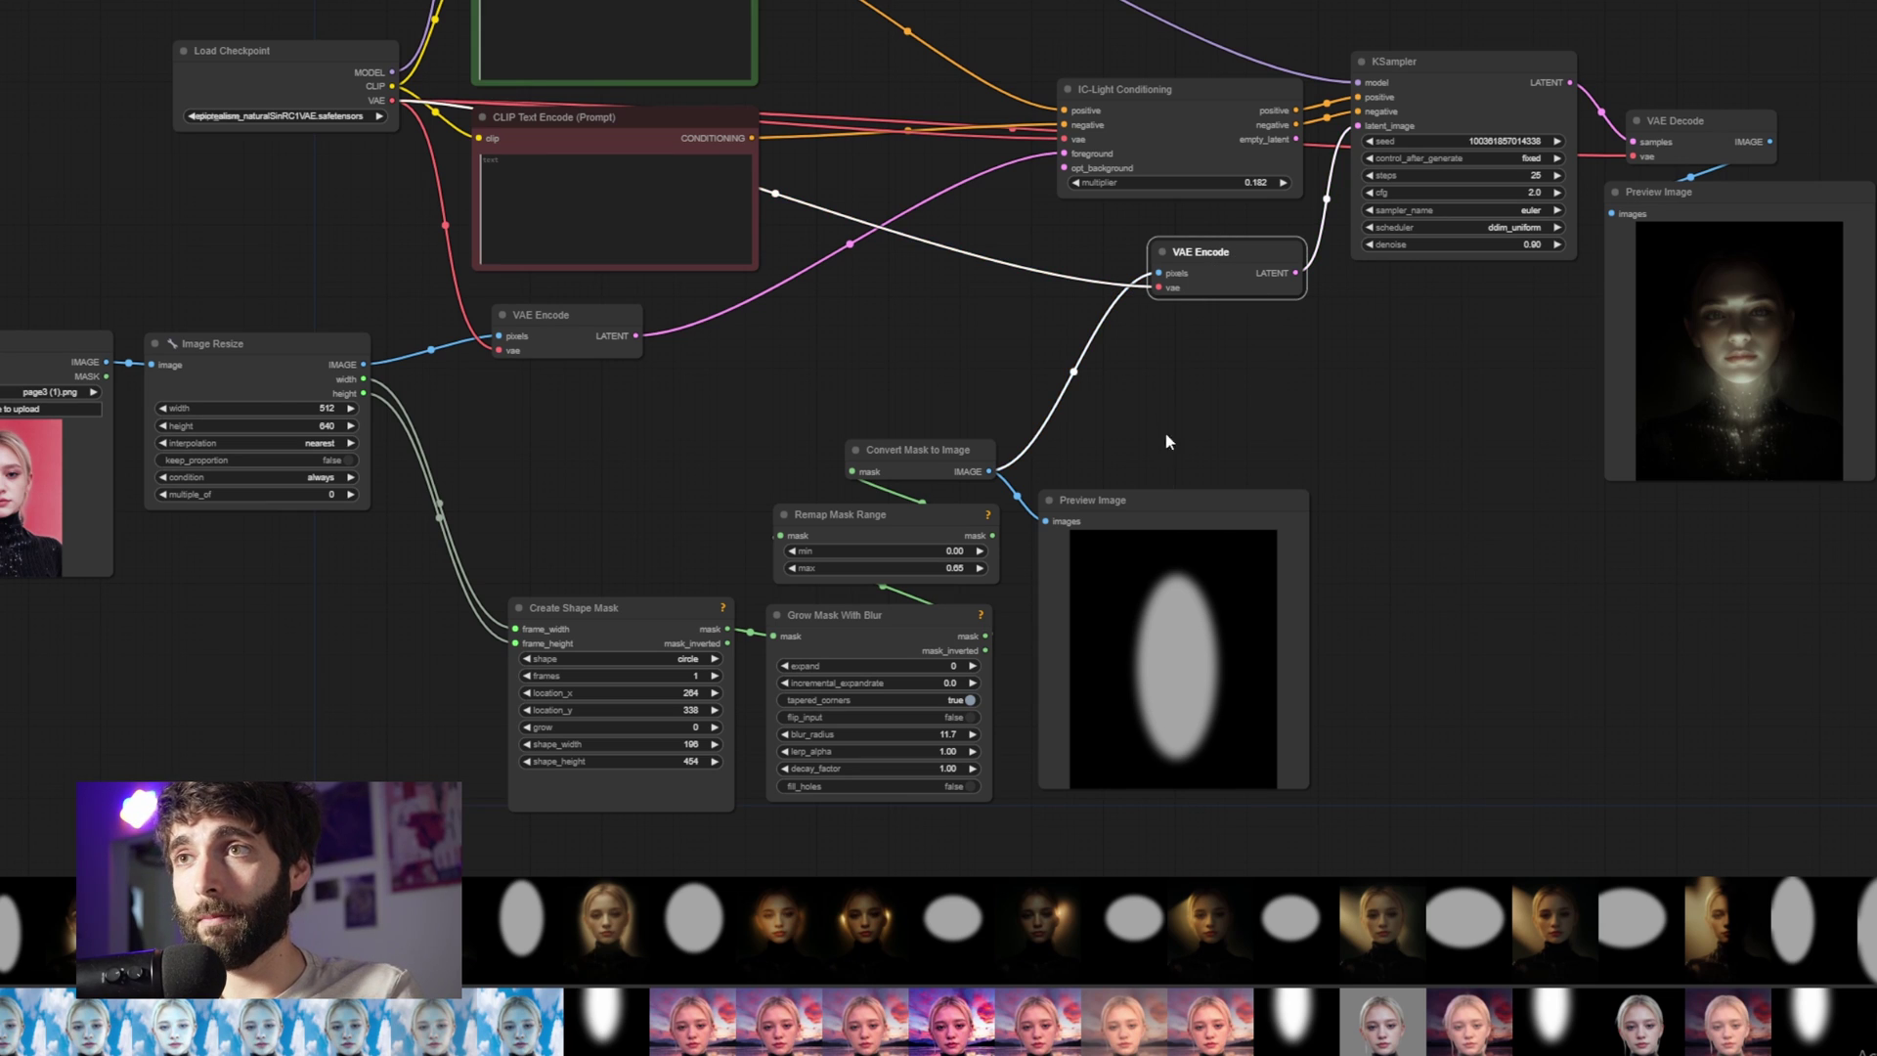
drag(1148, 418, 1163, 421)
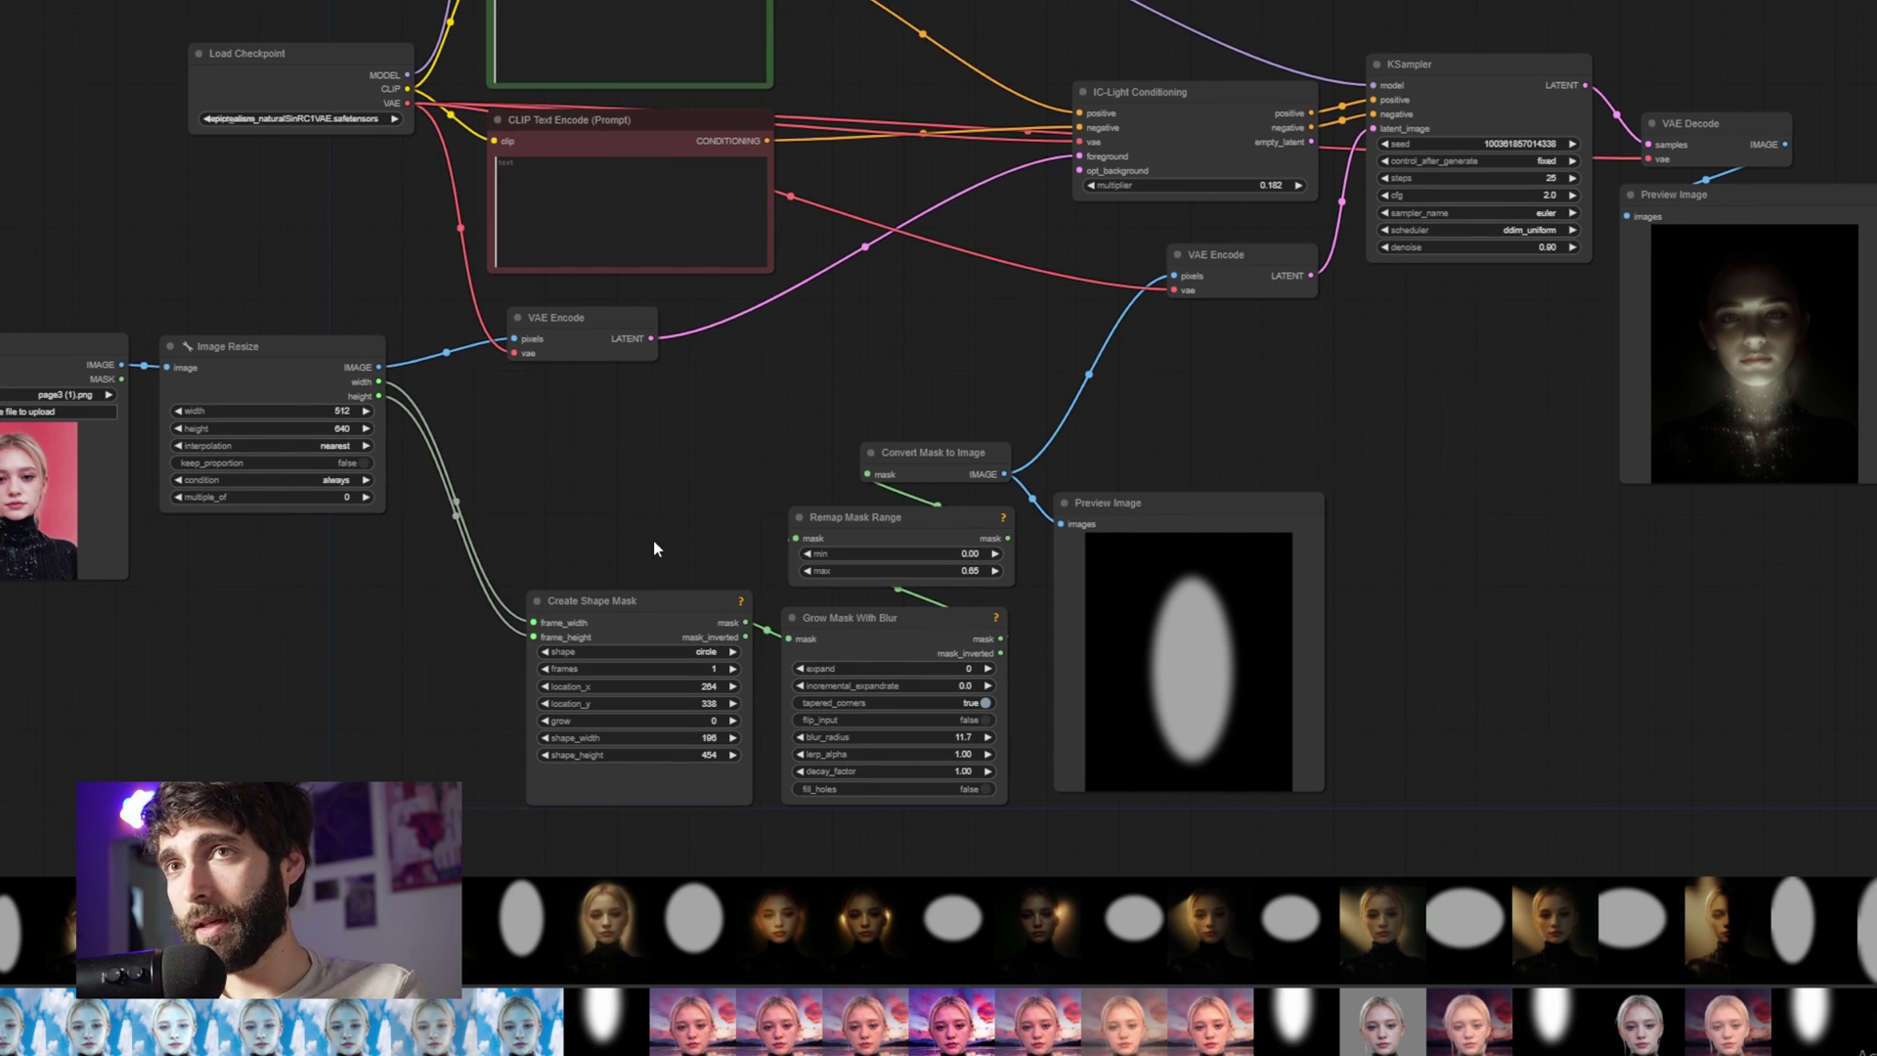
click(646, 596)
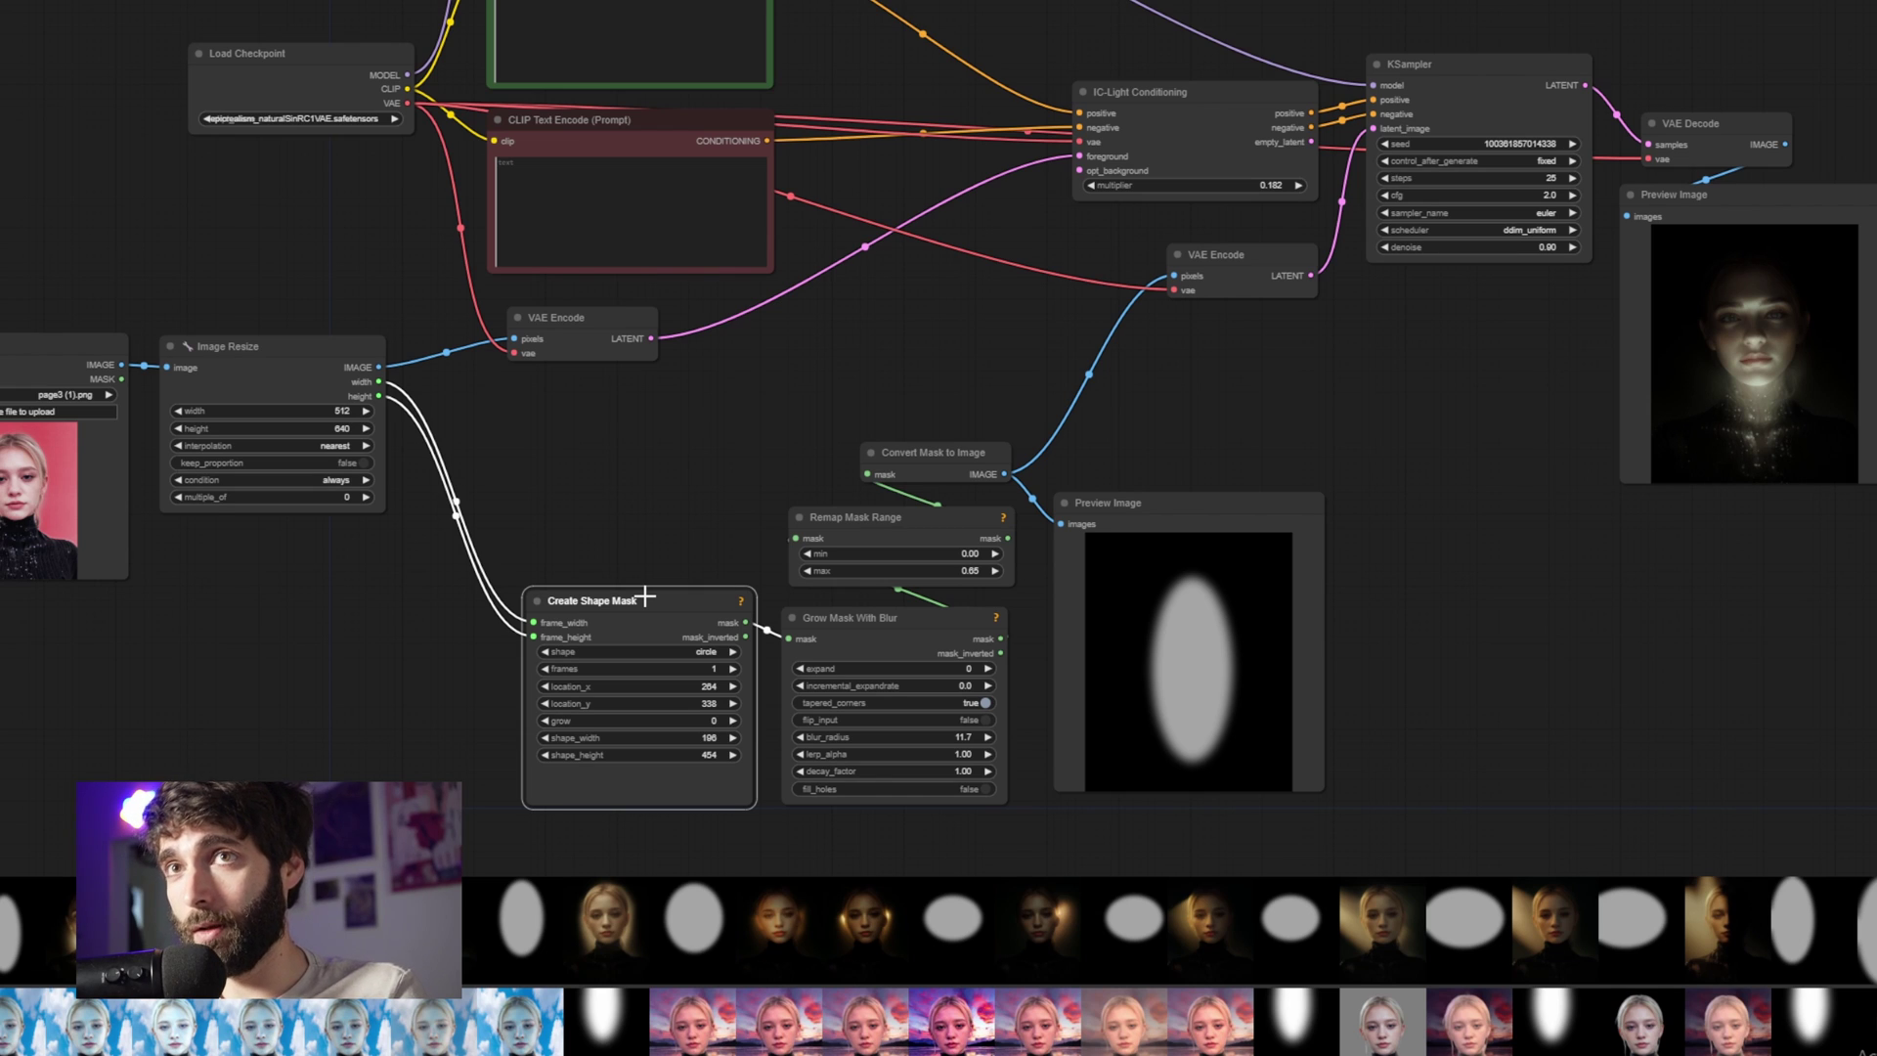
click(326, 361)
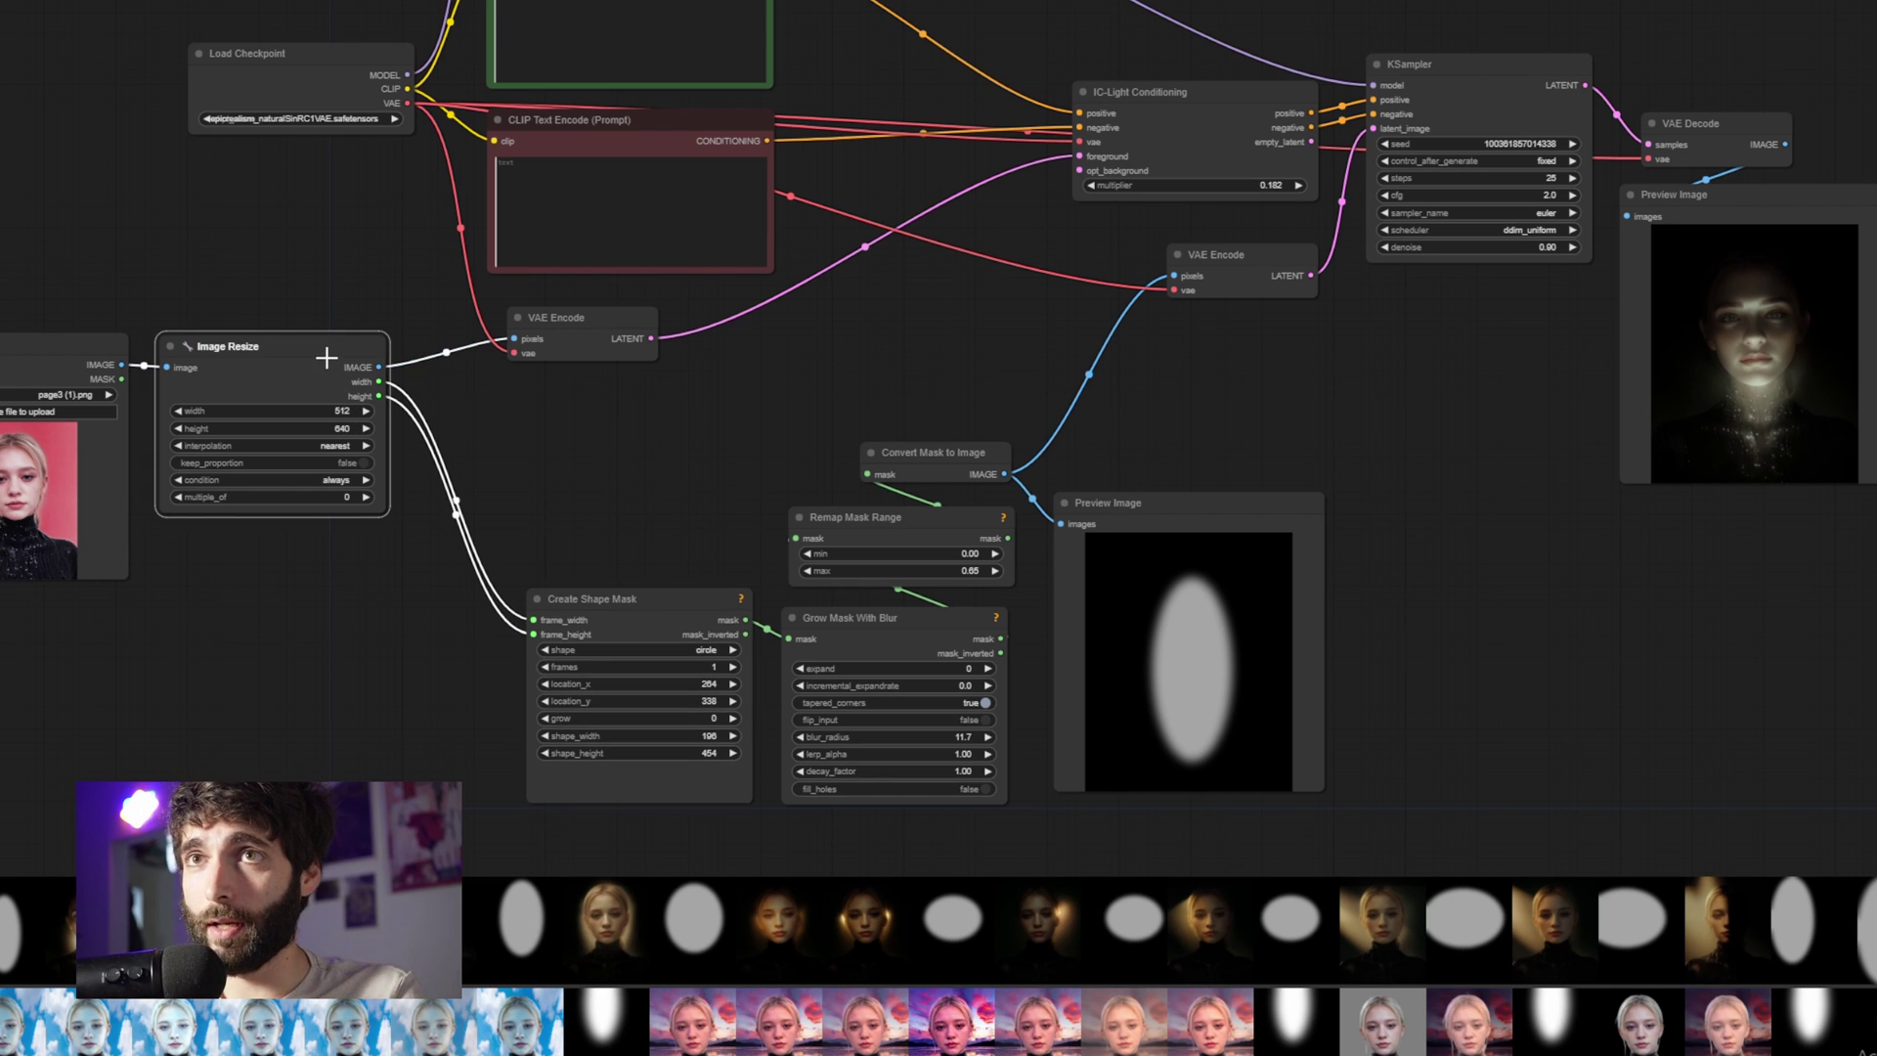
drag(622, 548, 635, 425)
scroll(635, 425, up, 3)
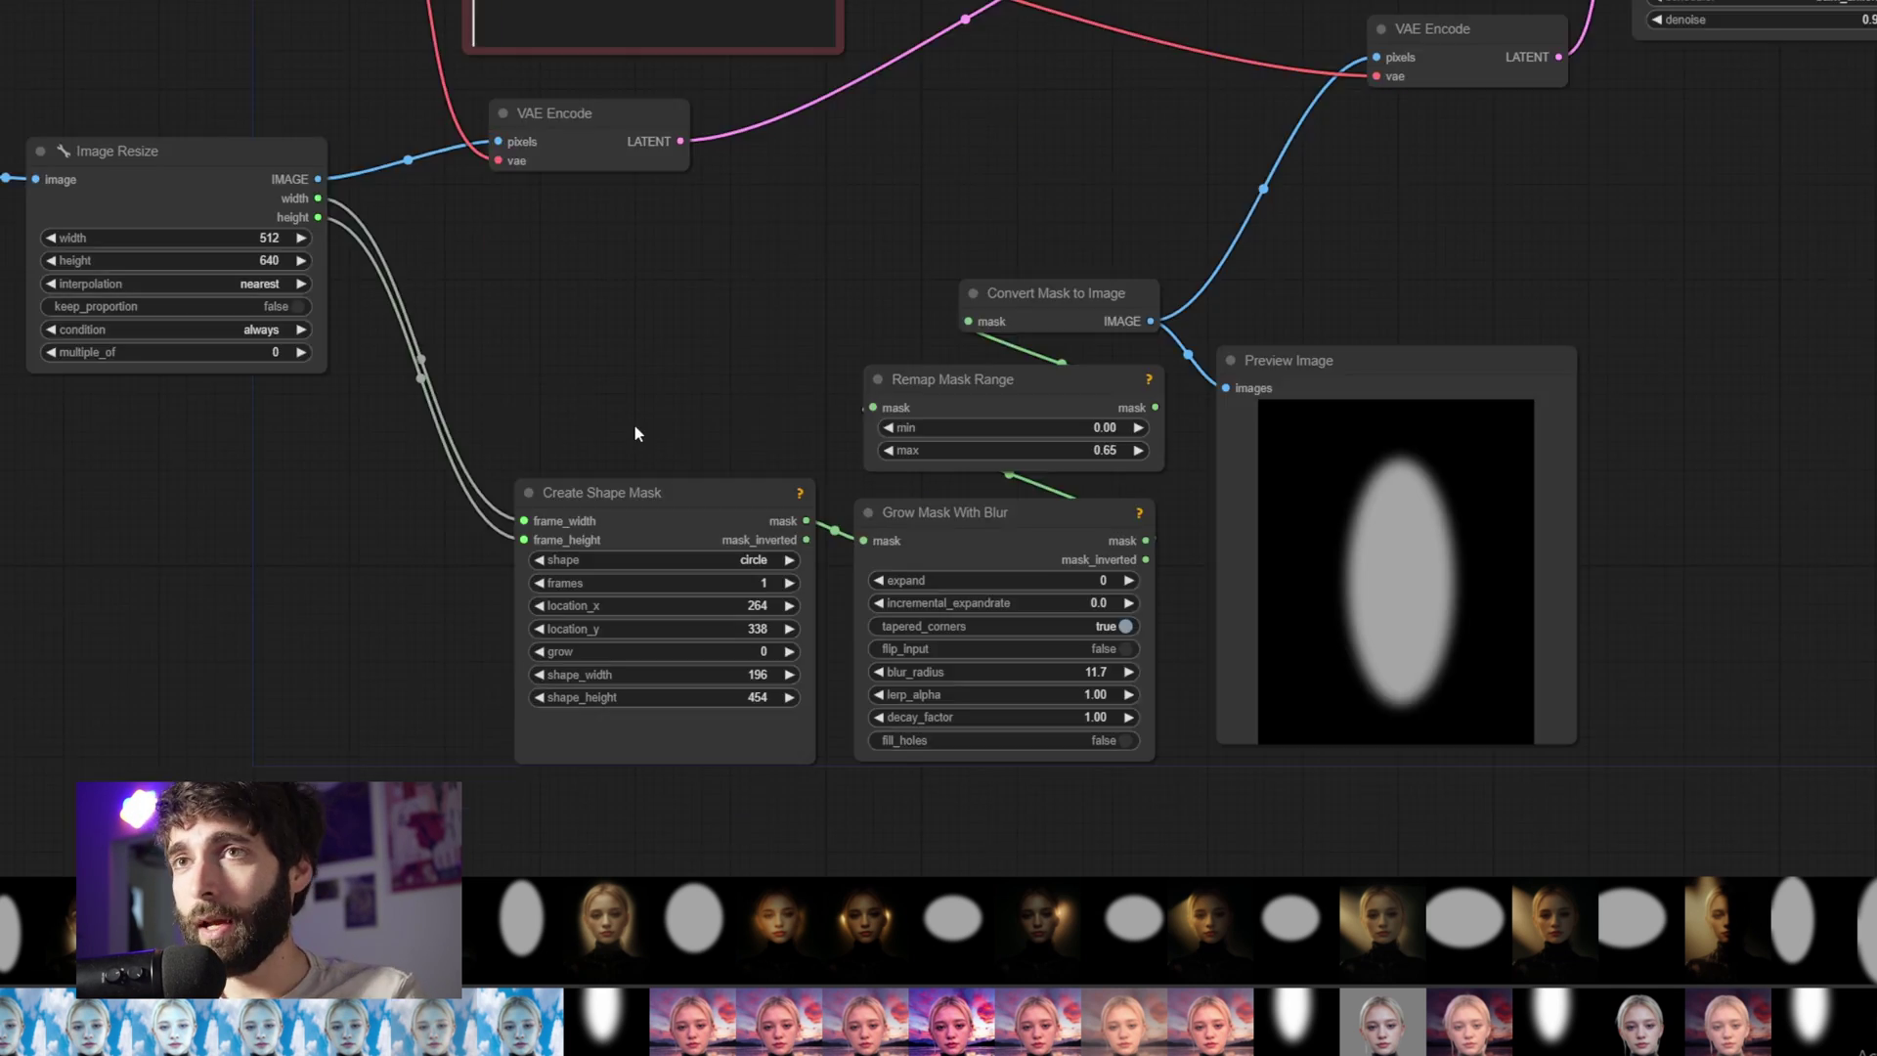
click(755, 560)
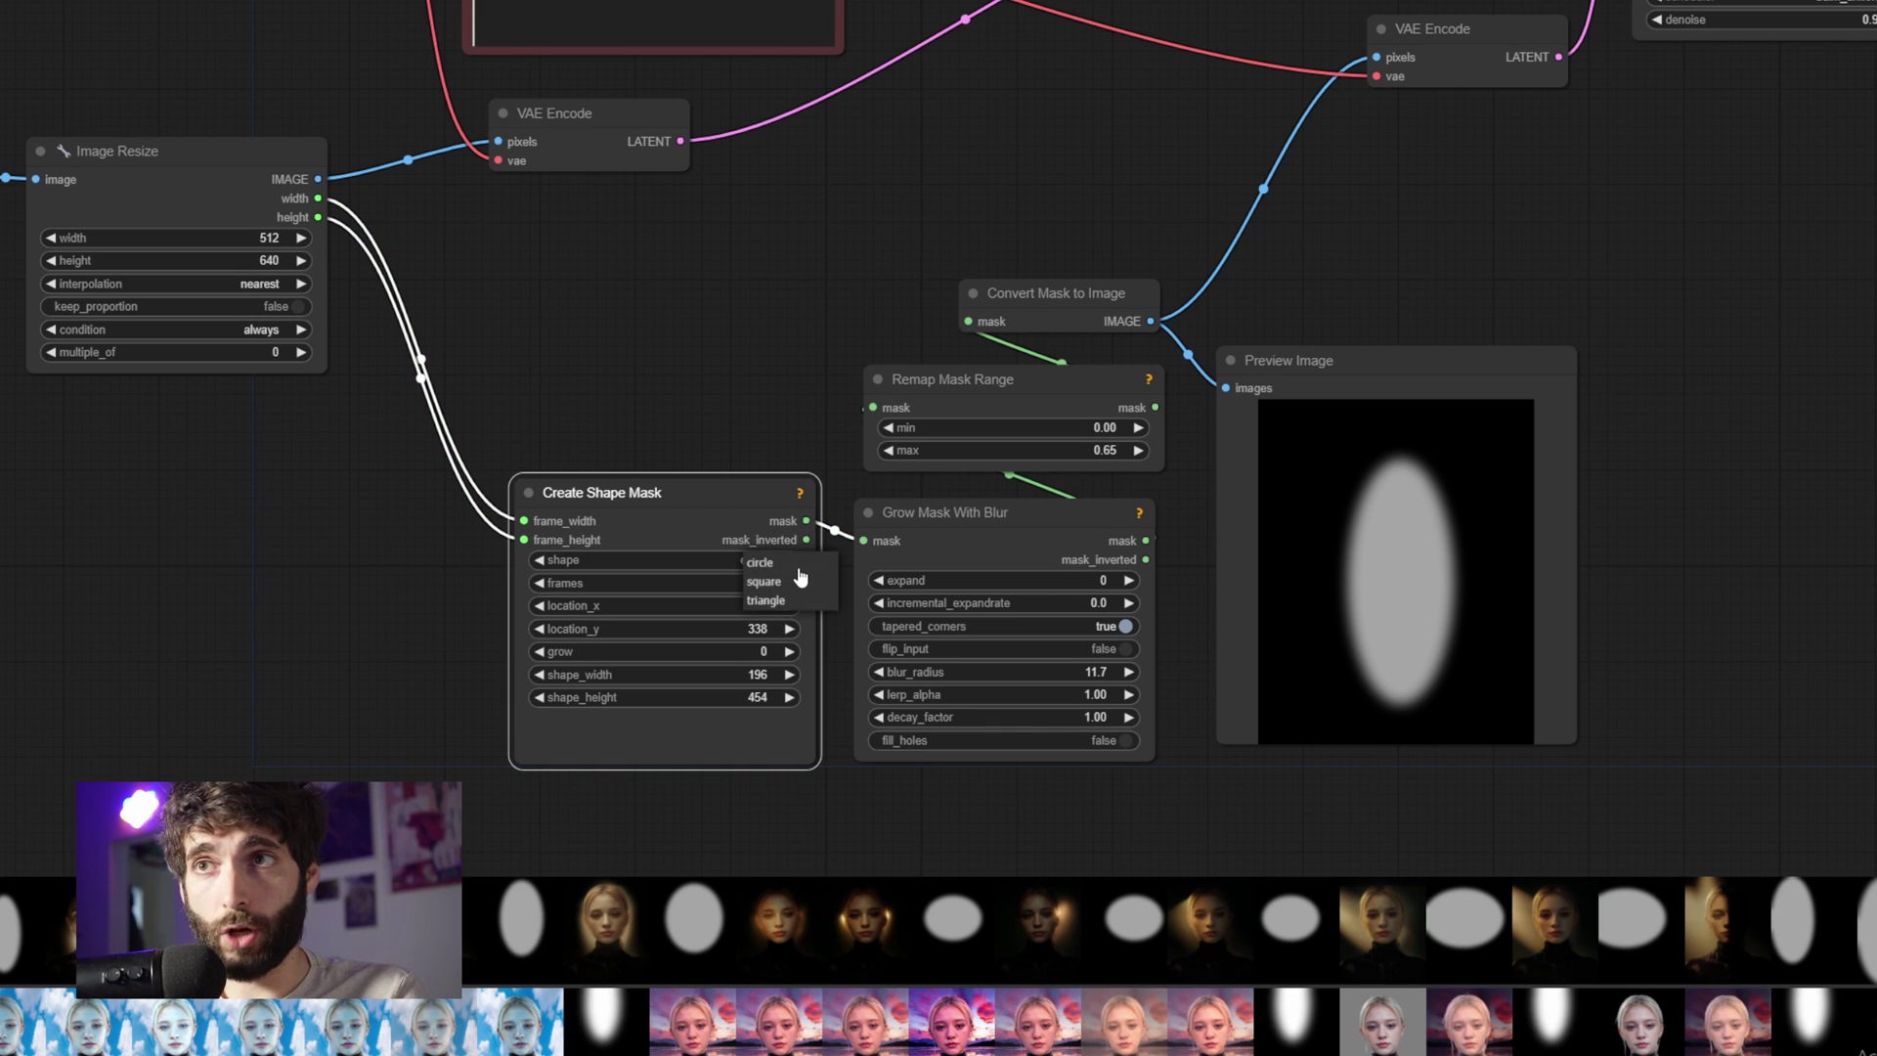
click(797, 454)
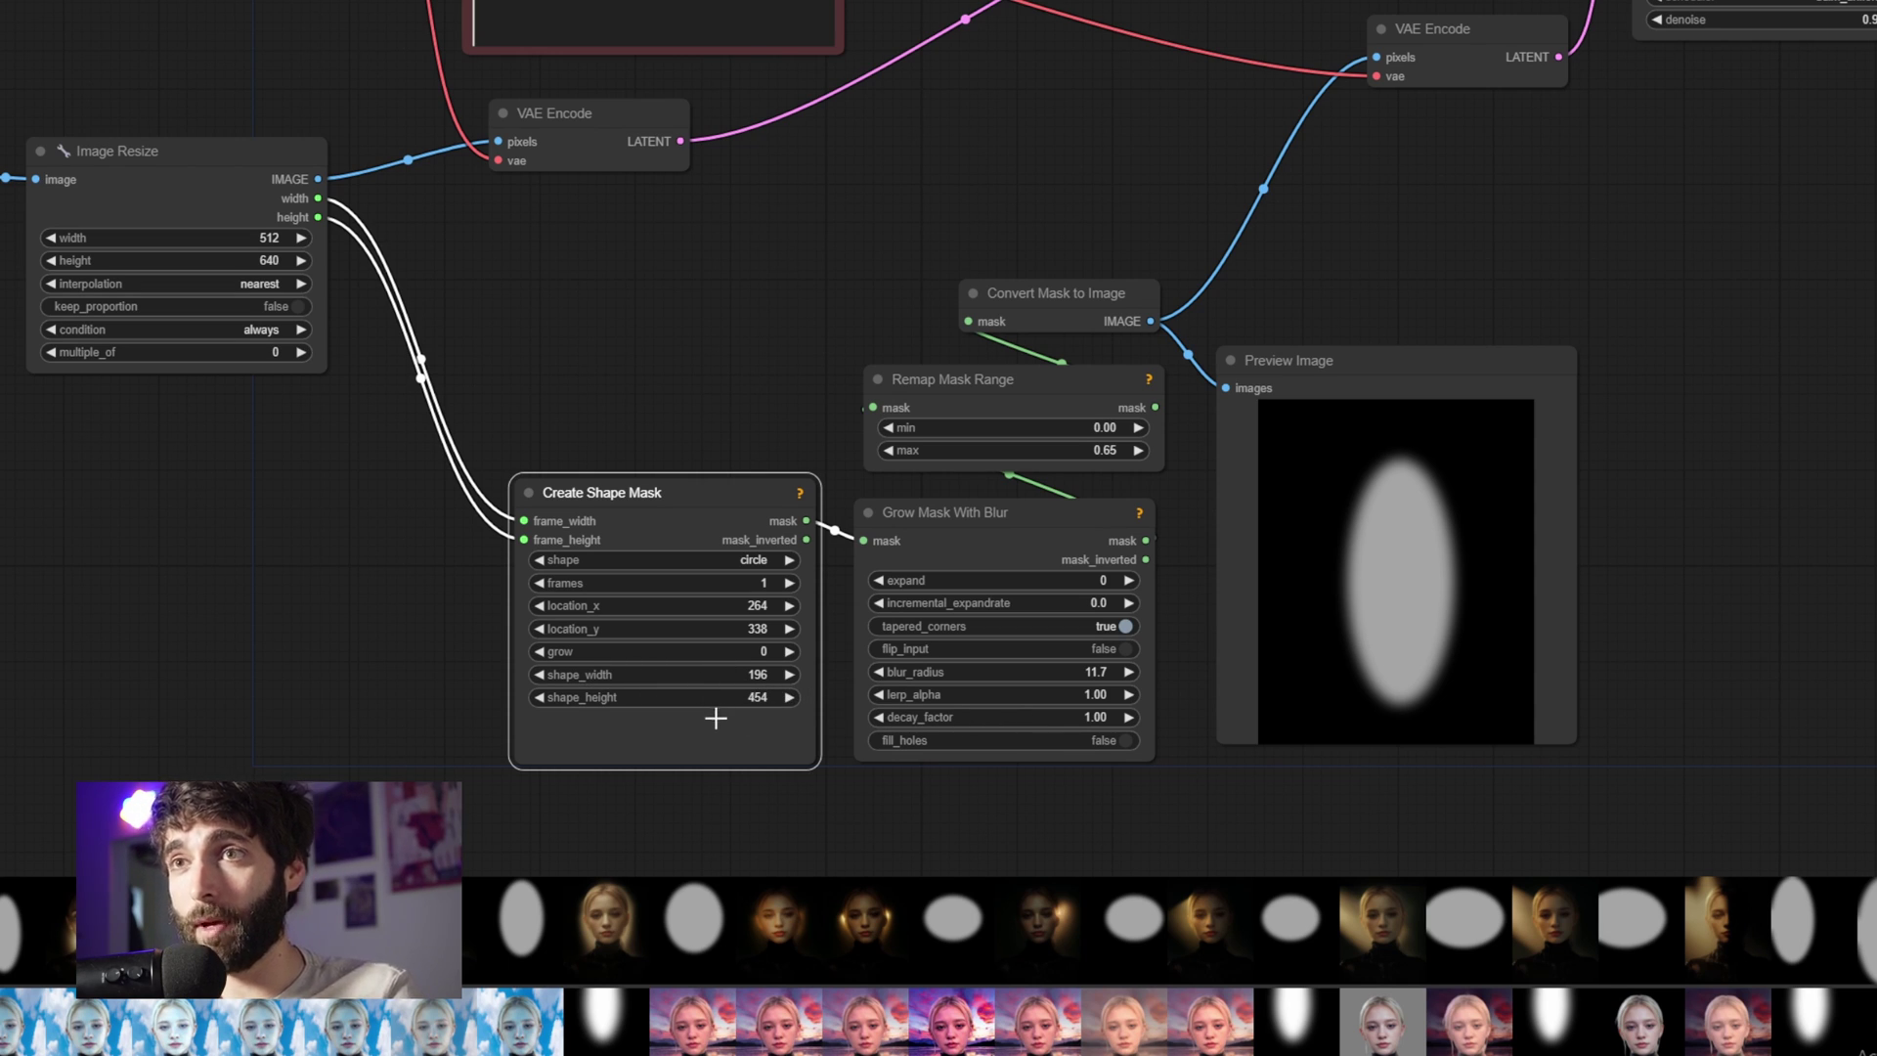
click(1148, 587)
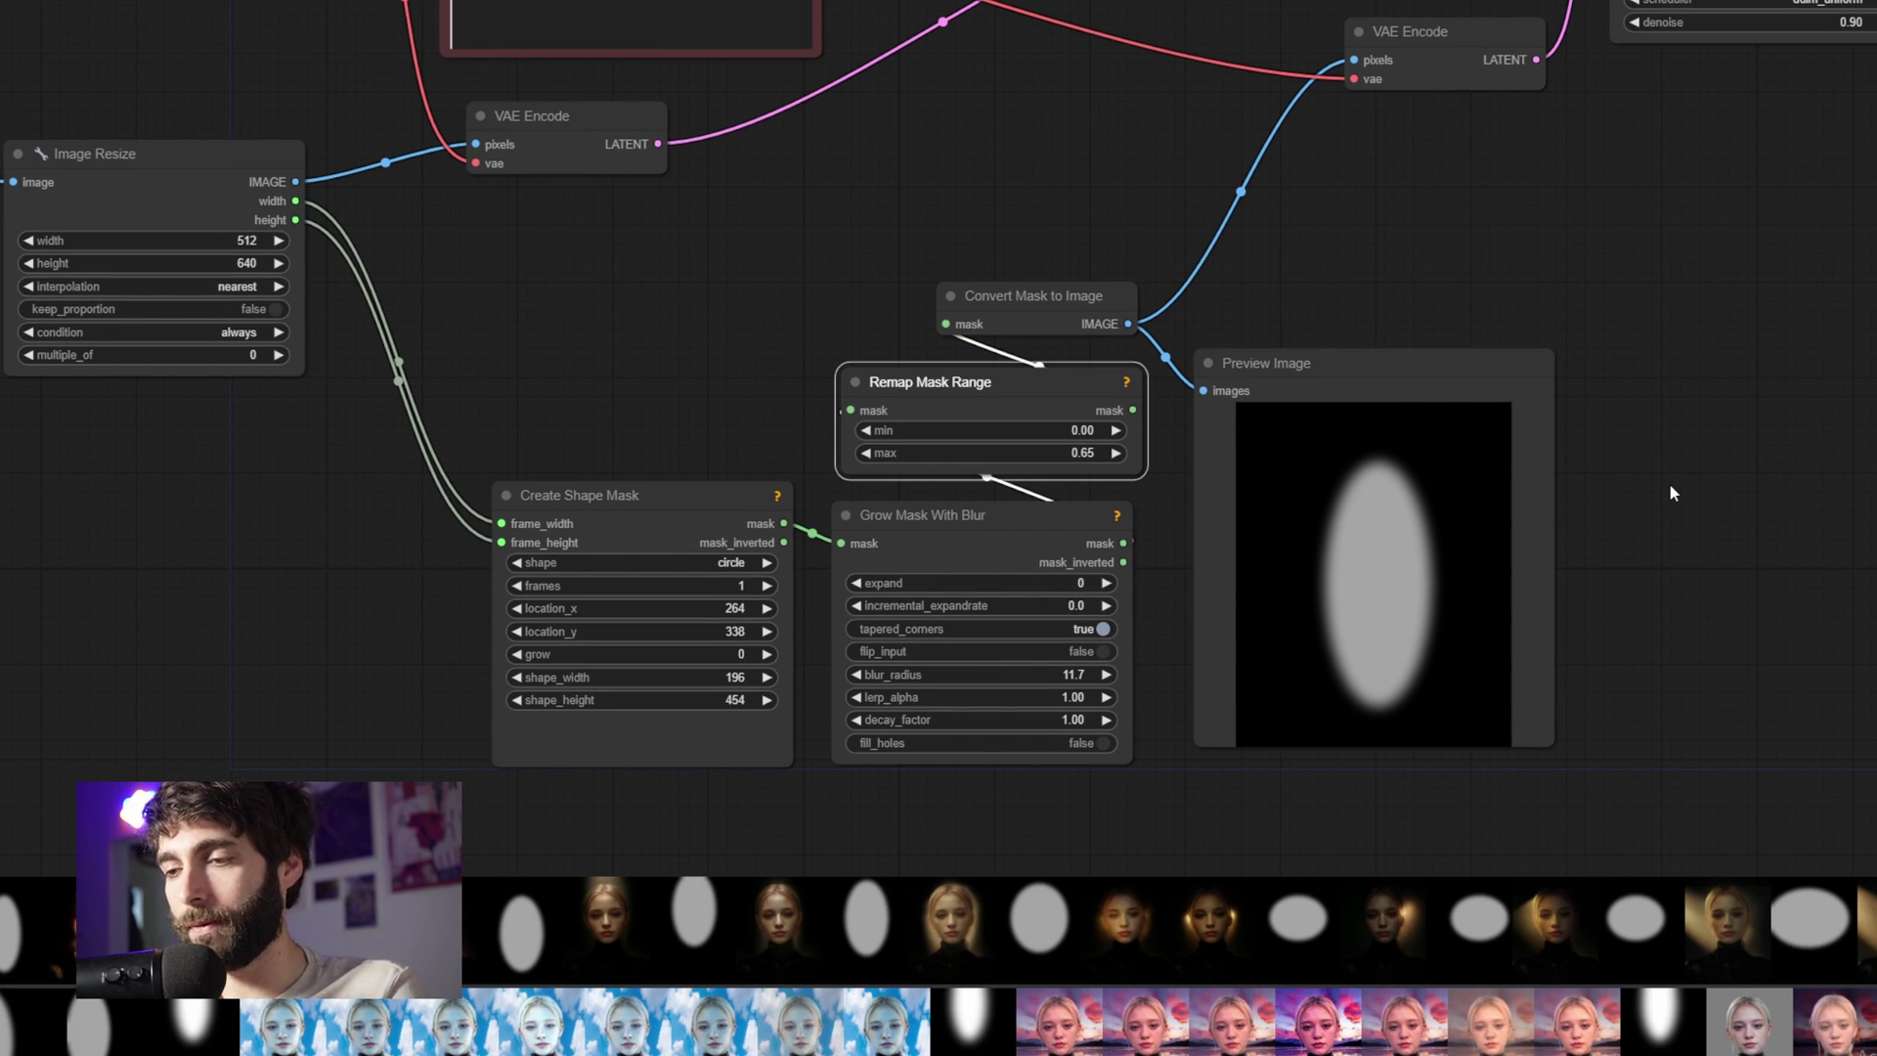
Leave Remap Mask Range min at 0 and raise its max from 0.65 to 1
click(1081, 430)
click(1355, 426)
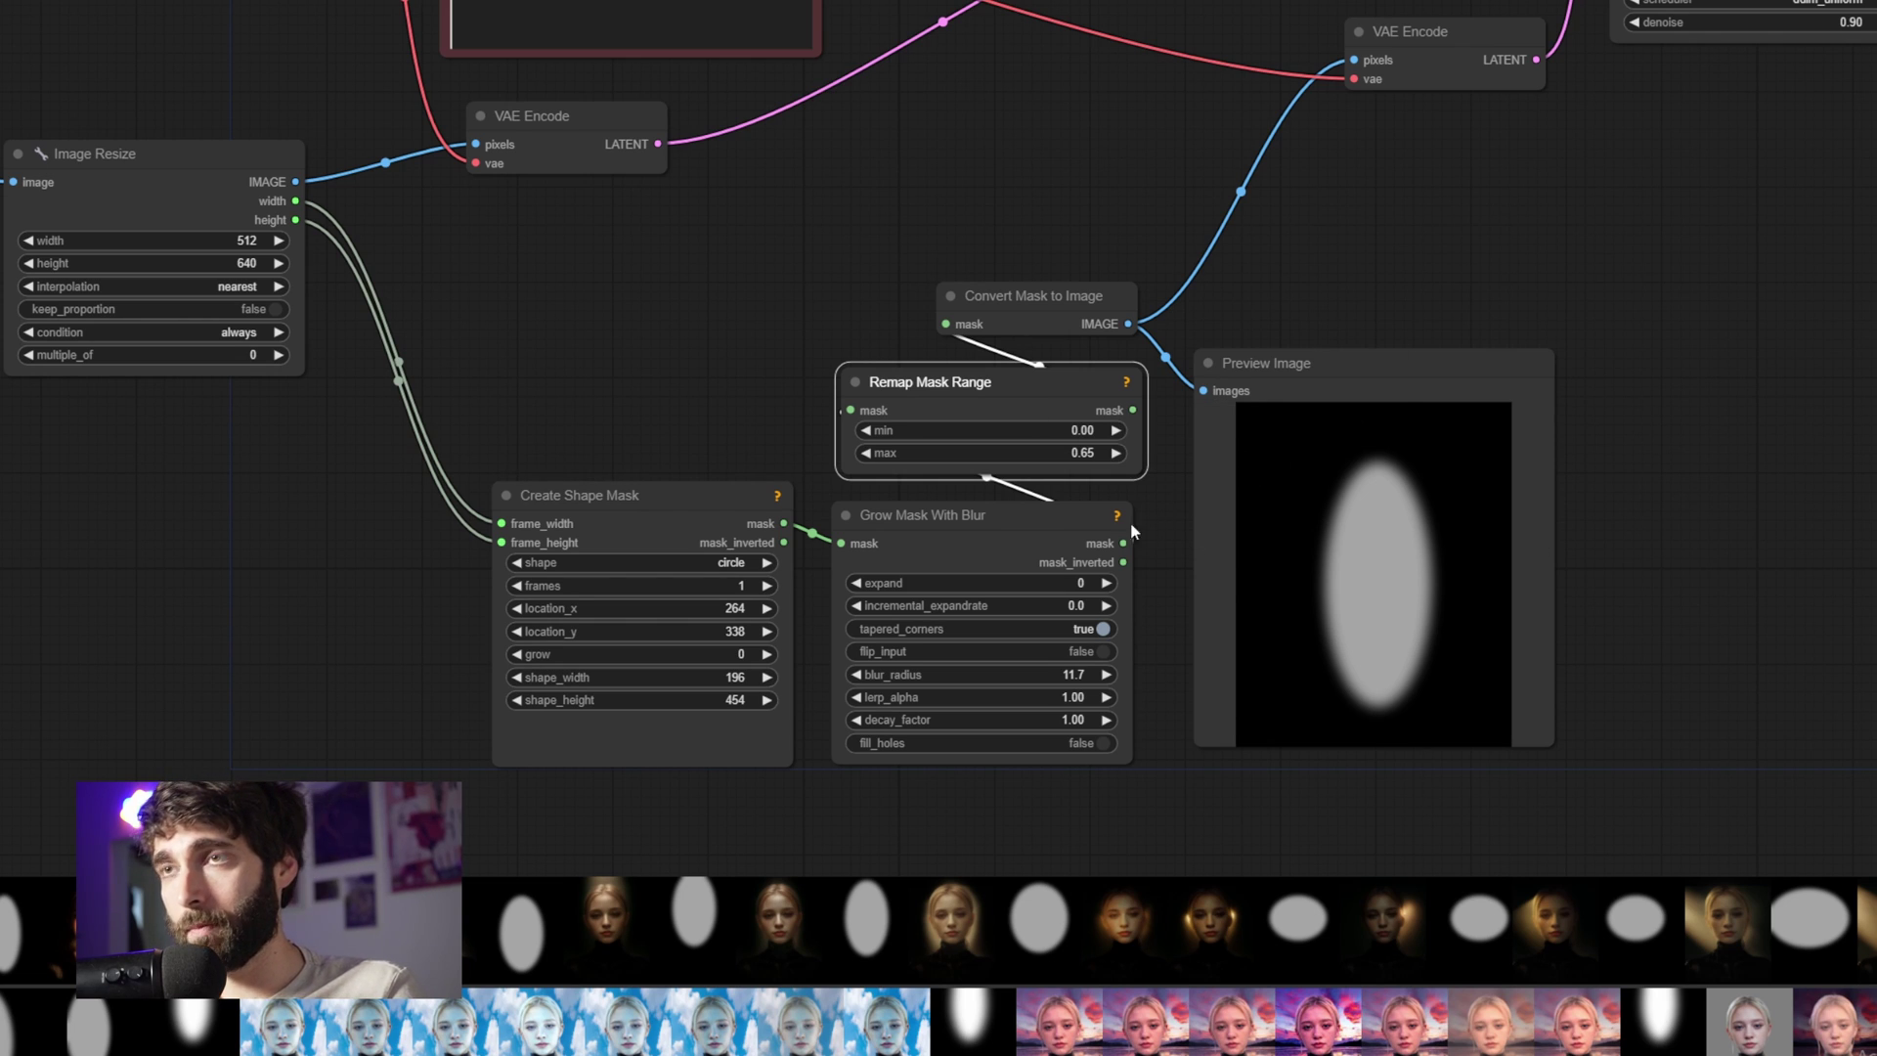
click(1069, 454)
click(1351, 452)
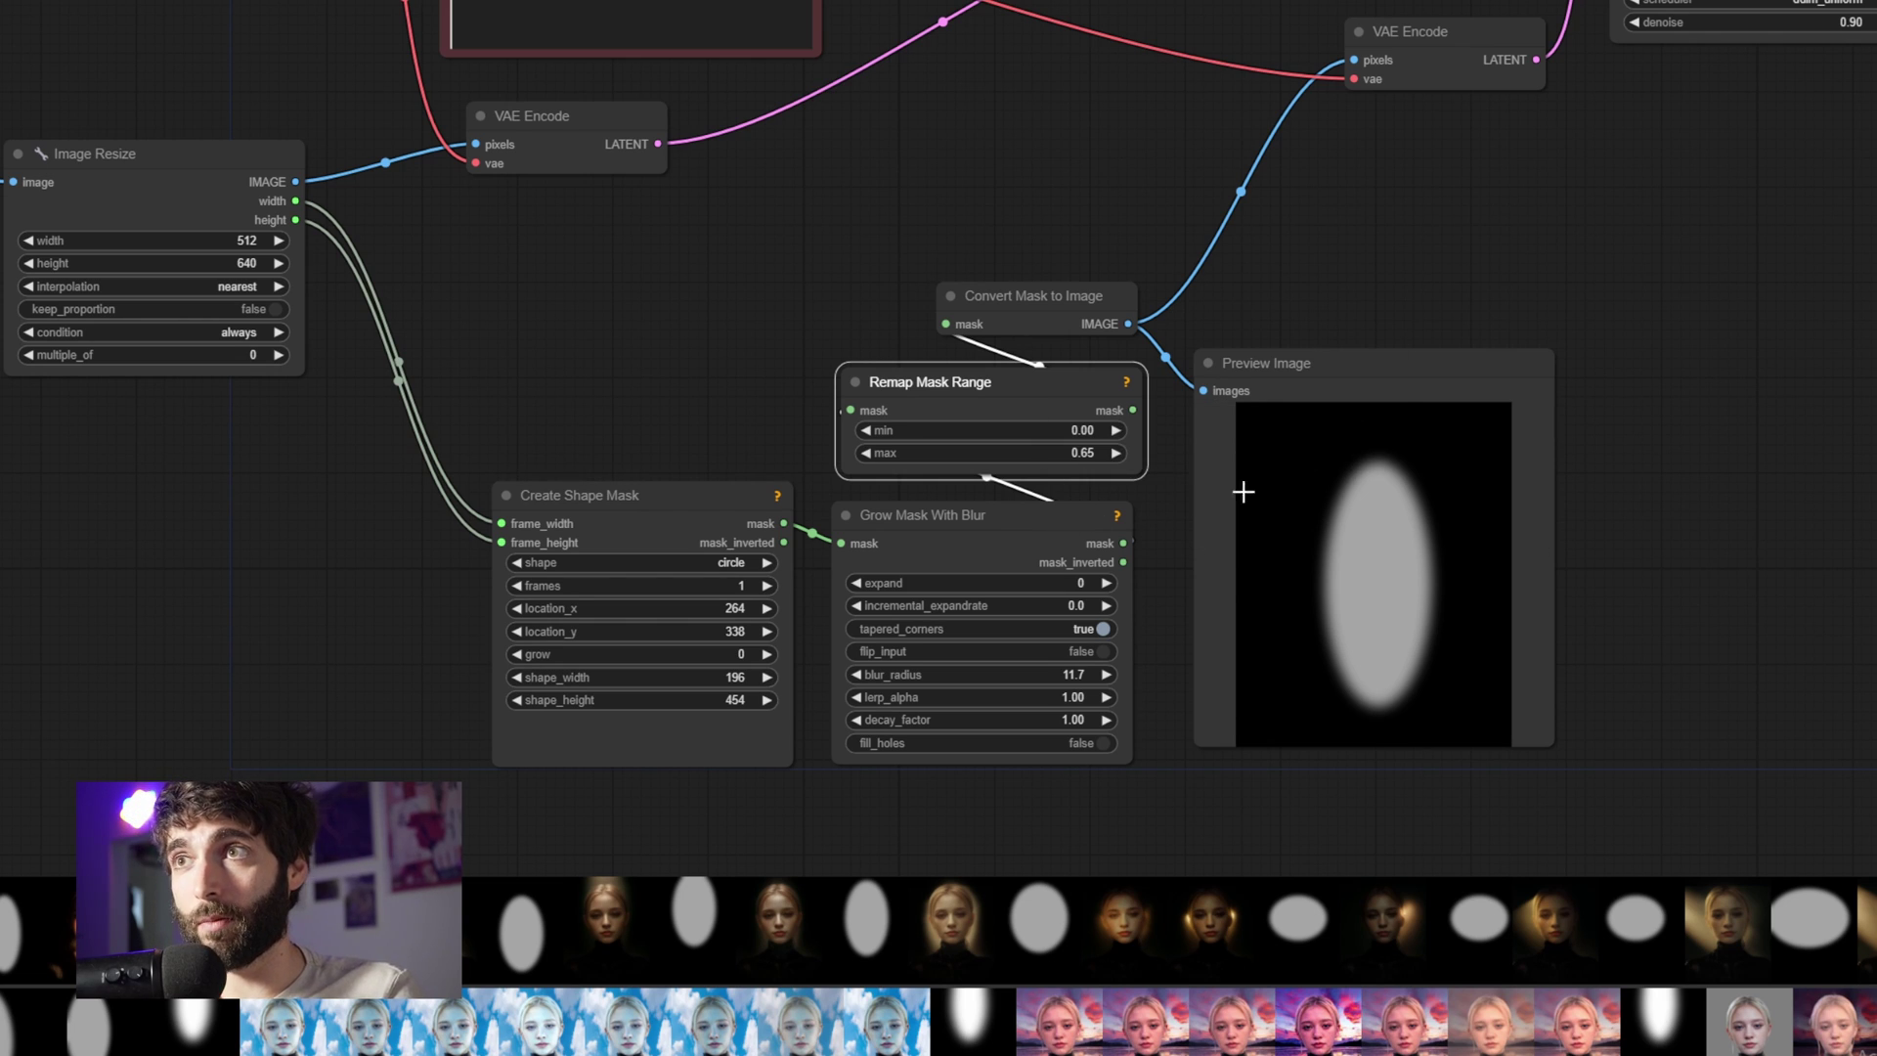
click(1168, 512)
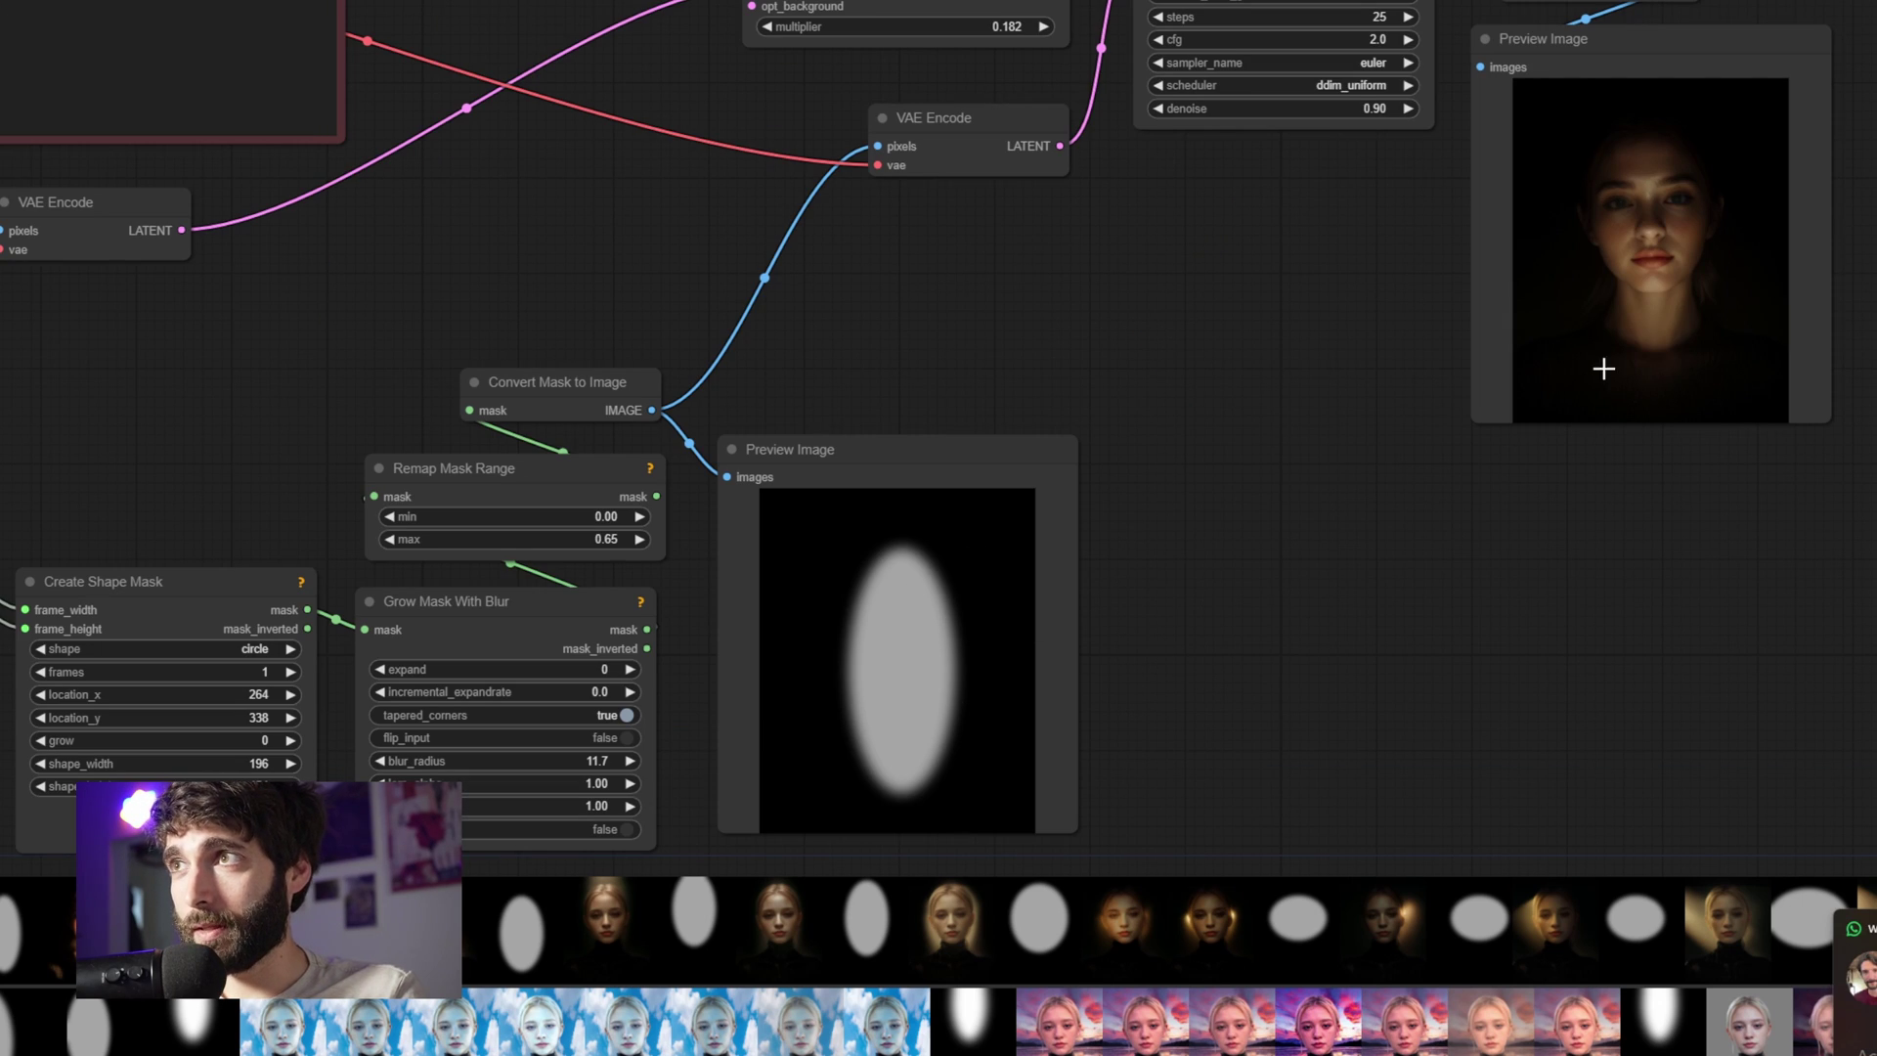
click(584, 539)
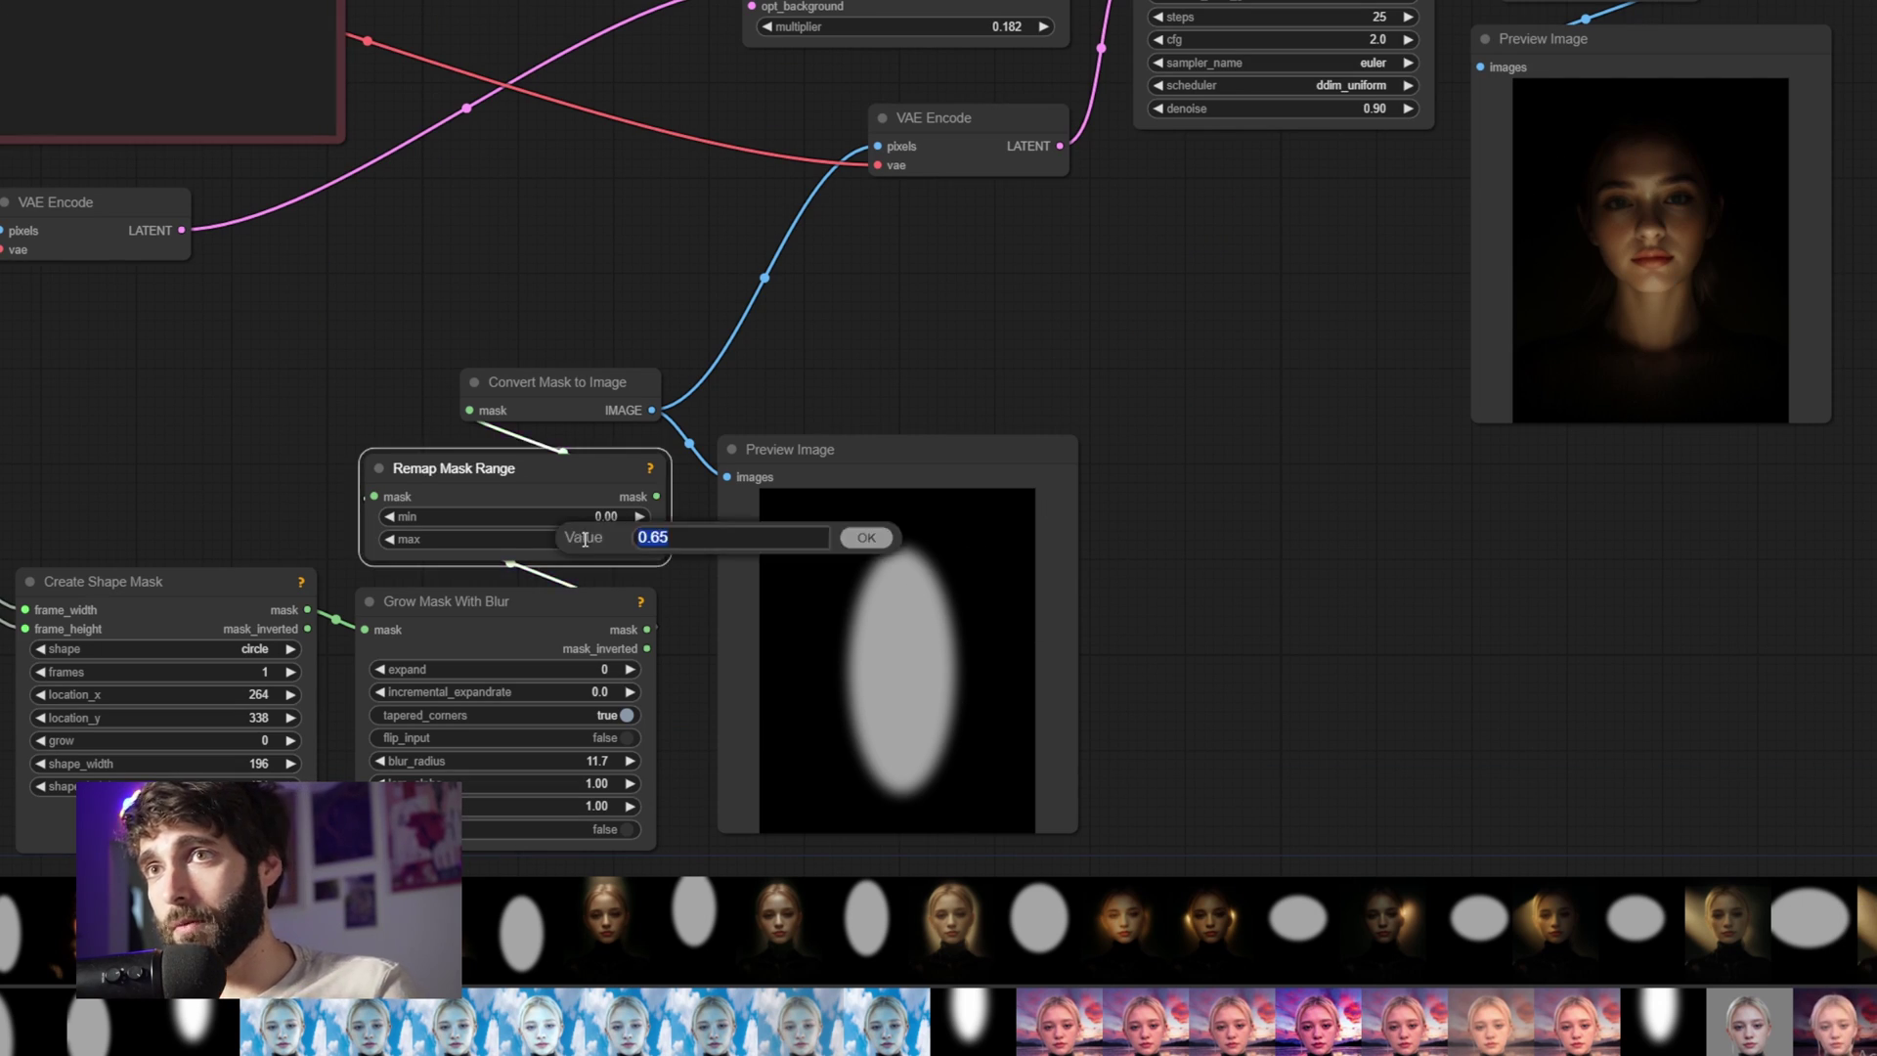
text(1)
key(Return)
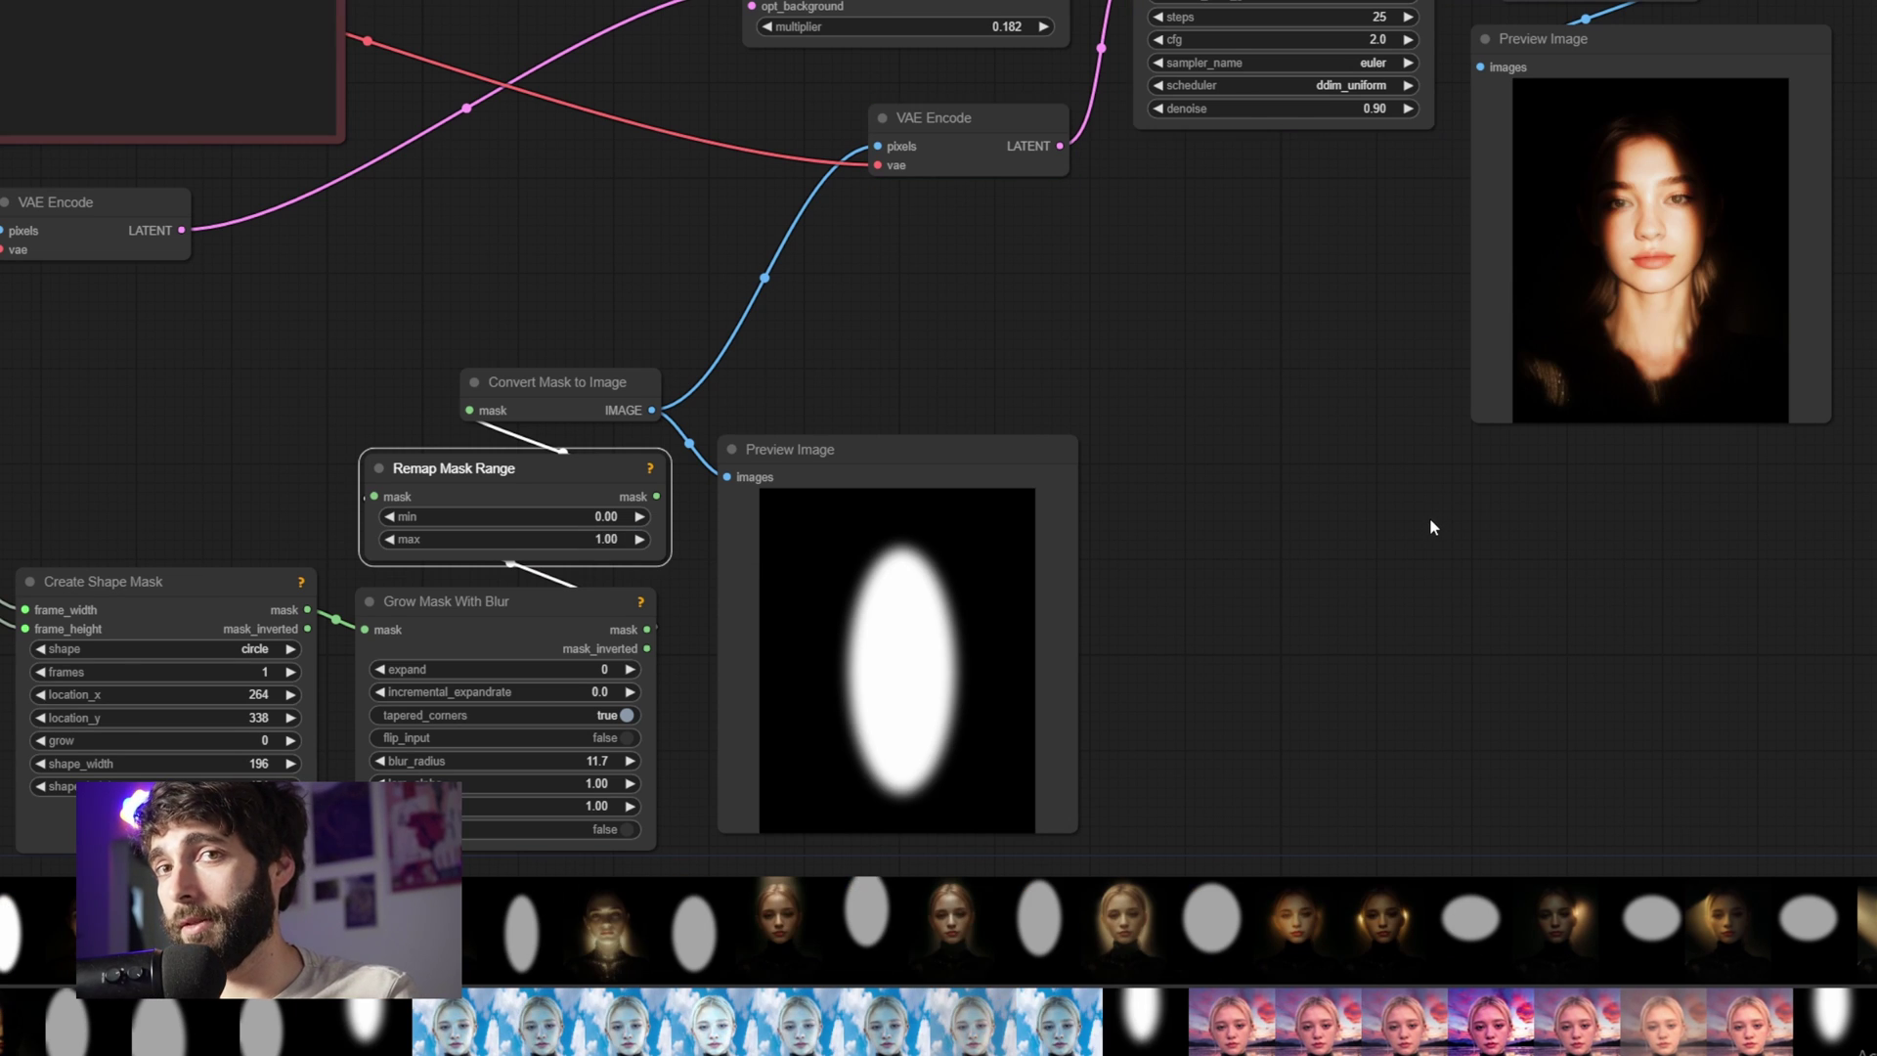
click(582, 544)
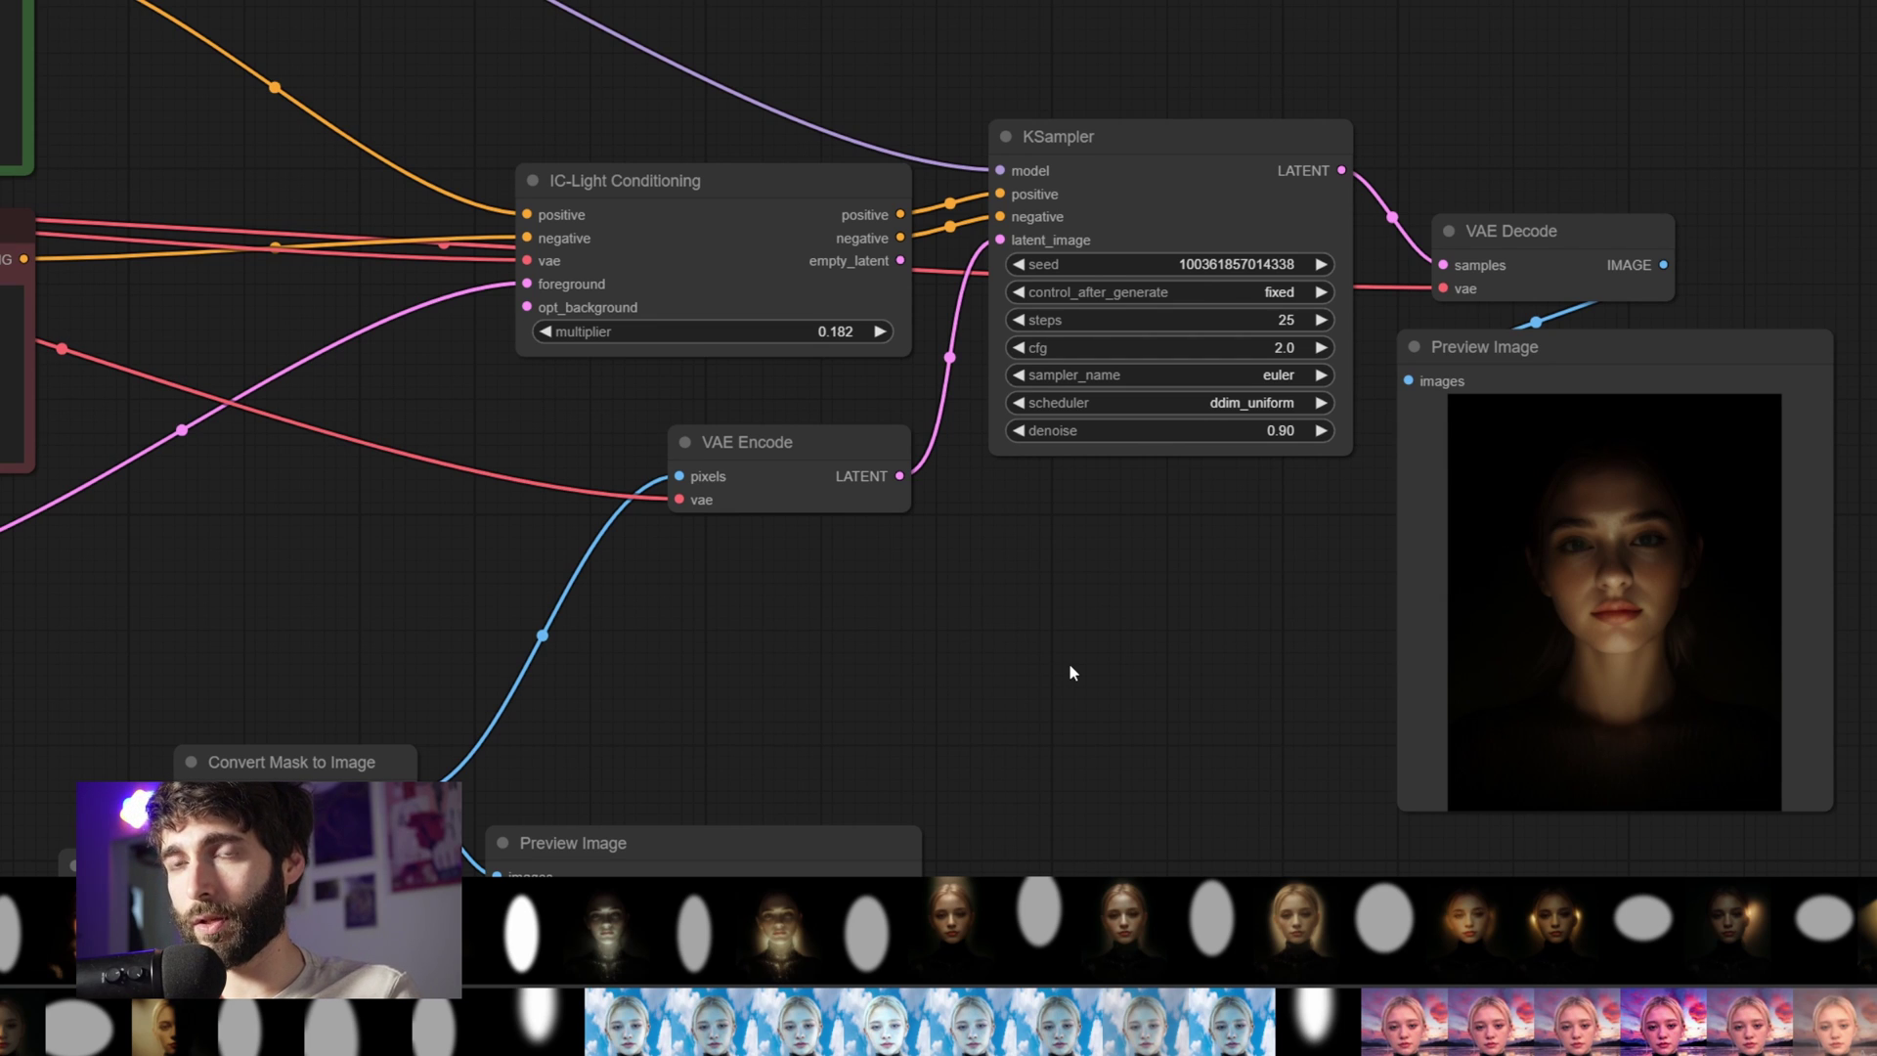
click(783, 461)
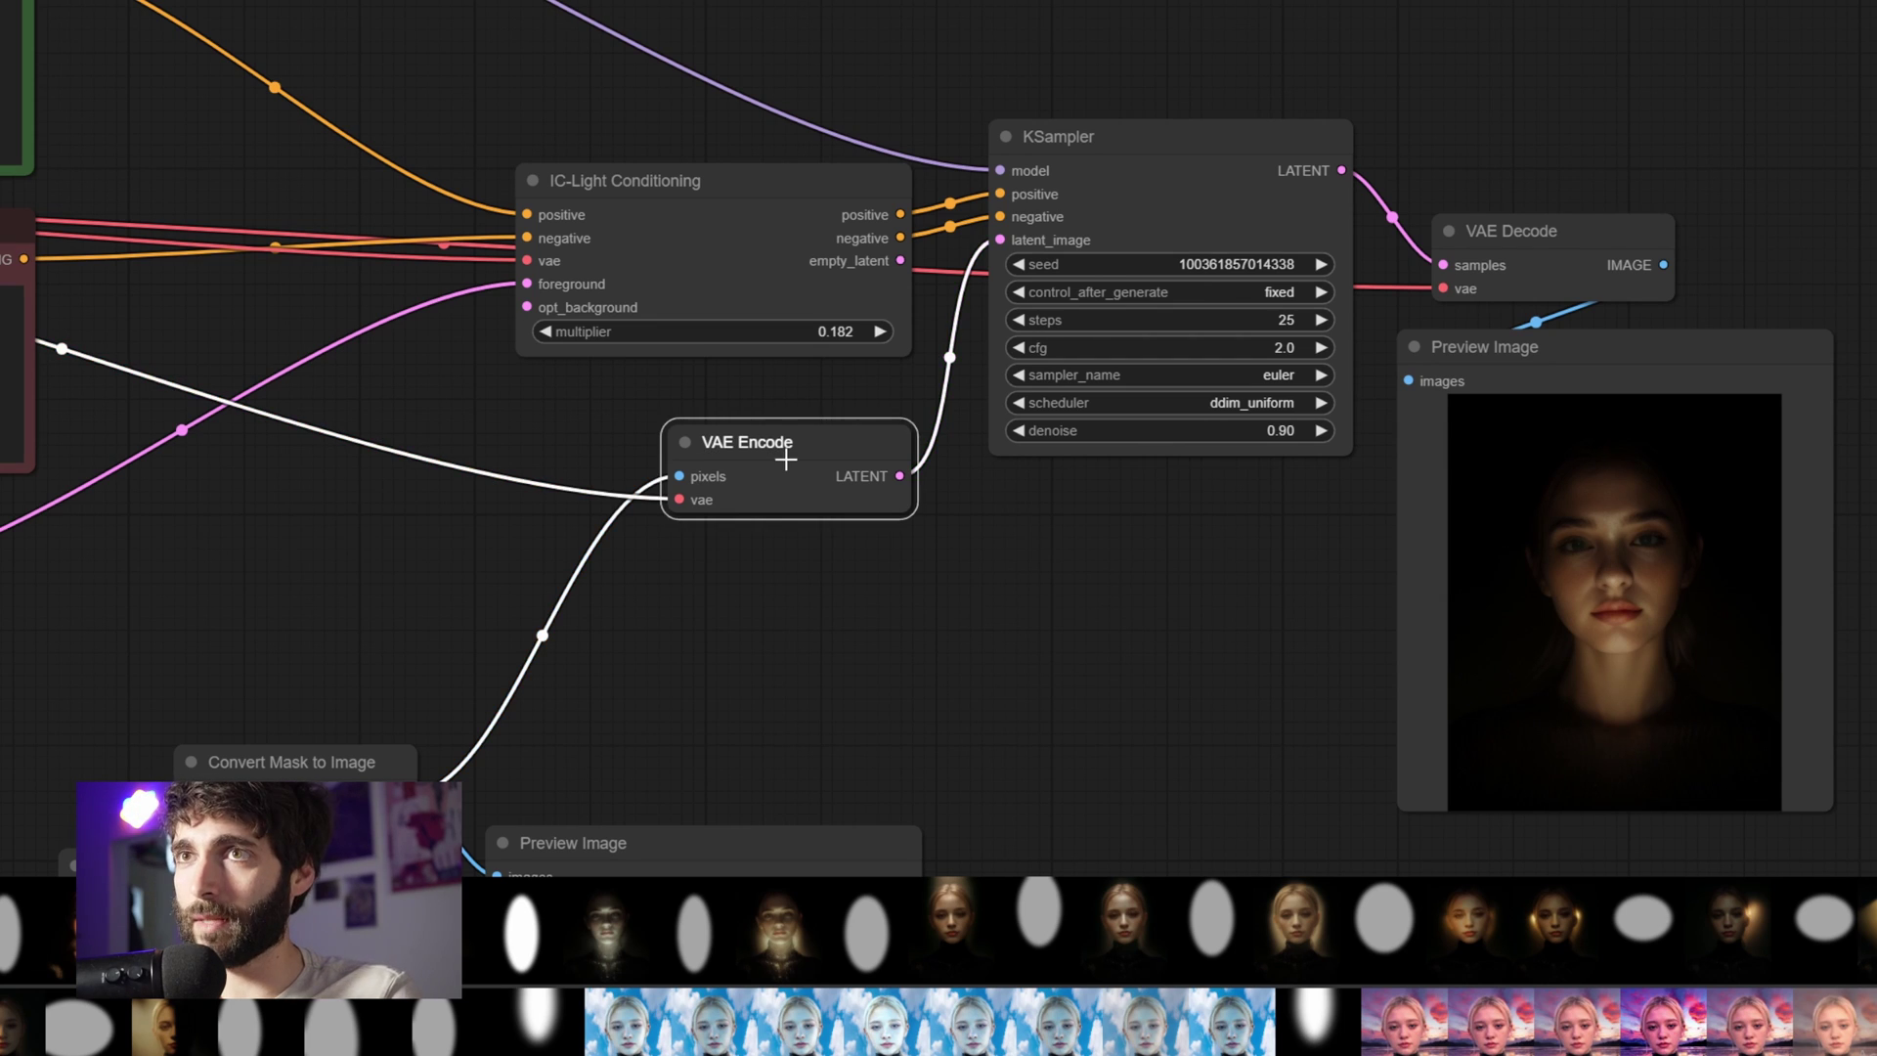
drag(689, 647, 709, 655)
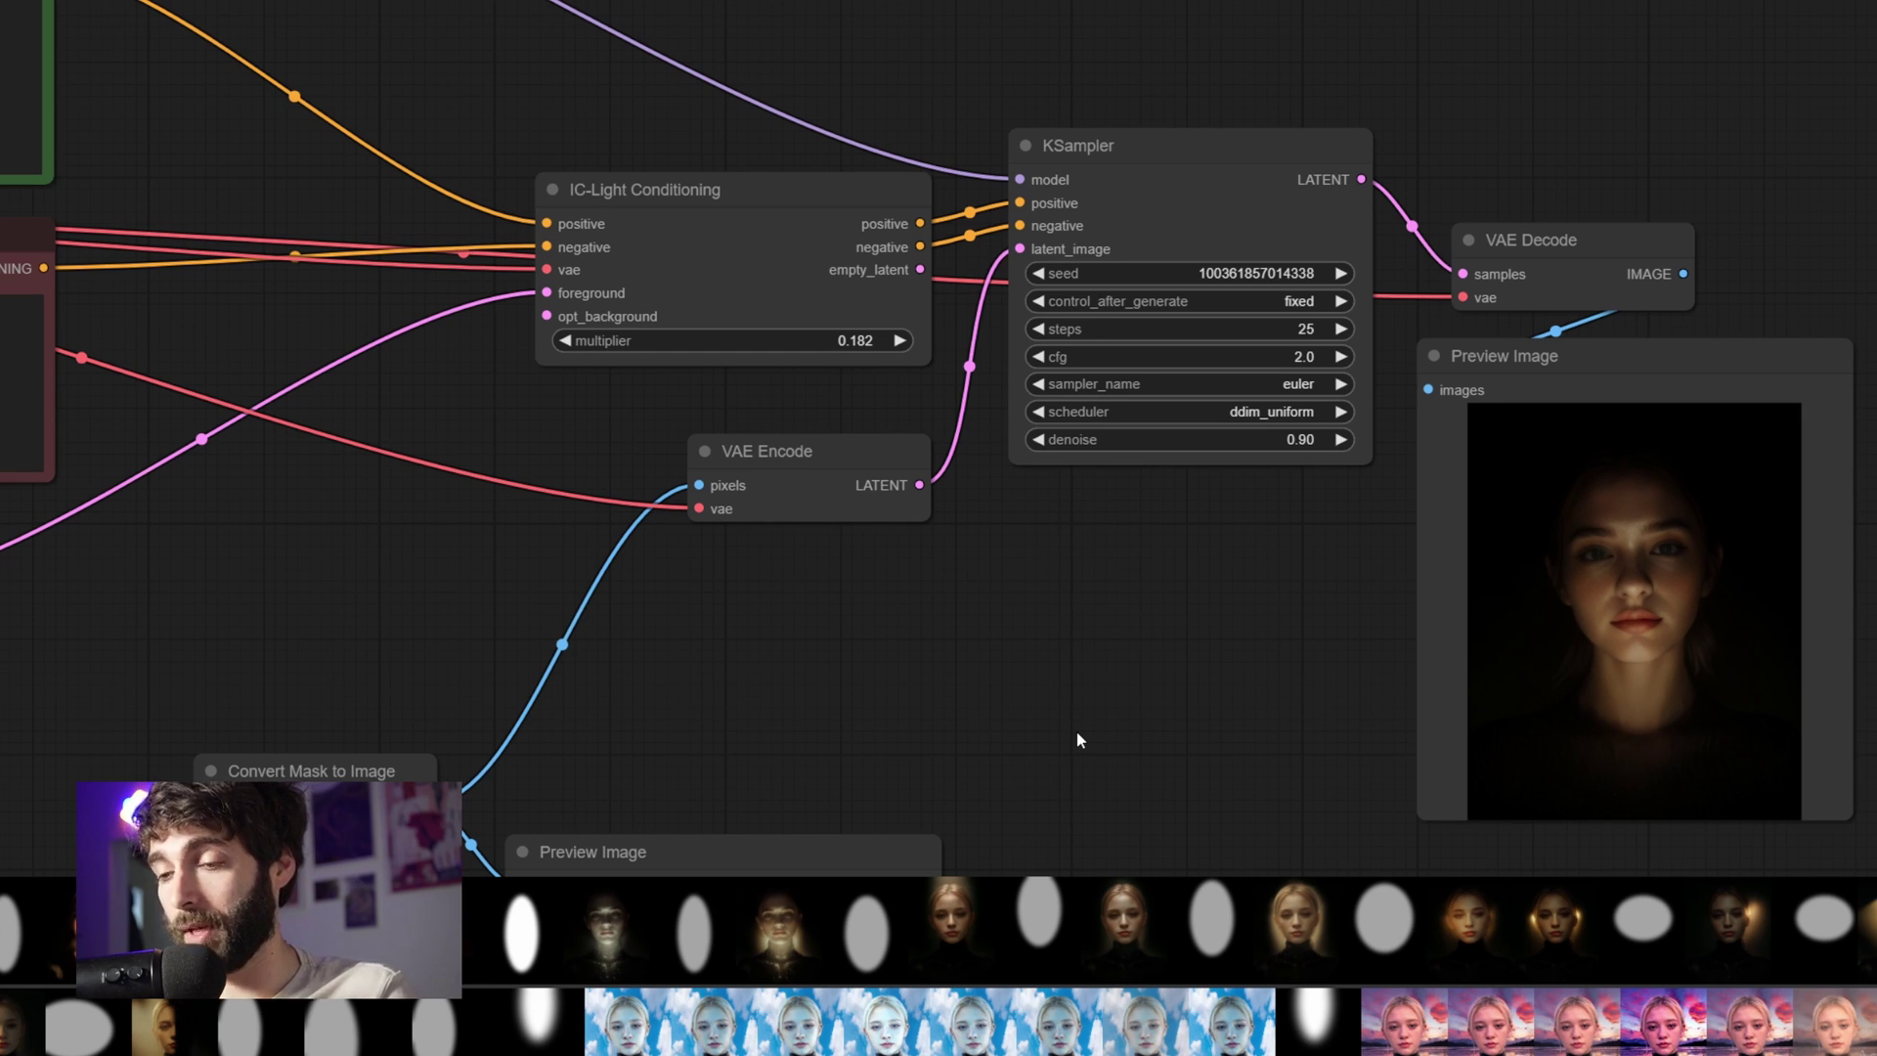
click(721, 211)
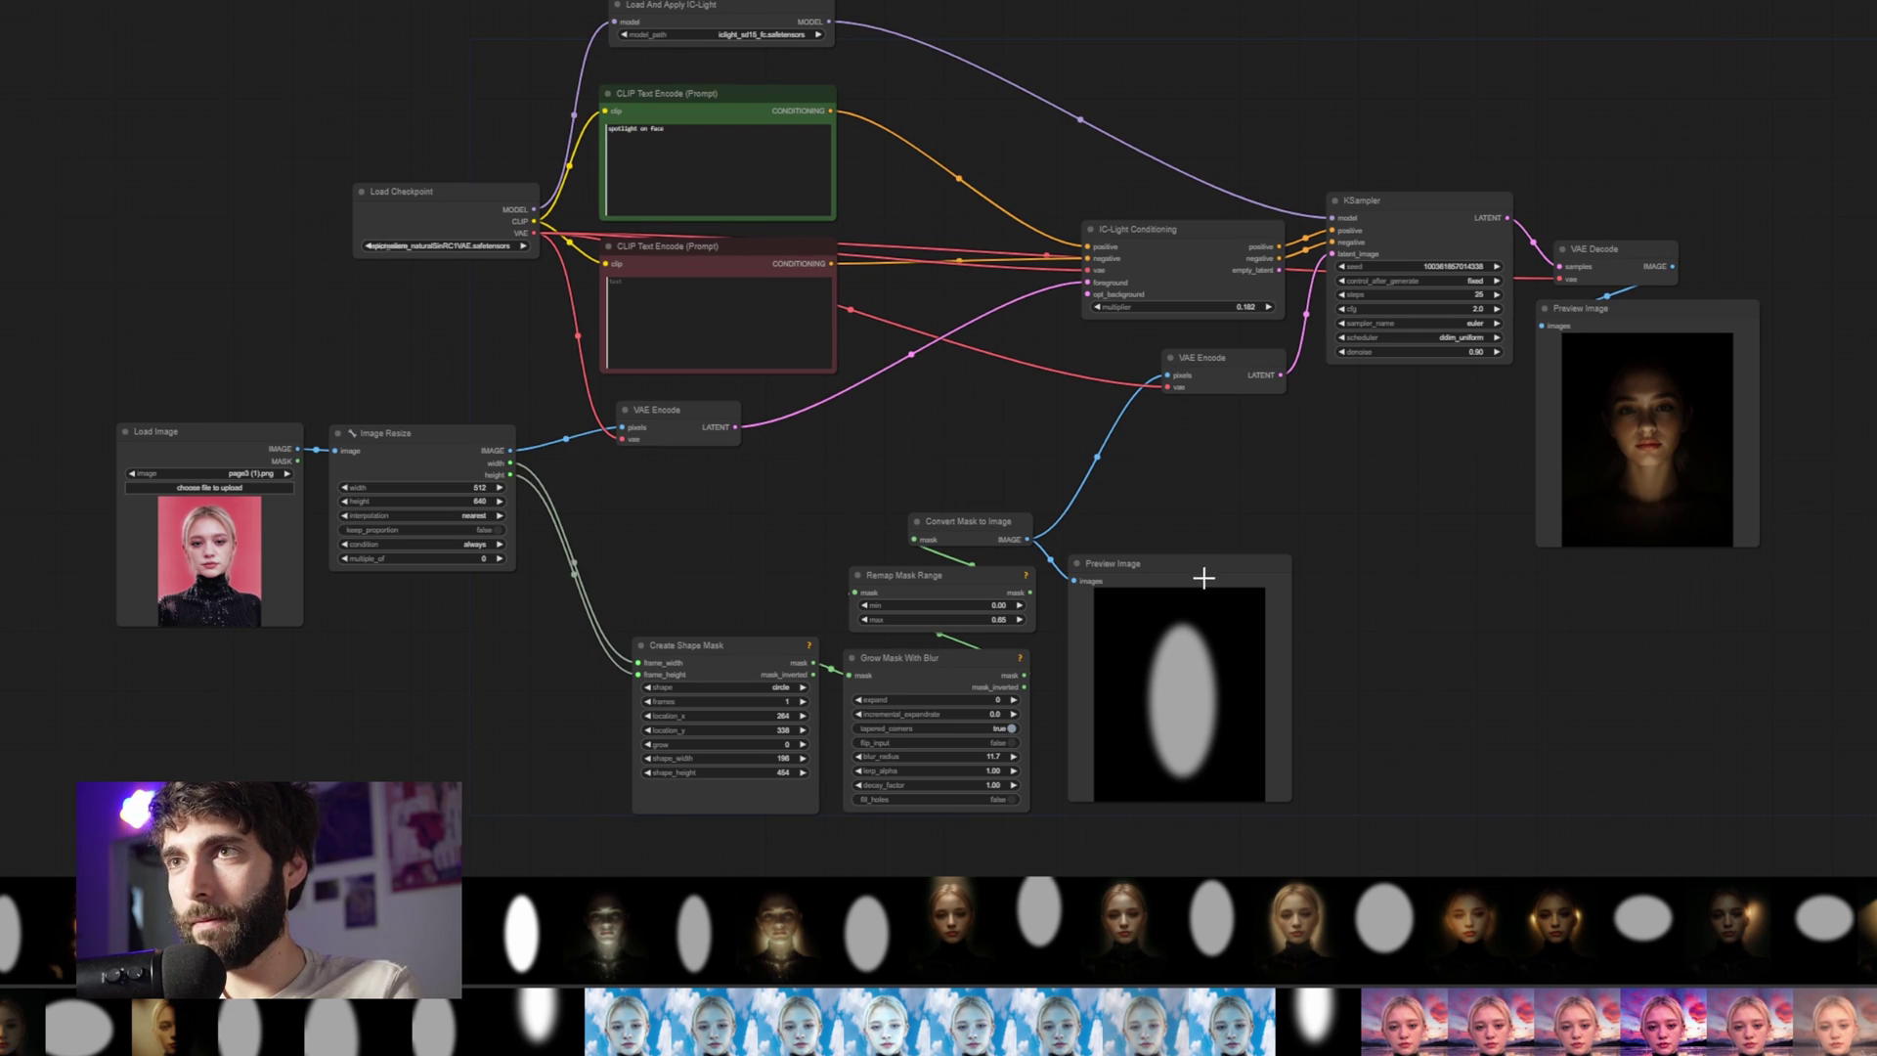
click(1205, 573)
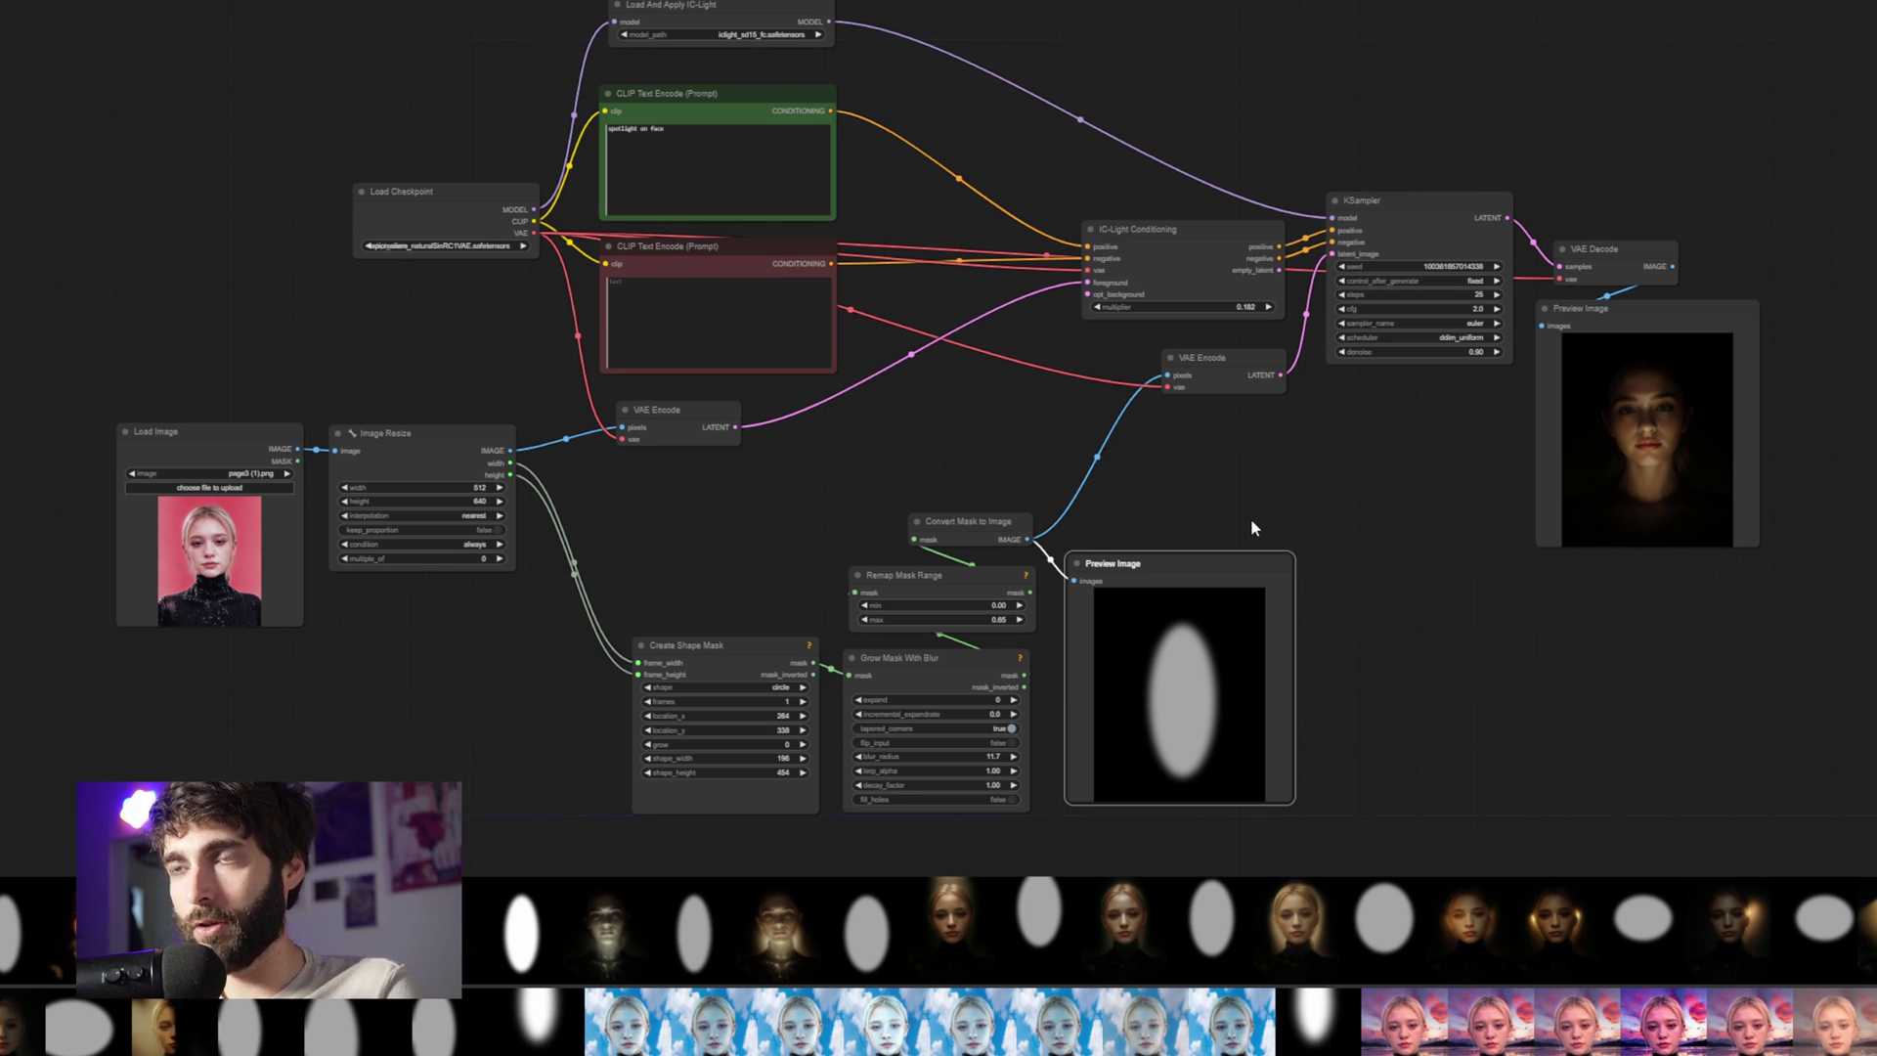
Set the KSampler cfg to 3.0
scroll(1251, 528, up, 8)
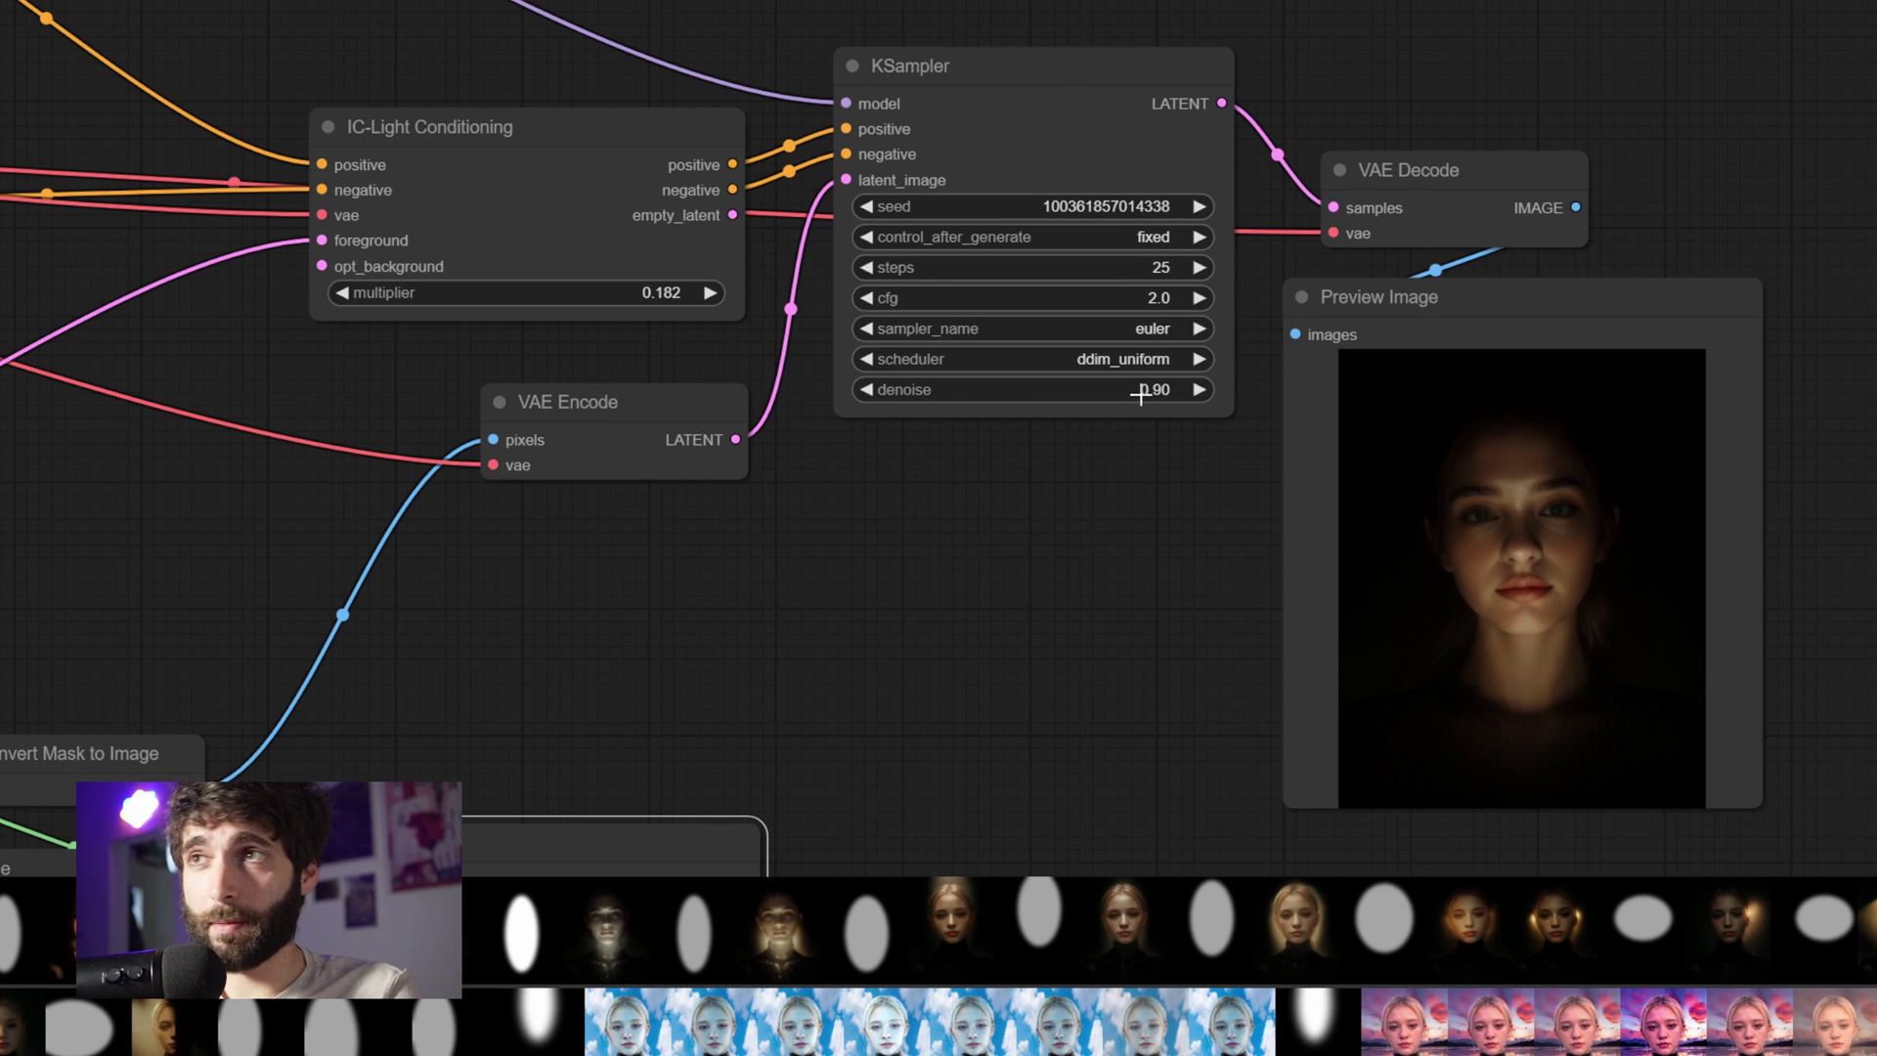
click(1143, 299)
text(2)
key(Return)
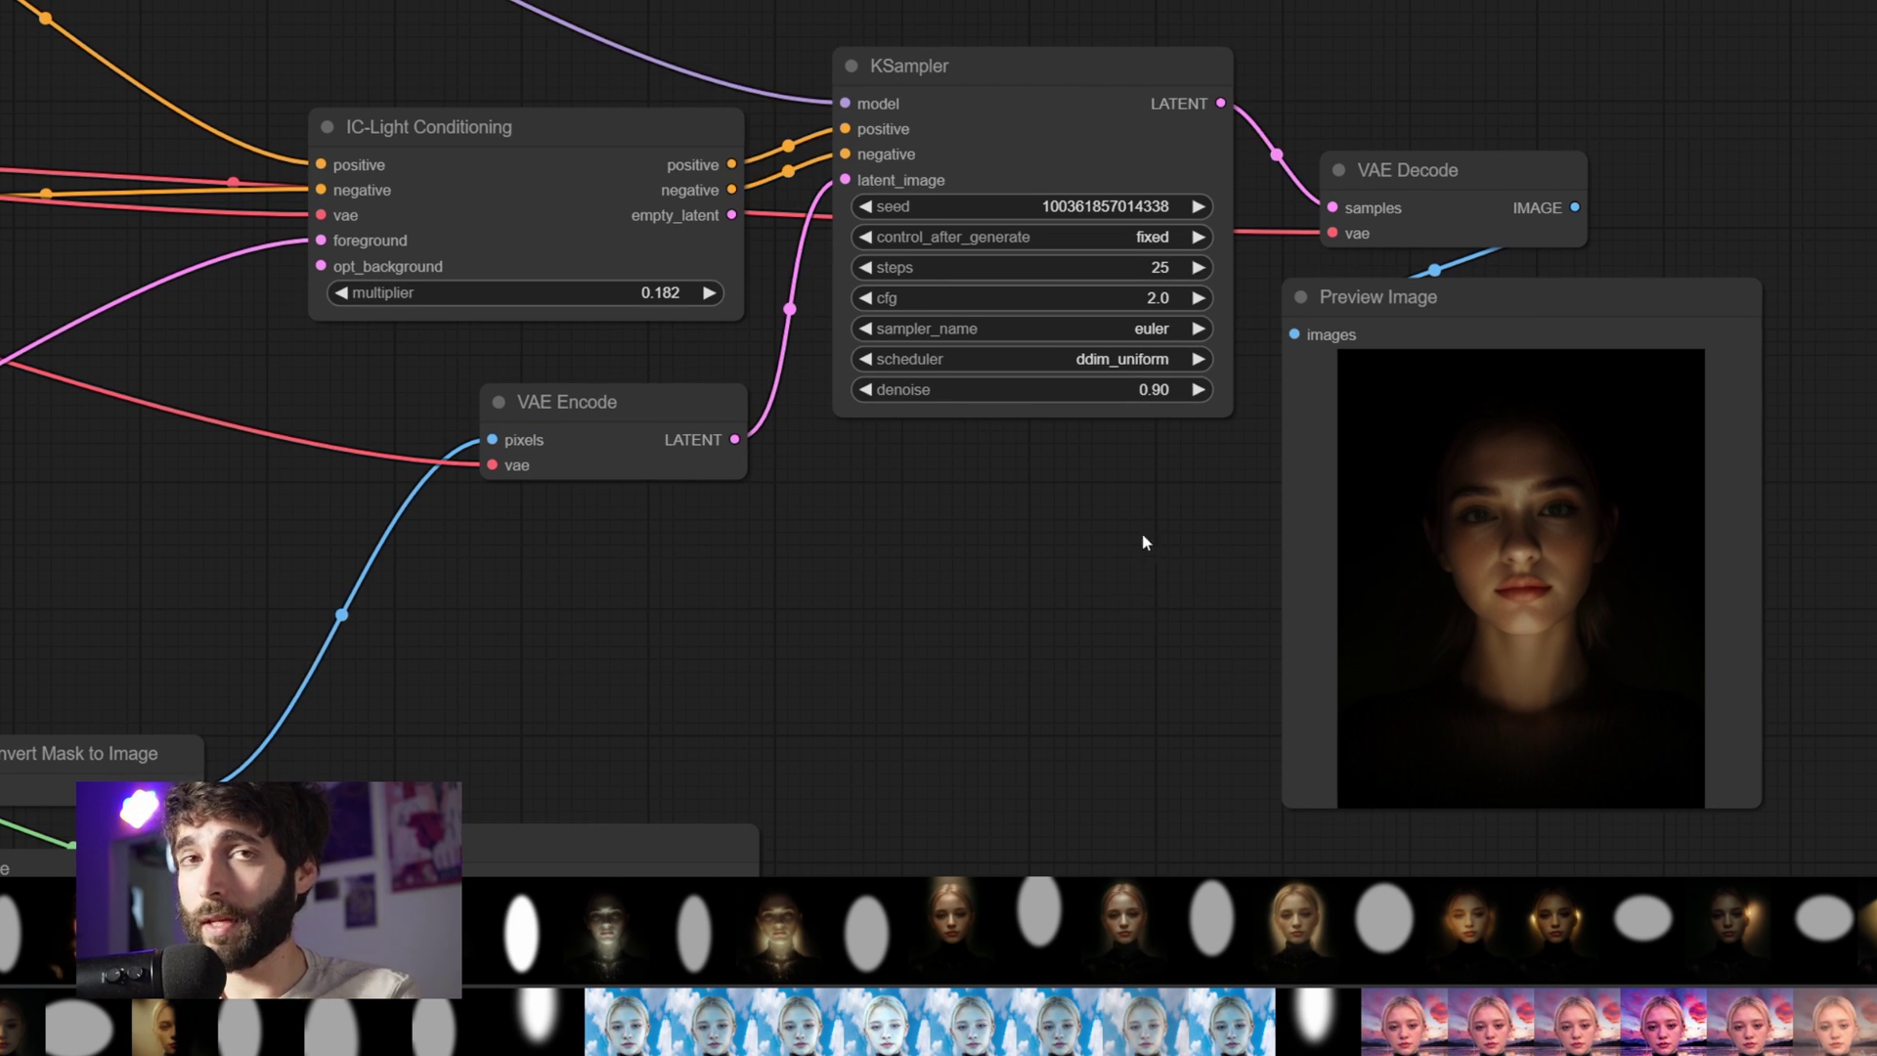
click(1132, 301)
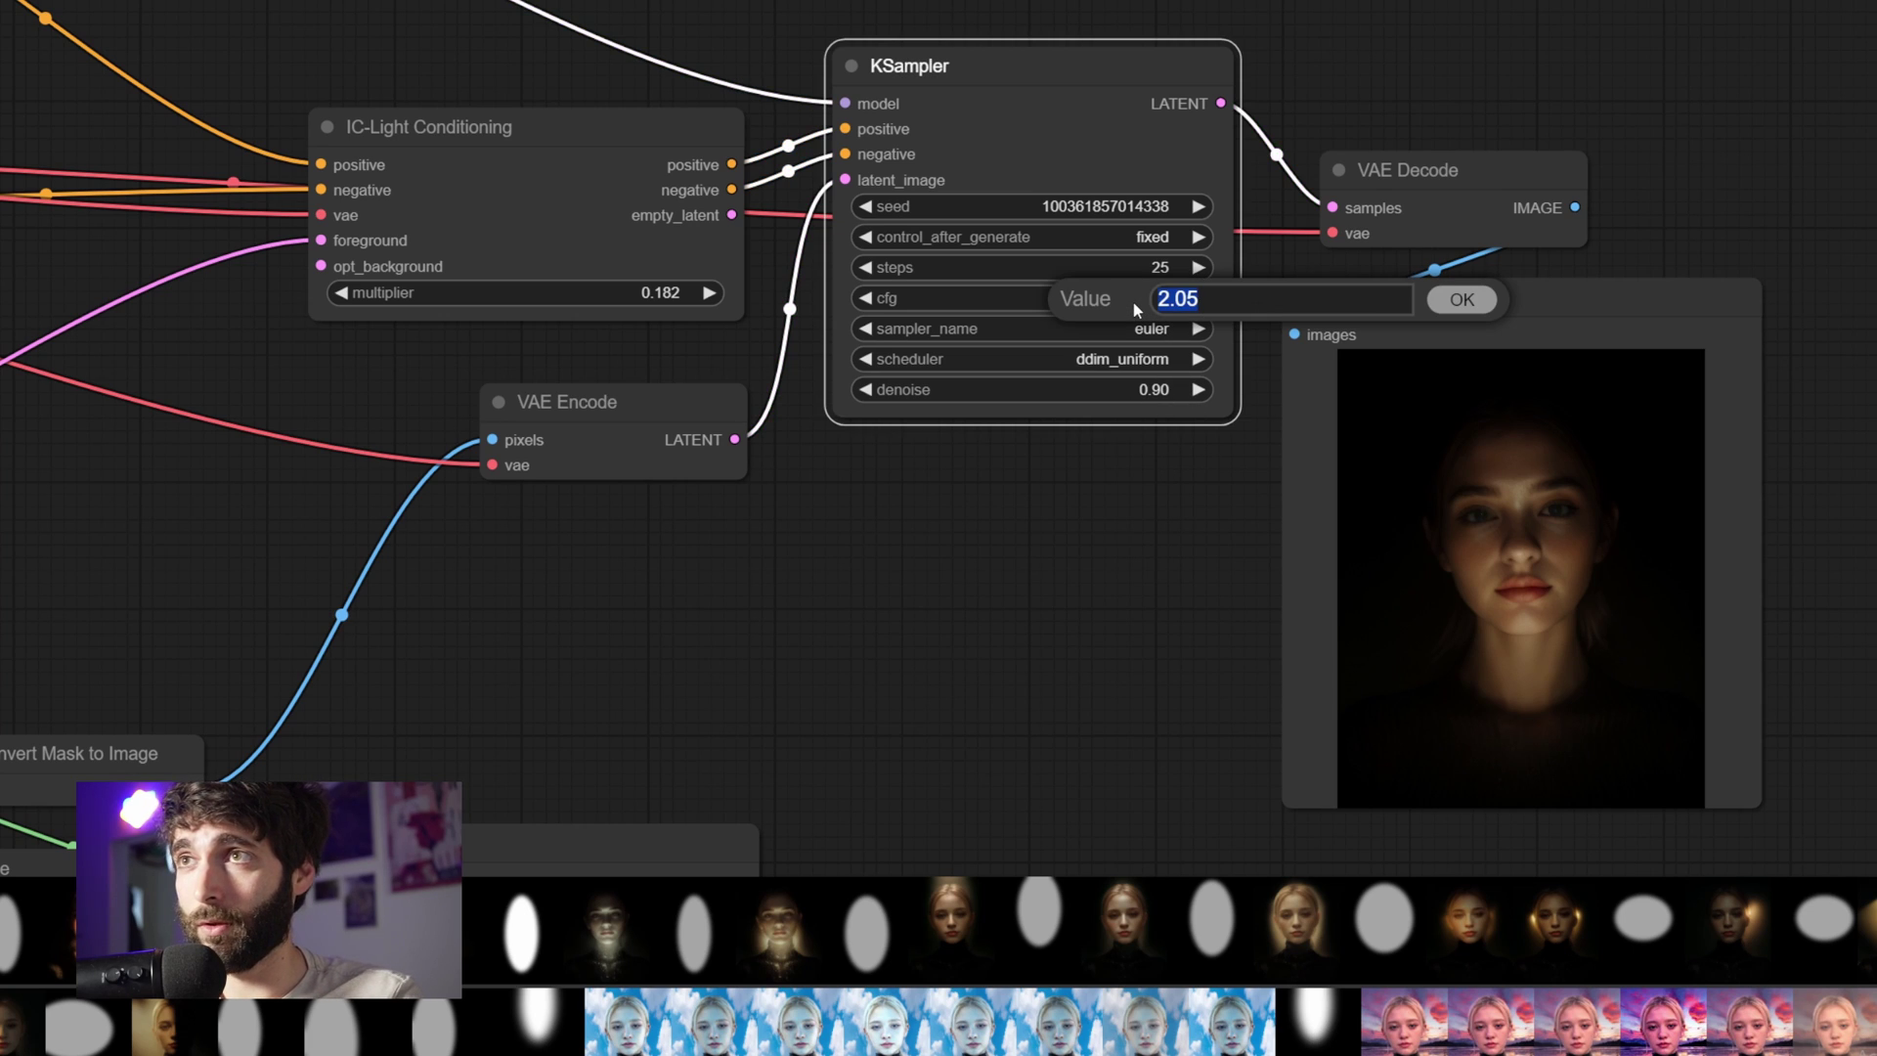
text(3)
key(Return)
click(1079, 470)
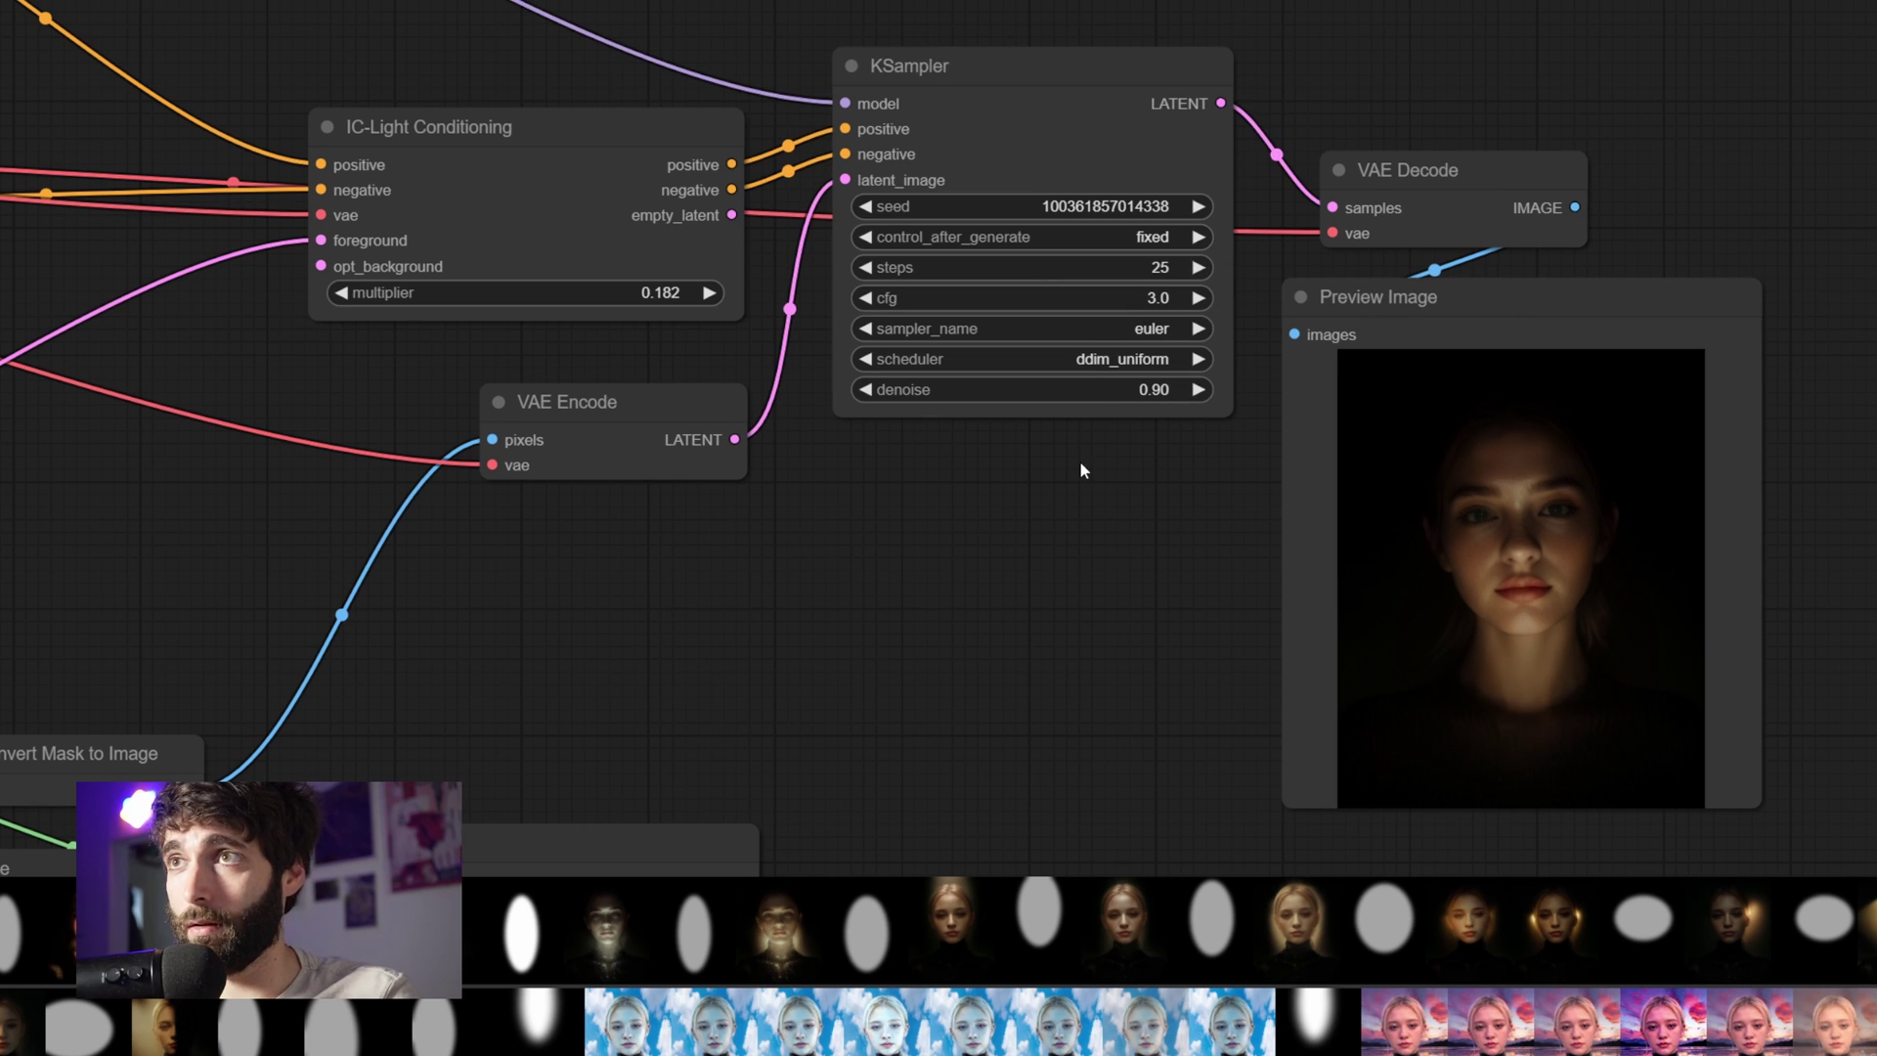
Choose the dpmpp_2m sampler, try karras, then settle on normal and queue
click(1142, 332)
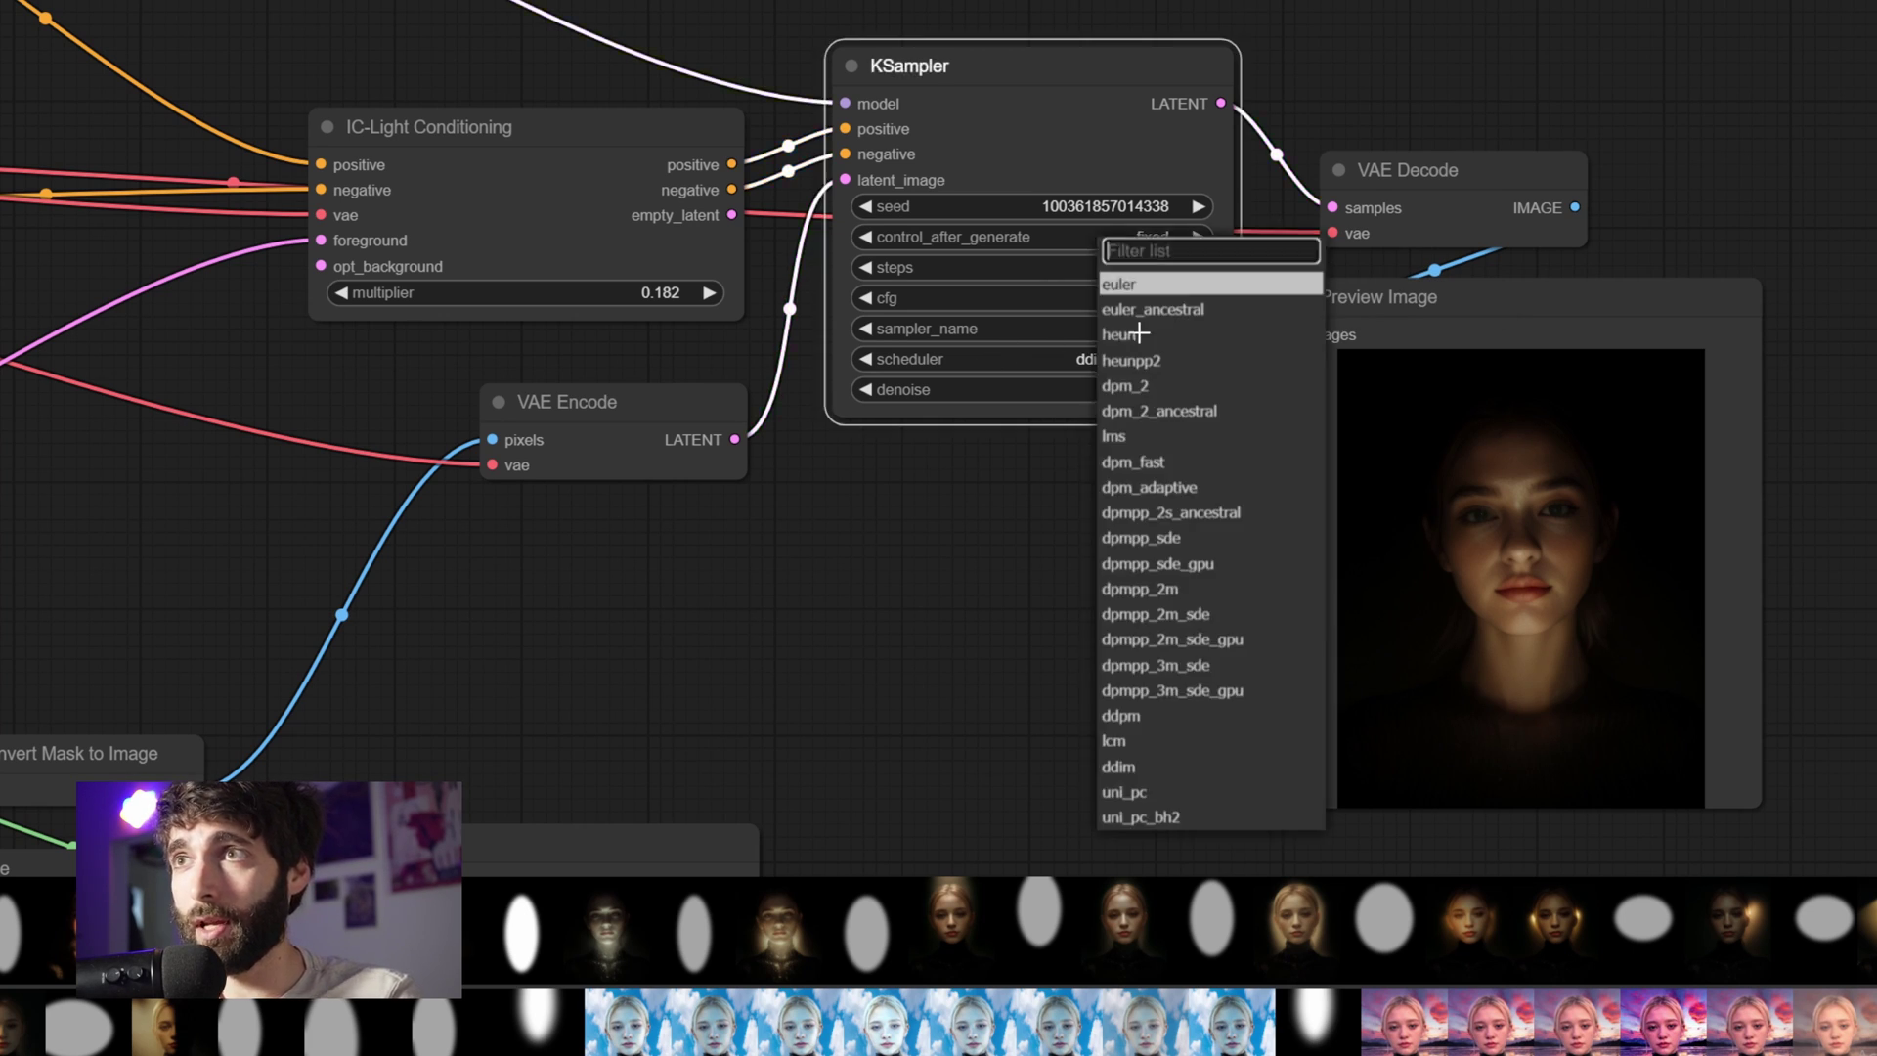
click(1222, 591)
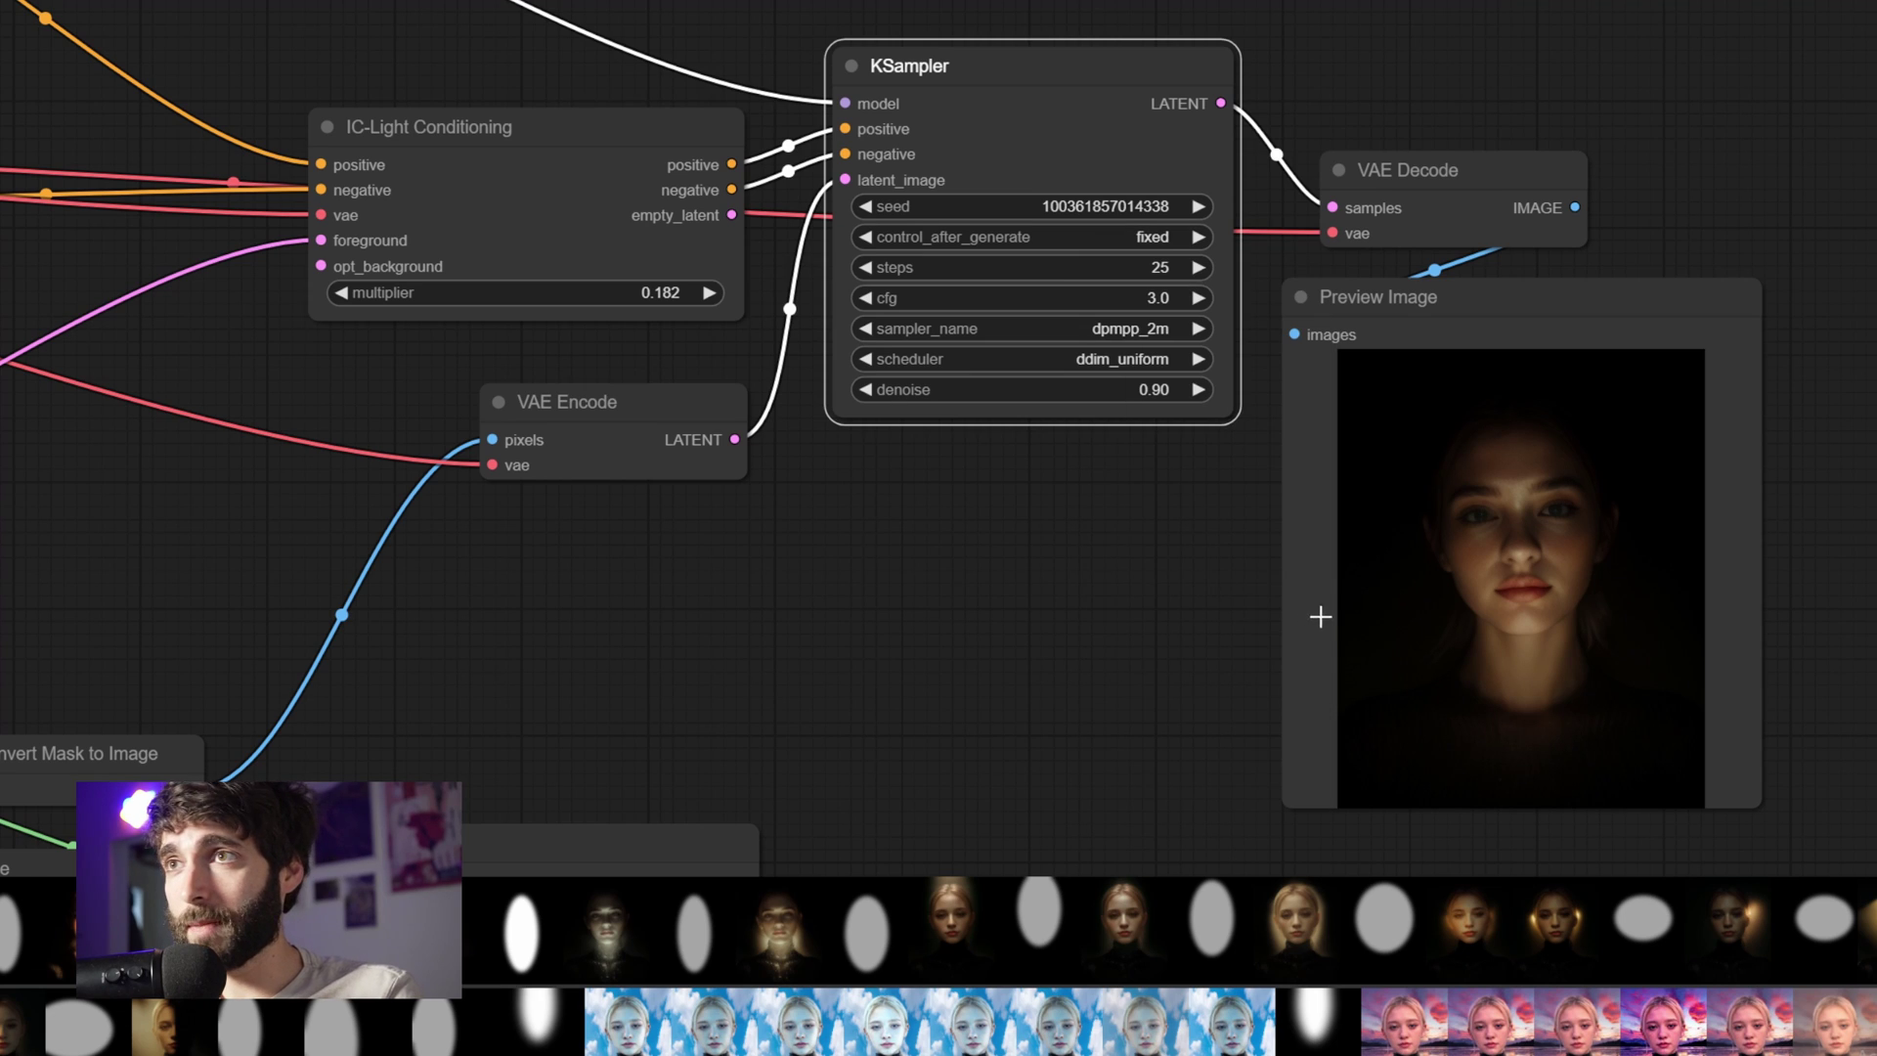
click(1120, 587)
click(1163, 382)
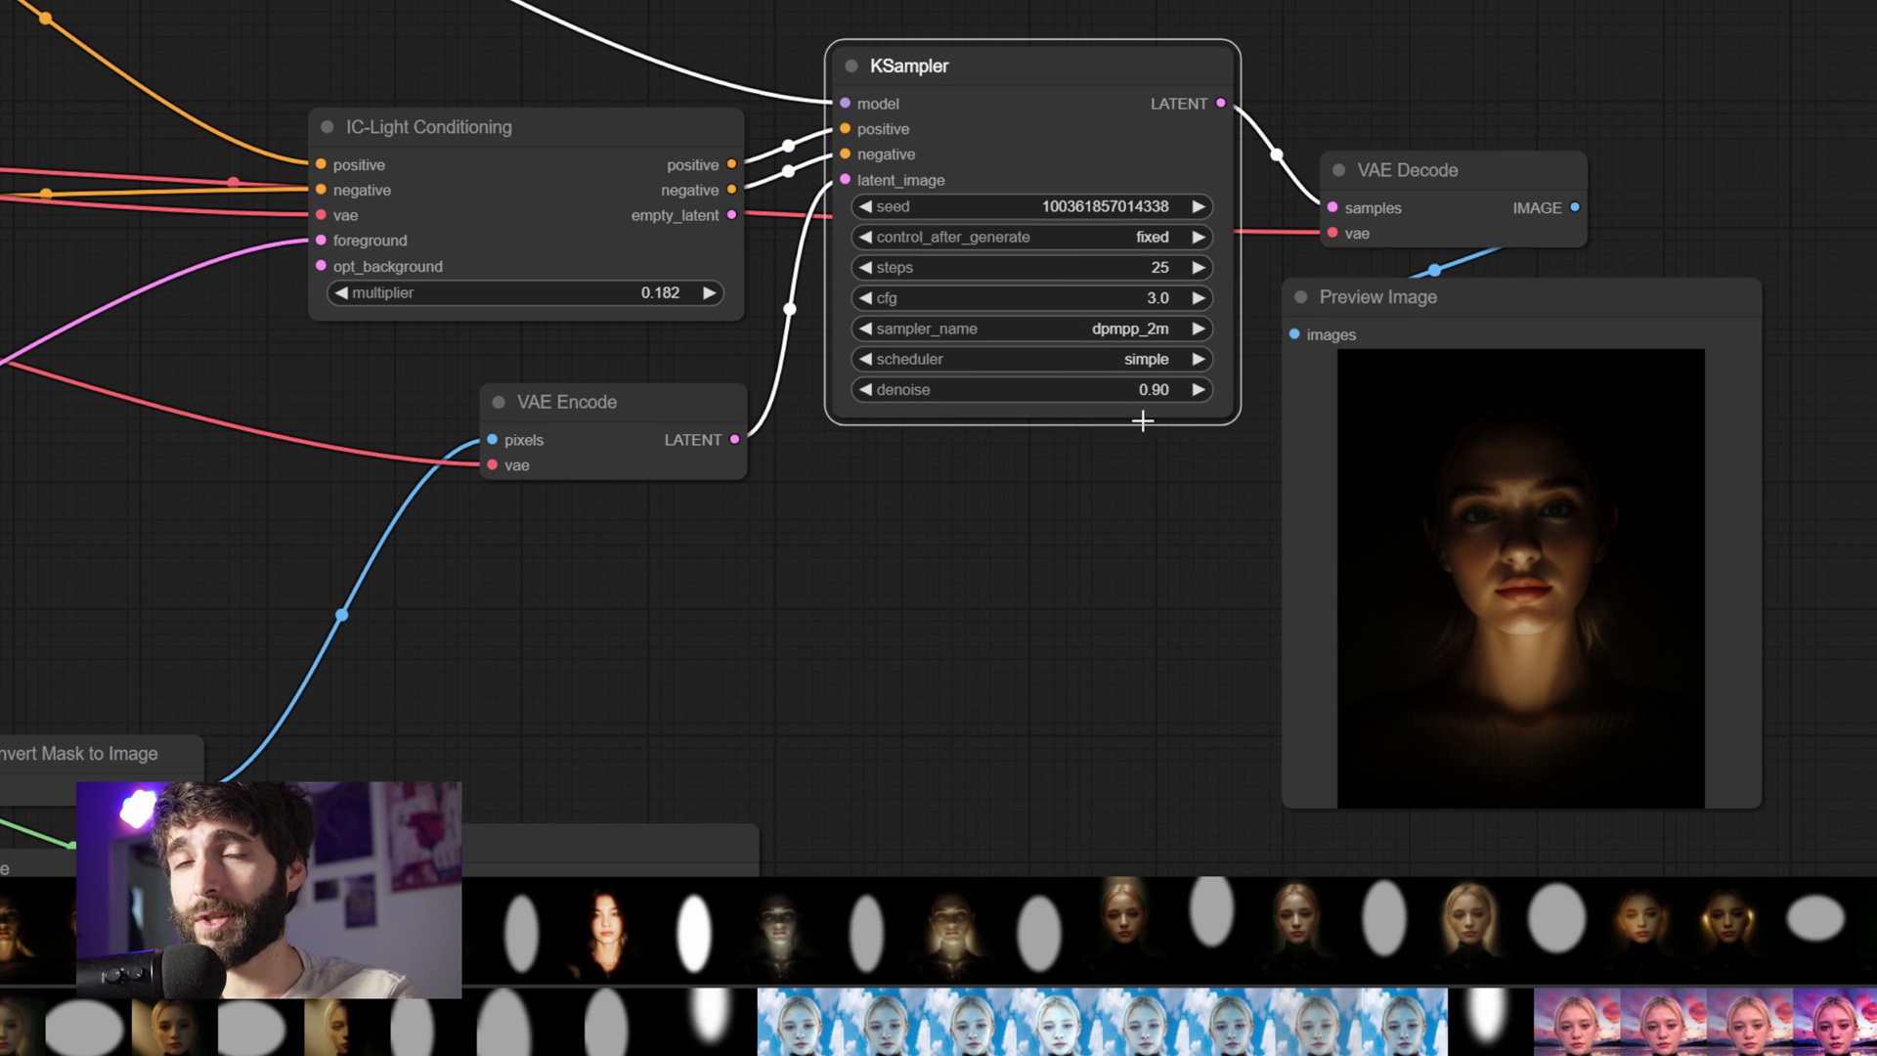
click(1146, 365)
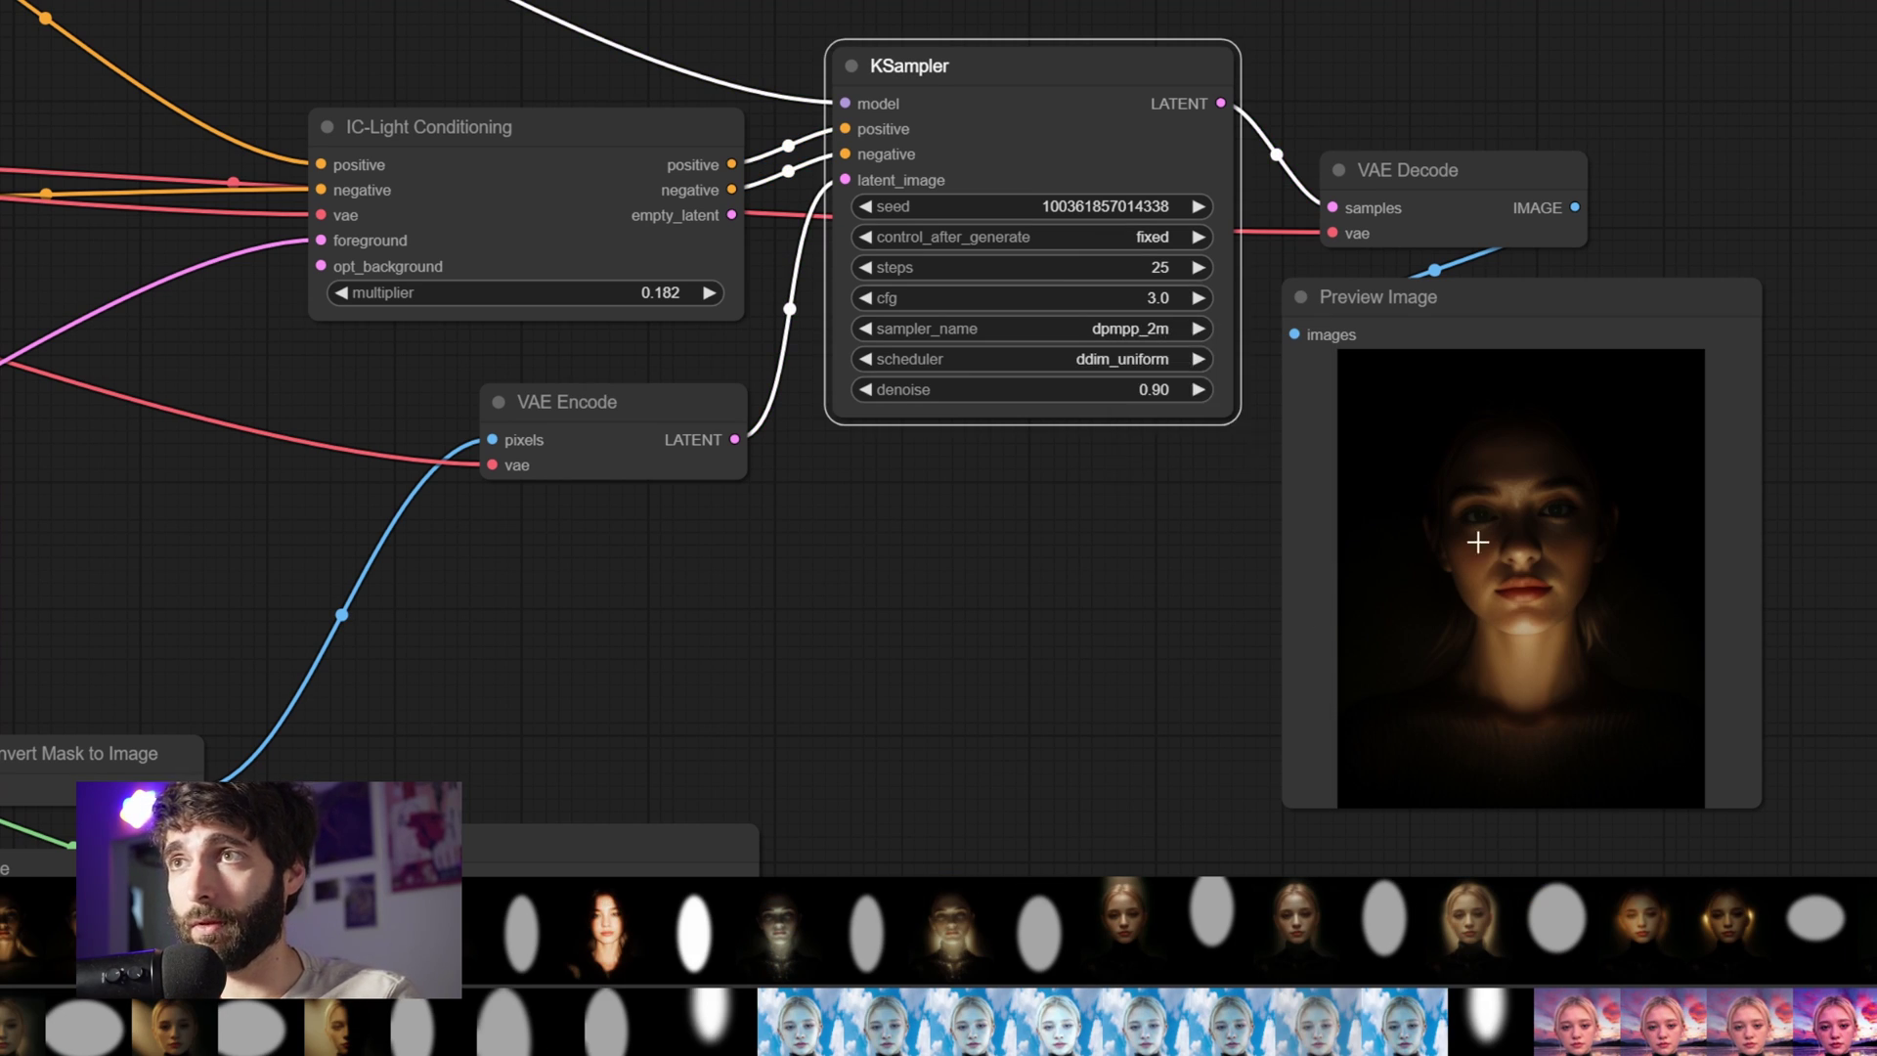
click(1114, 358)
click(1146, 449)
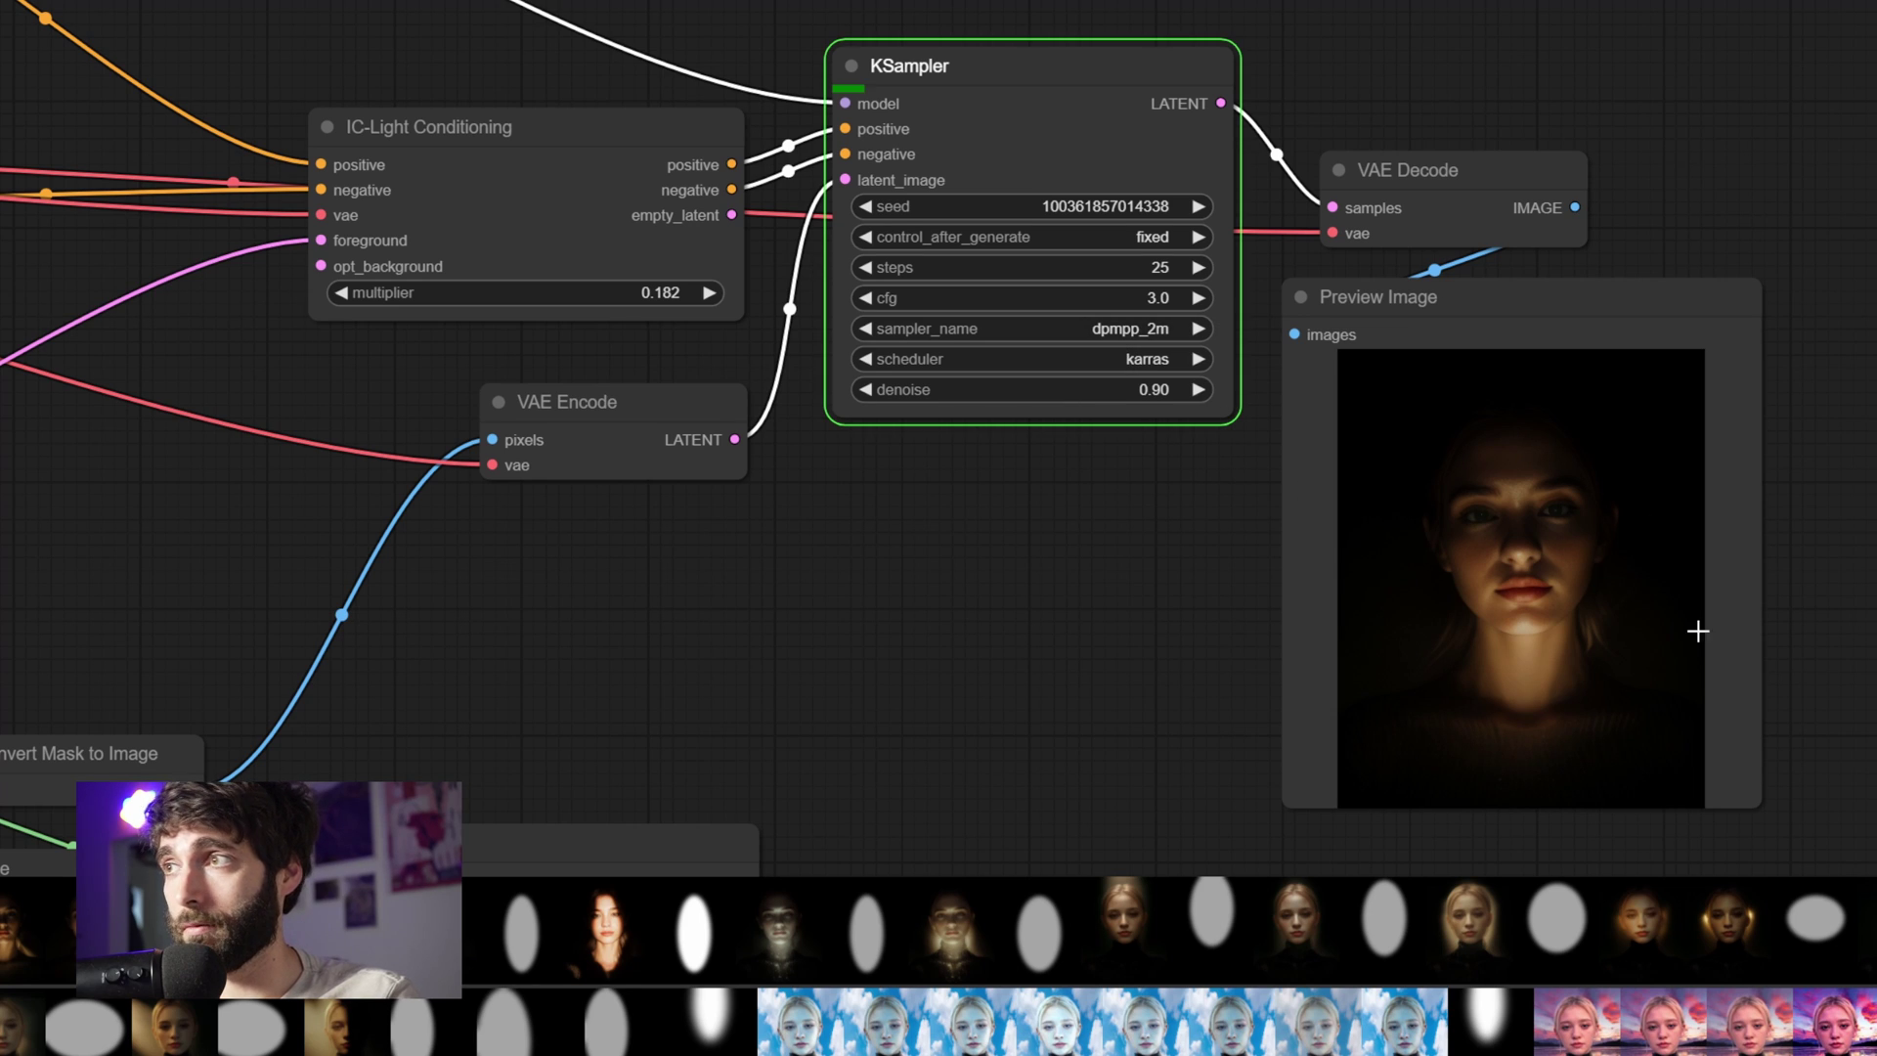
click(1146, 359)
click(1160, 469)
key(ctrl+Return)
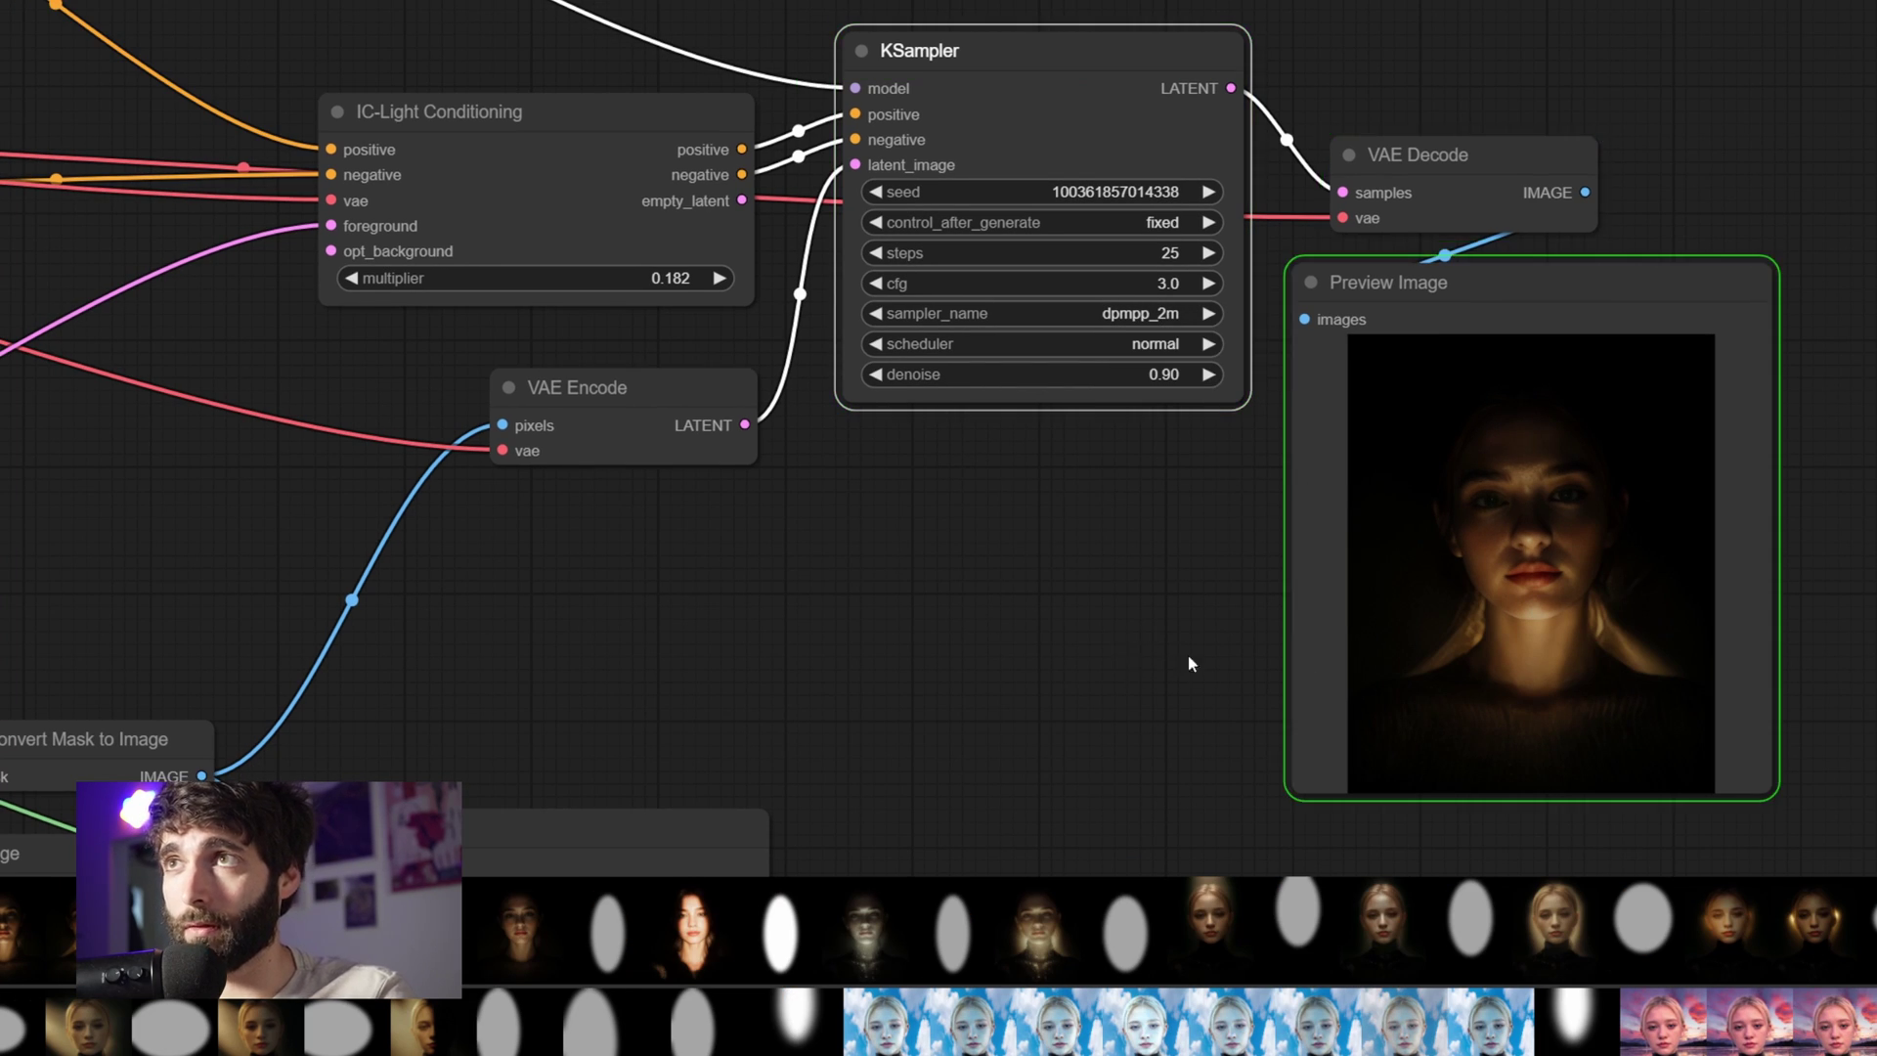
Try IC-Light Conditioning multipliers of 0.05, 0.1 and 0.25 in turn
scroll(1123, 625, down, 1)
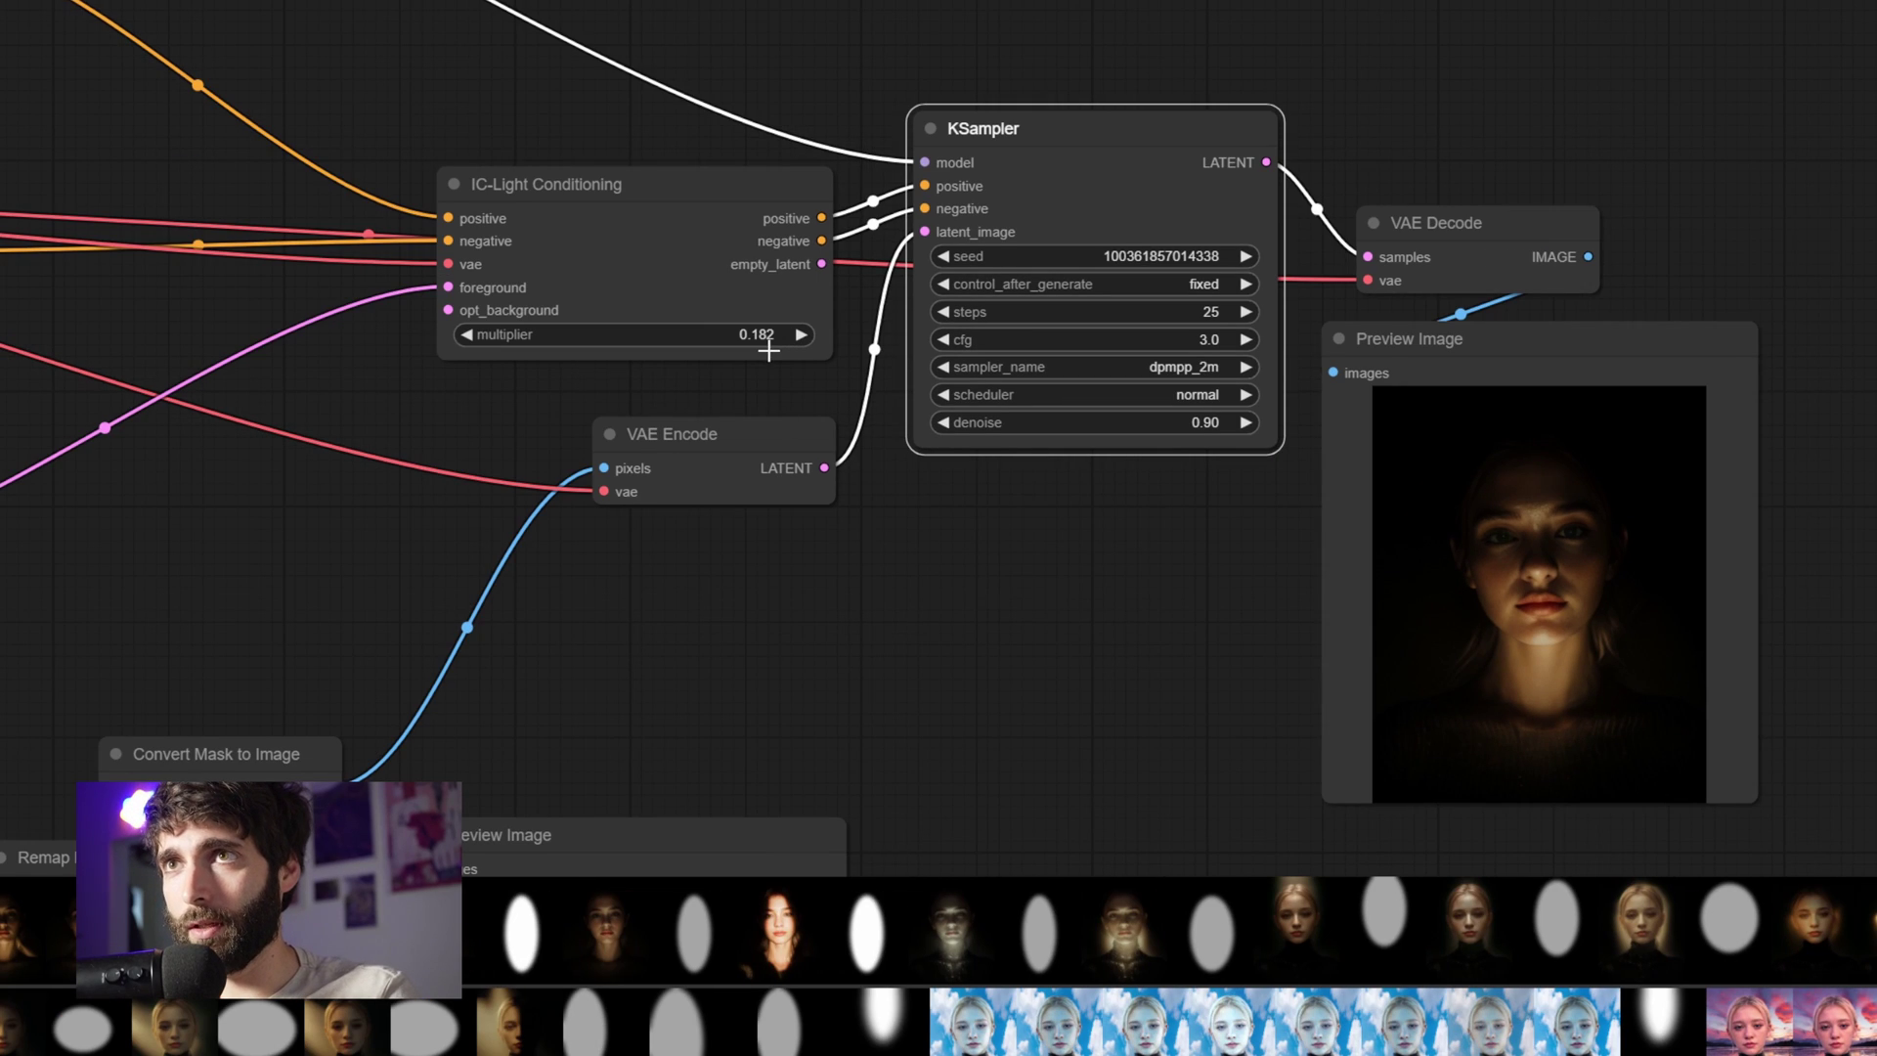
click(740, 336)
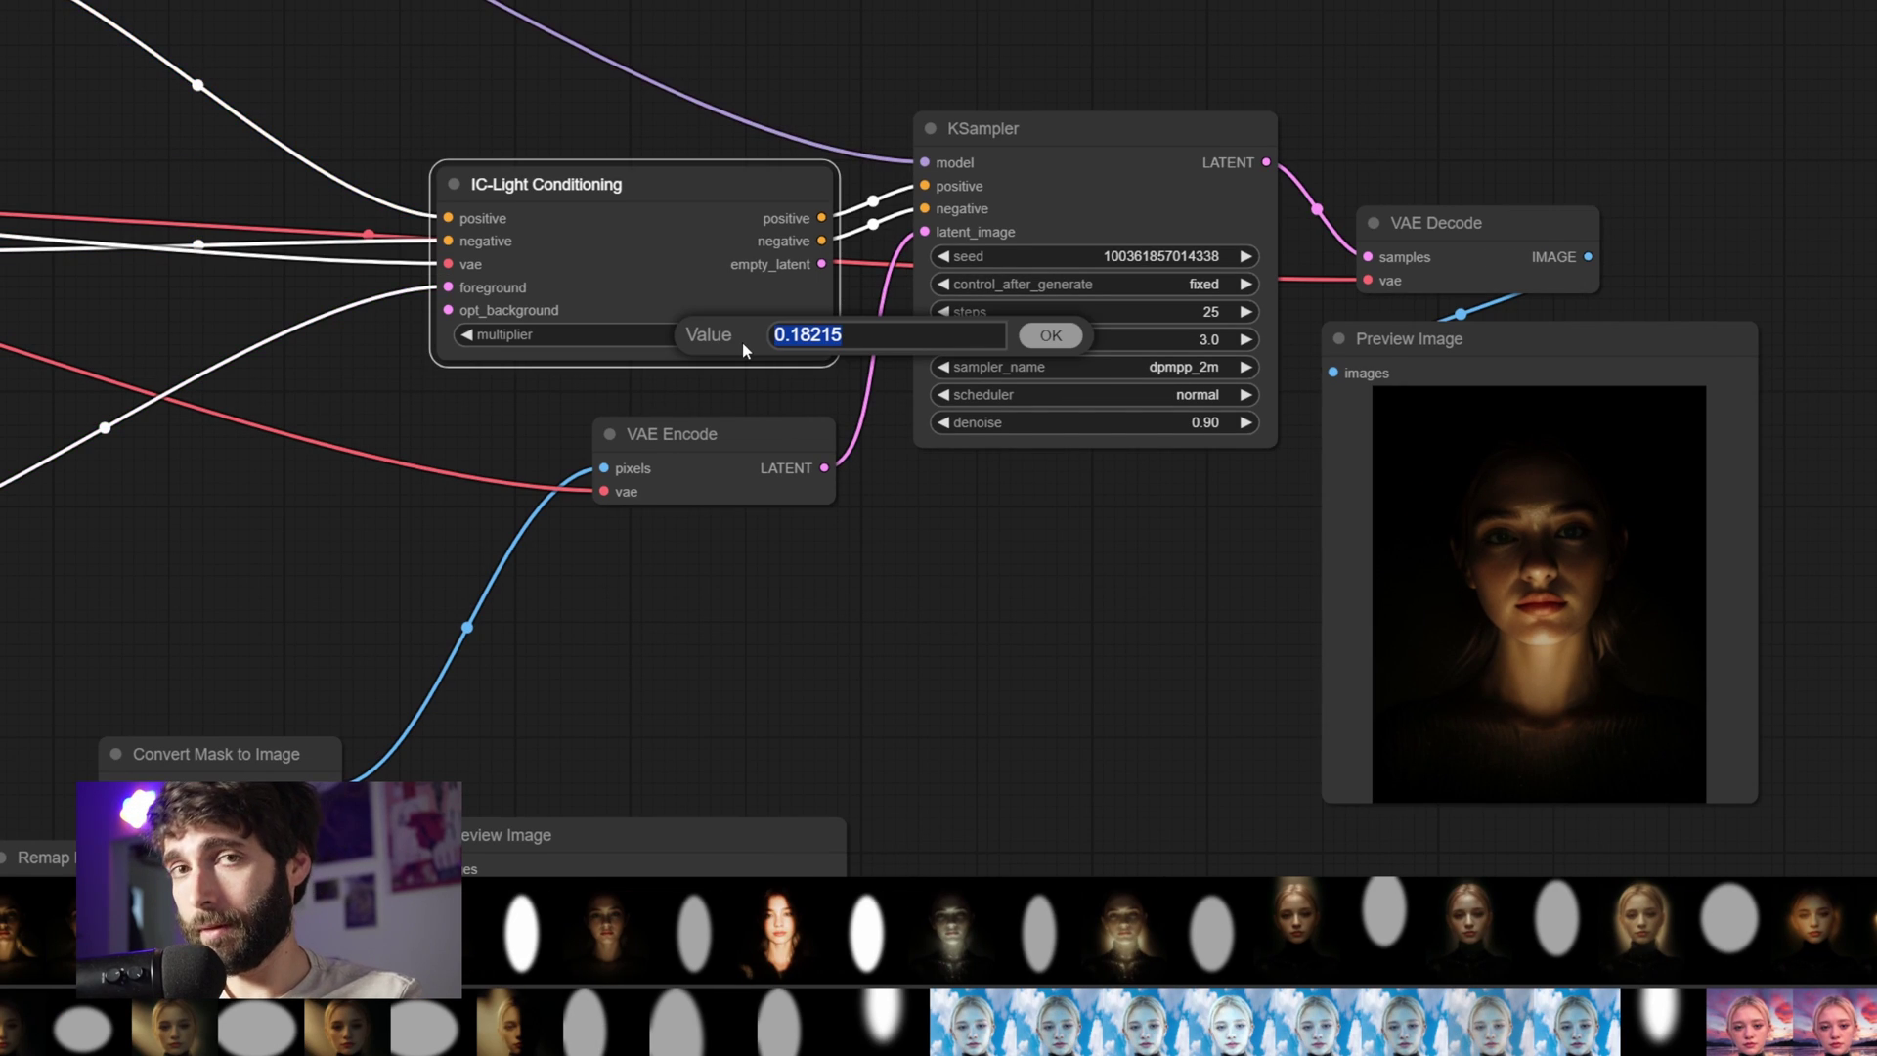
text(0.05)
key(Return)
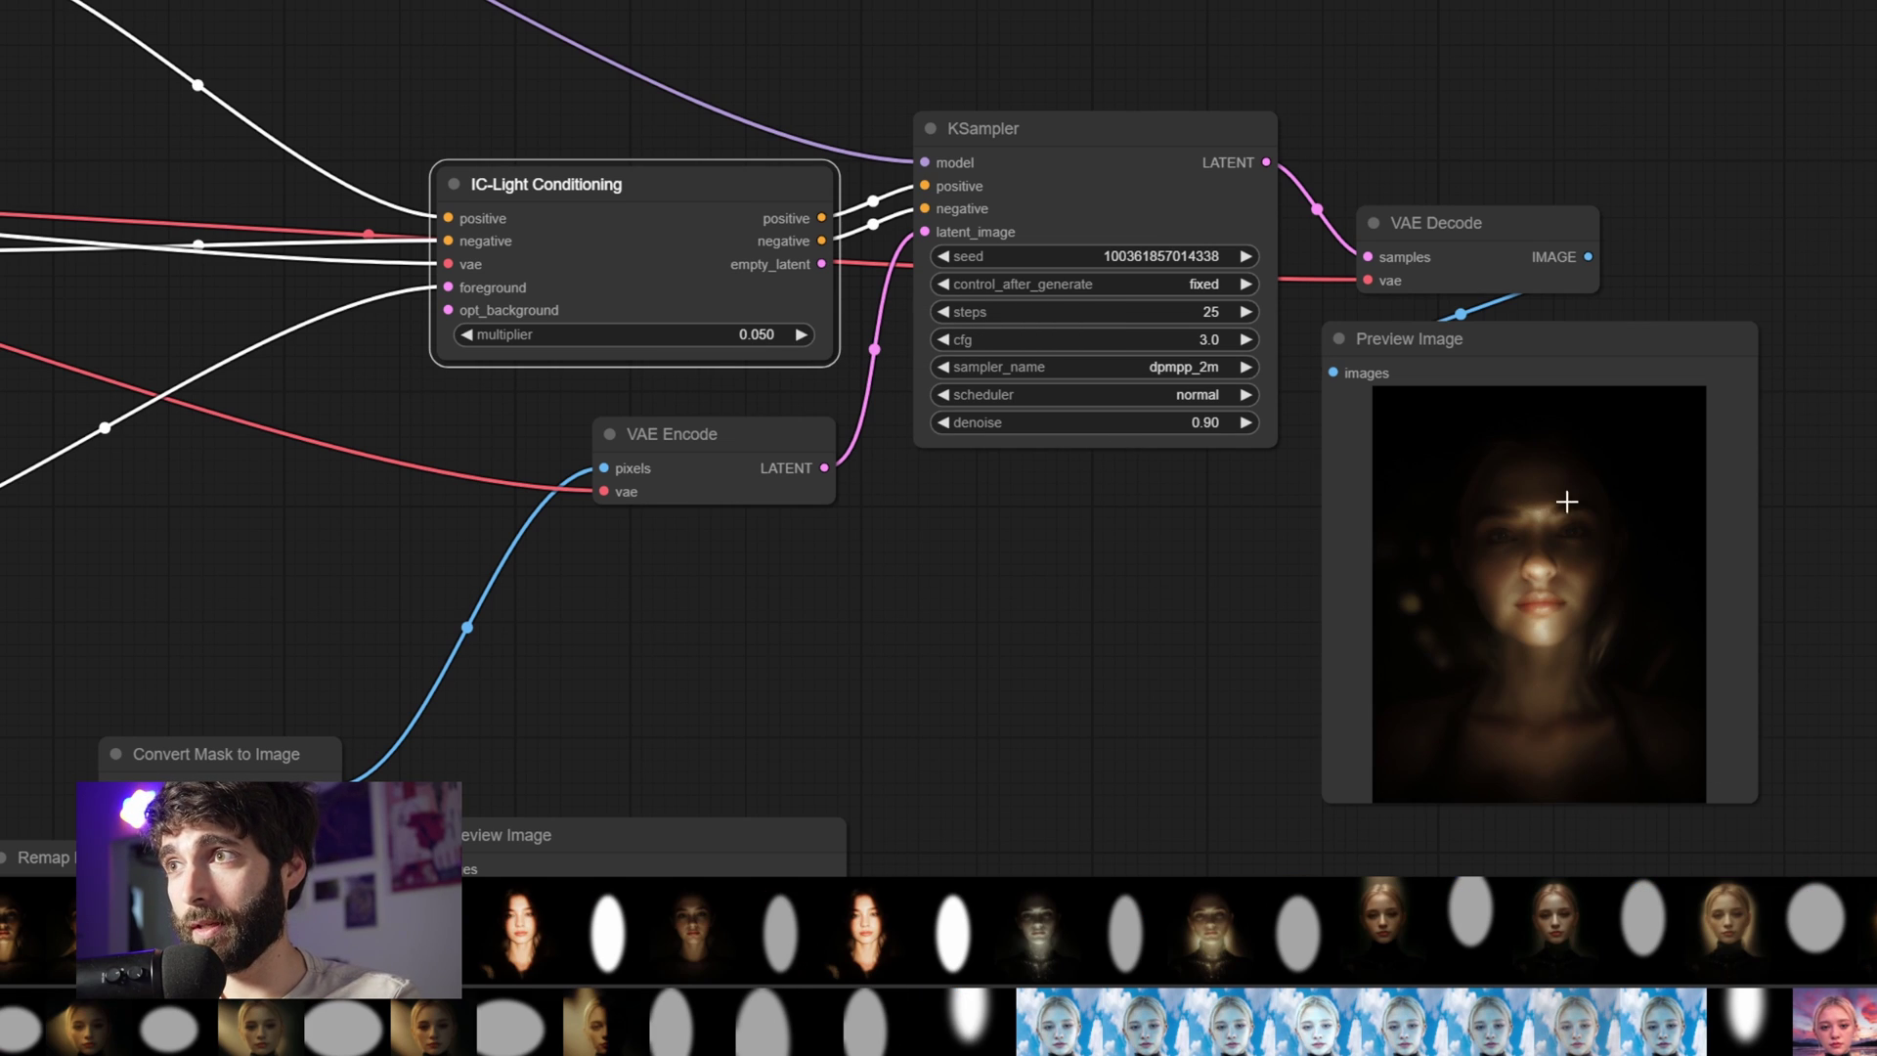
click(729, 341)
text(0)
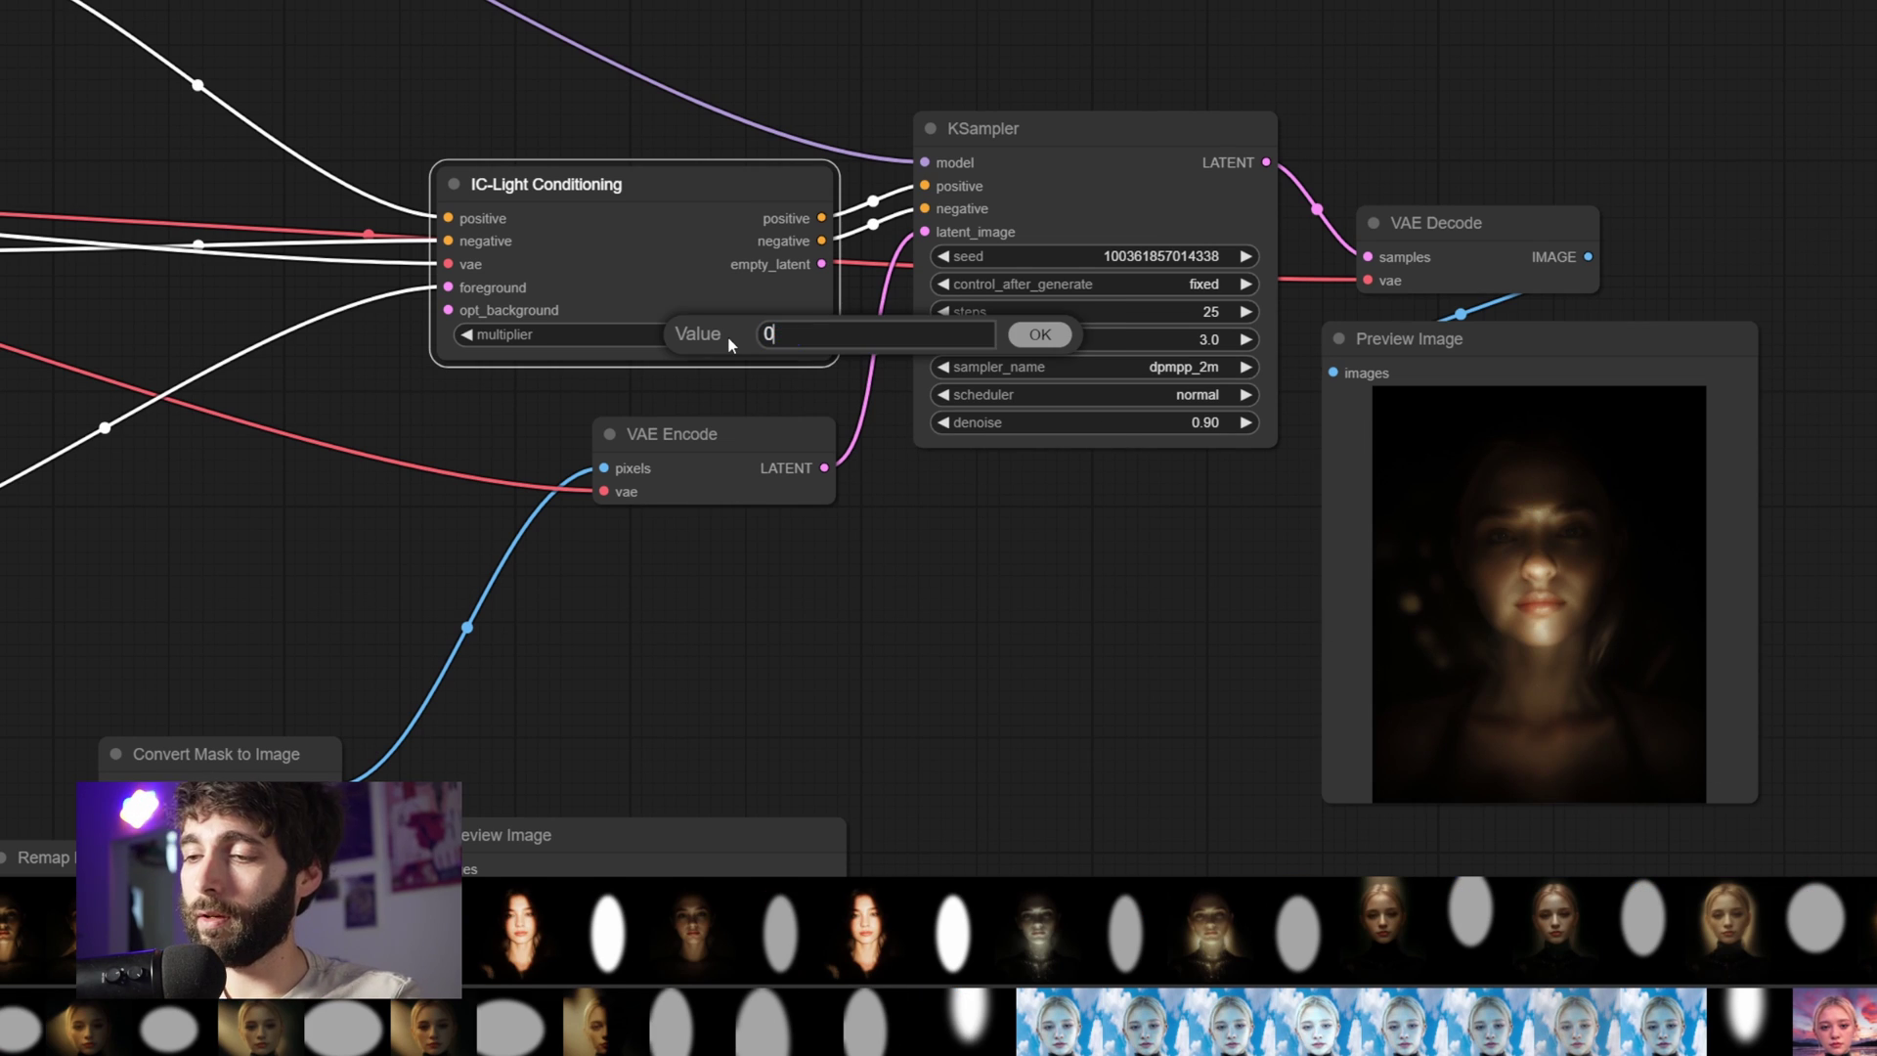
text(.1)
key(Return)
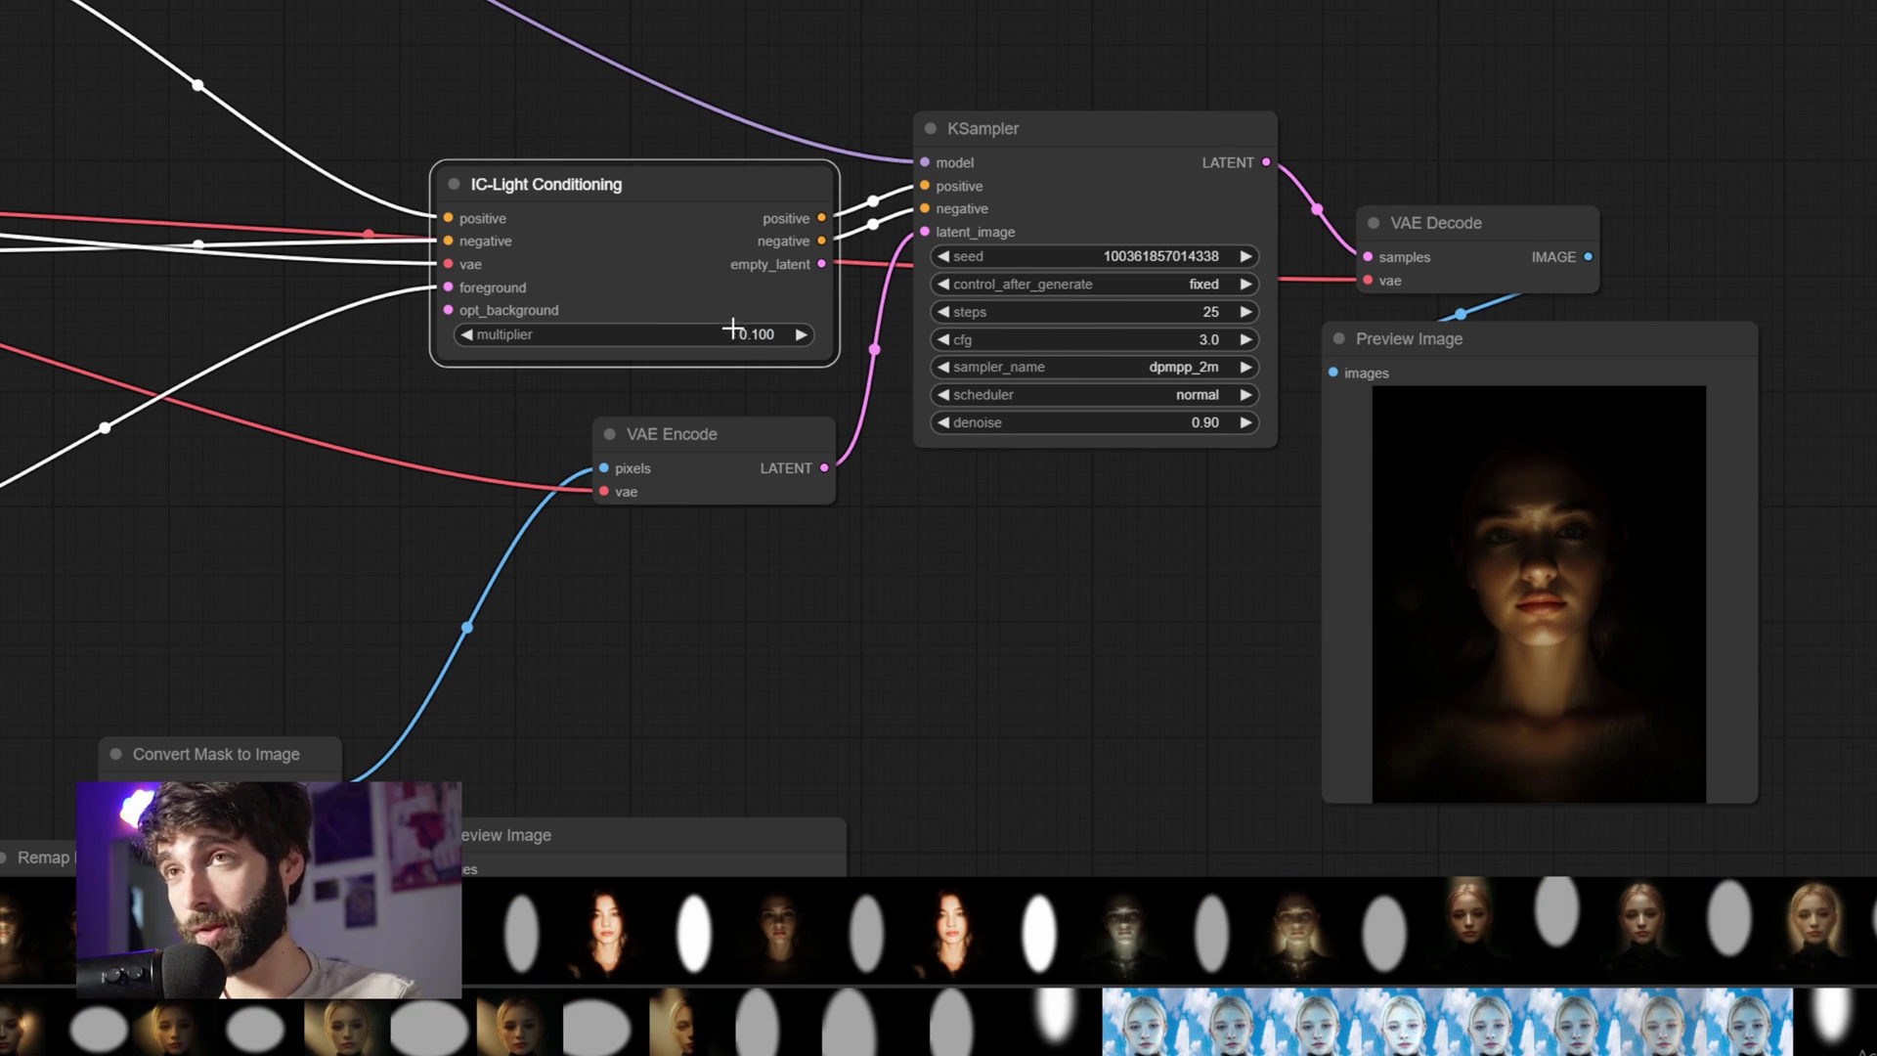
click(732, 328)
text(0.2)
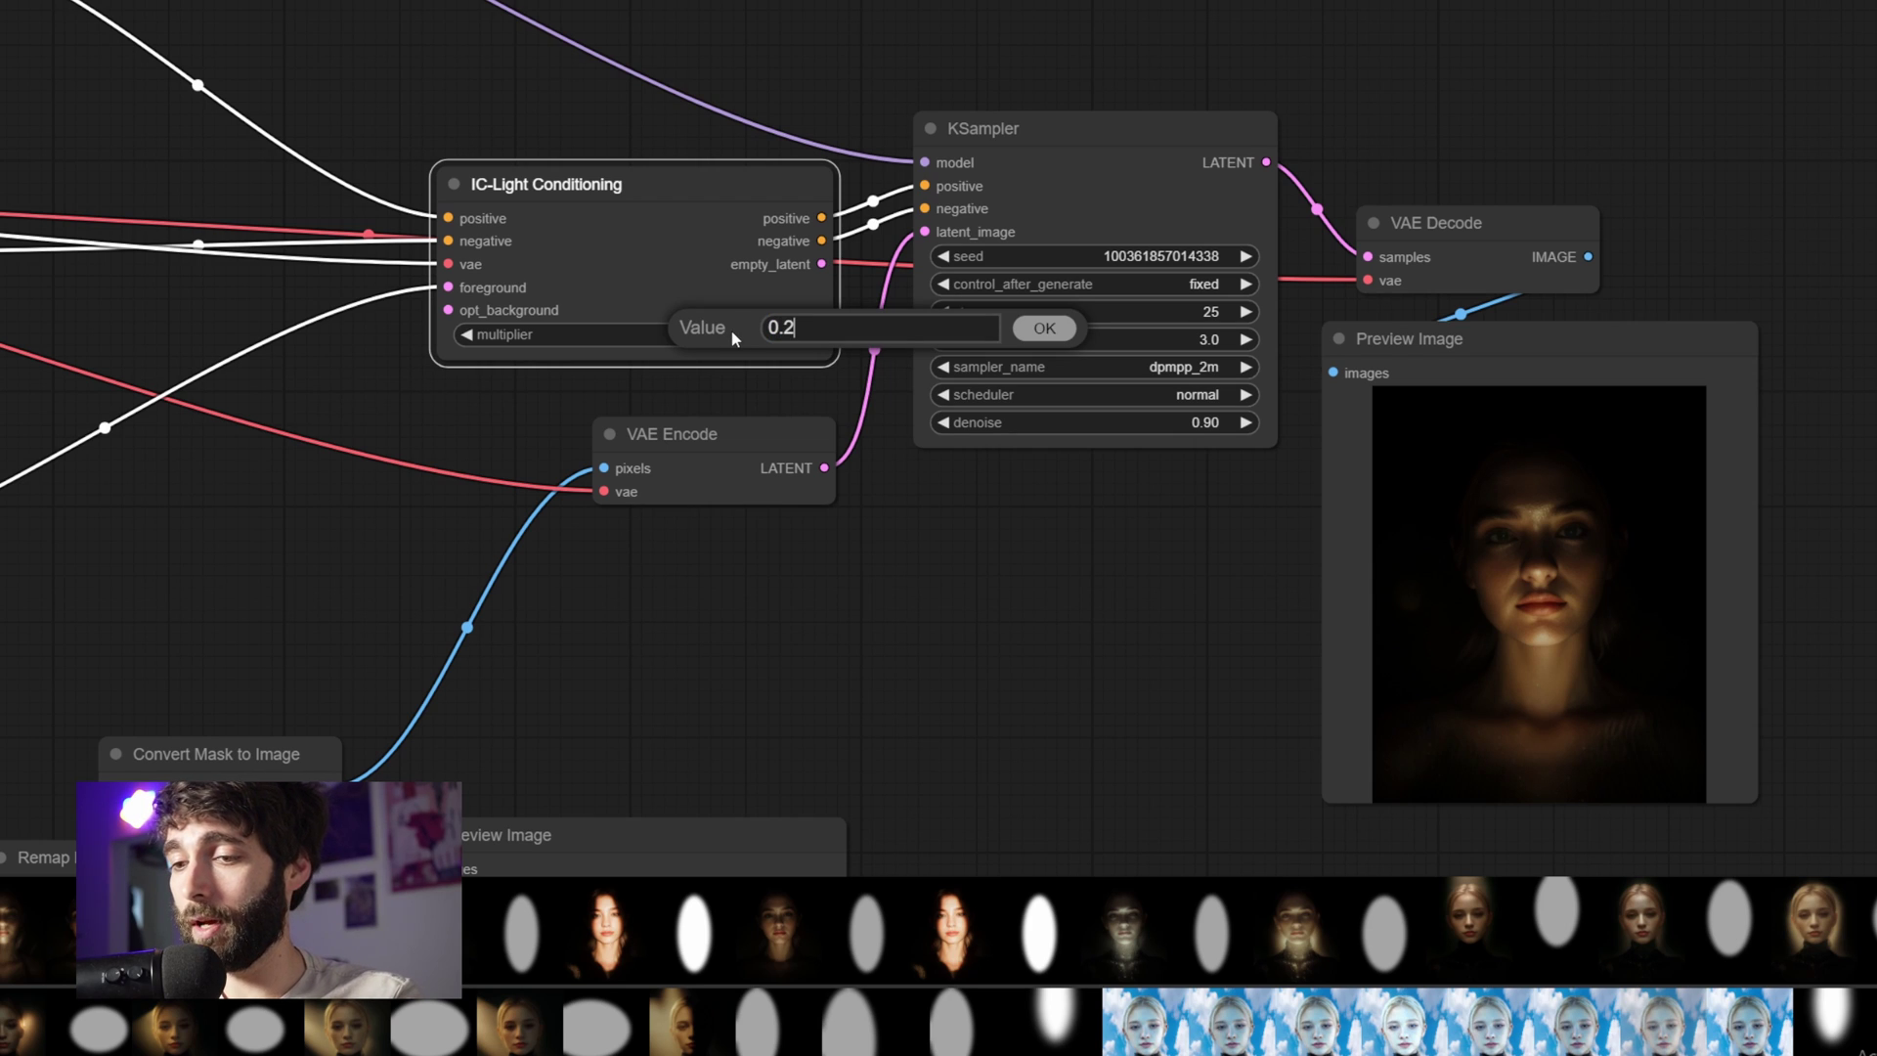
text(5)
key(Return)
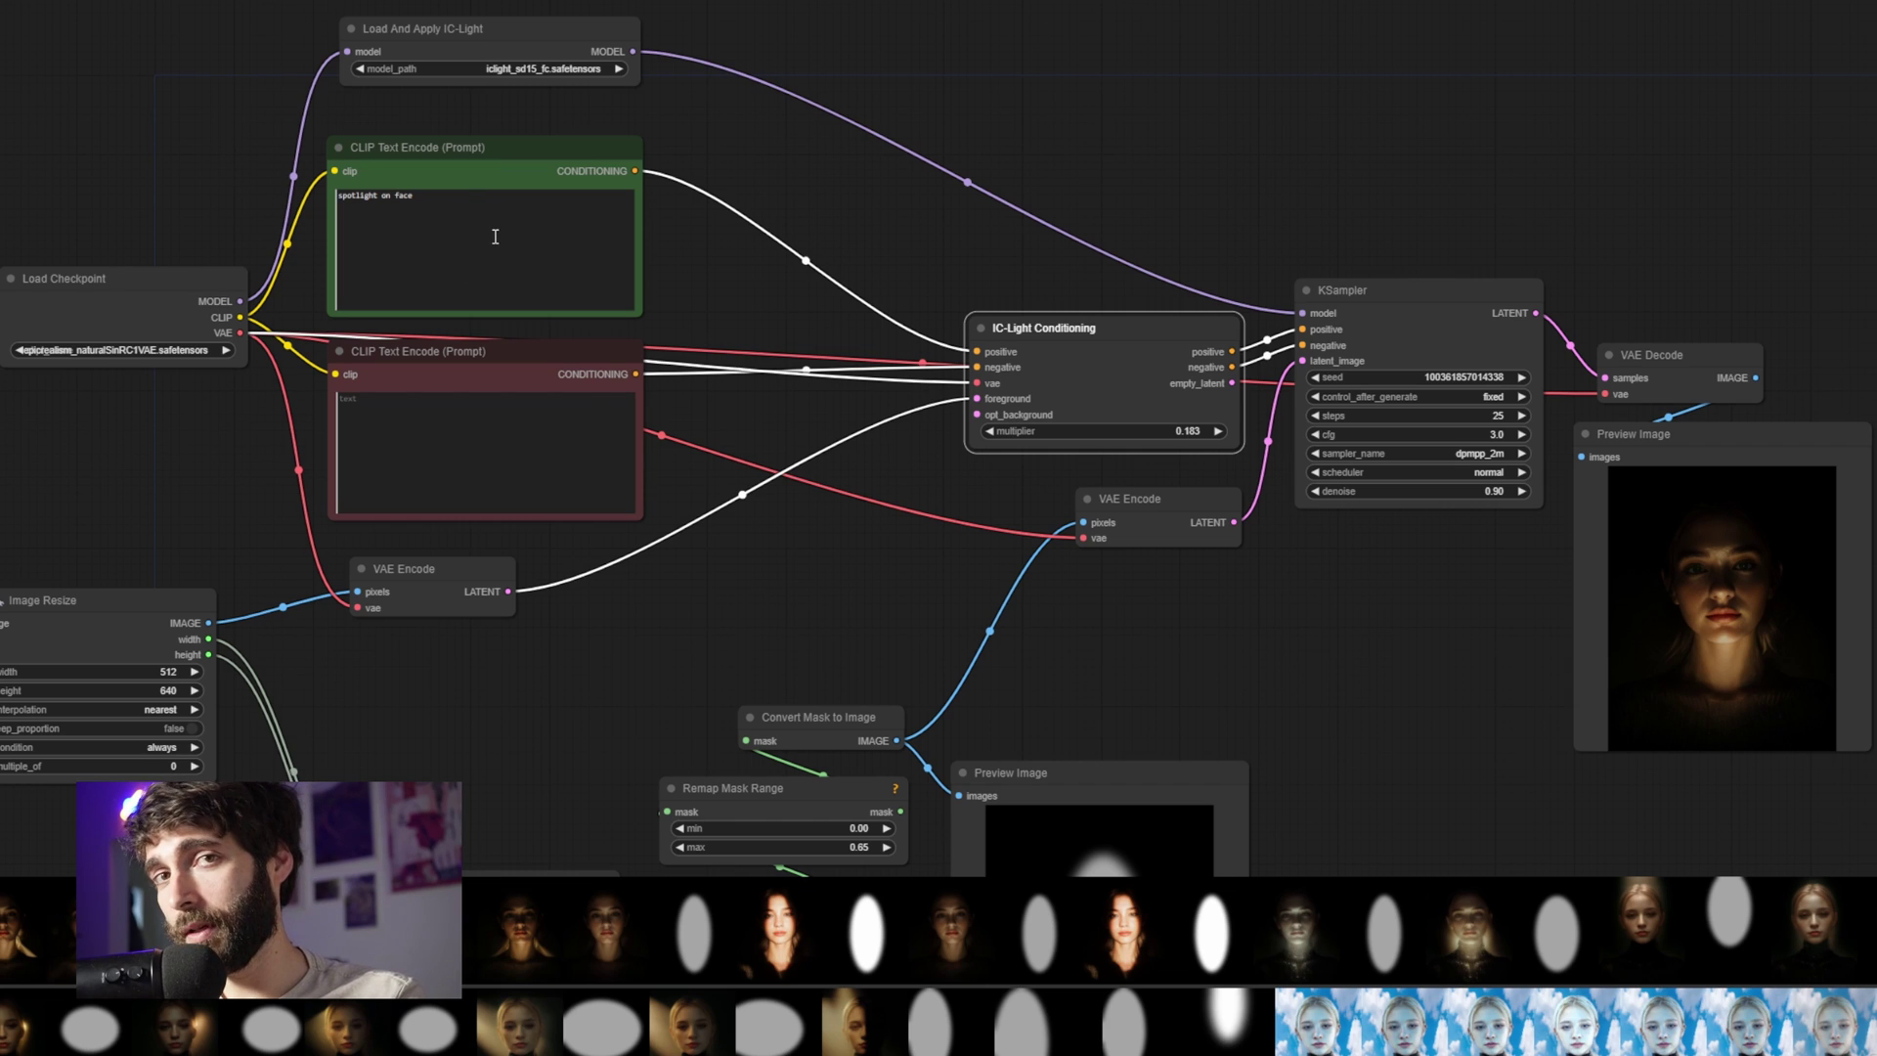
Trim the positive prompt down to 'spotlight' and generate a new portrait
click(462, 219)
key(BackSpace)
key(BackSpace)
key(BackSpace)
key(BackSpace)
key(BackSpace)
key(BackSpace)
key(BackSpace)
key(BackSpace)
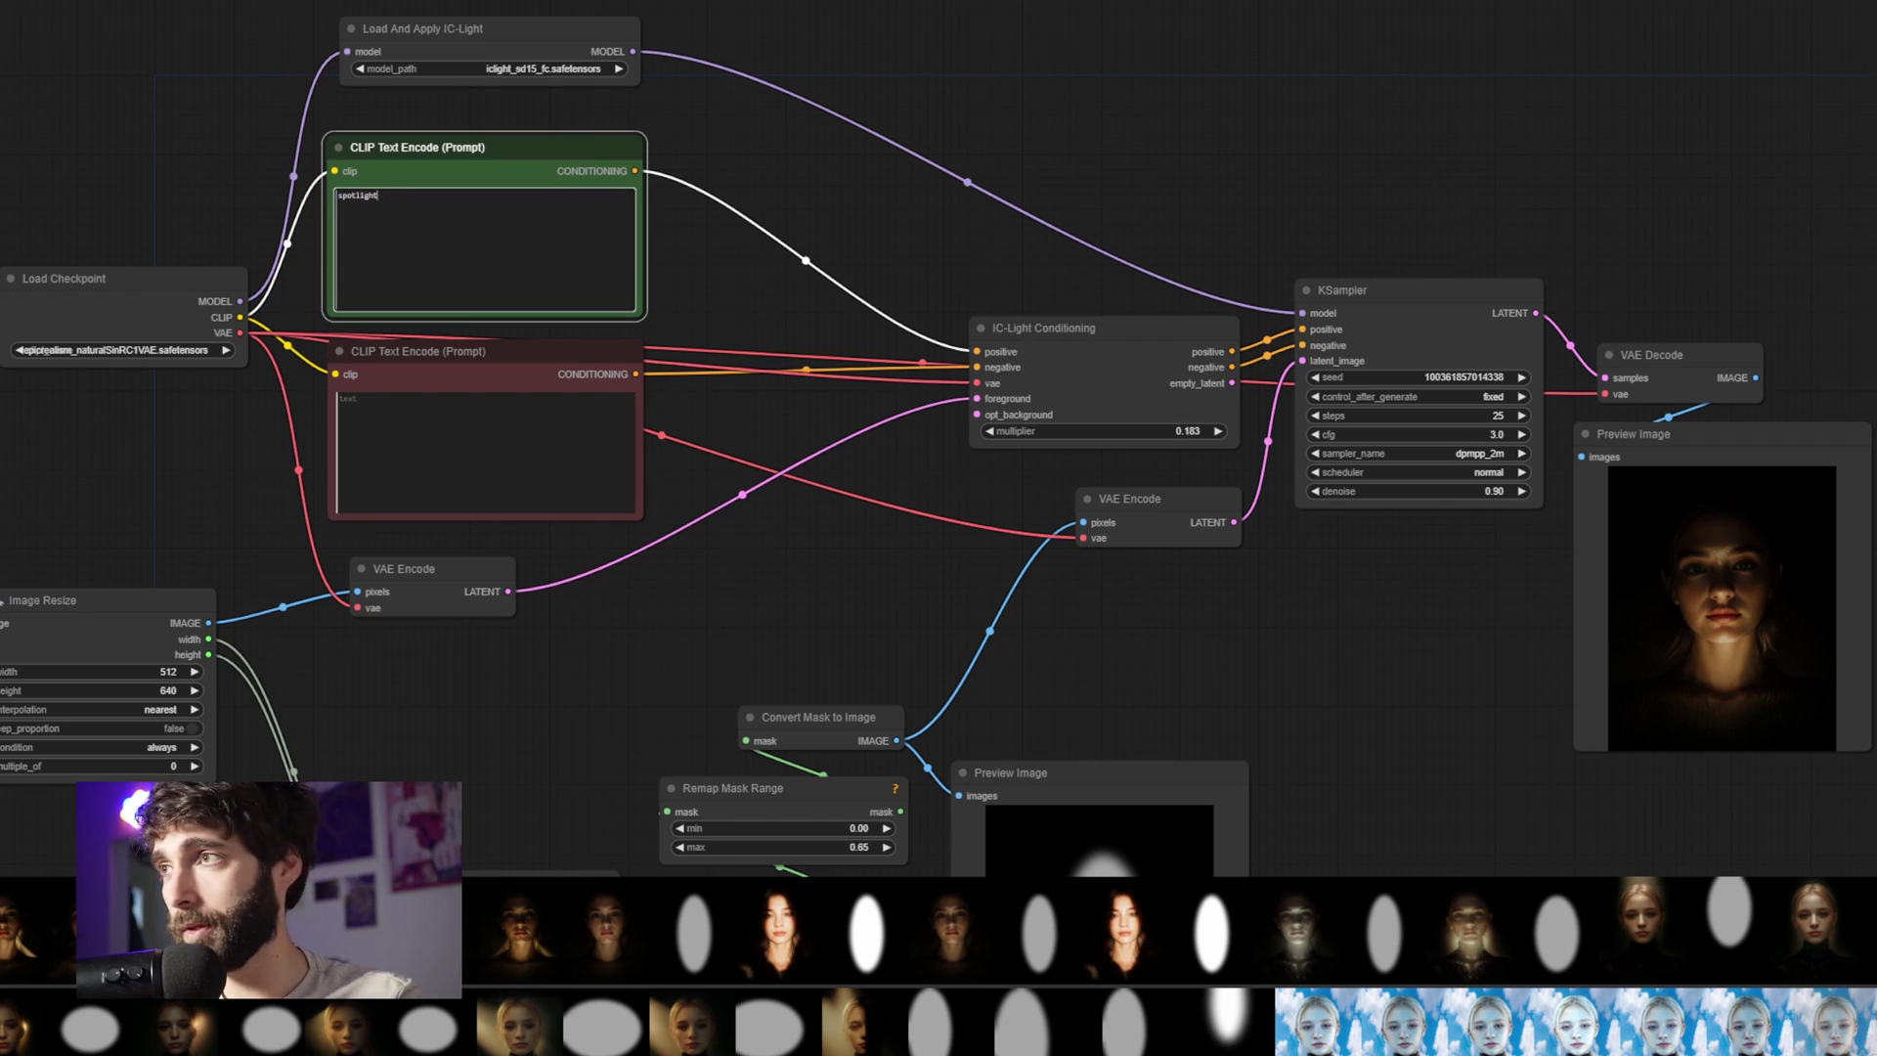
key(ctrl+Return)
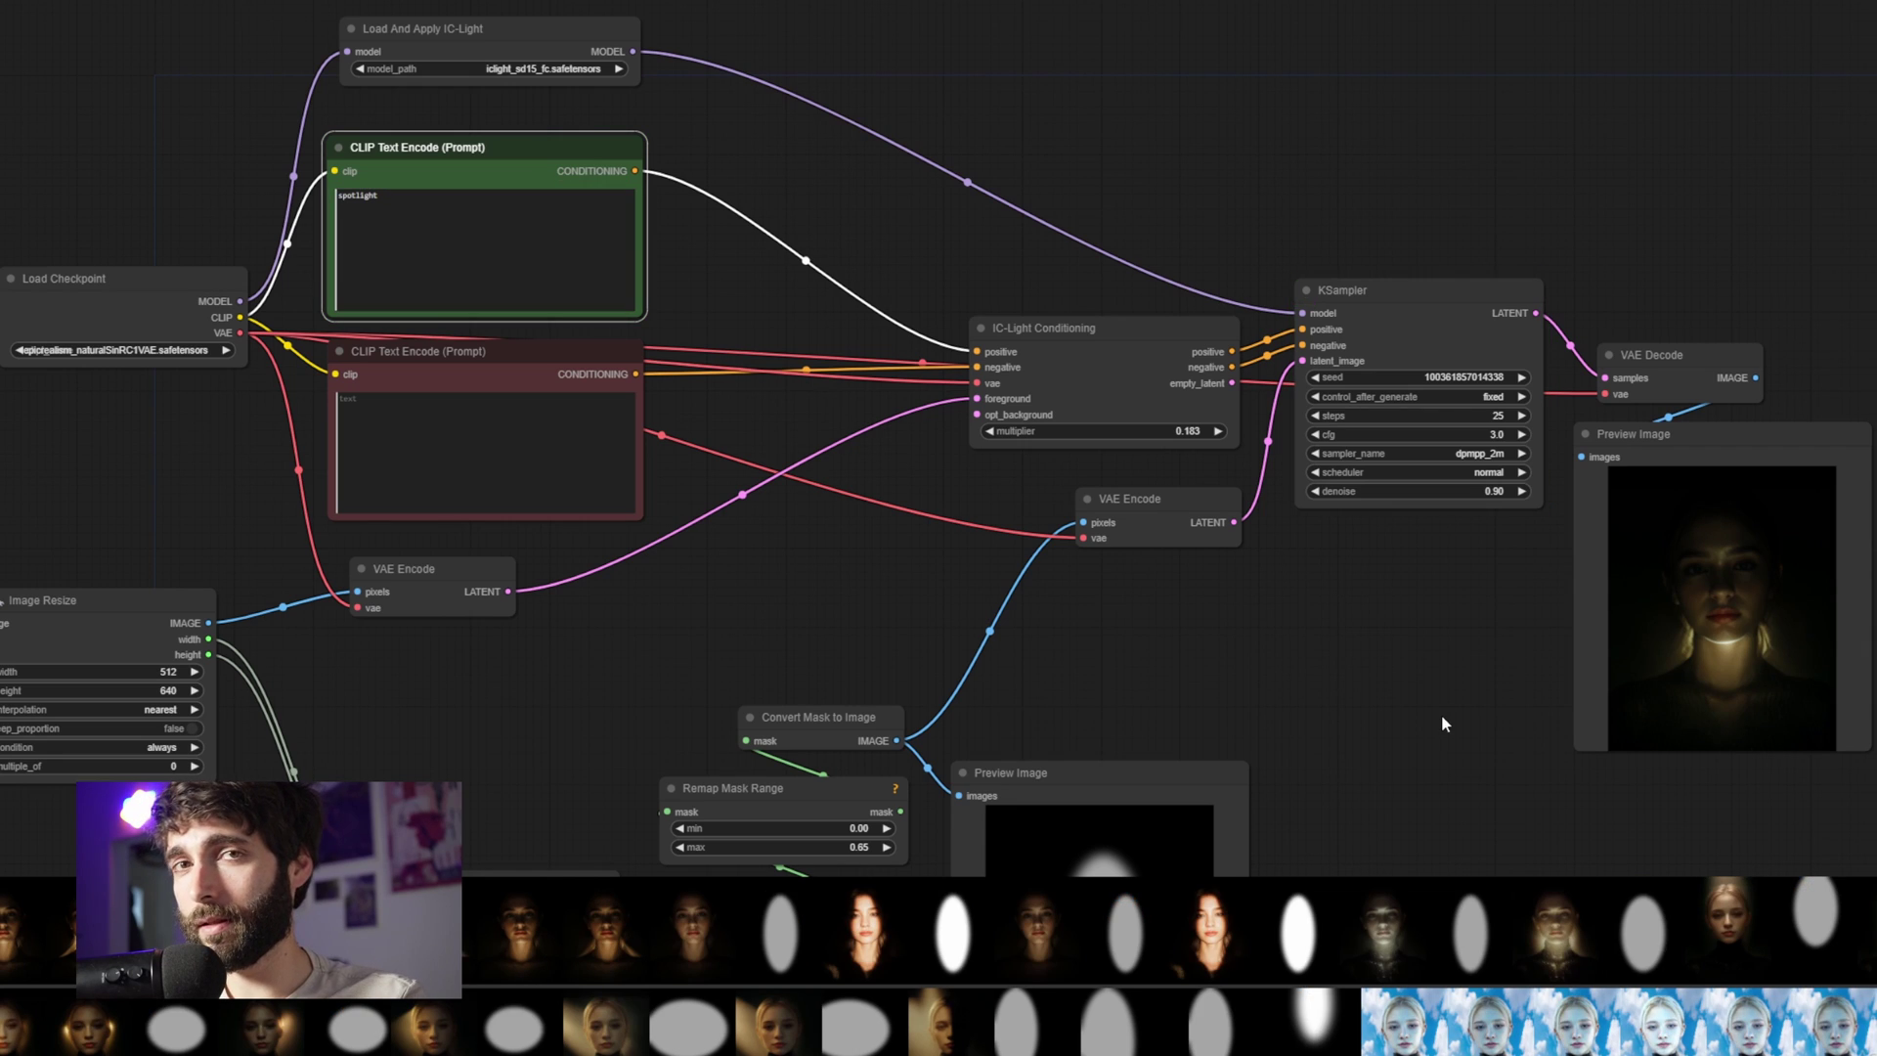
Select the whole positive prompt and start replacing it, typing 'snoo'
click(479, 282)
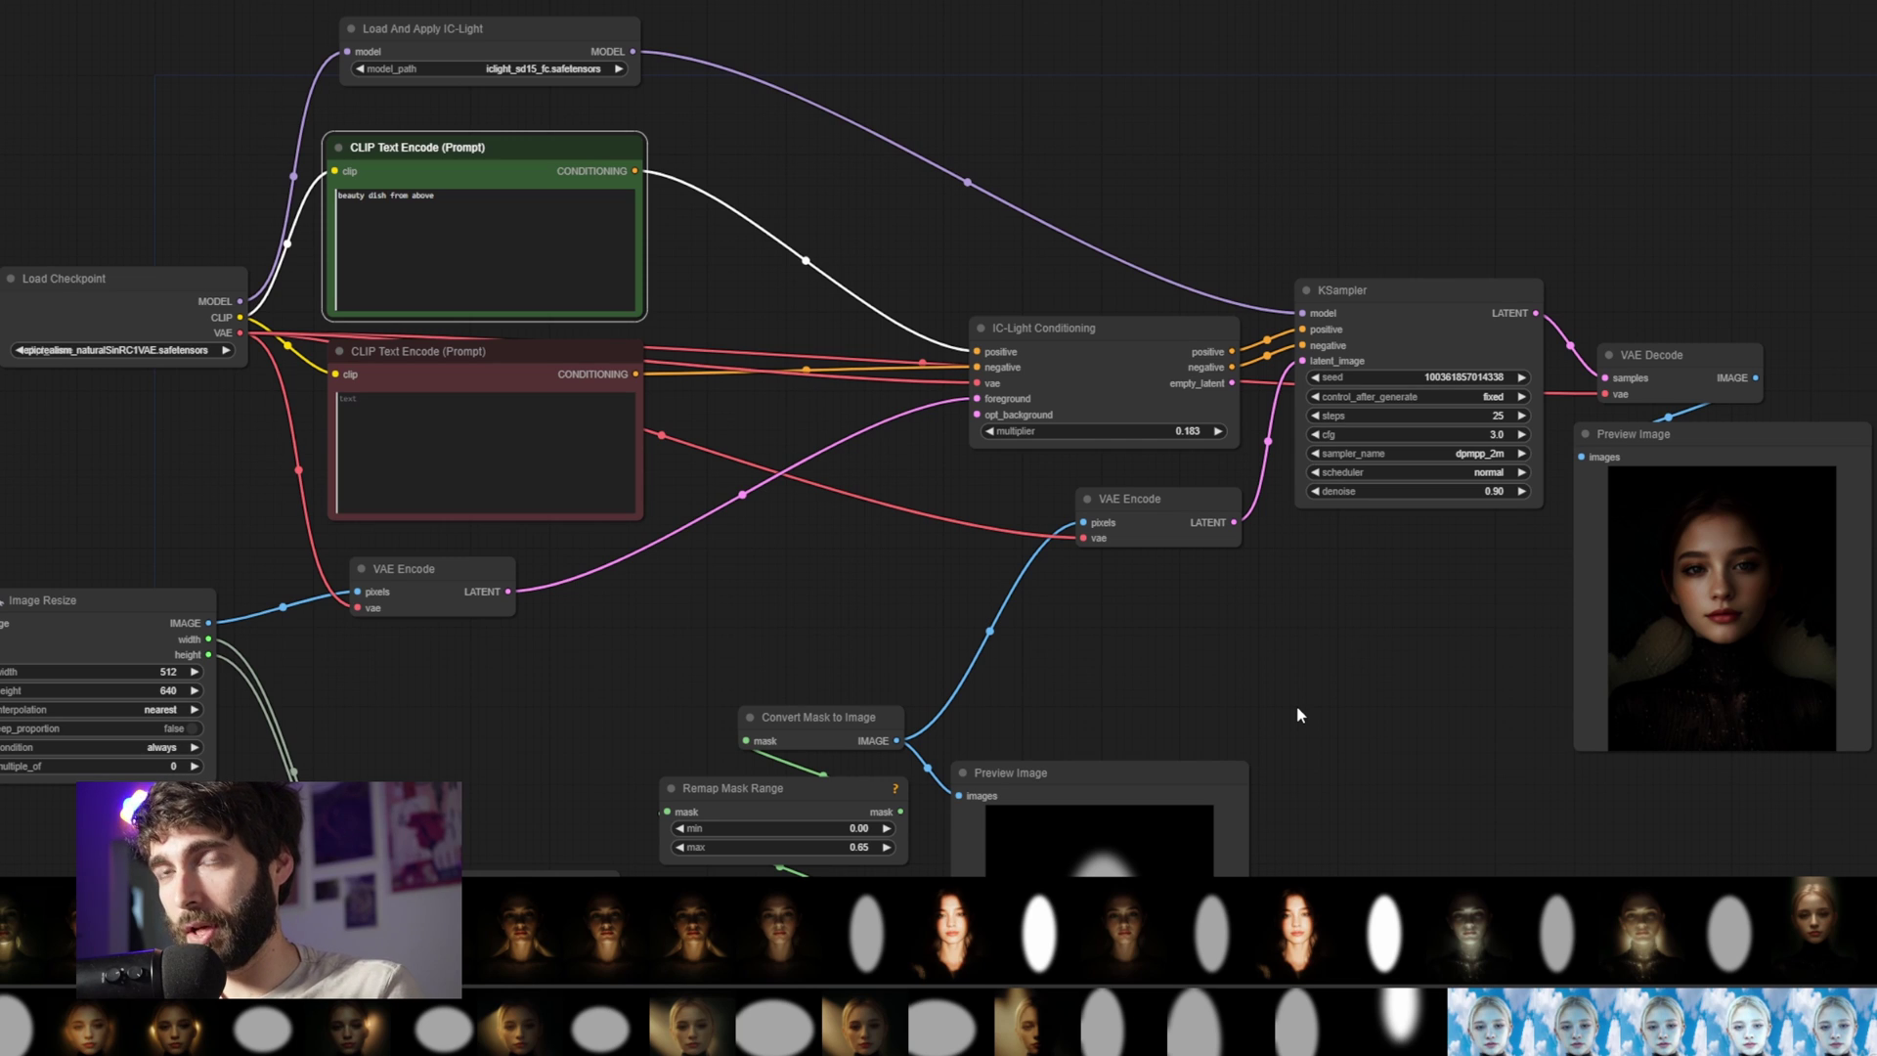
click(1298, 715)
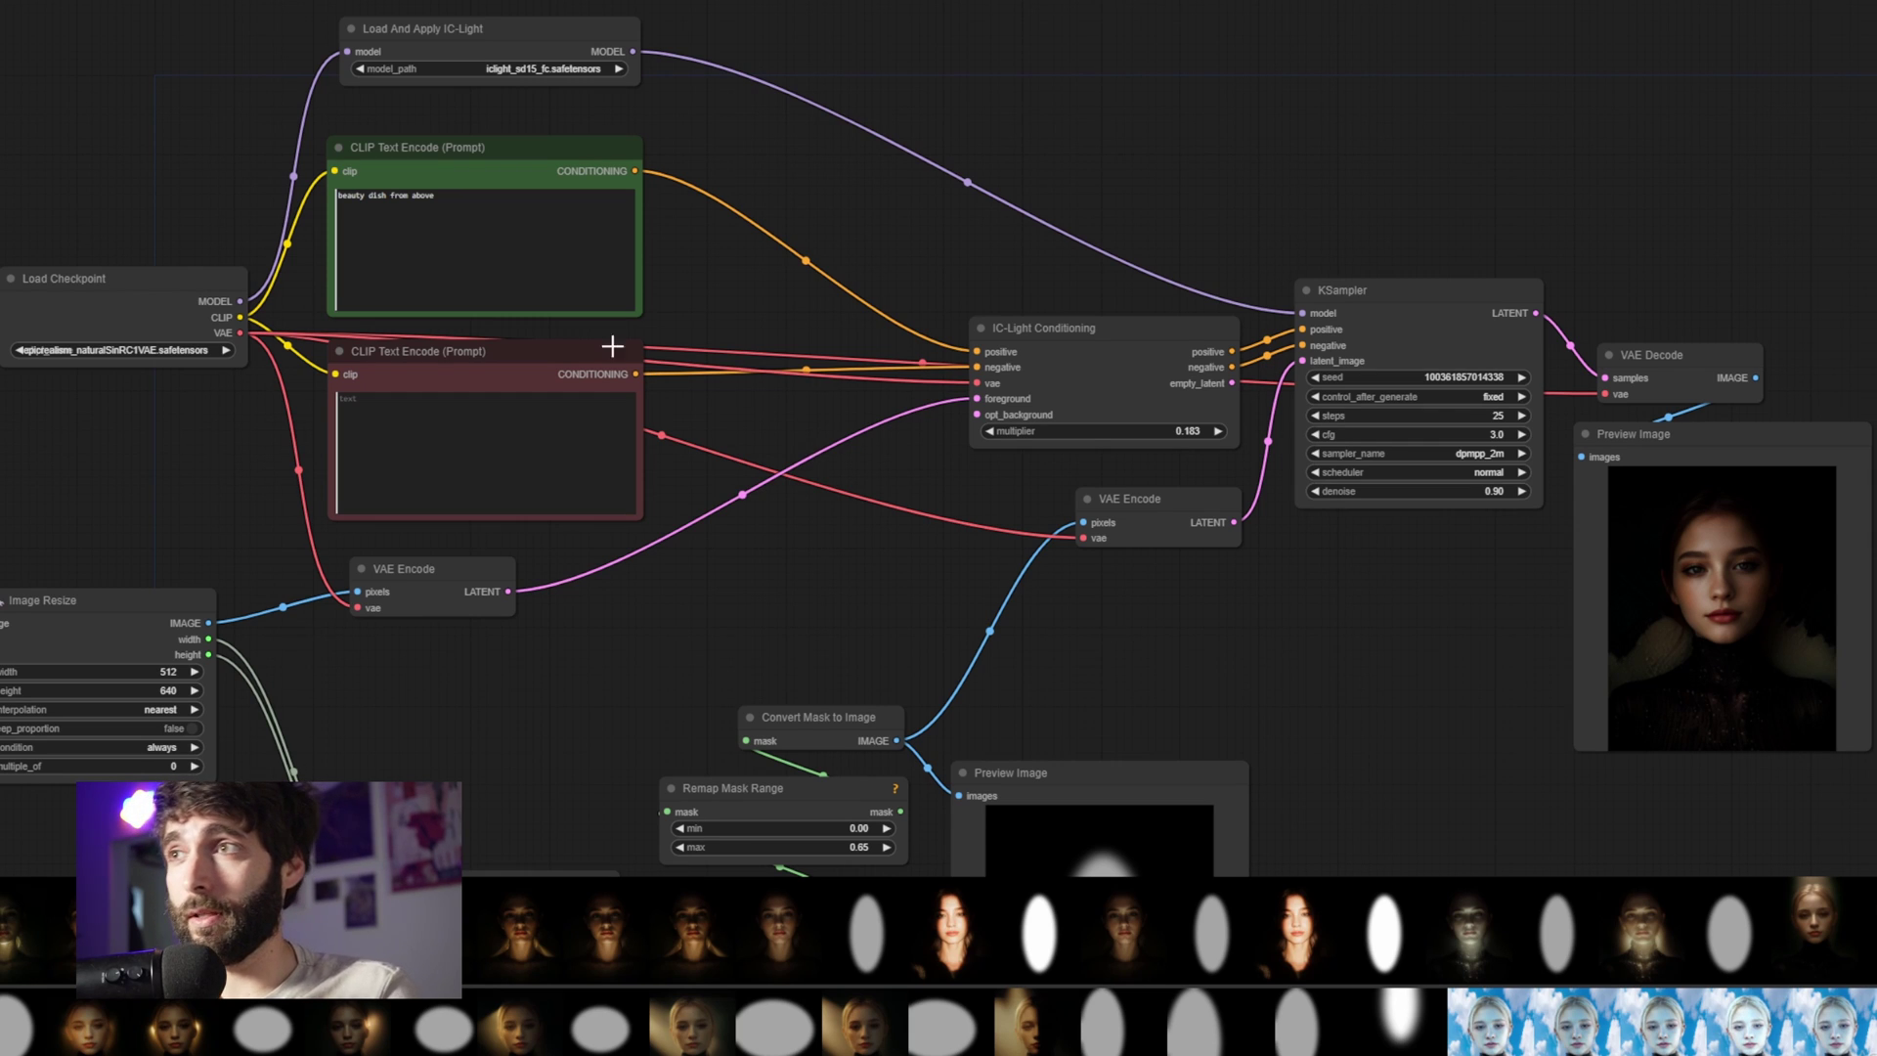
click(459, 233)
key(ctrl+a)
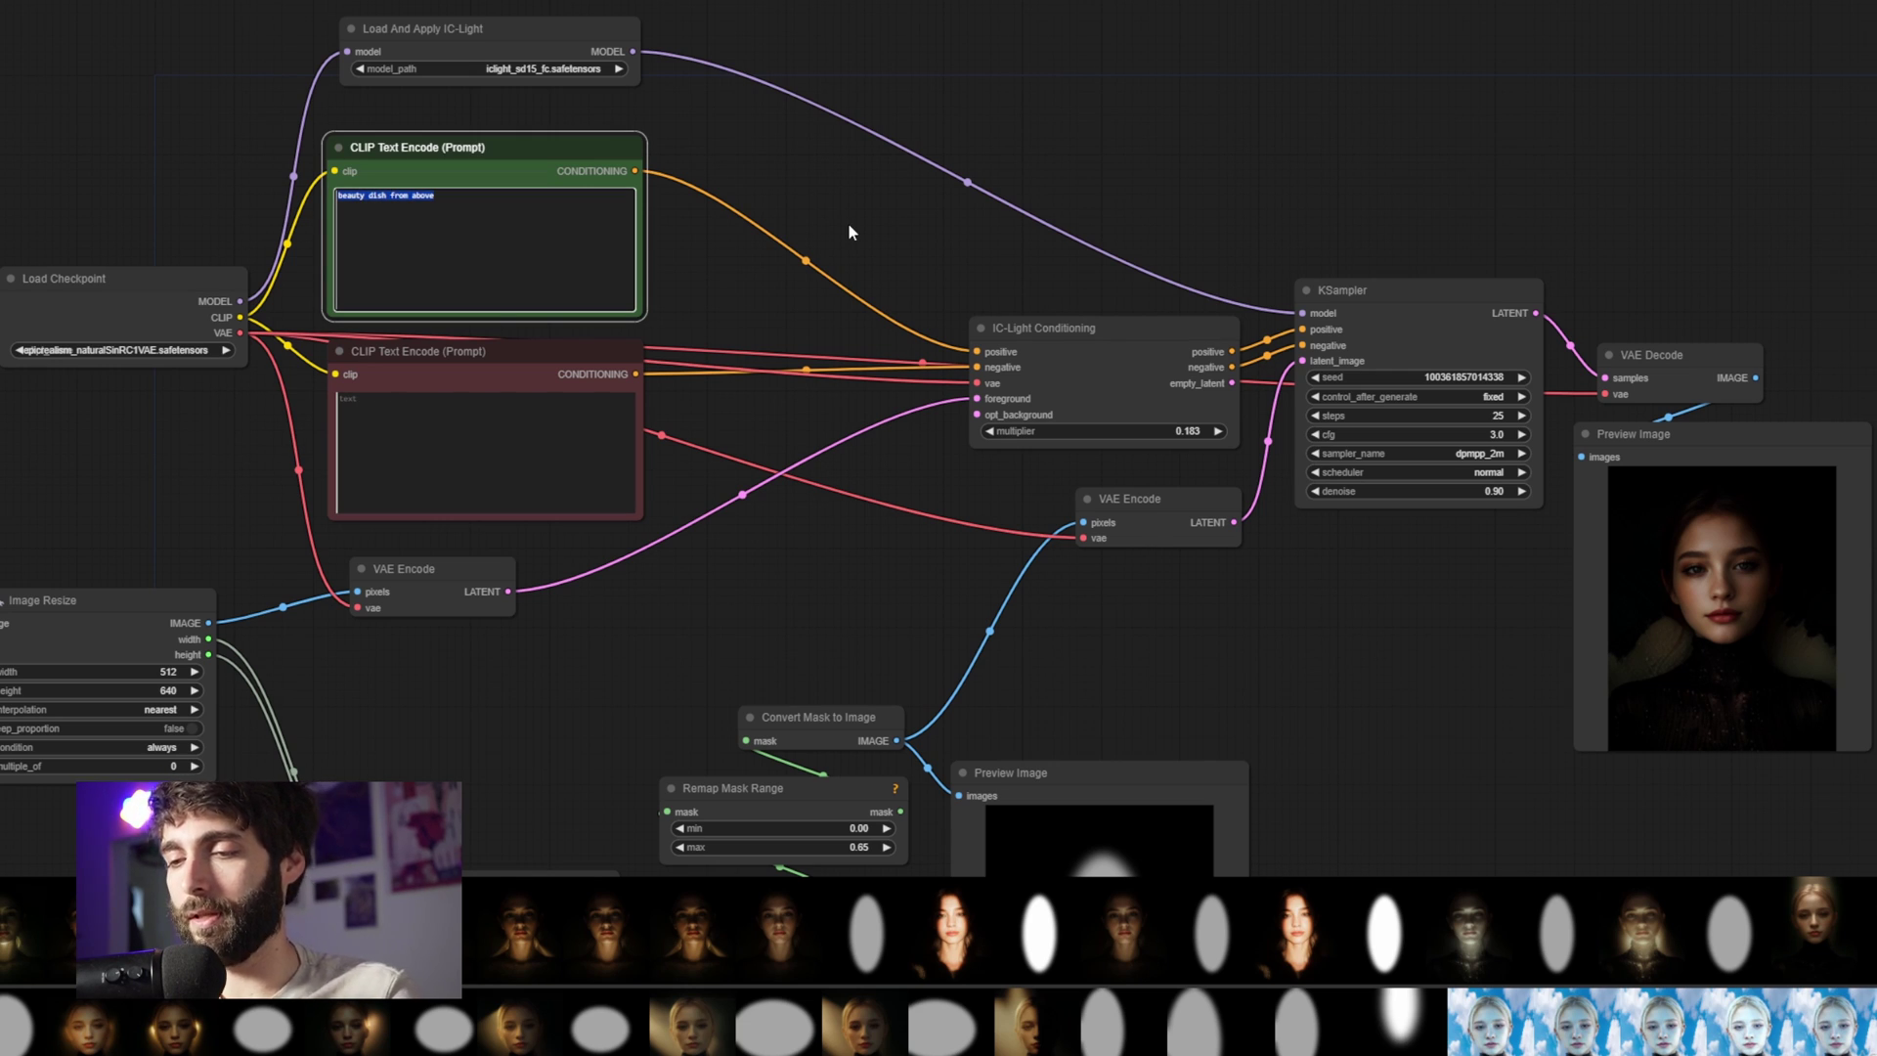
text(snoo)
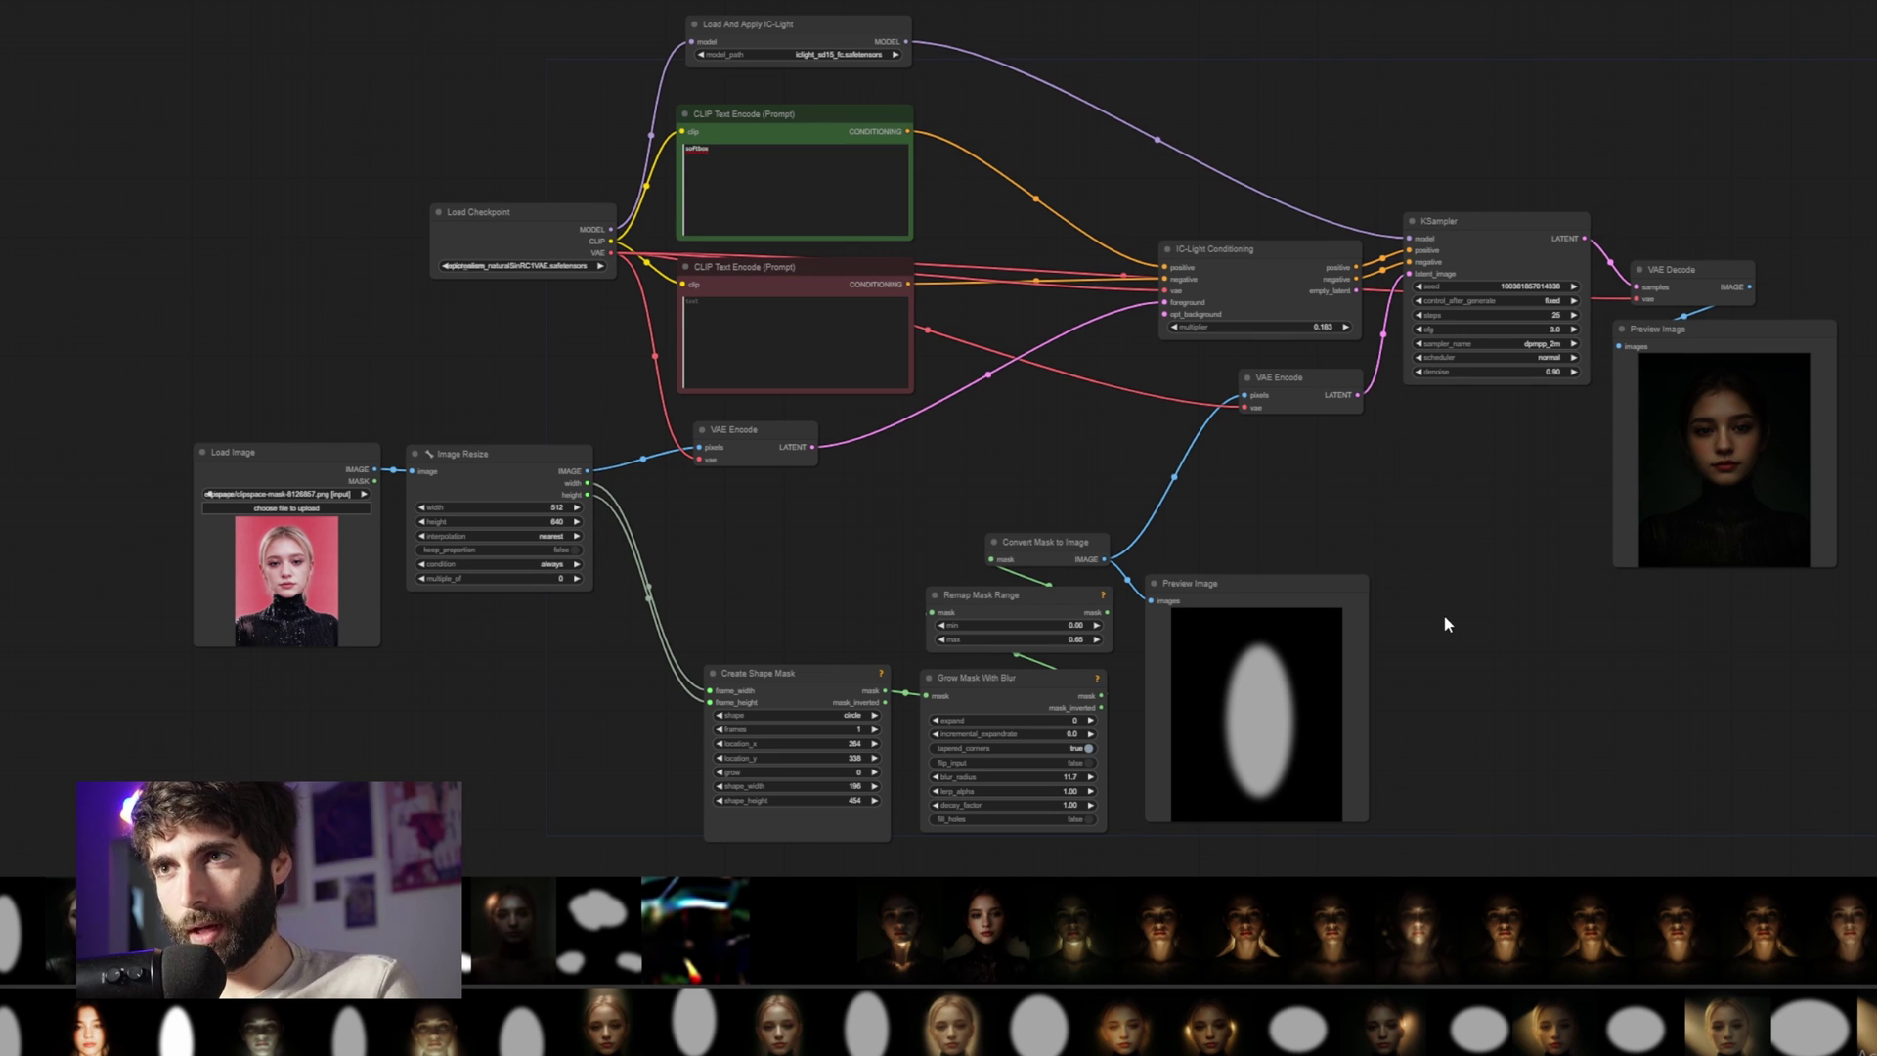
scroll(792, 589, up, 2)
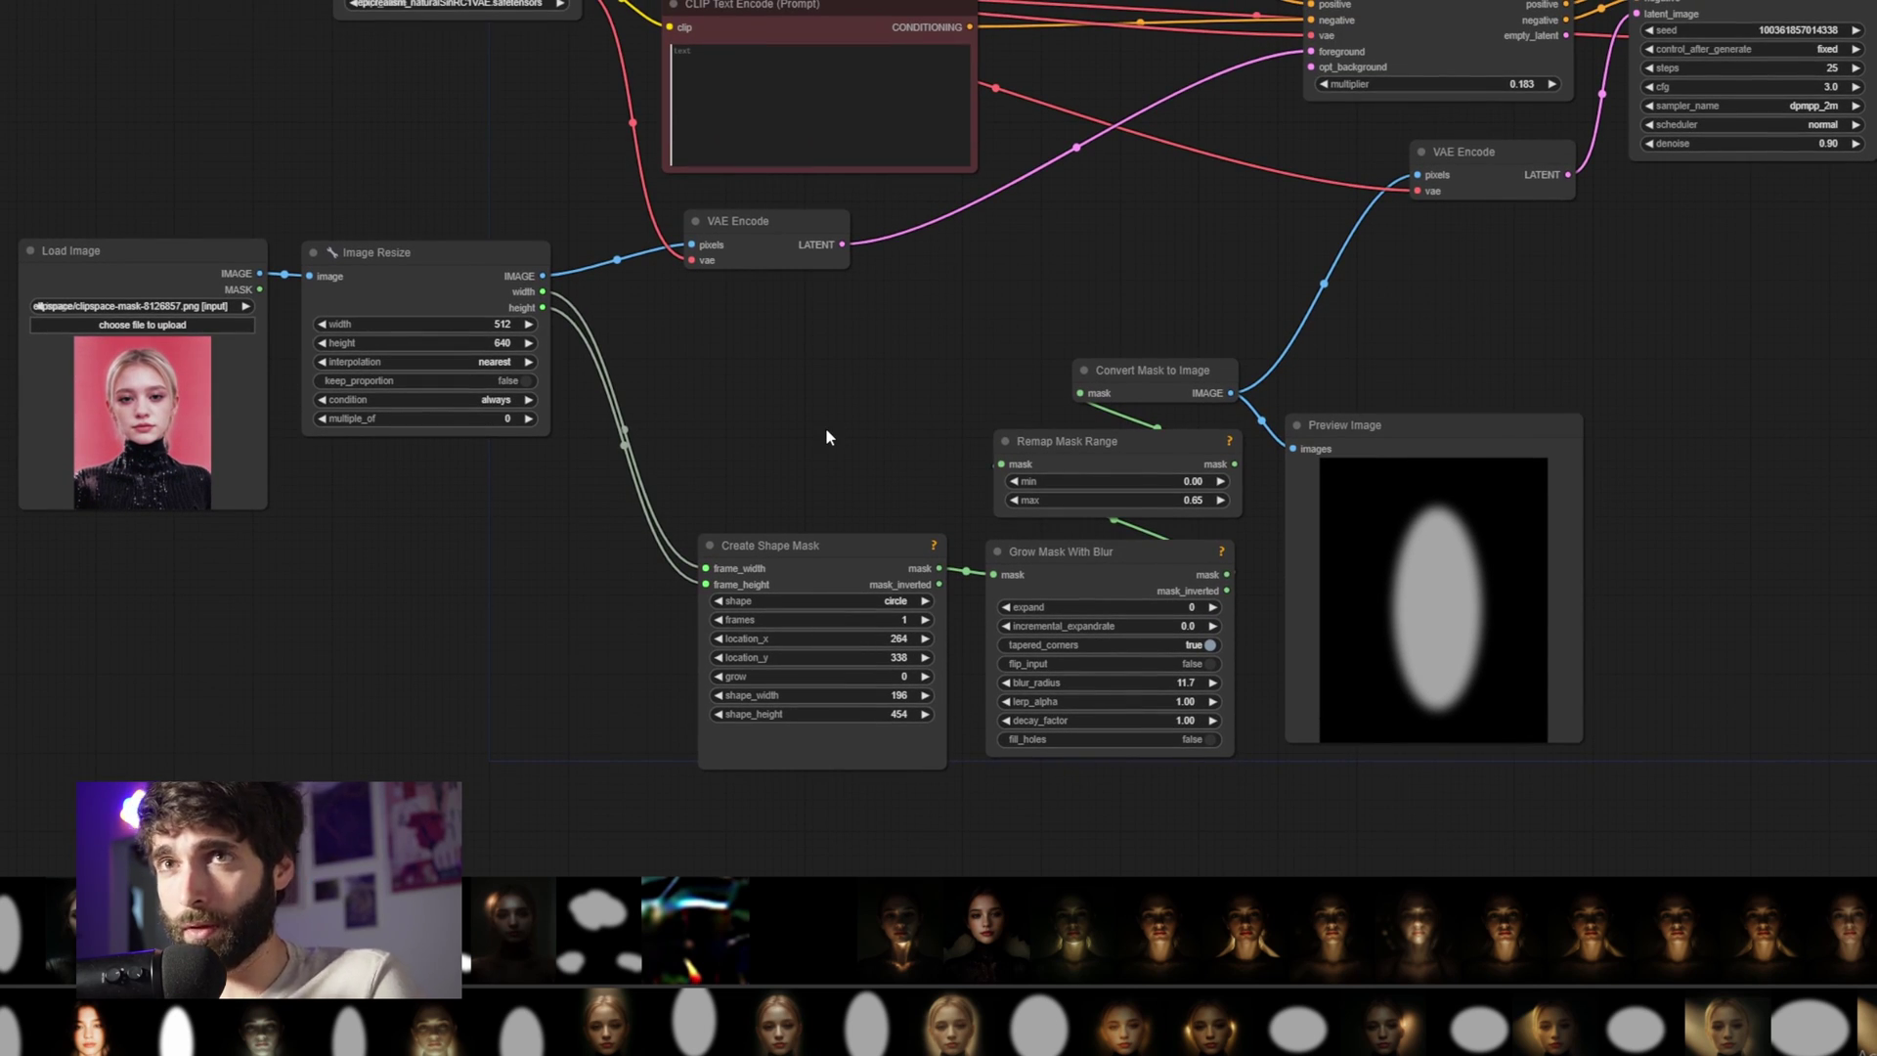
In MaskEditor, mask the portrait's eyes, head and cheek, and save to the node
right_click(178, 393)
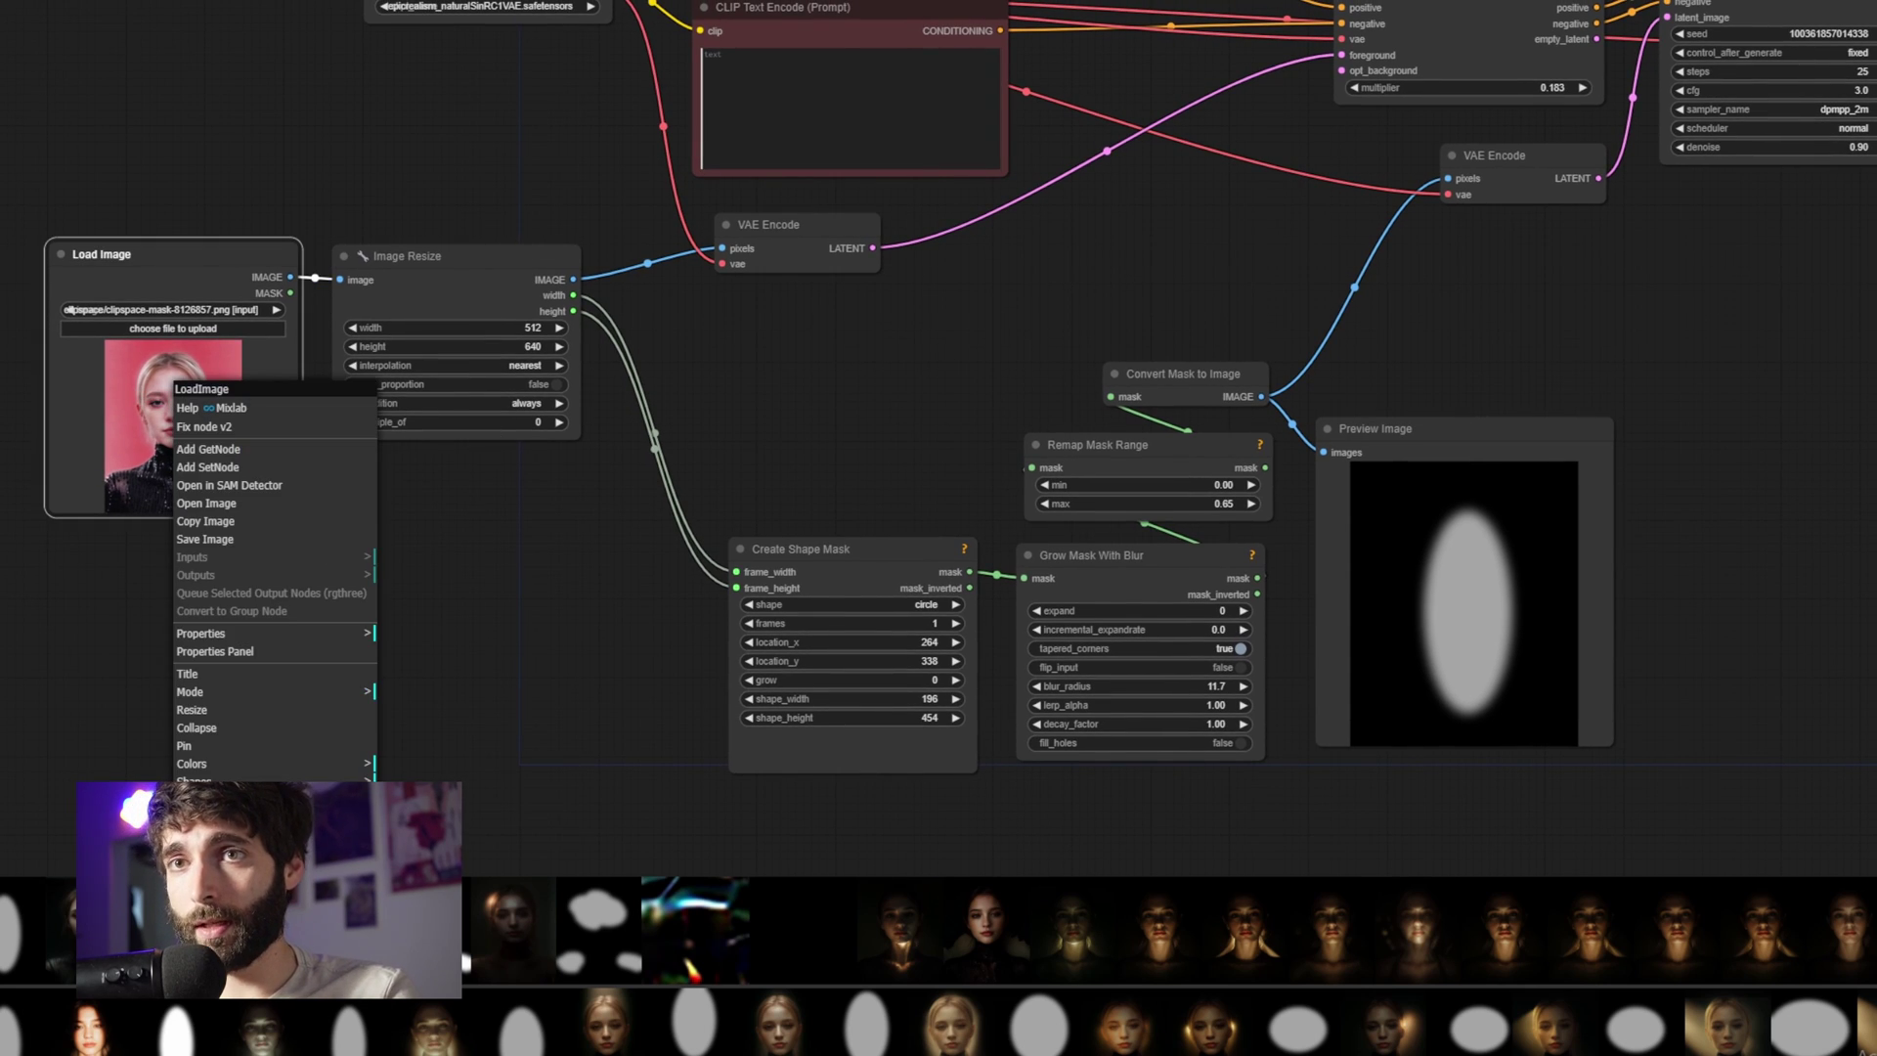
click(215, 855)
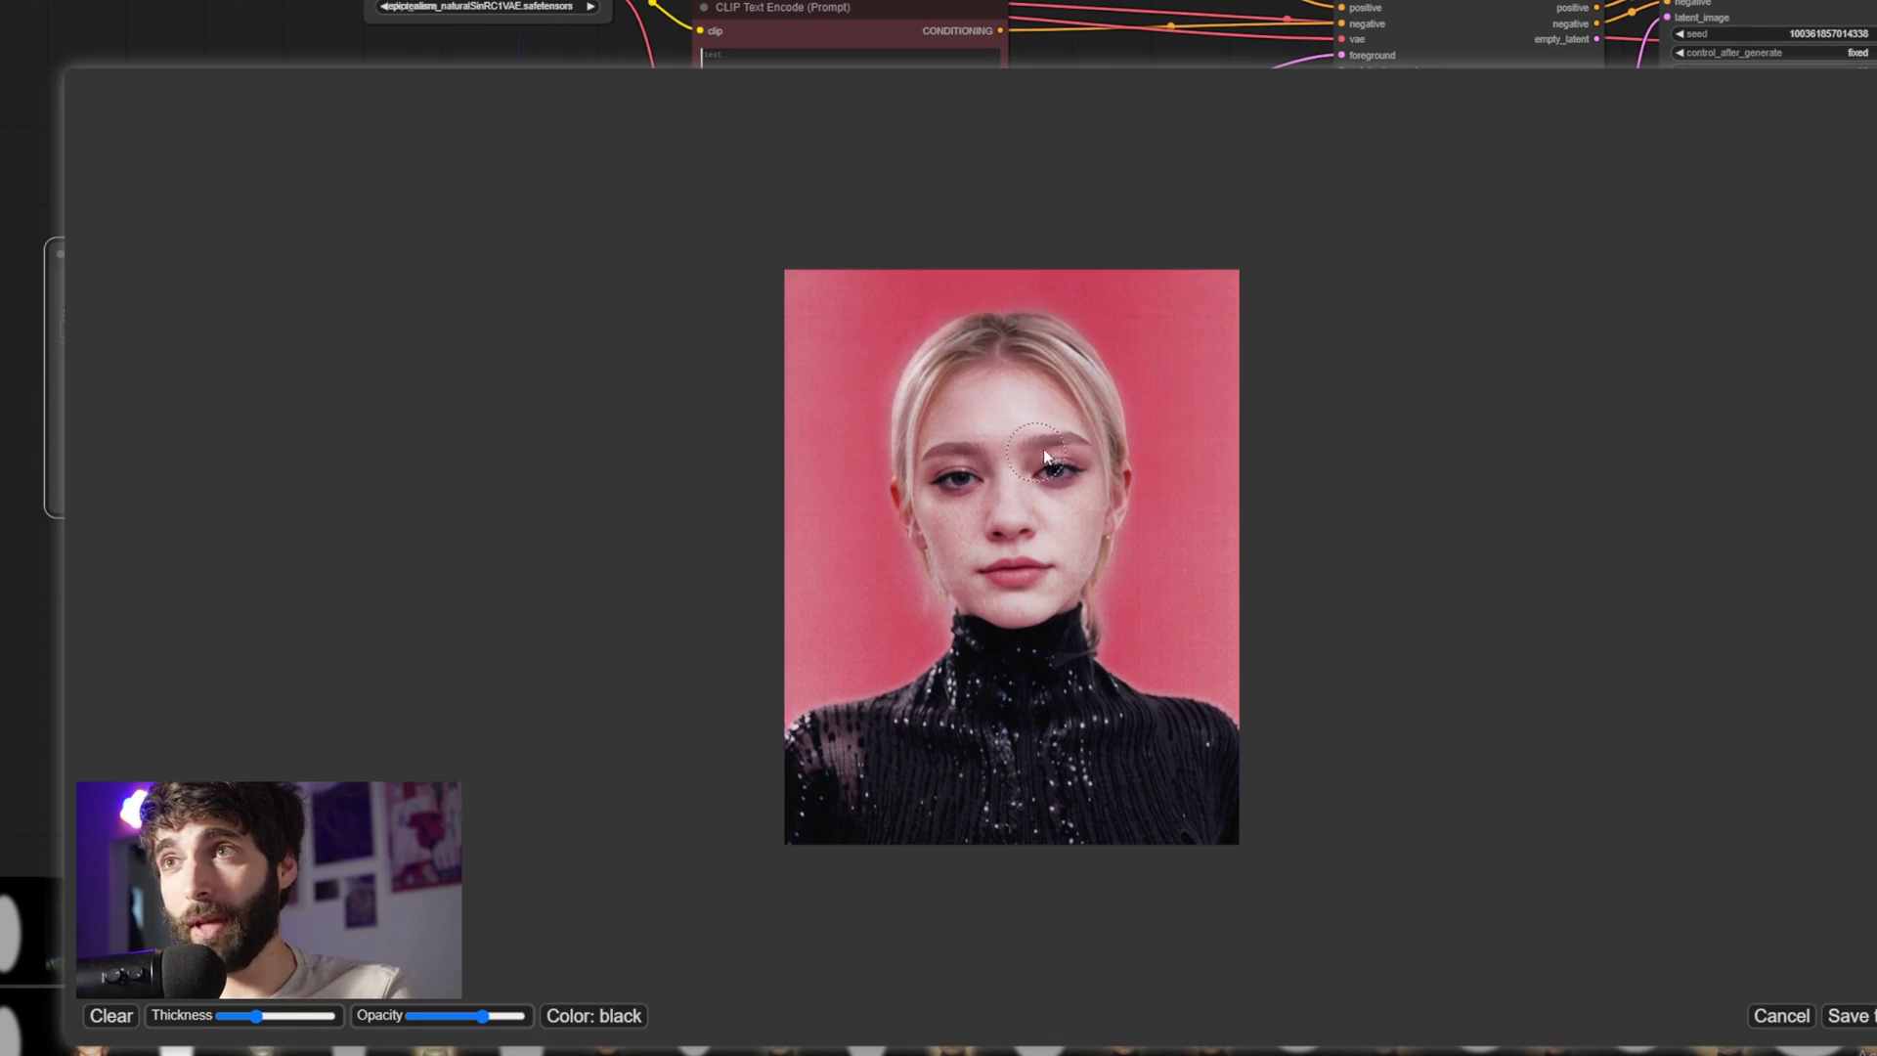
mouse_move(1041, 442)
mouse_down()
mouse_move(948, 468)
mouse_move(1067, 453)
mouse_move(956, 485)
mouse_move(959, 413)
mouse_move(1082, 446)
mouse_move(1051, 459)
mouse_move(944, 374)
mouse_move(980, 471)
mouse_move(1077, 396)
mouse_move(996, 359)
mouse_up()
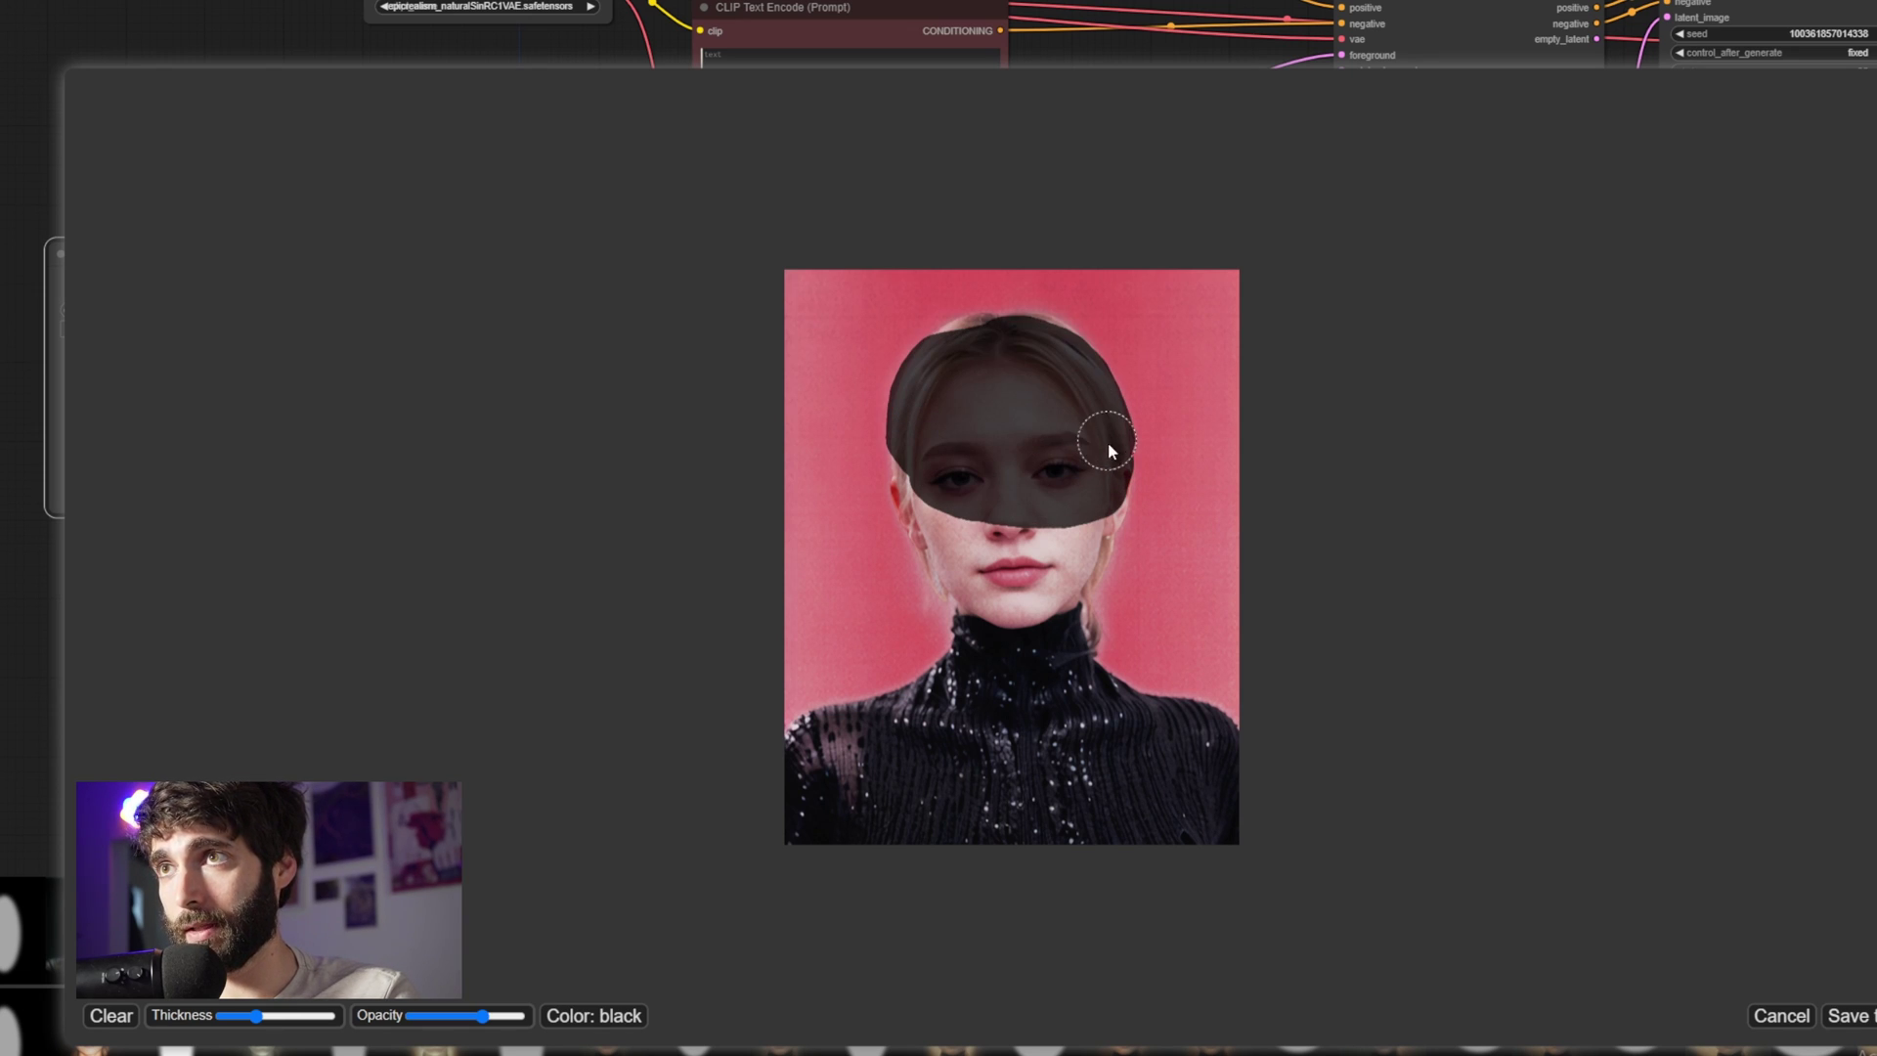
mouse_move(918, 430)
mouse_down()
mouse_move(960, 342)
mouse_move(1082, 402)
mouse_move(1102, 462)
mouse_move(939, 475)
mouse_move(937, 526)
mouse_move(961, 493)
mouse_move(1080, 485)
mouse_up()
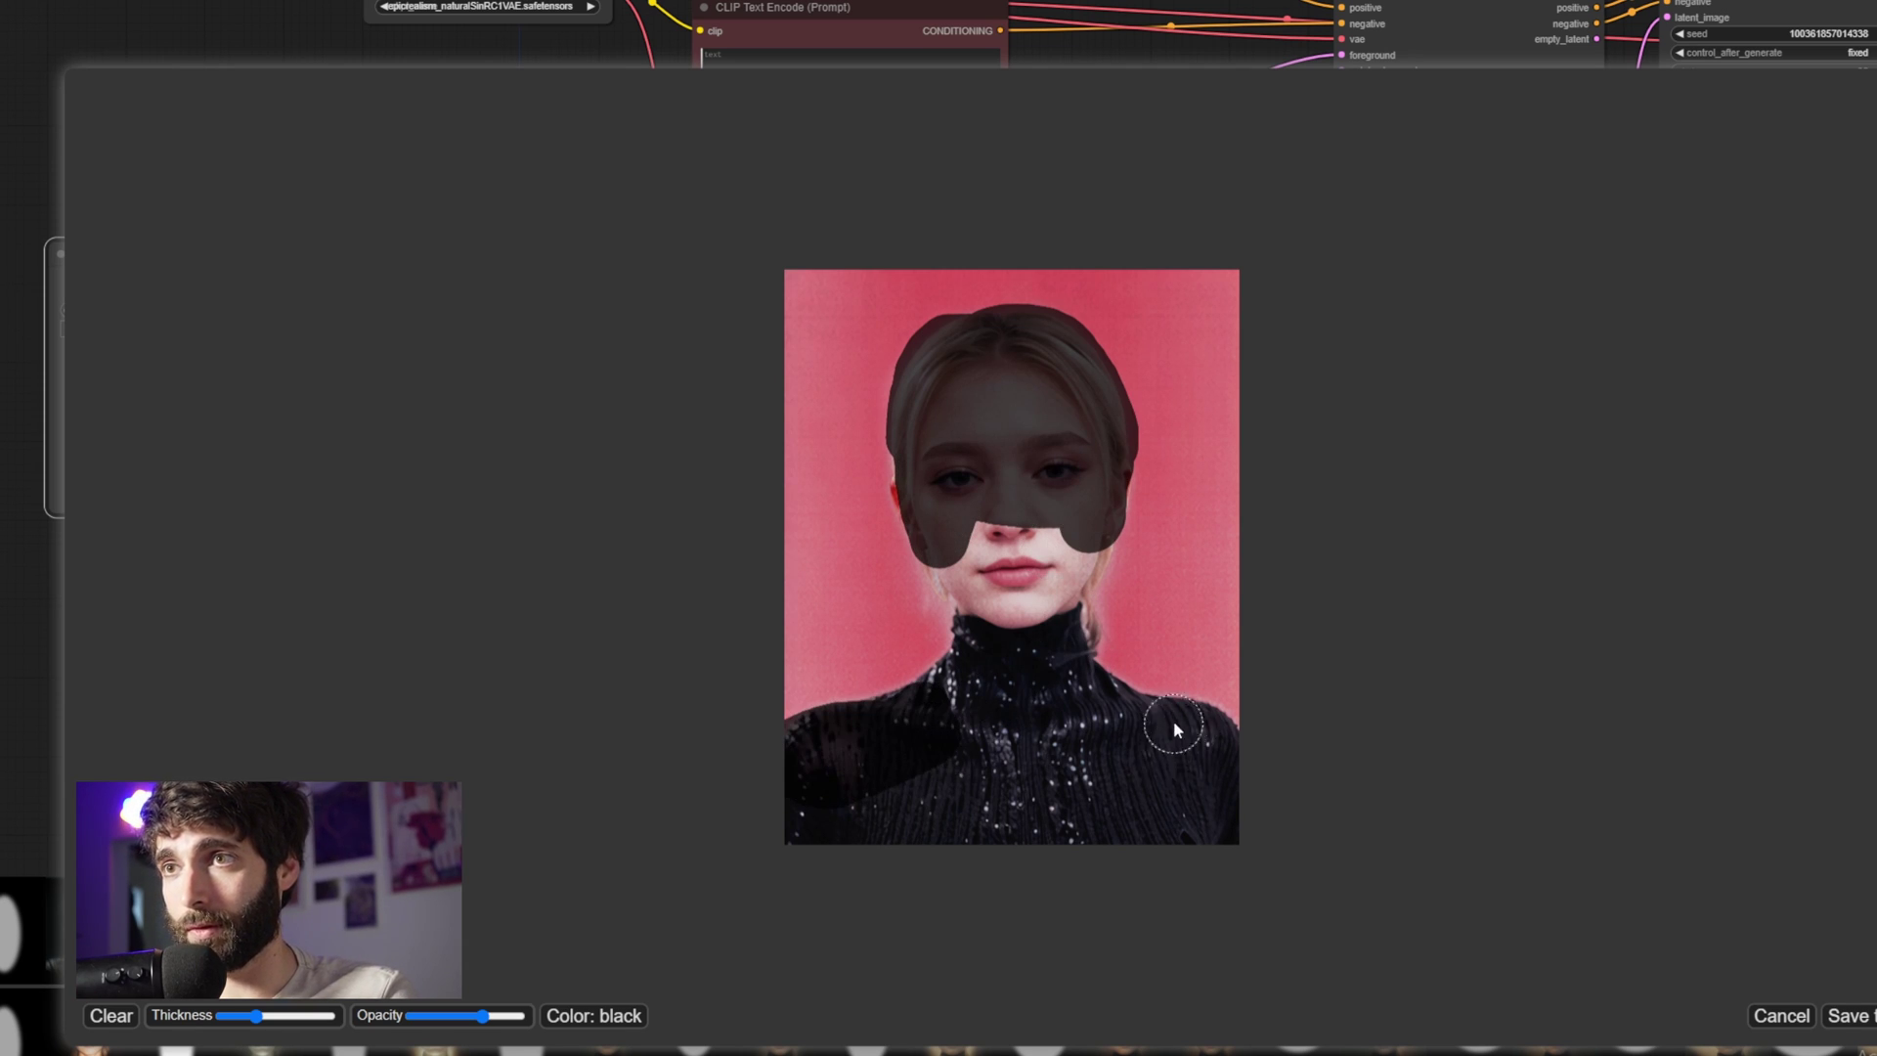
click(1850, 1015)
Append 'from above' to the softbox positive prompt
drag(1200, 302, 1047, 668)
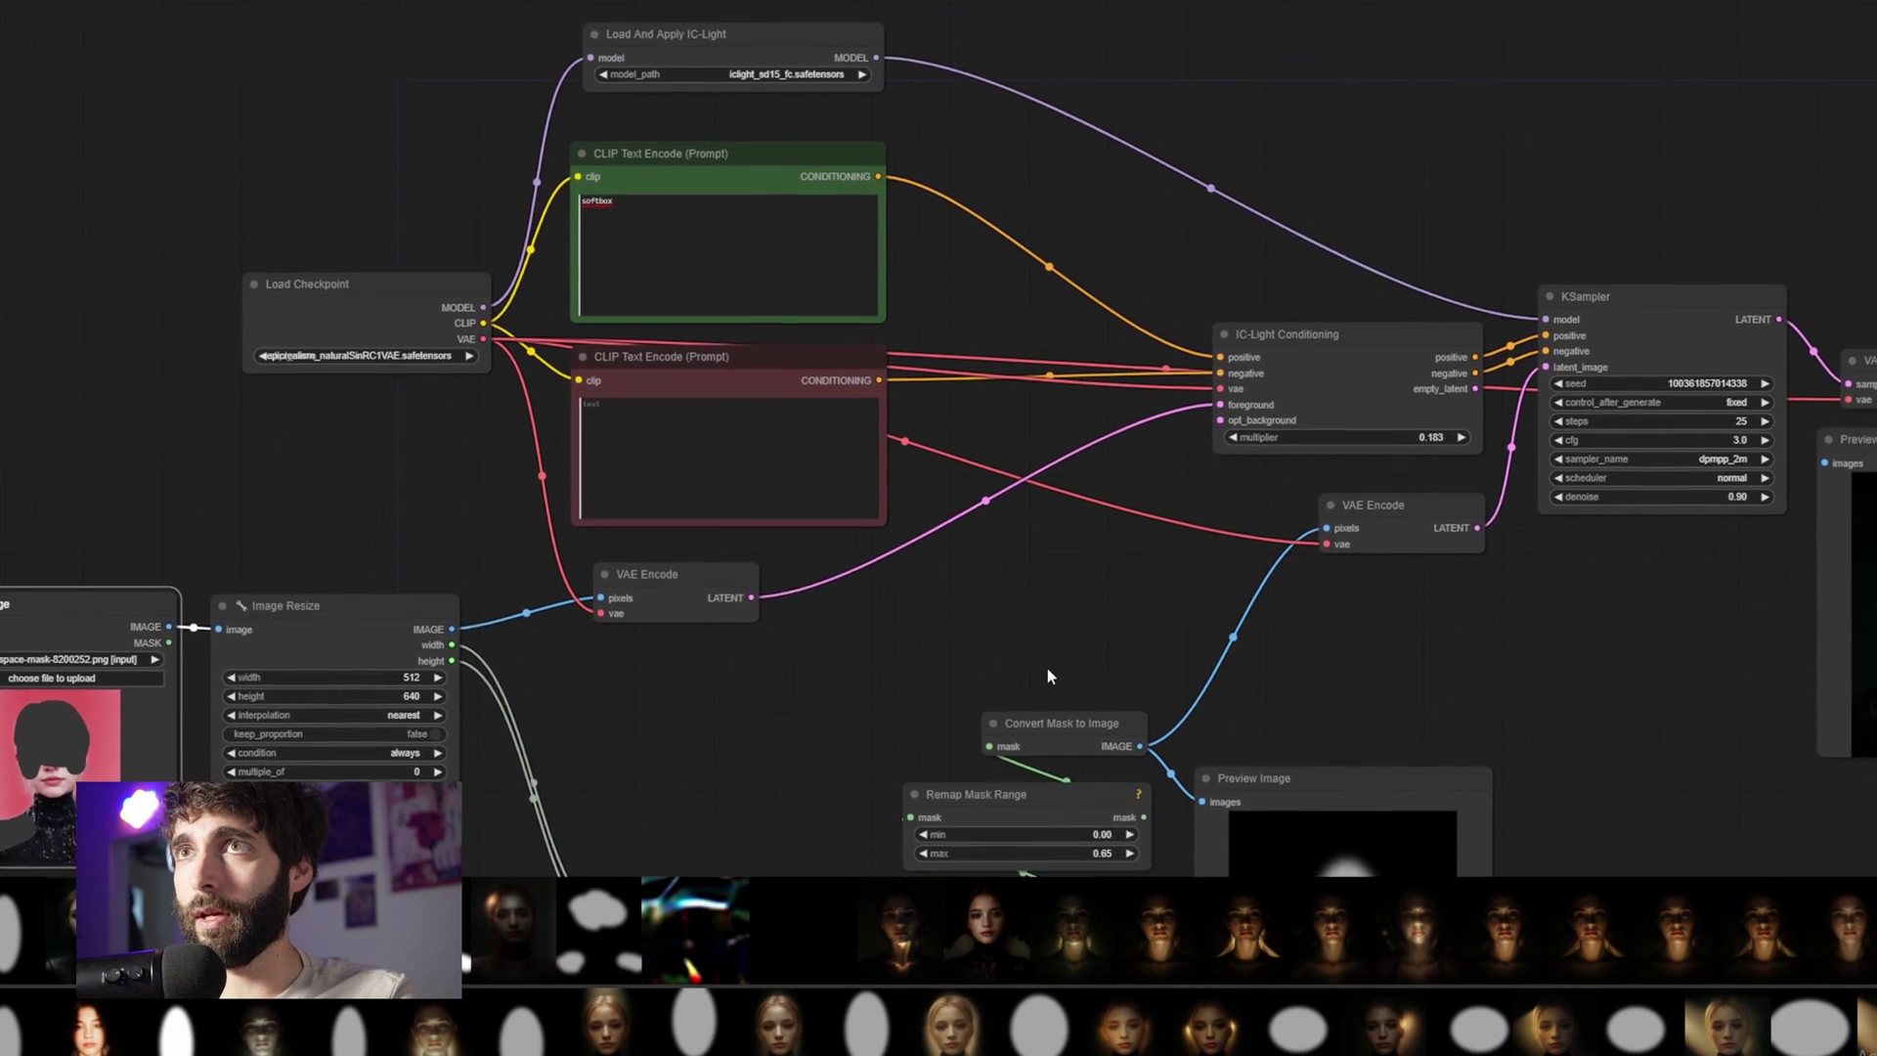
scroll(479, 137, up, 3)
click(627, 287)
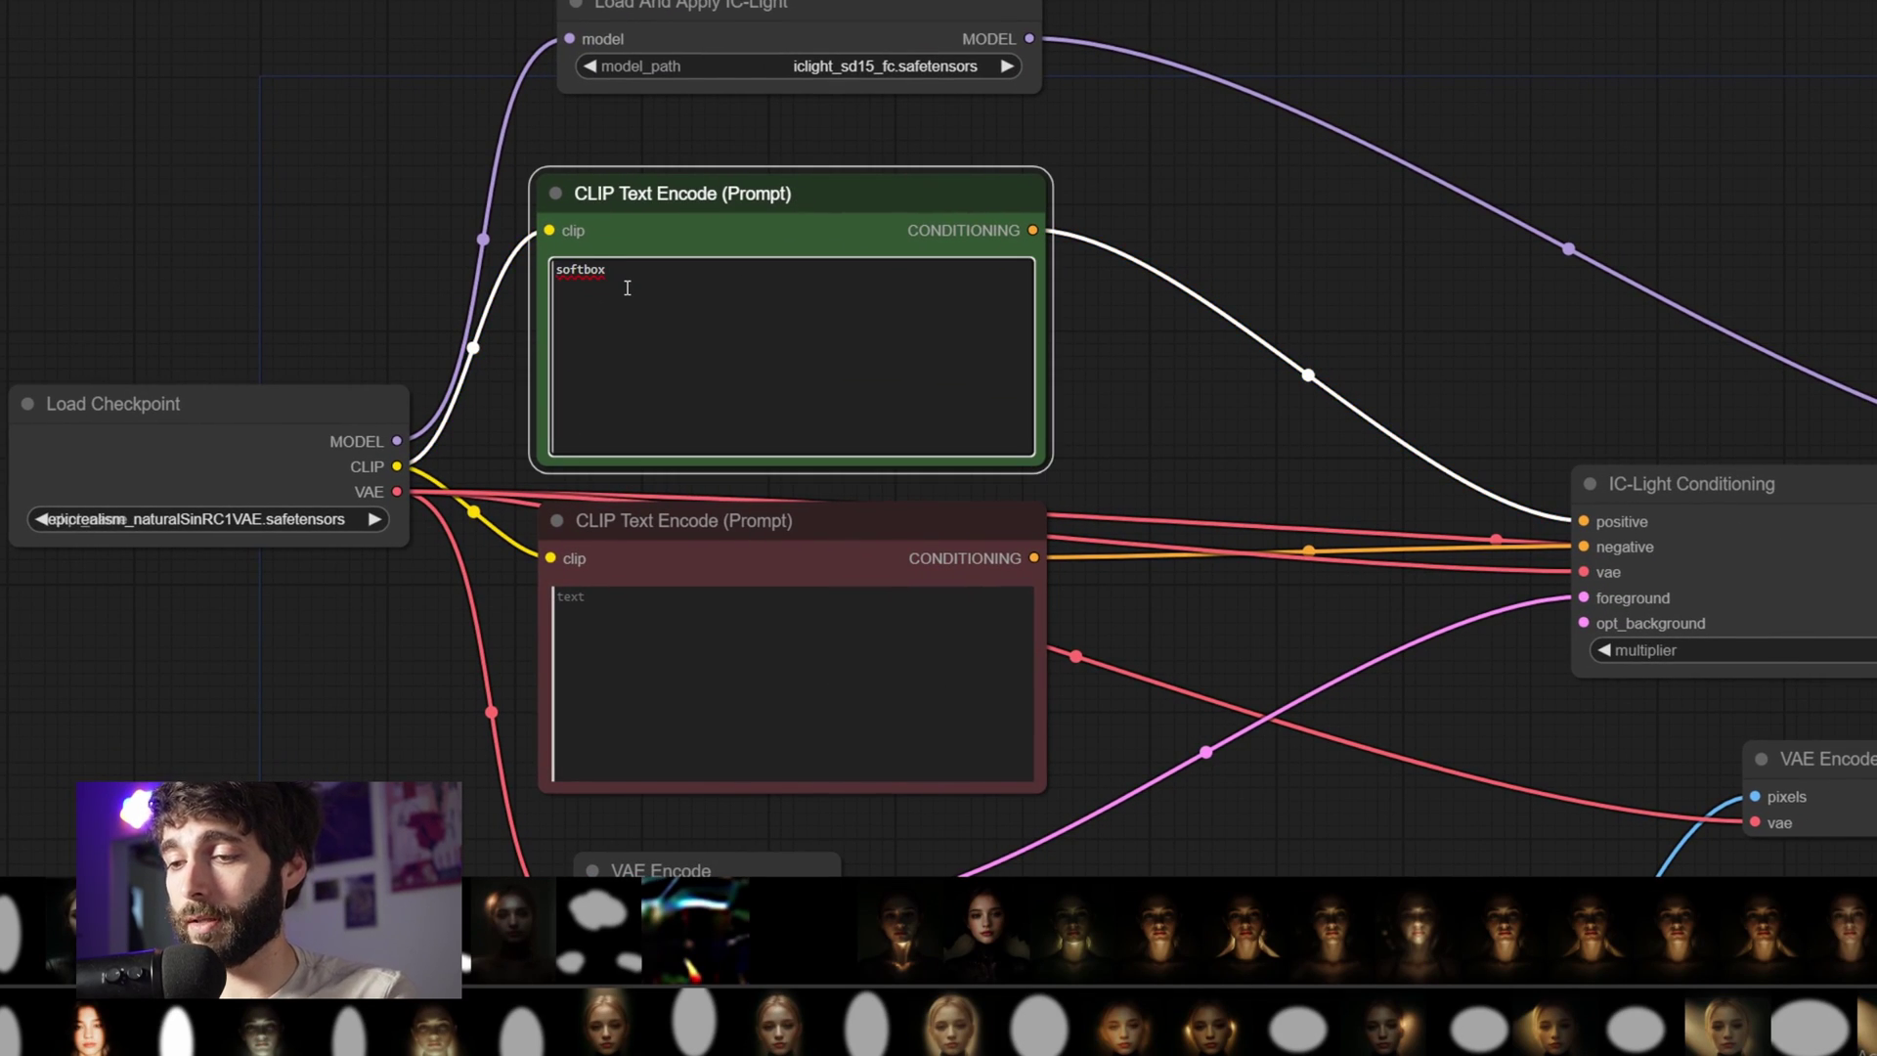
text(from above)
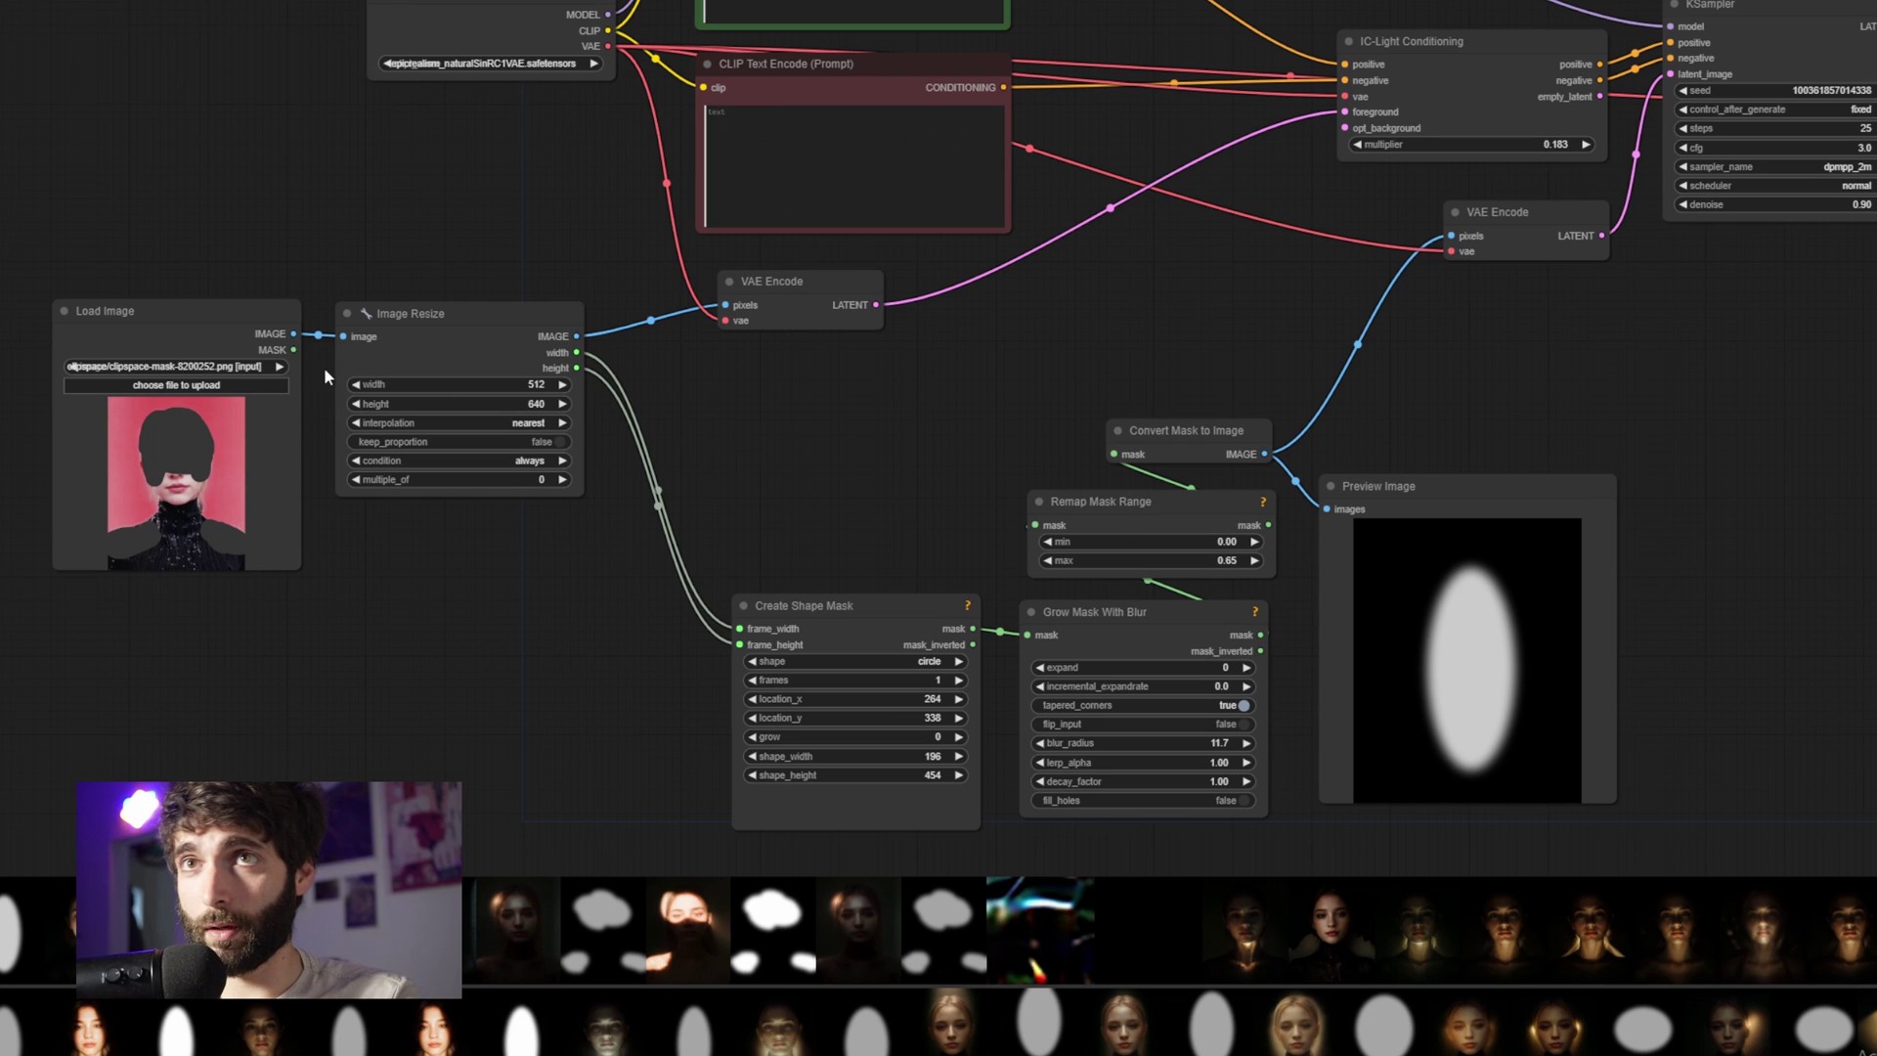
Feed the painted mask into Grow Mask With Blur and set the range max to 0.85
drag(293, 349, 1029, 637)
mouse_move(835, 599)
mouse_down()
mouse_move(831, 581)
mouse_move(837, 597)
mouse_up()
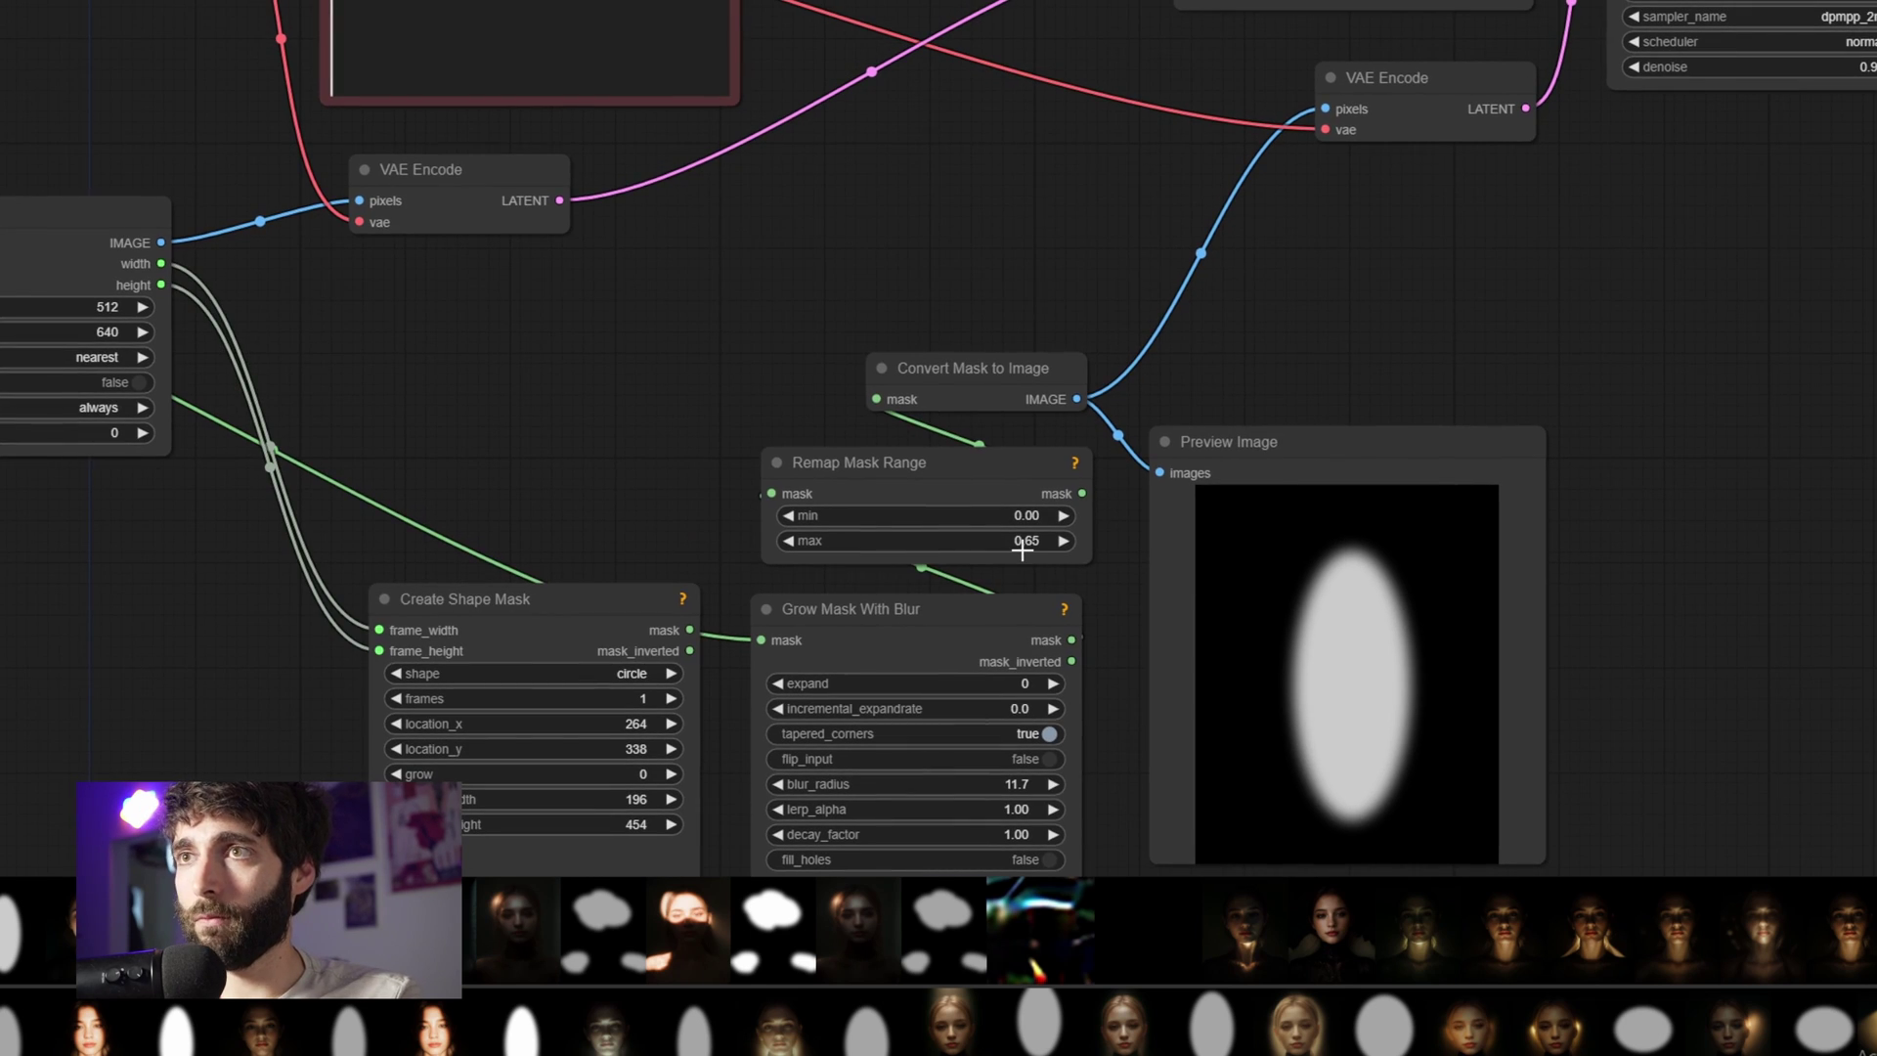
click(1022, 546)
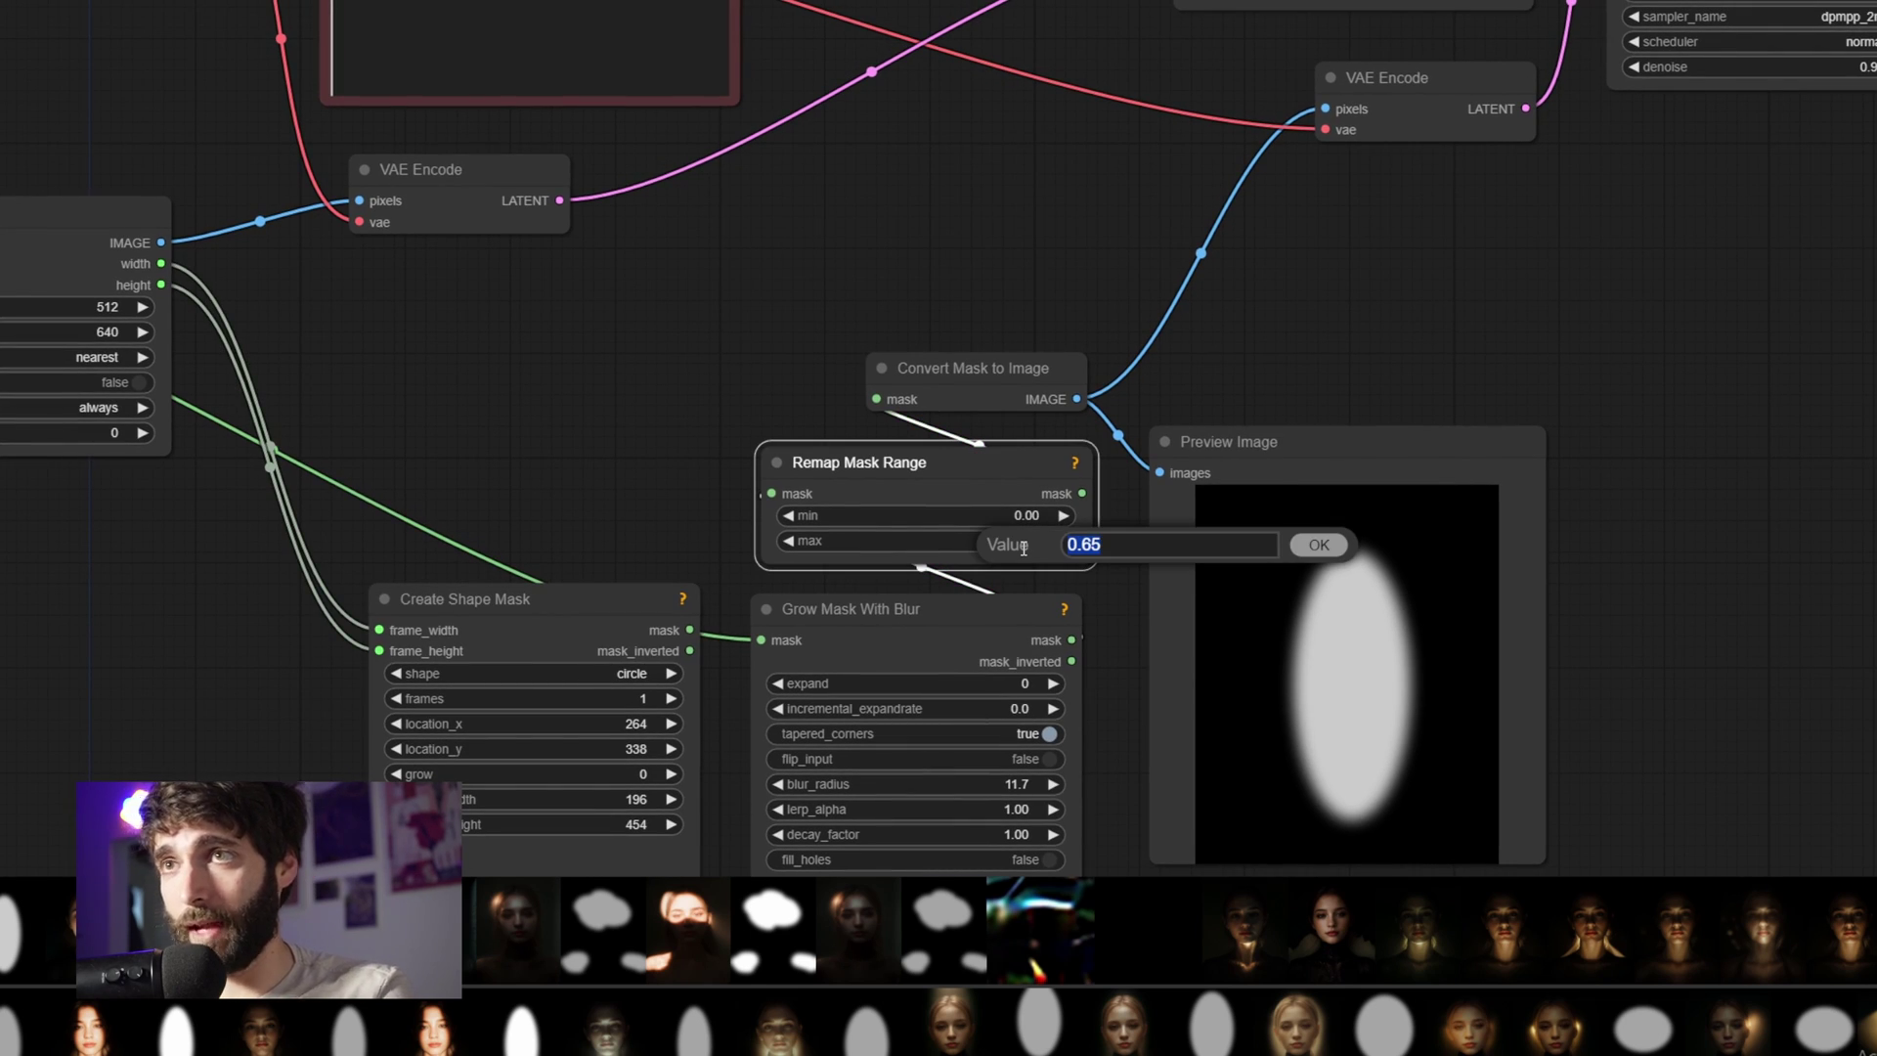
text(0.)
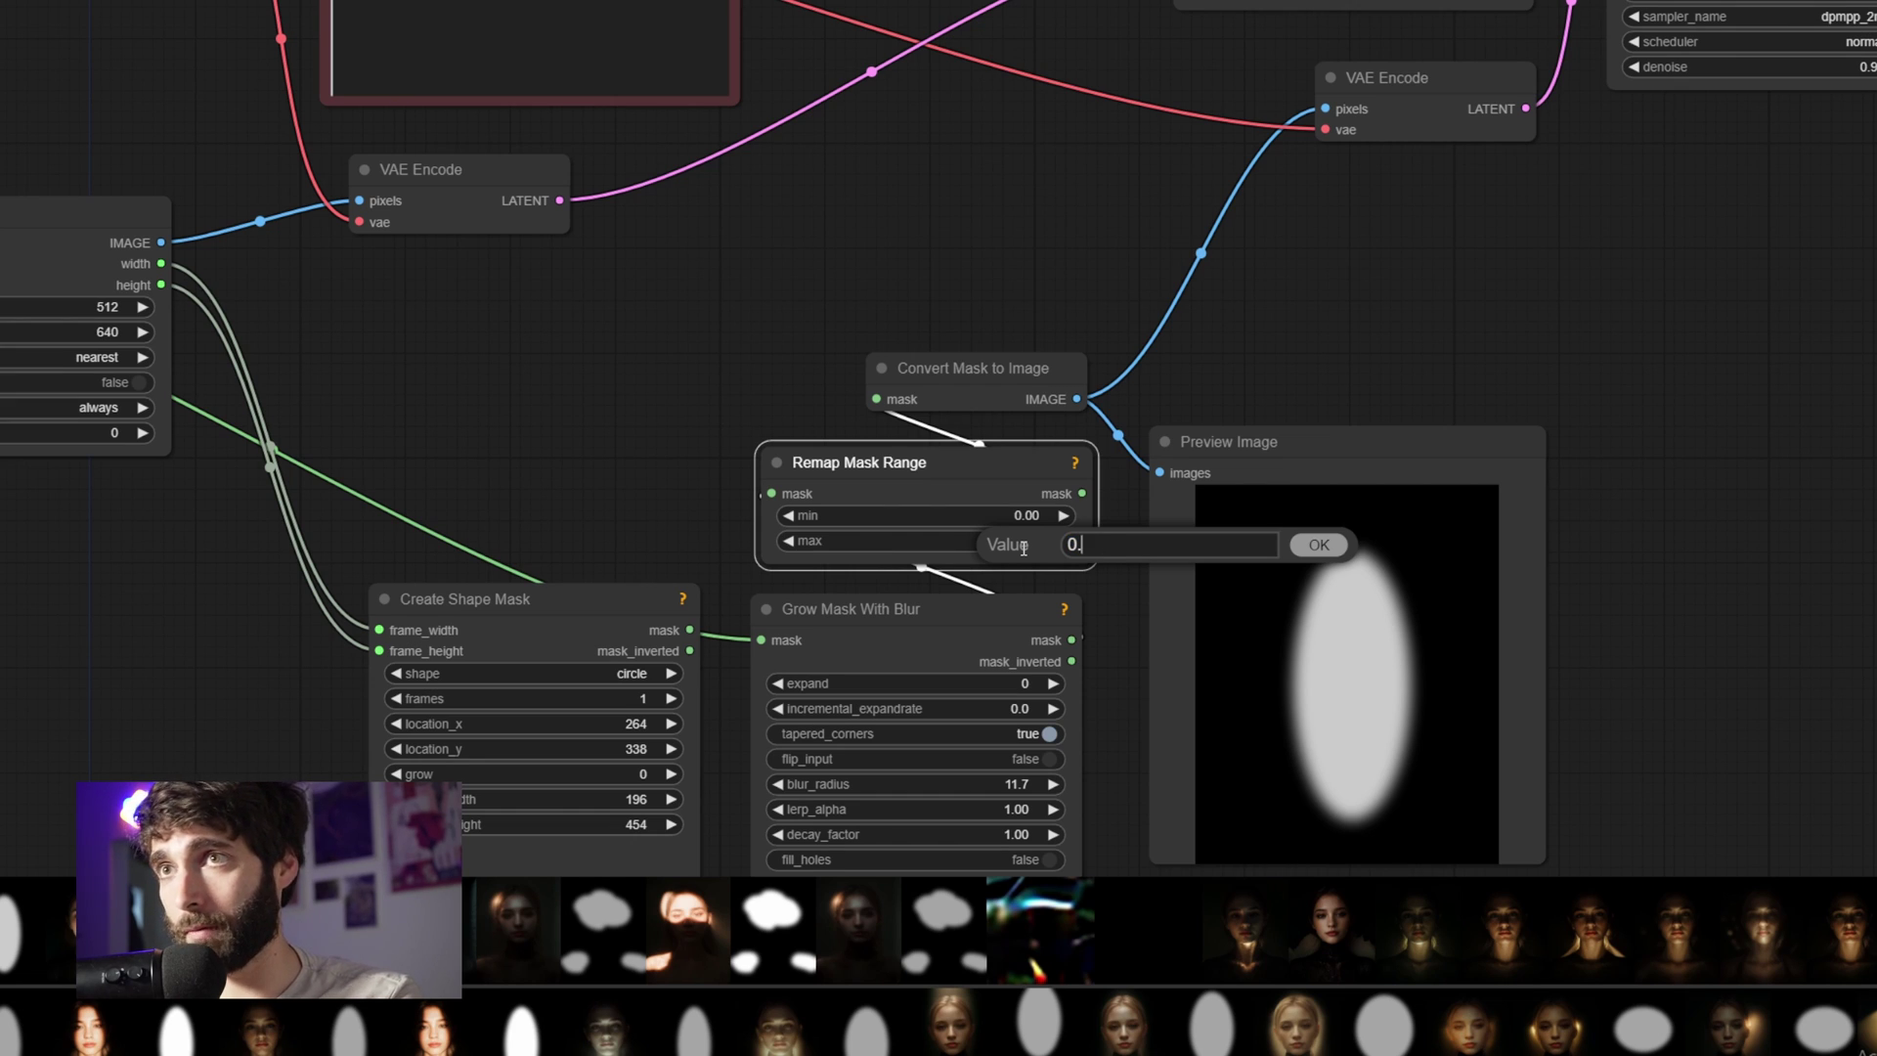
text(85)
key(Return)
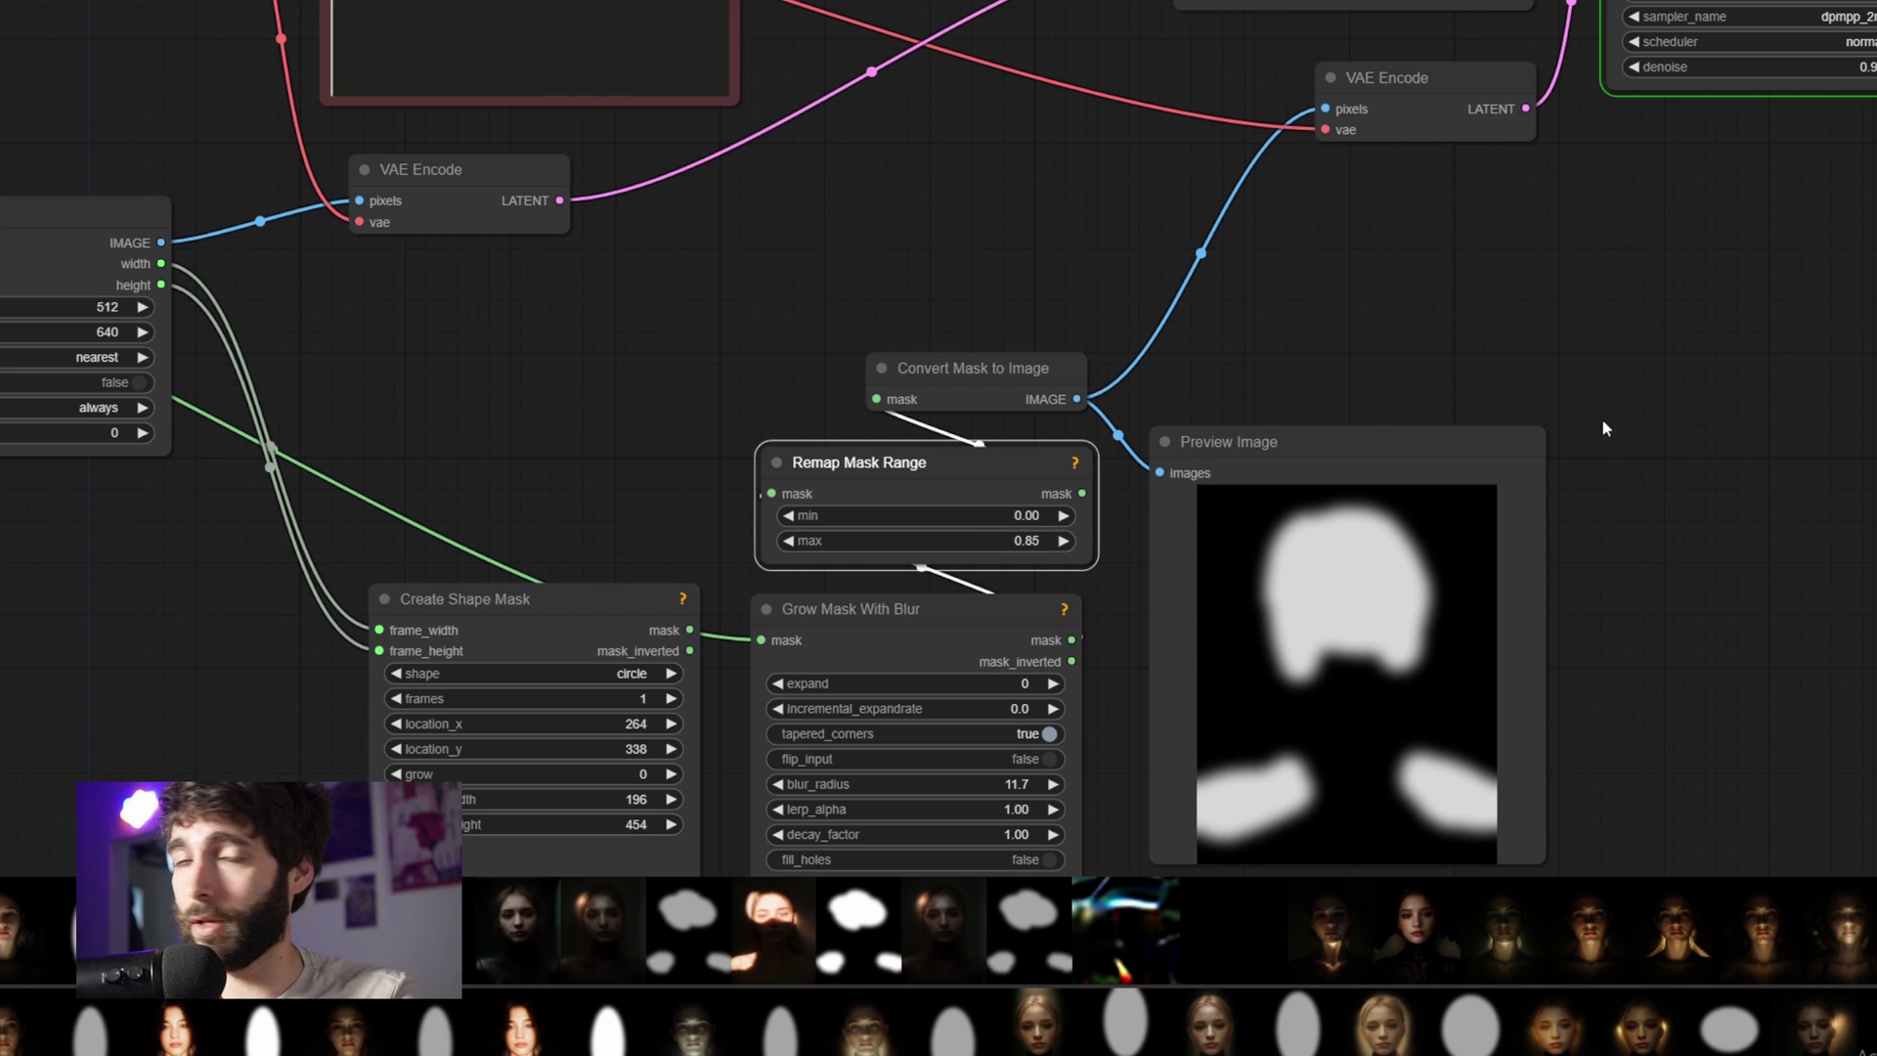
Lower the Remap Mask Range maximum to 0.70
scroll(1604, 414, down, 1)
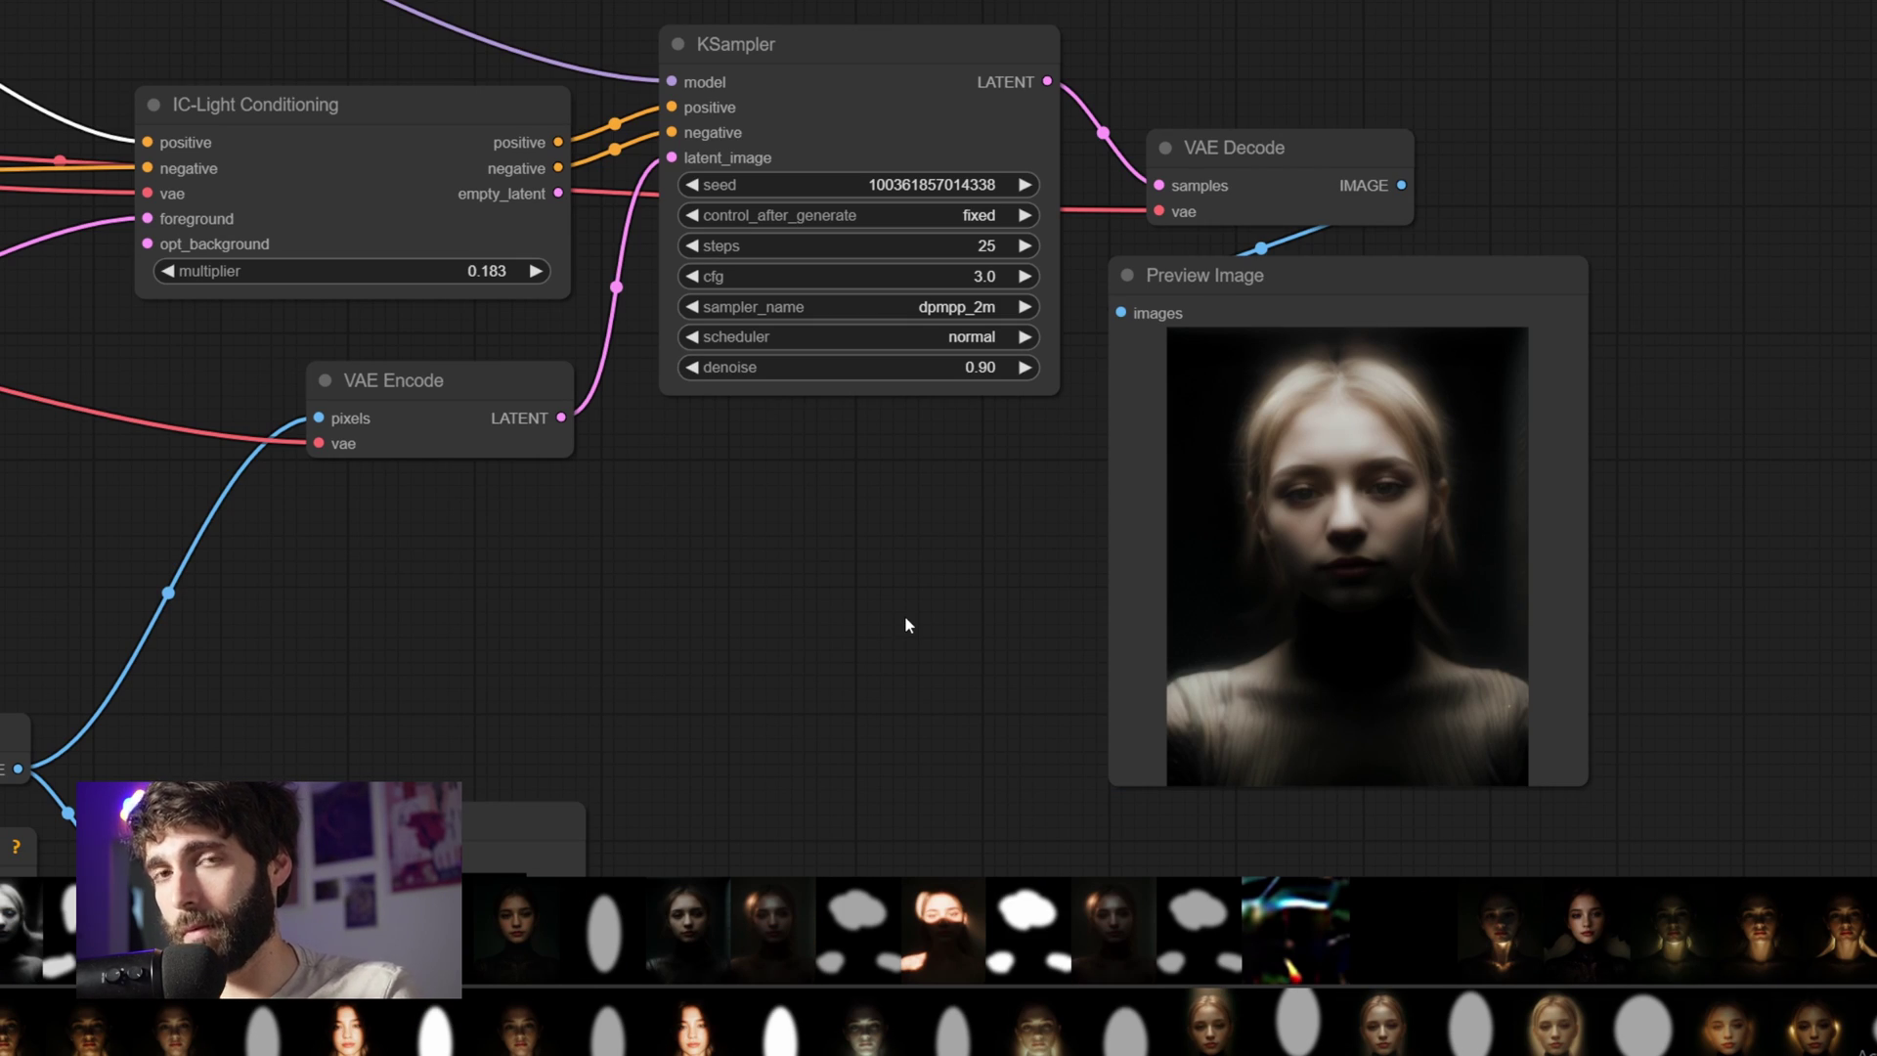
drag(841, 675, 1112, 307)
click(185, 587)
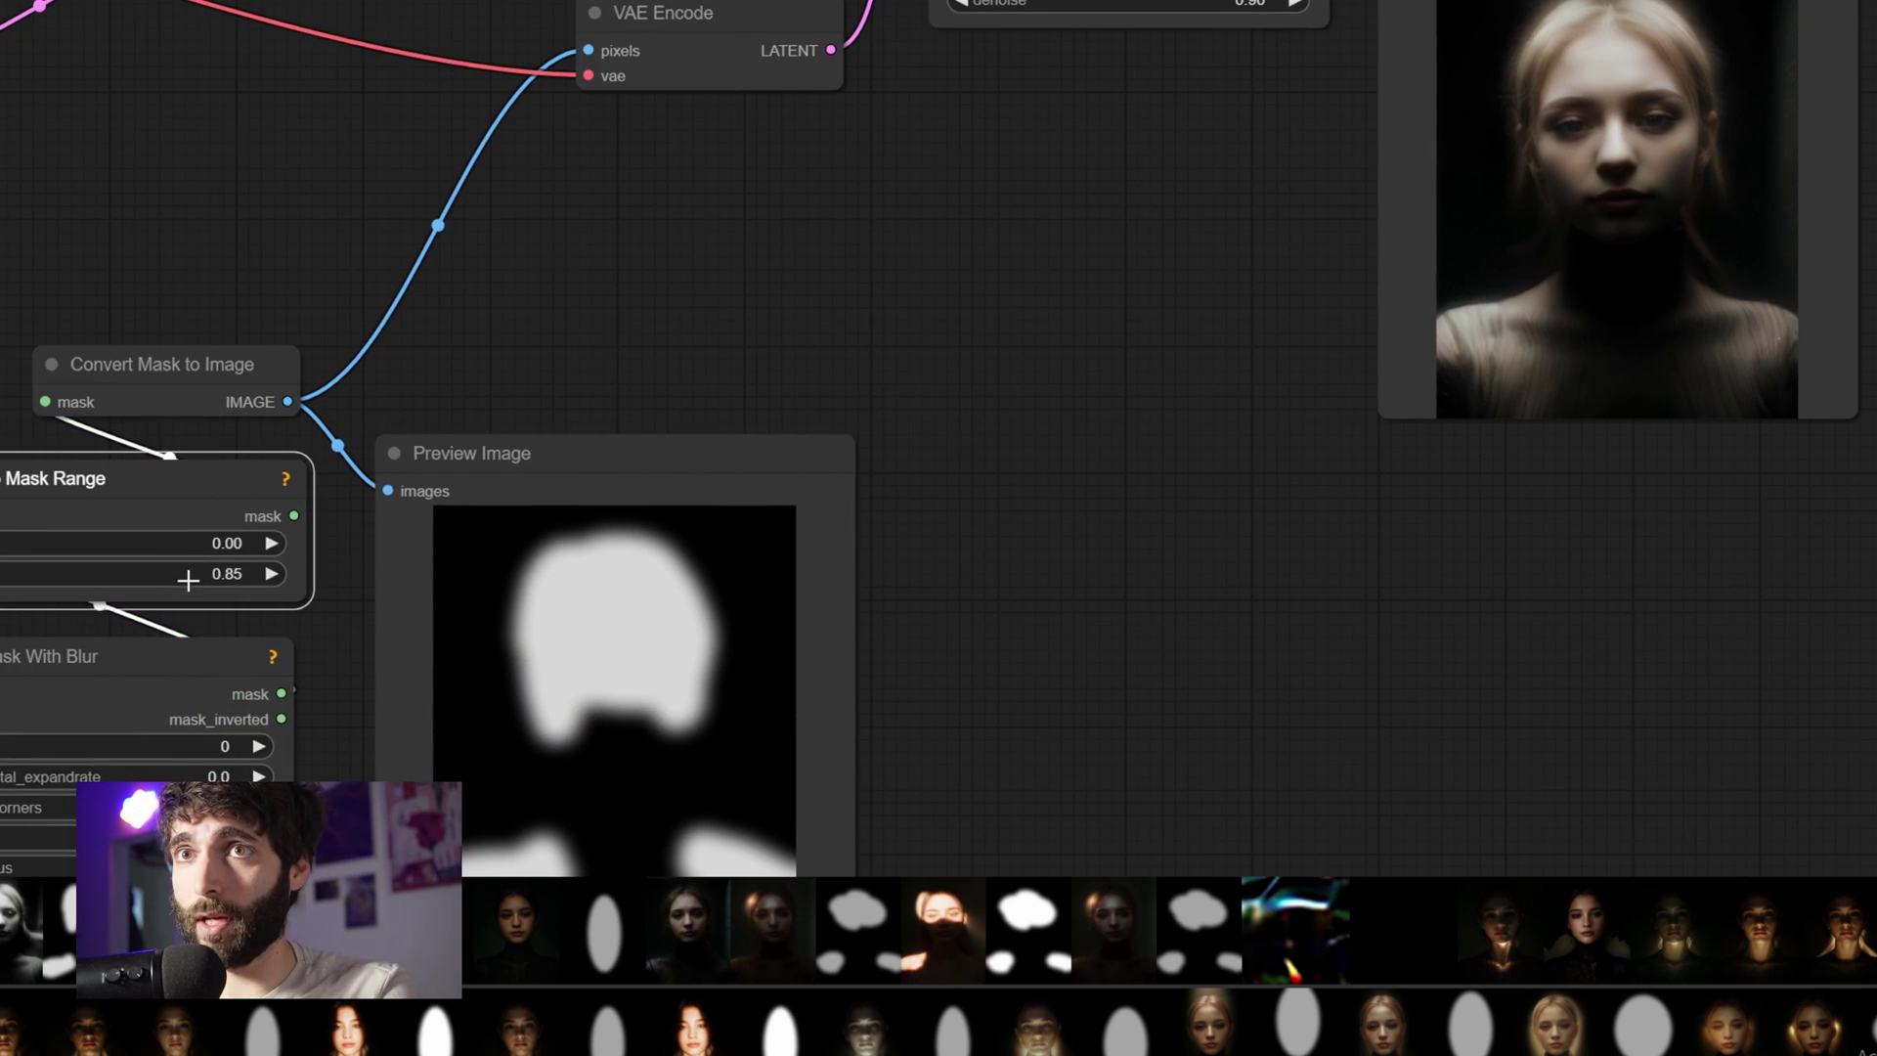
click(188, 573)
text(0.7)
key(Return)
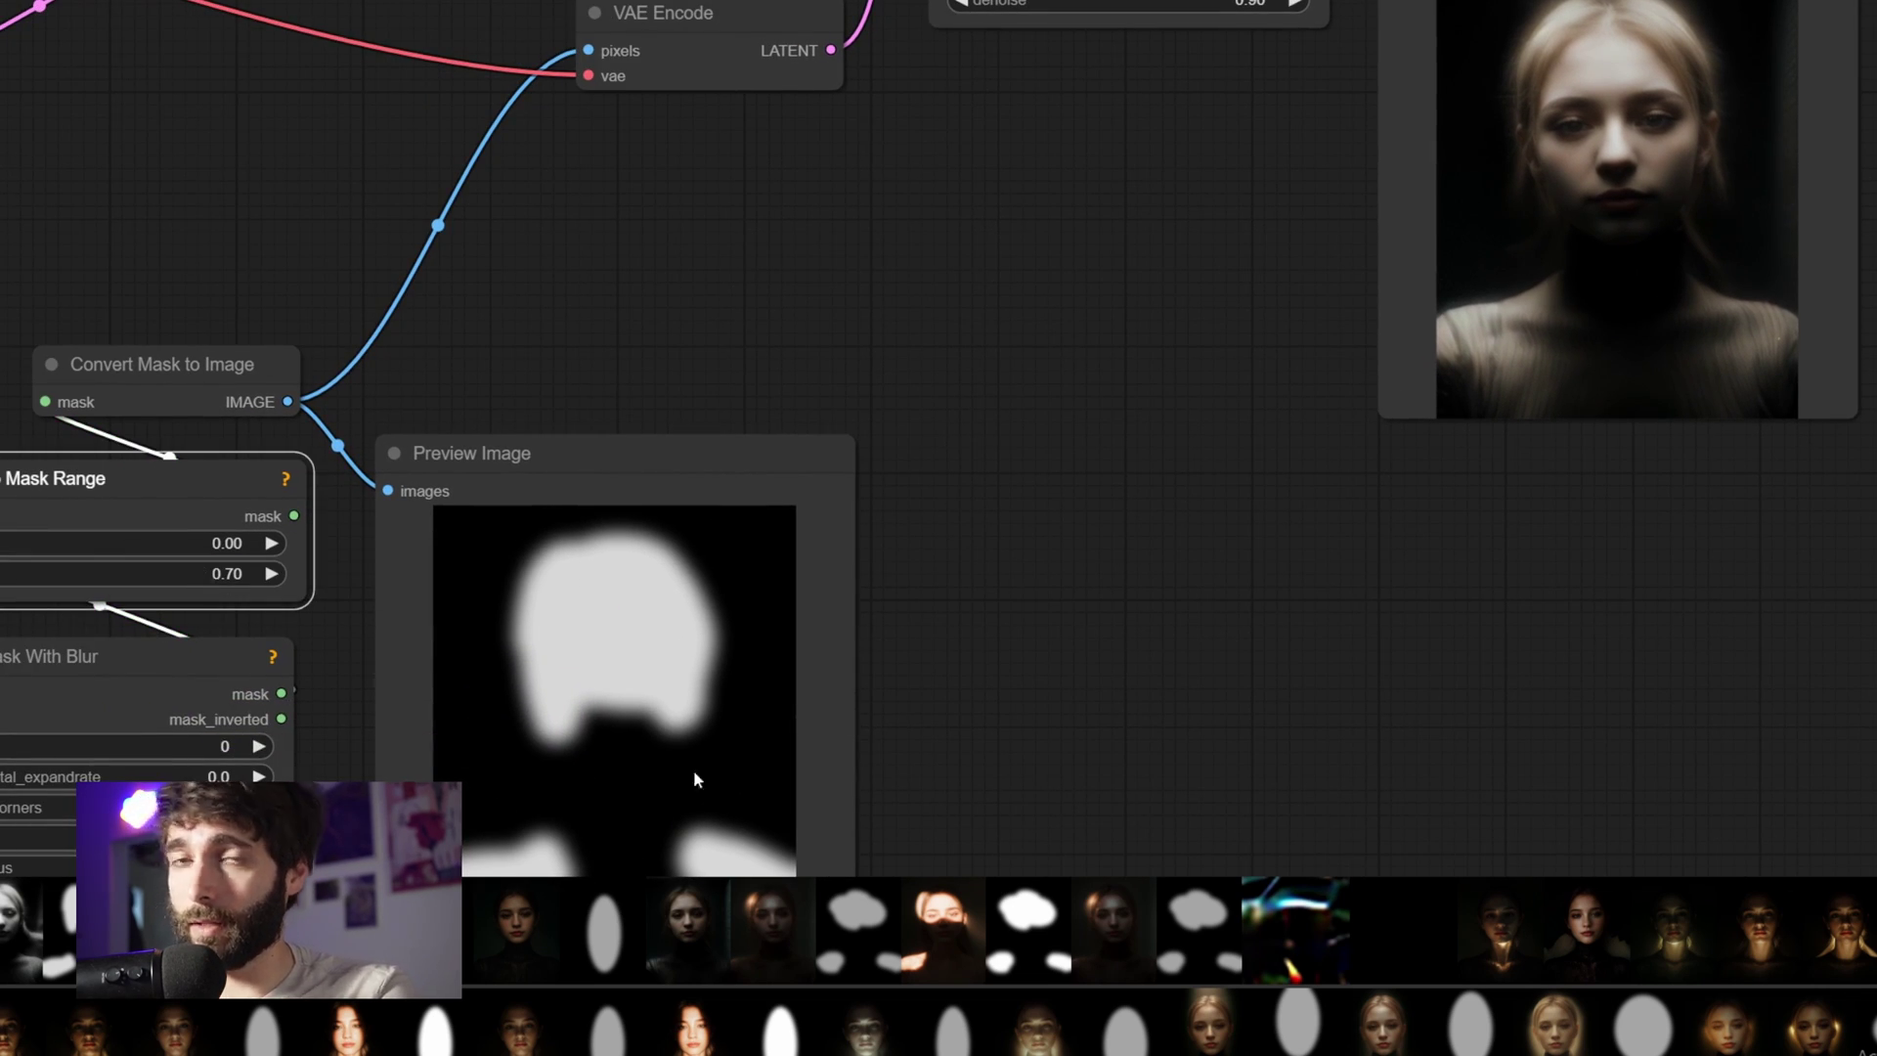
drag(1193, 385, 1044, 637)
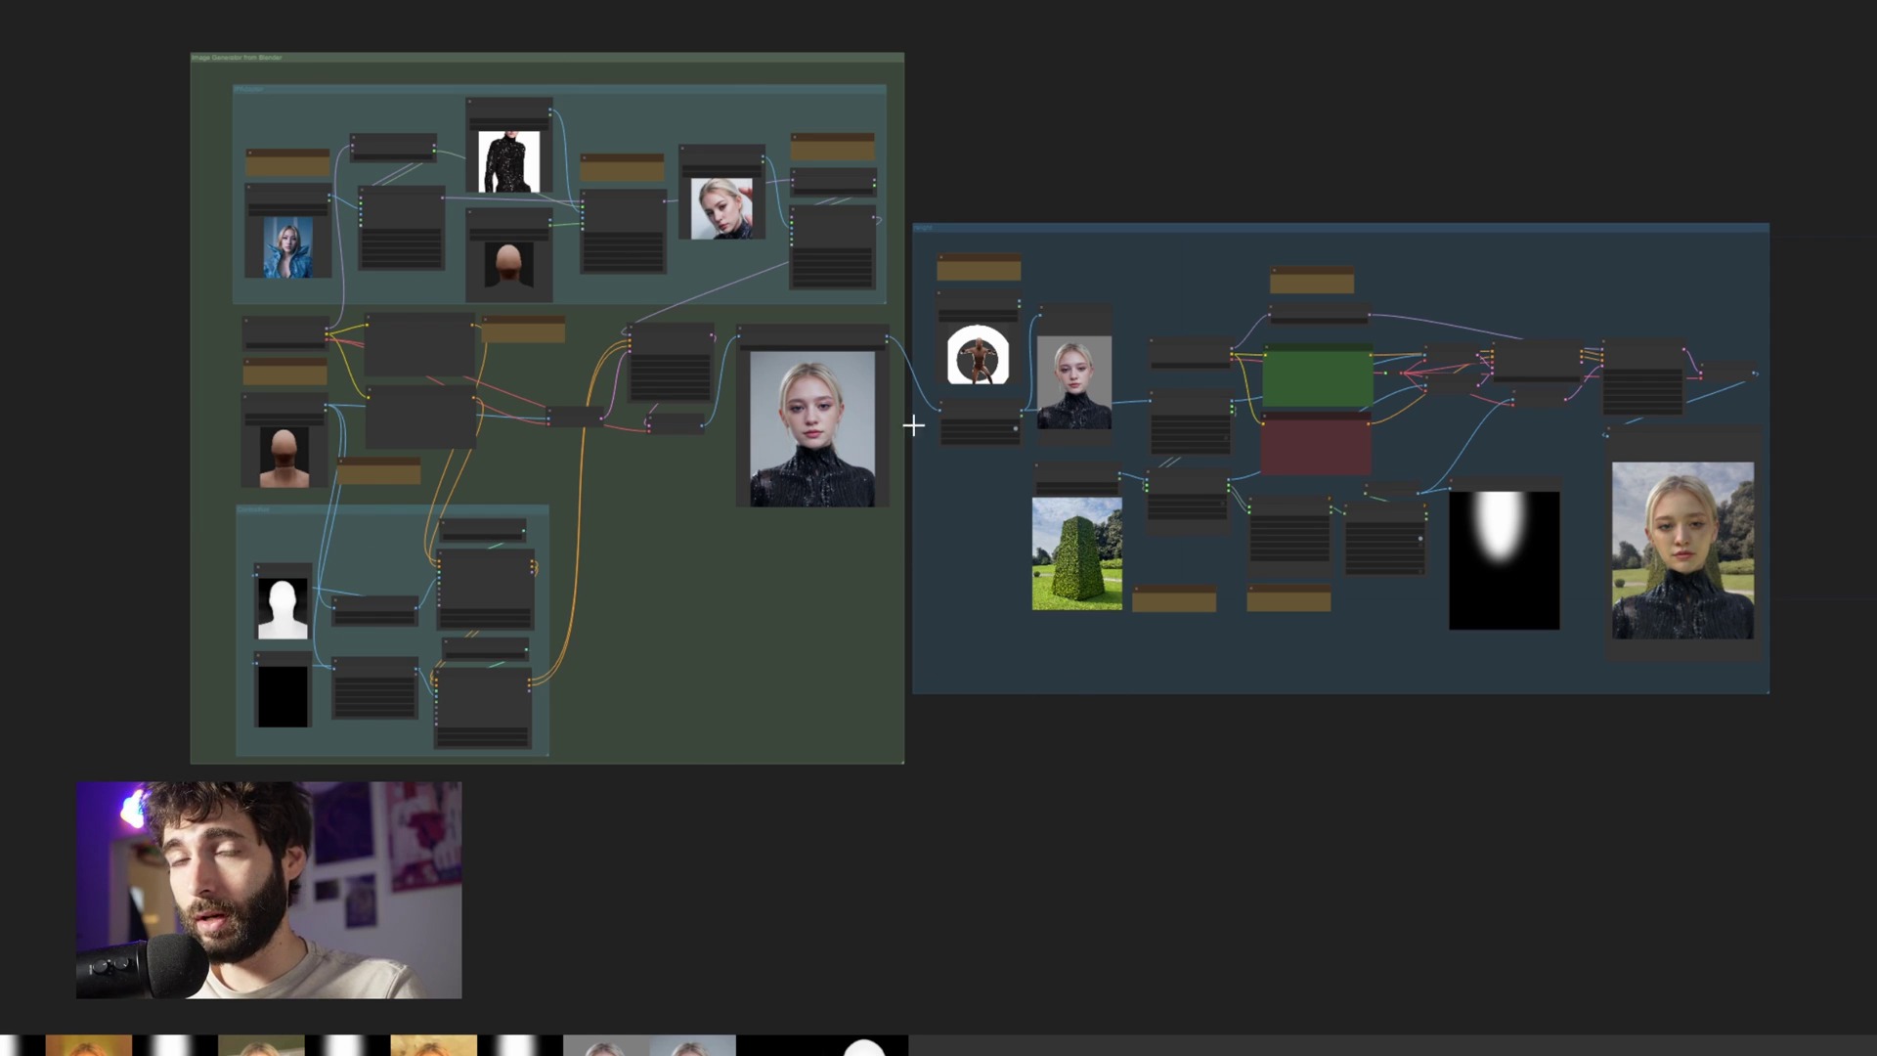
Set the left group's nodes to Never to mute them
right_click(770, 595)
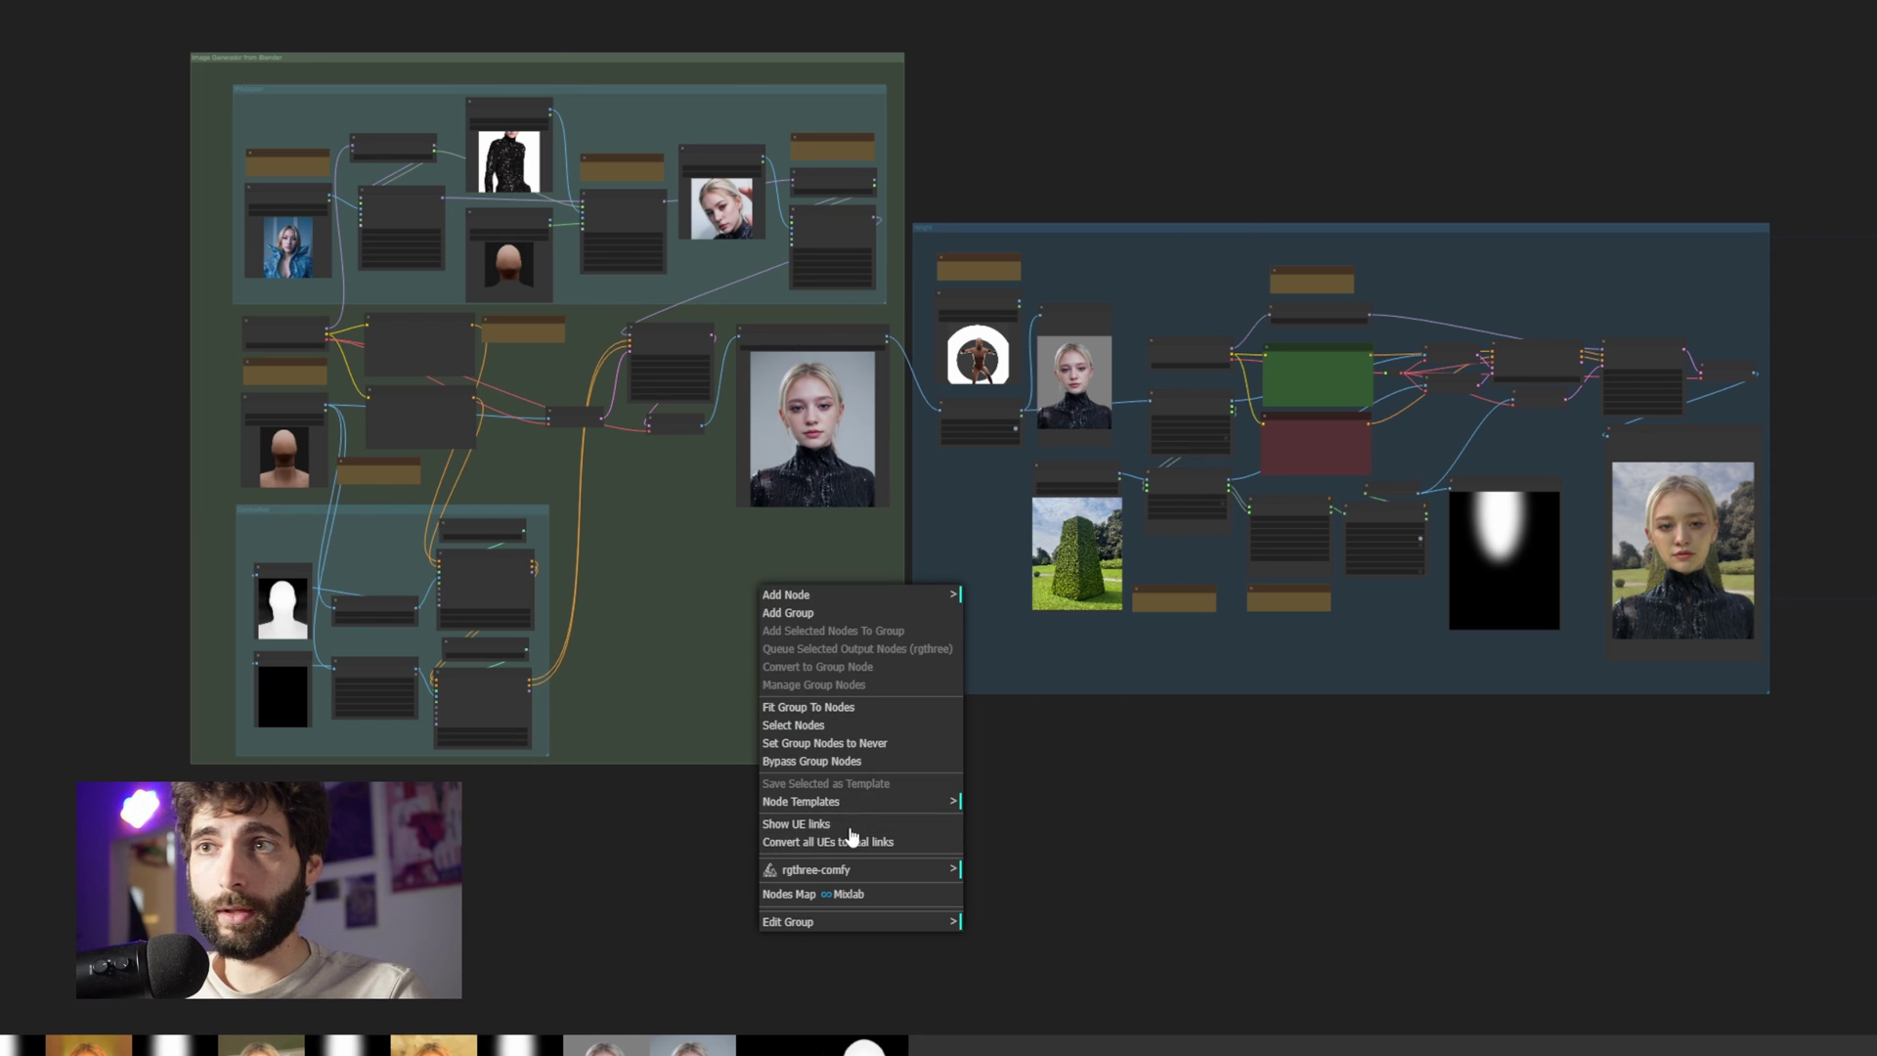
click(883, 744)
drag(1019, 301, 940, 408)
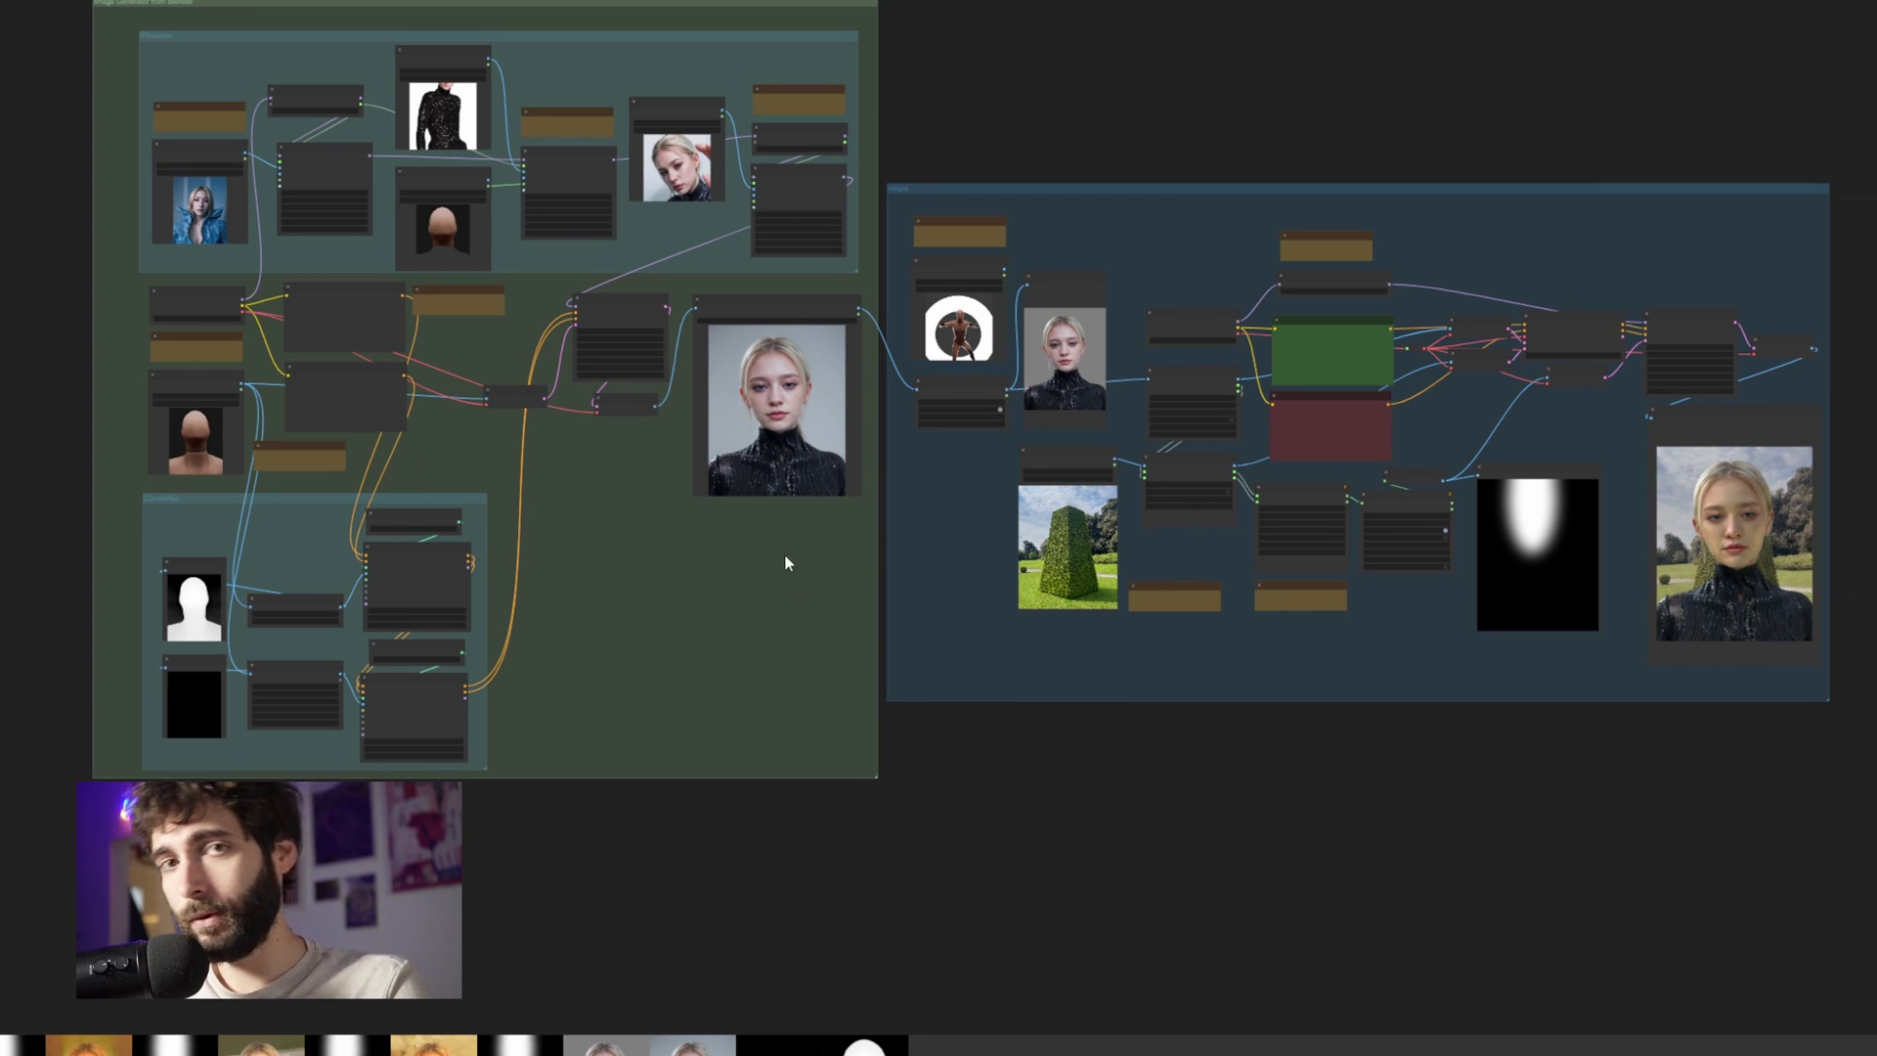
Review the bald-head mask, studio portrait, blue-jacket, black-outfit and blonde-face images
scroll(1007, 642, up, 3)
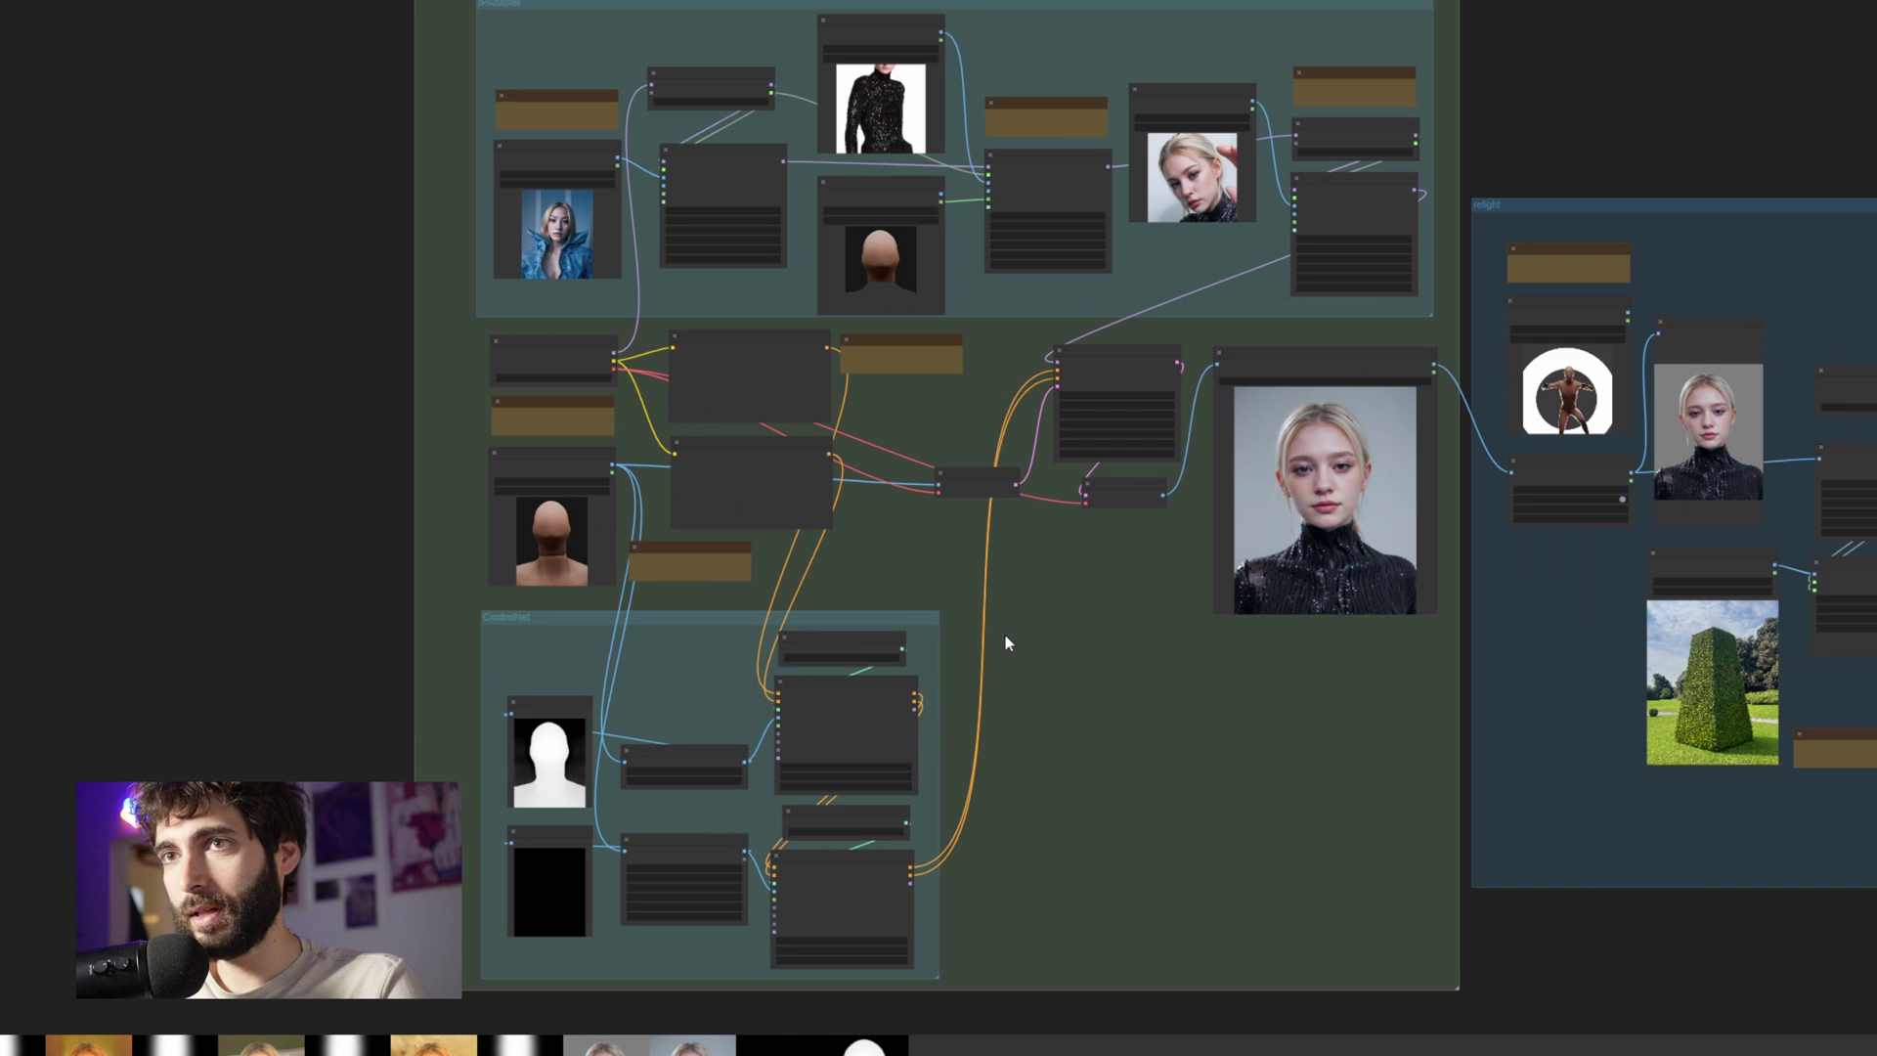
click(545, 453)
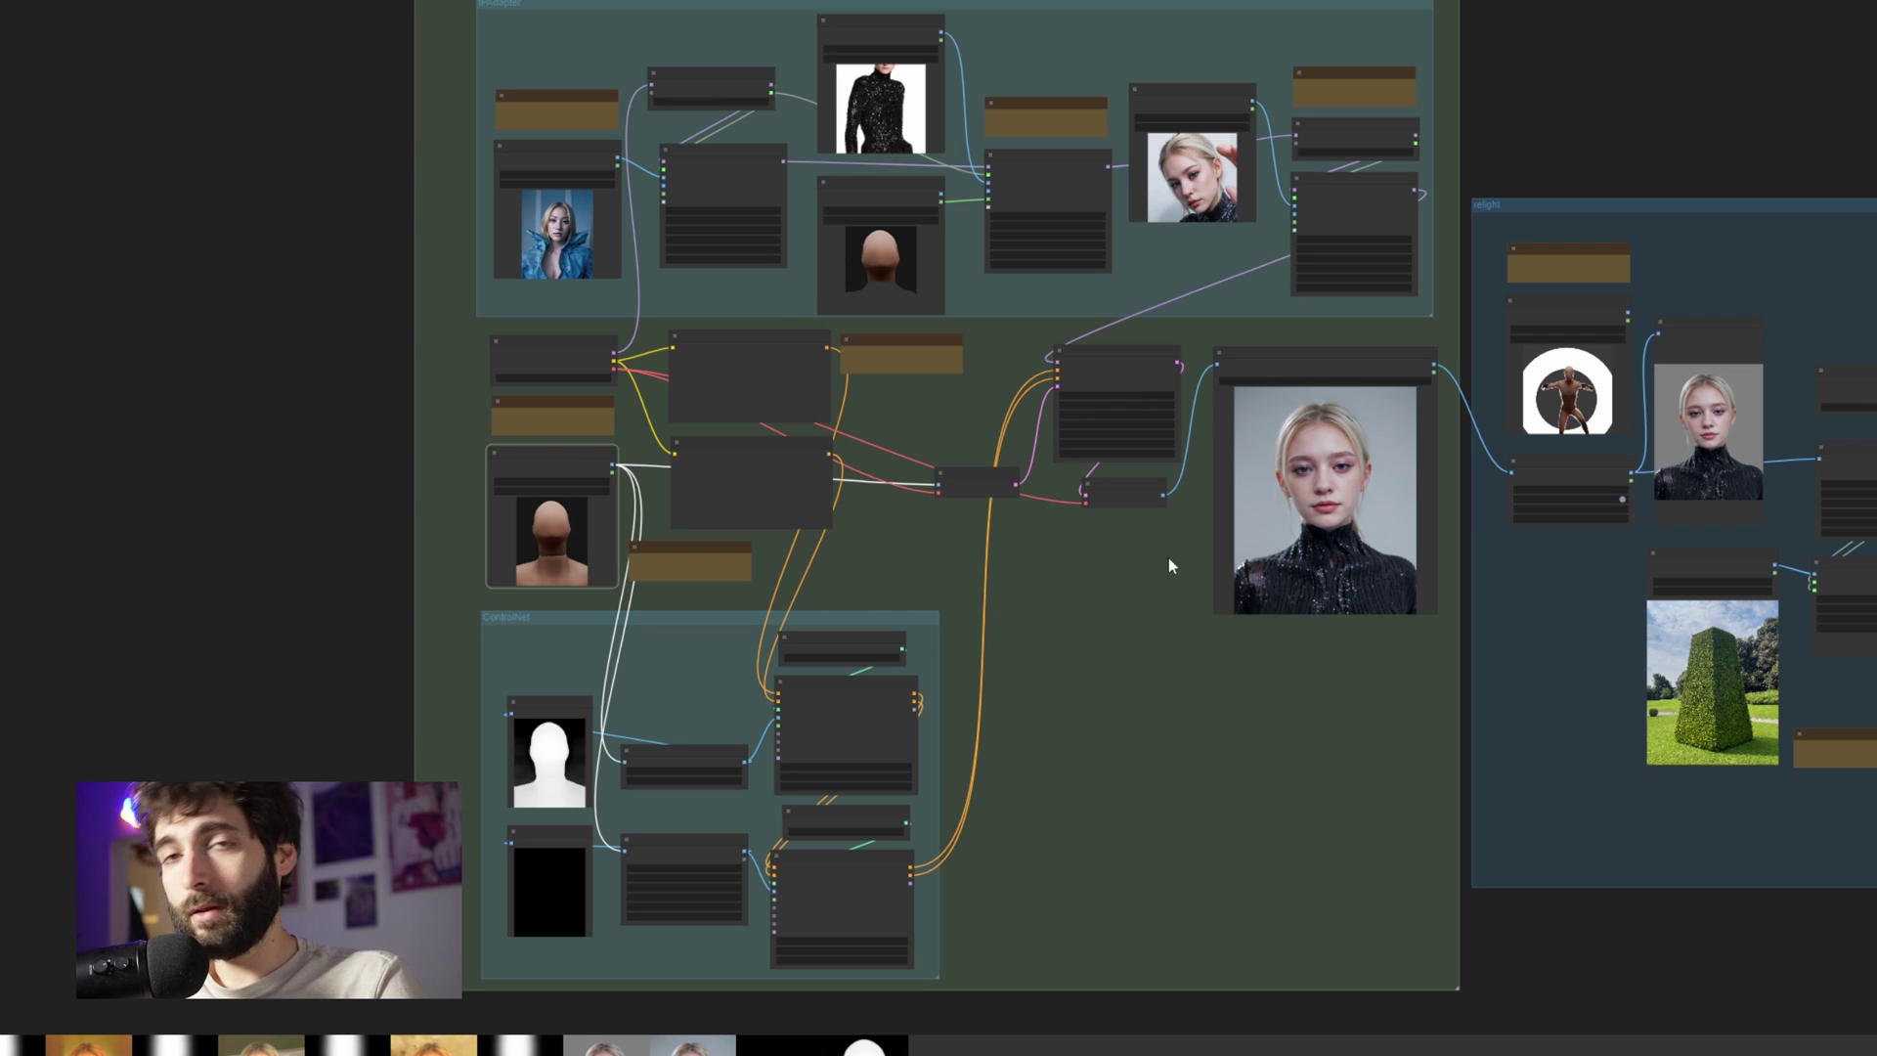
click(1303, 365)
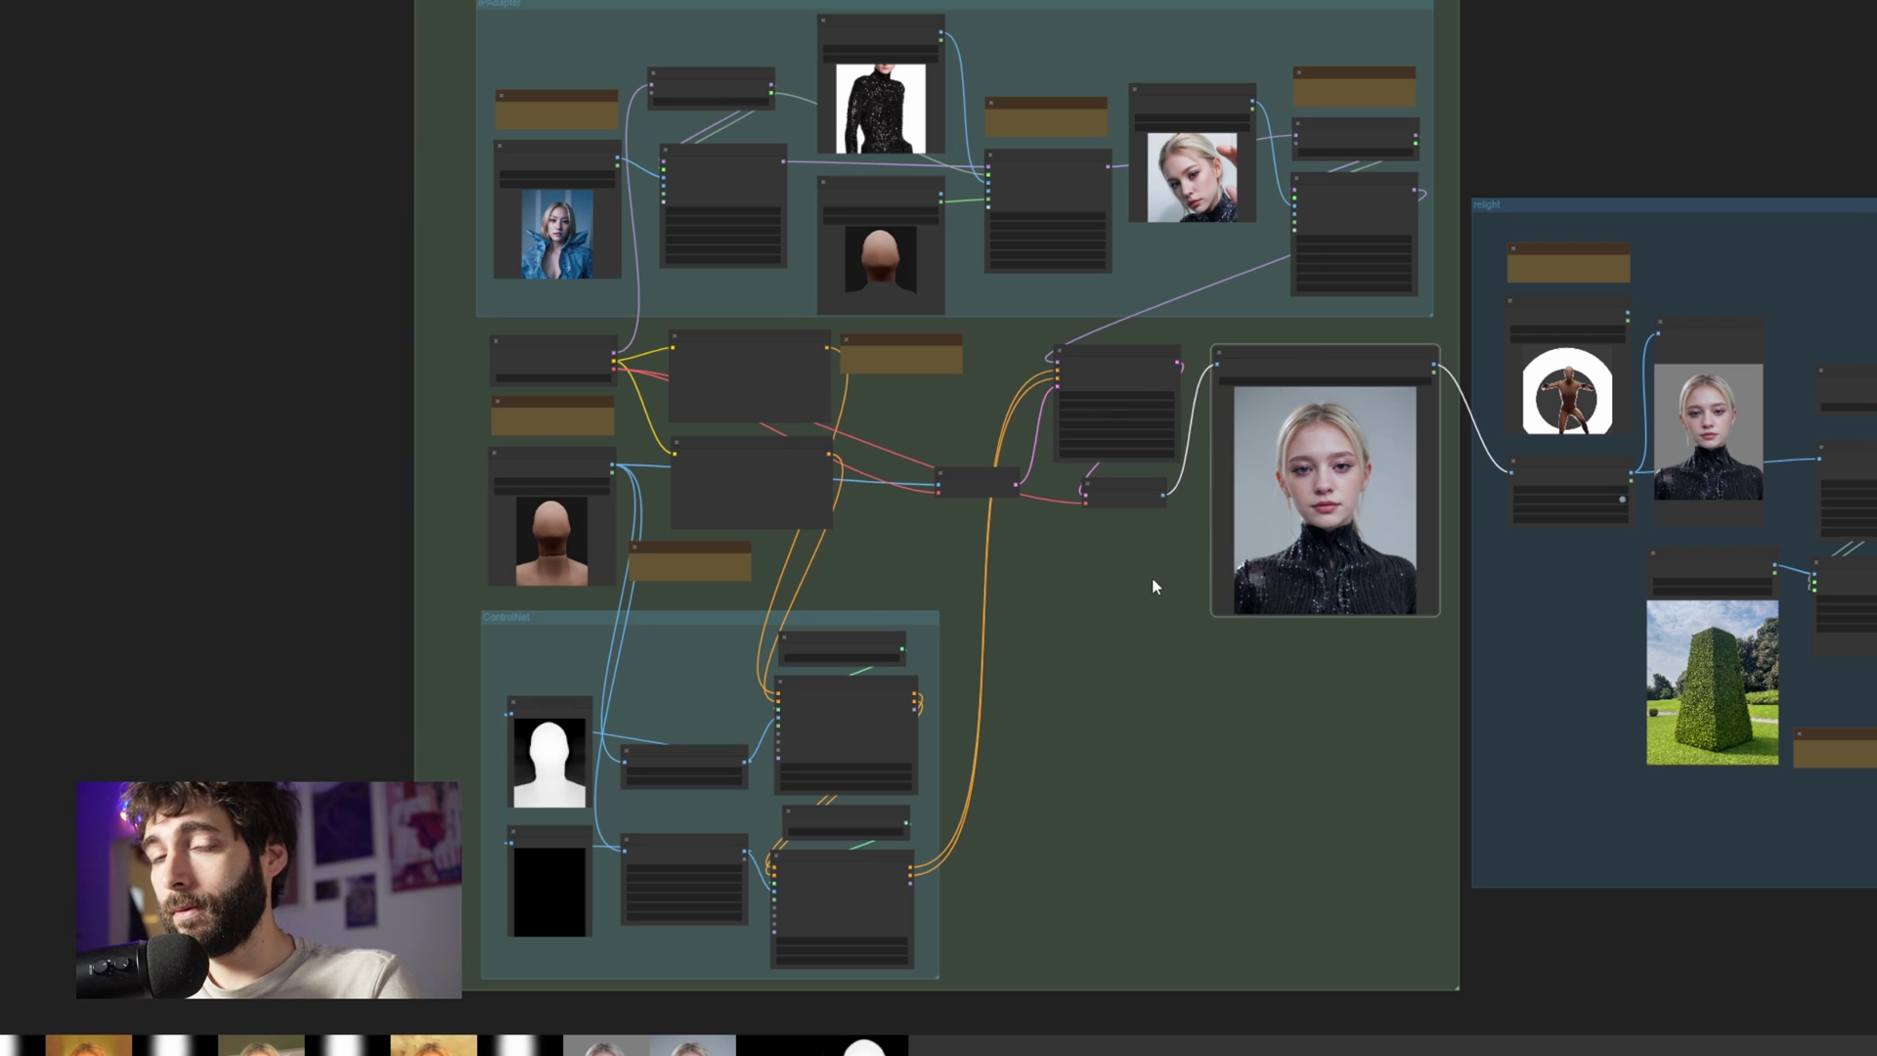
click(561, 151)
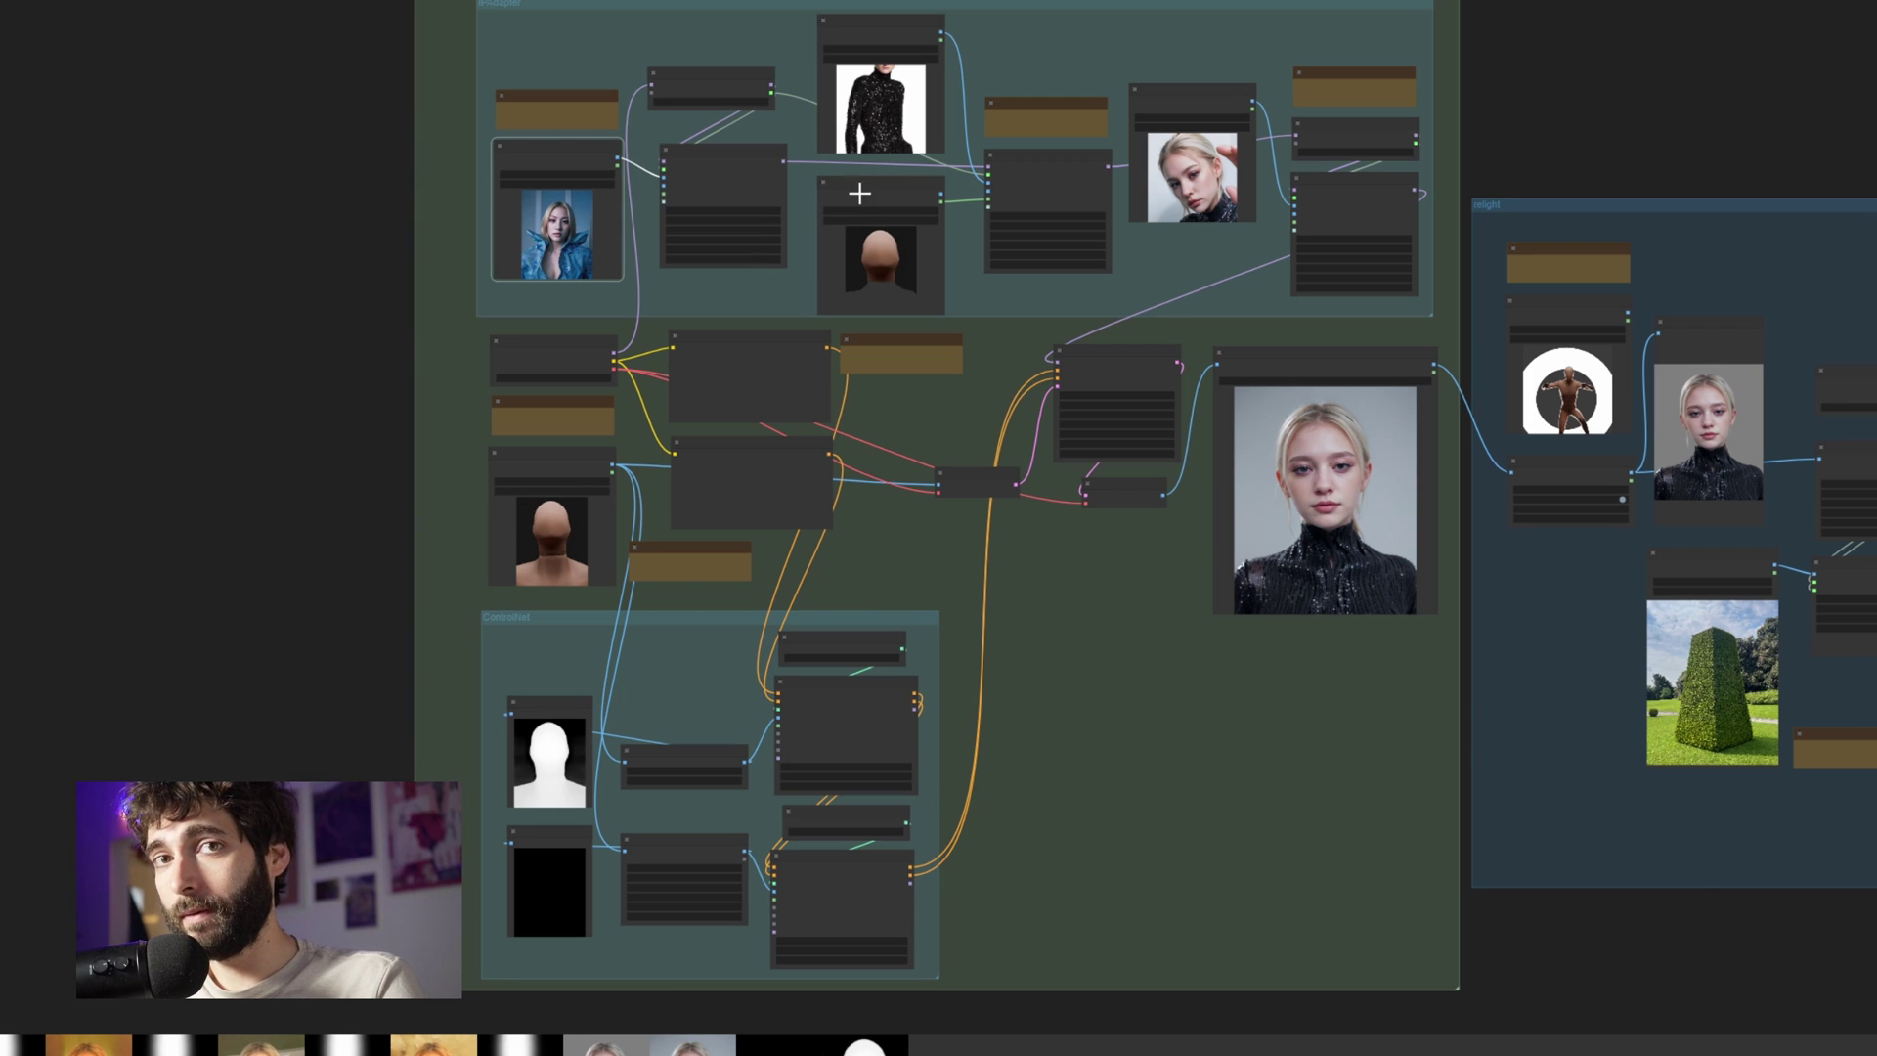
click(878, 54)
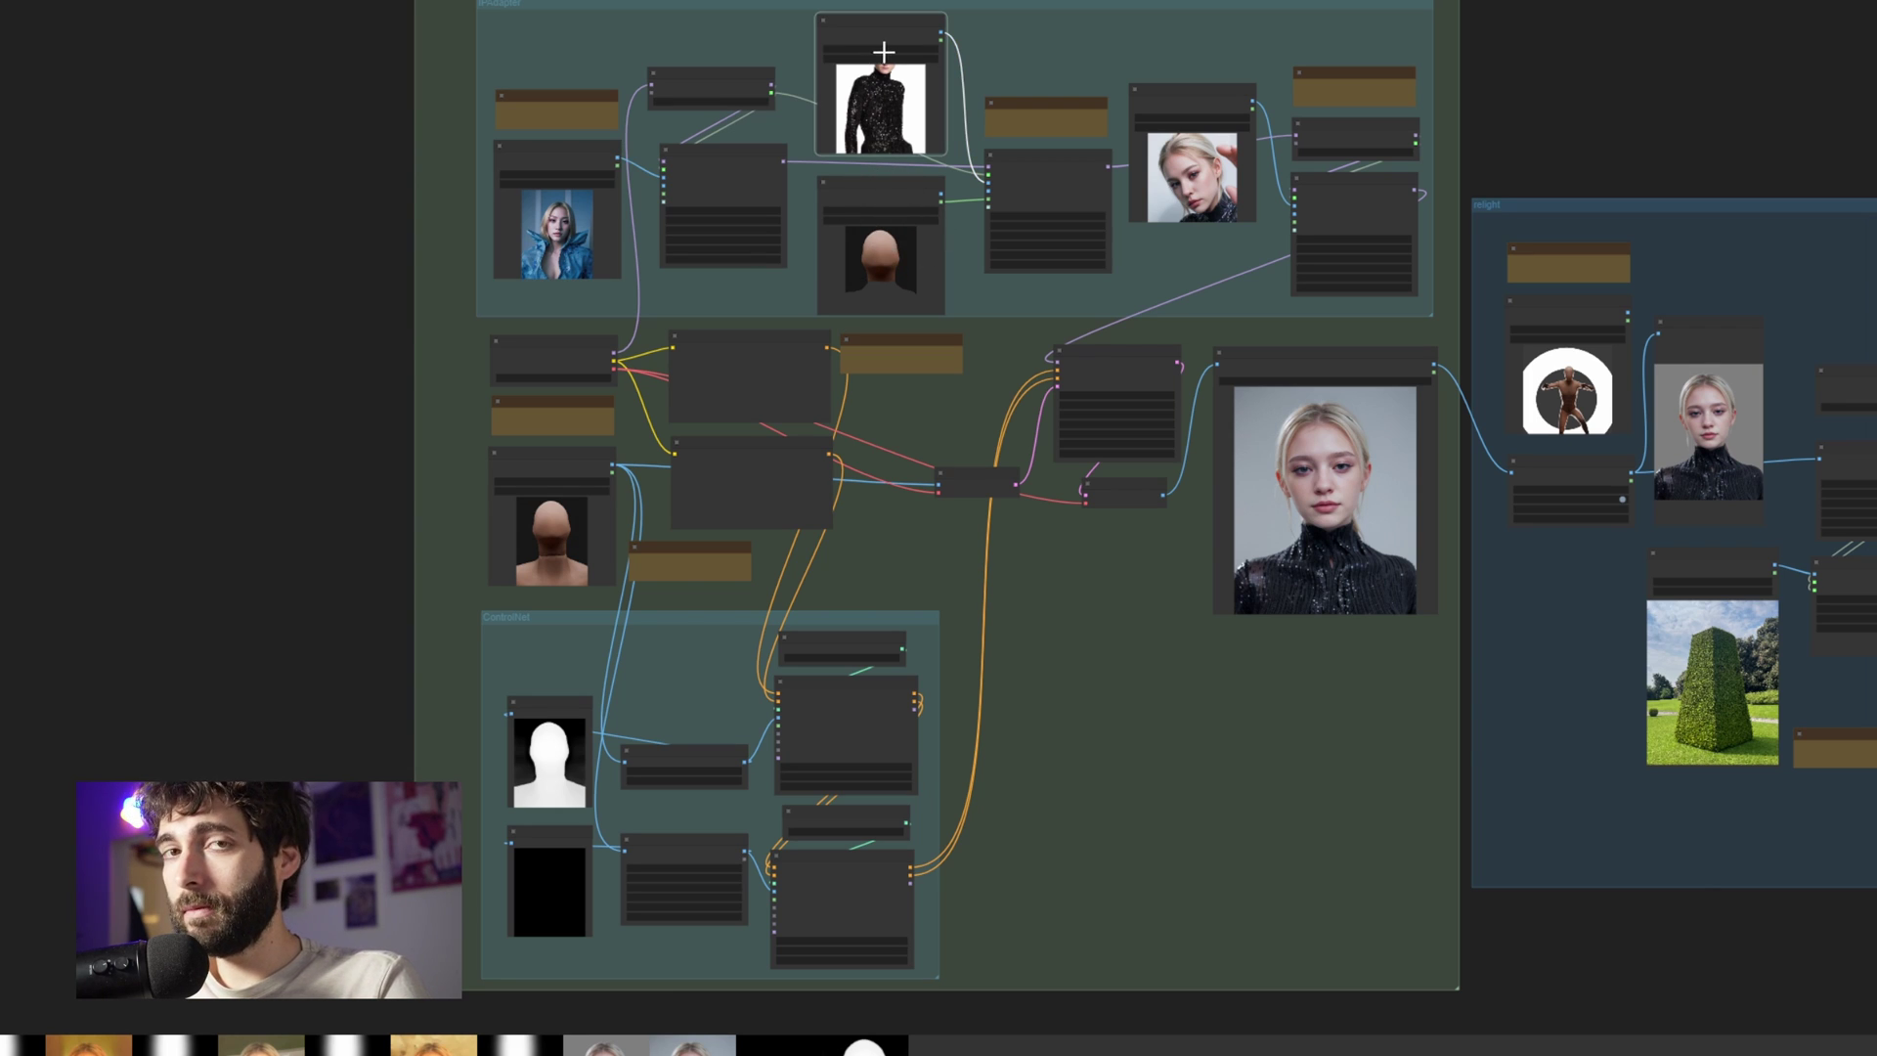
click(901, 187)
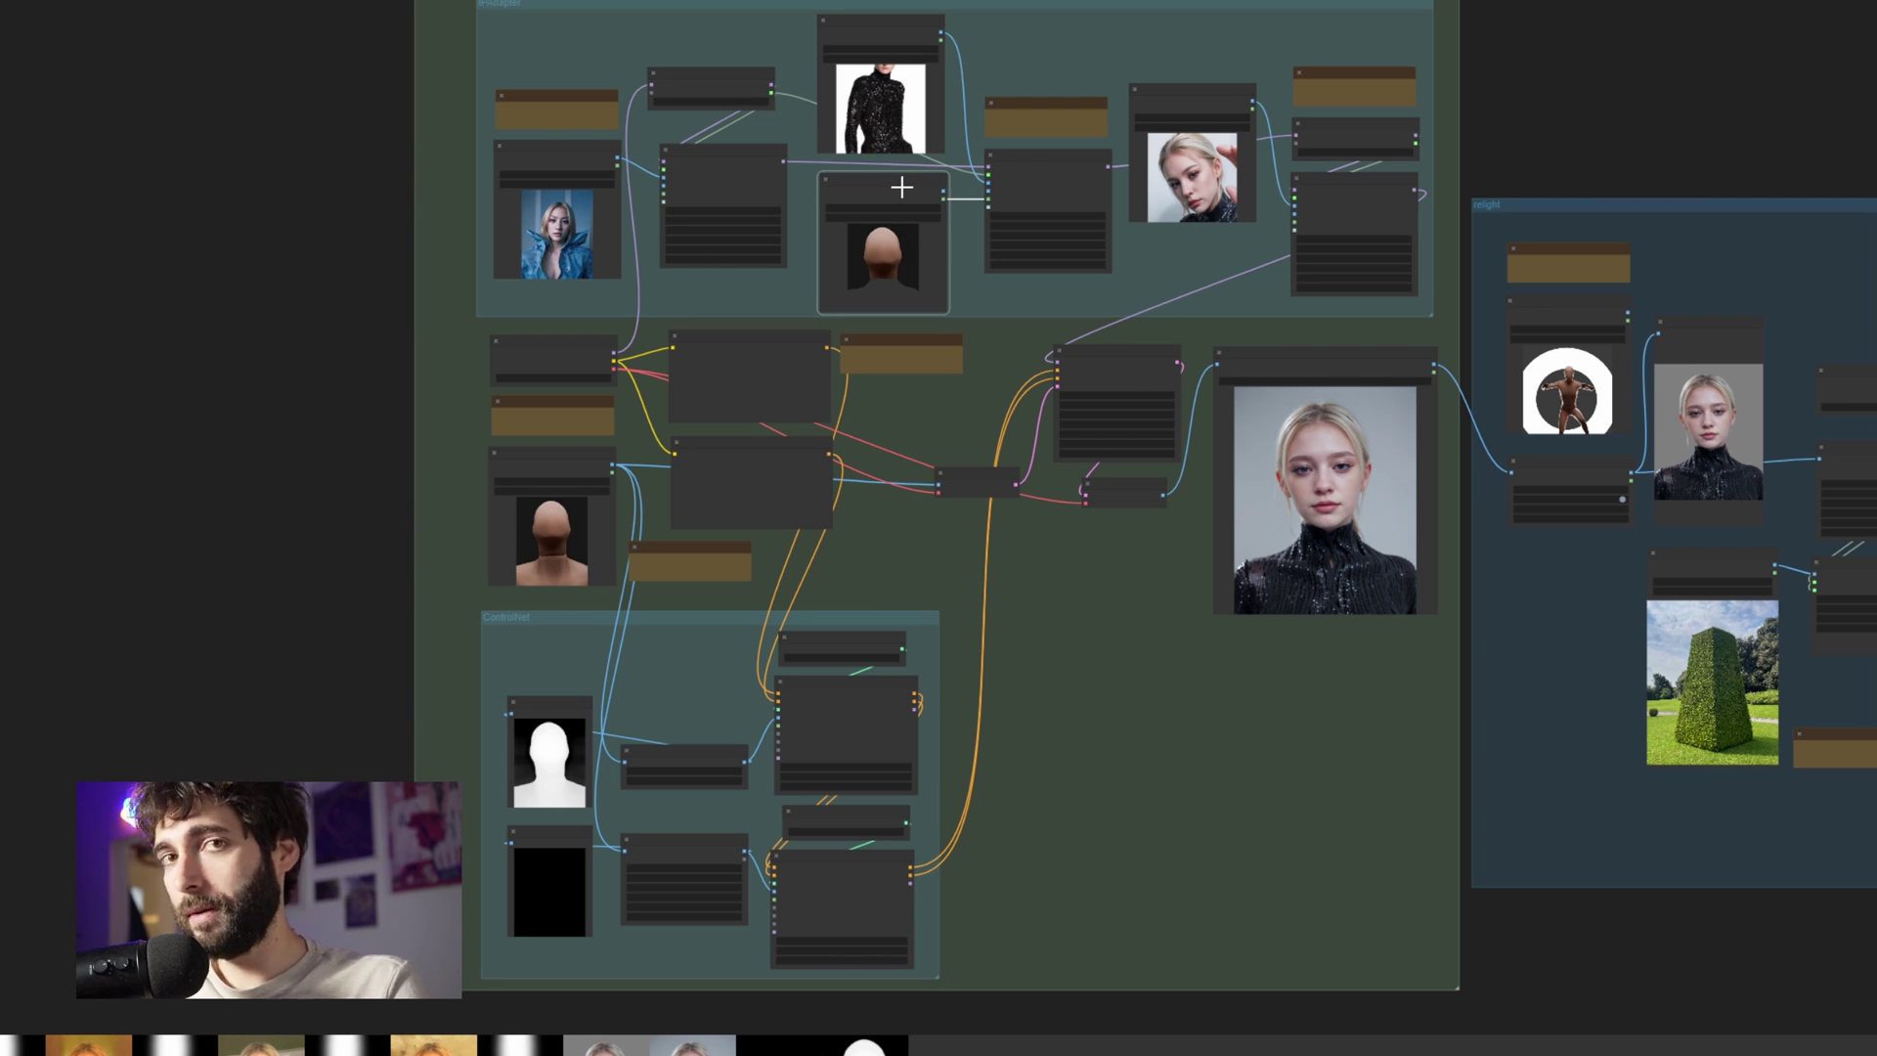
click(1185, 170)
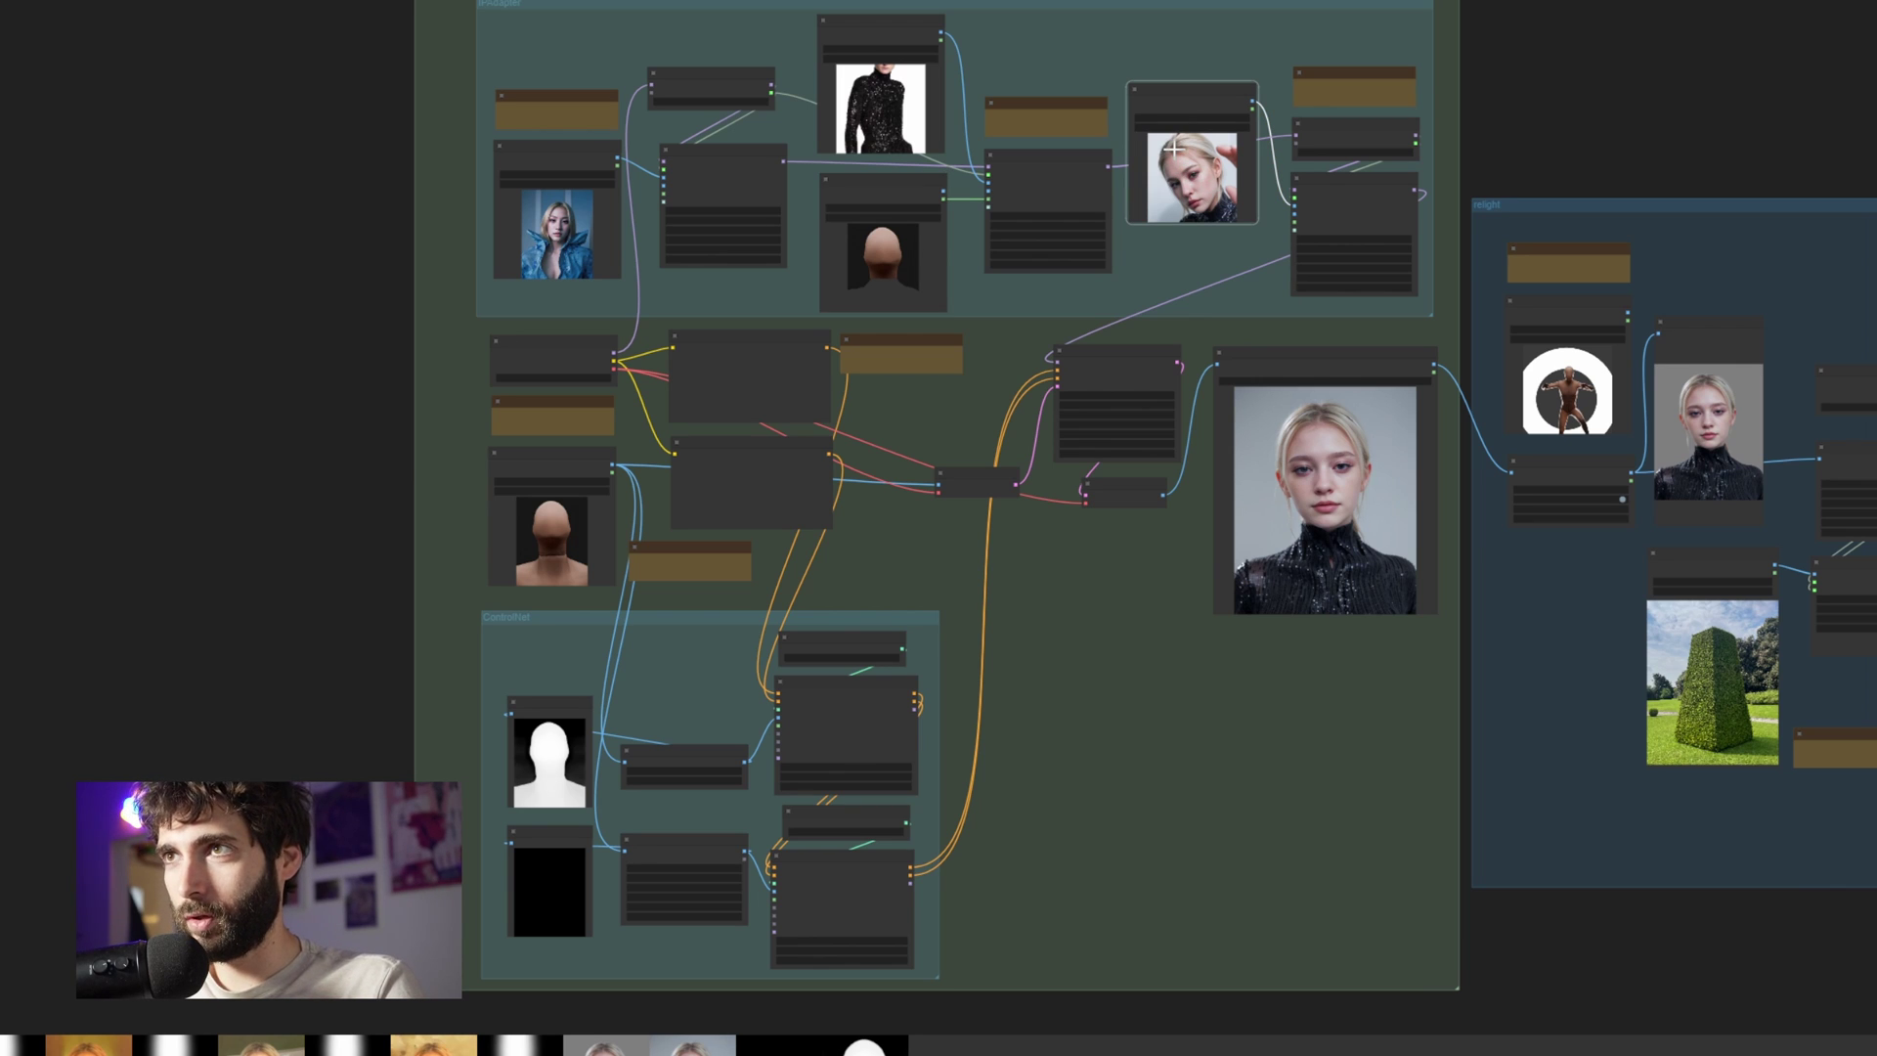
drag(1503, 762, 616, 746)
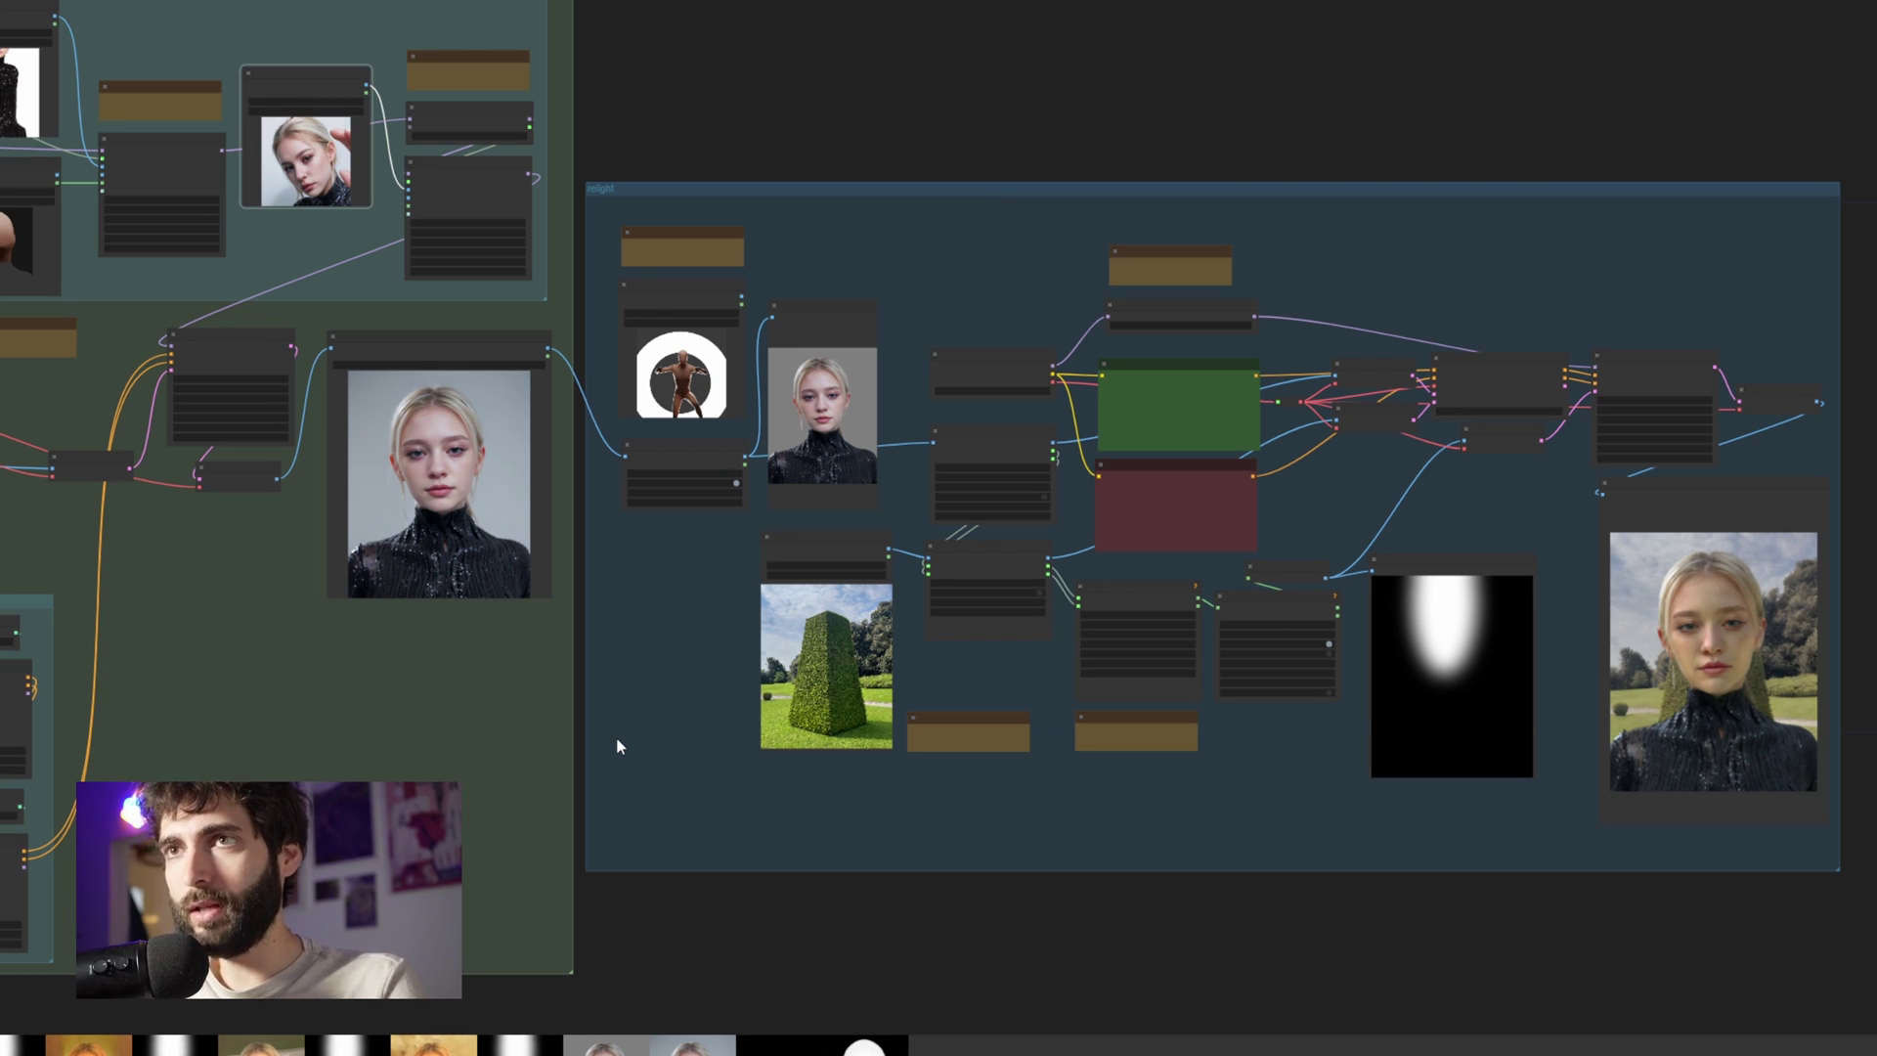
Check the garden background and preview, then open the IC-Light model_path list
scroll(701, 718, up, 3)
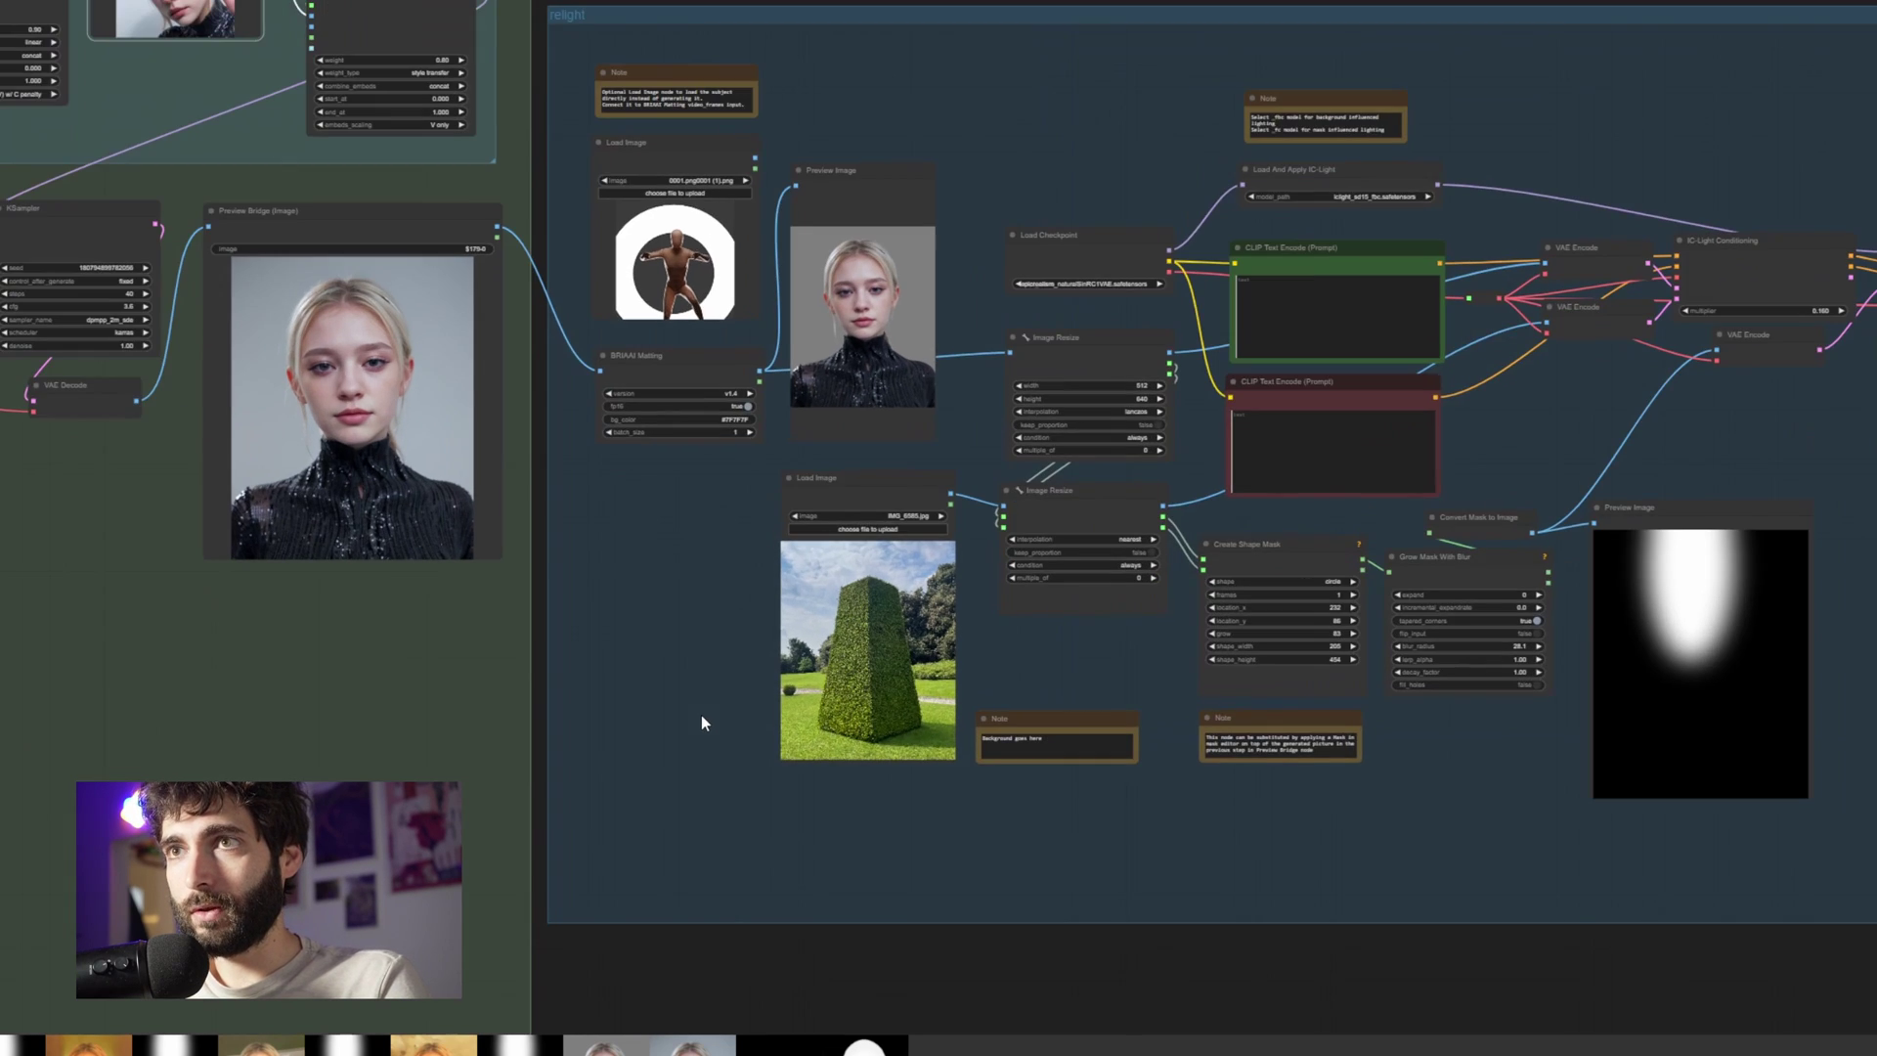
drag(701, 714, 442, 731)
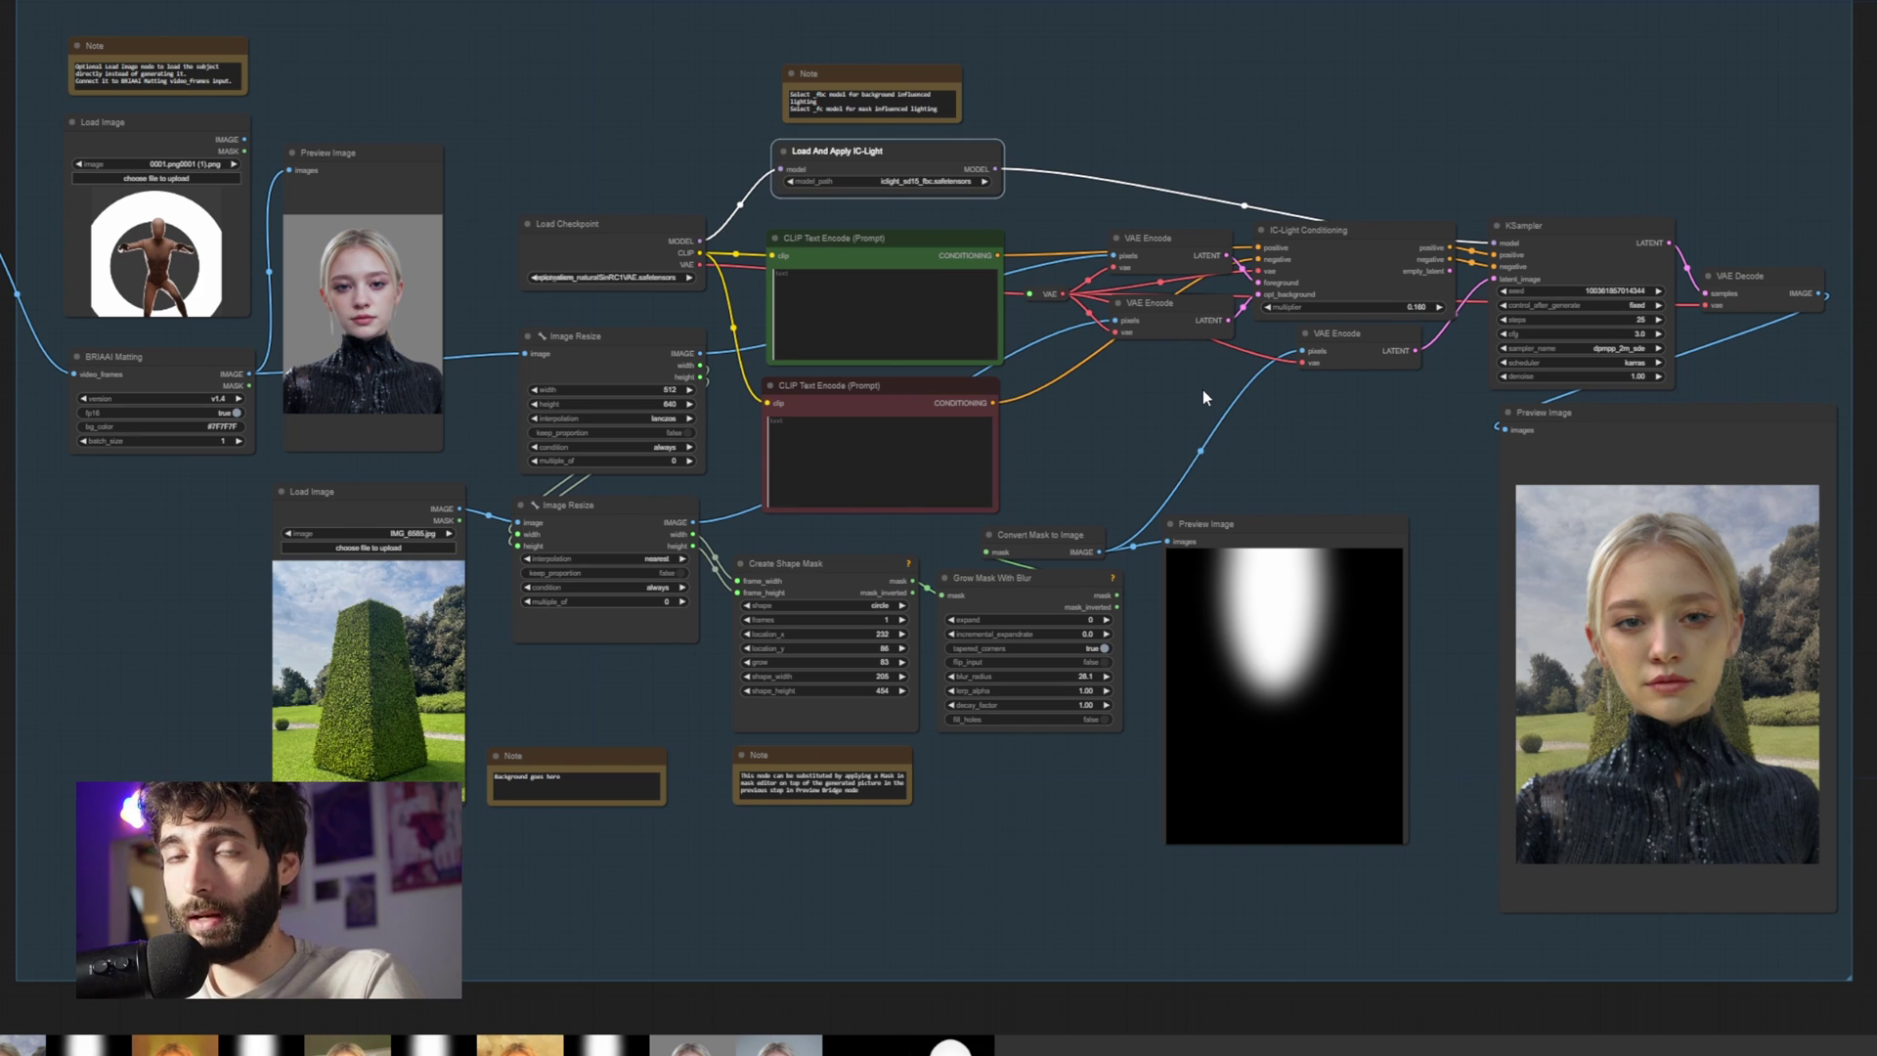
click(397, 515)
click(1279, 524)
click(1019, 812)
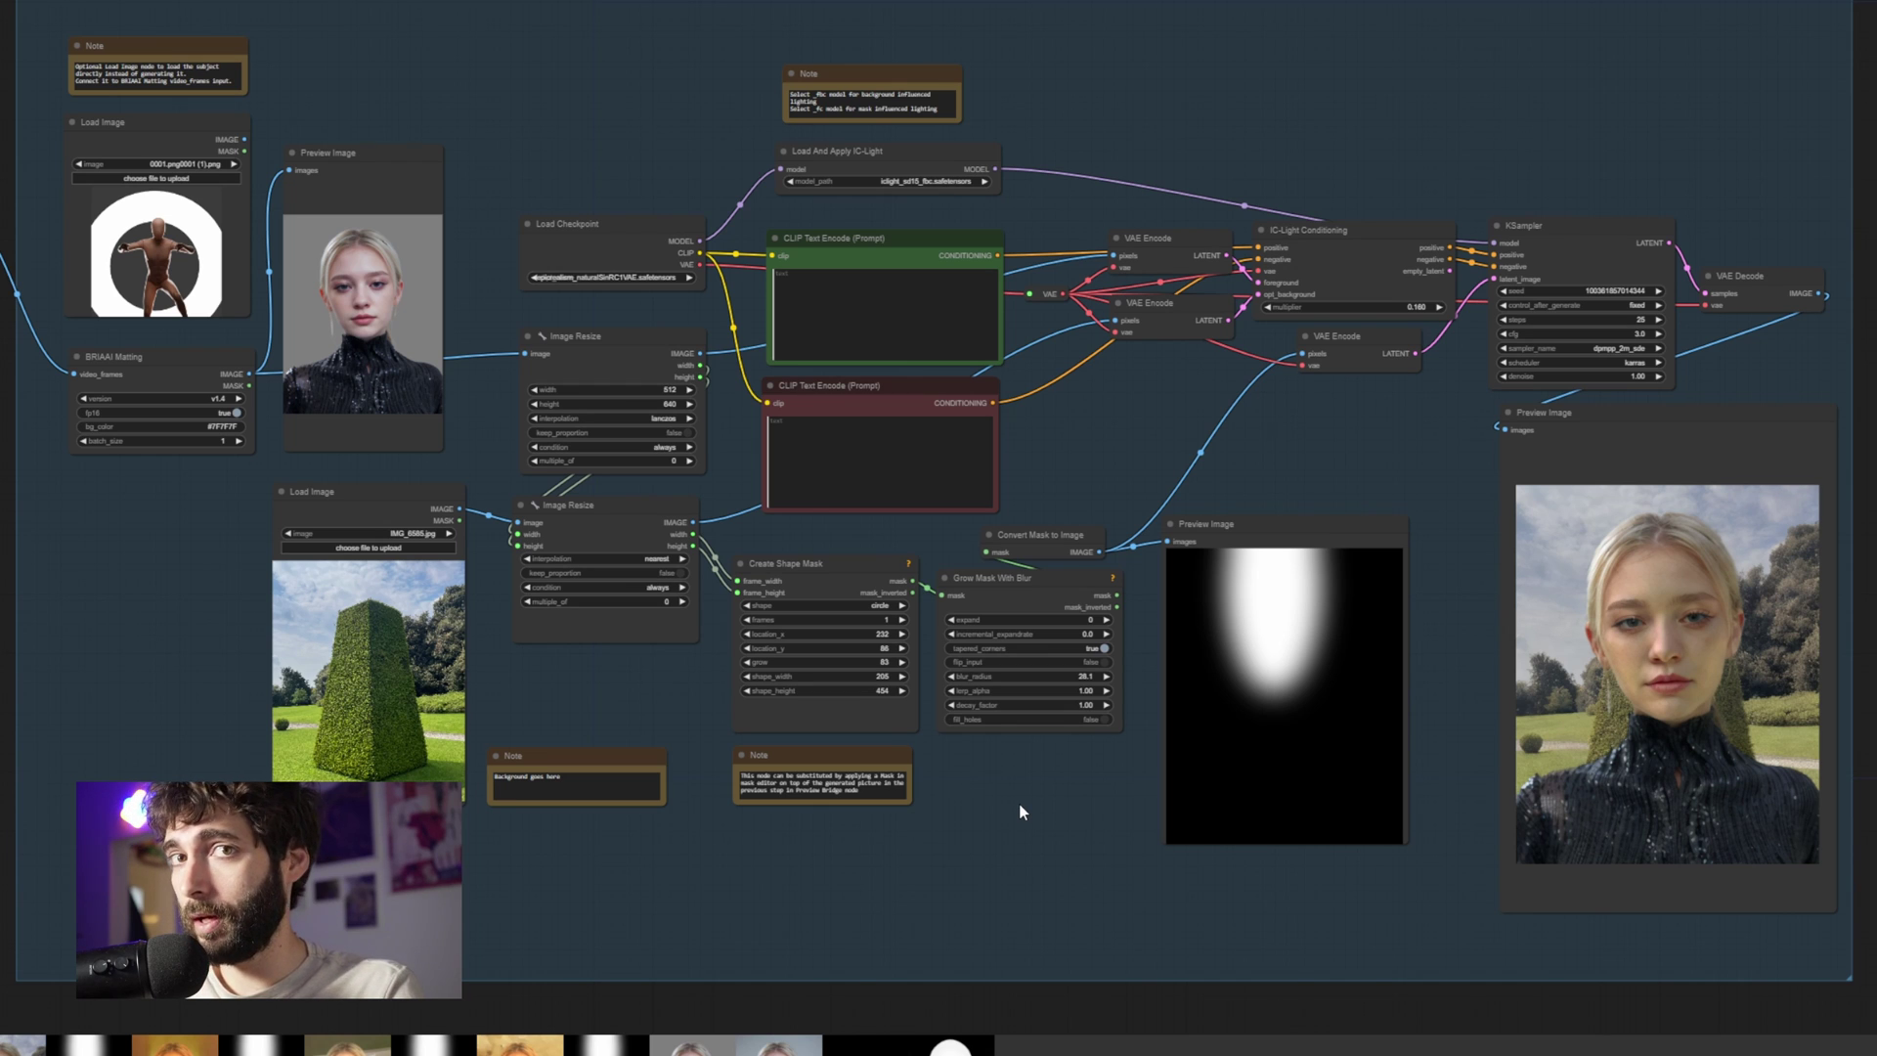
click(371, 492)
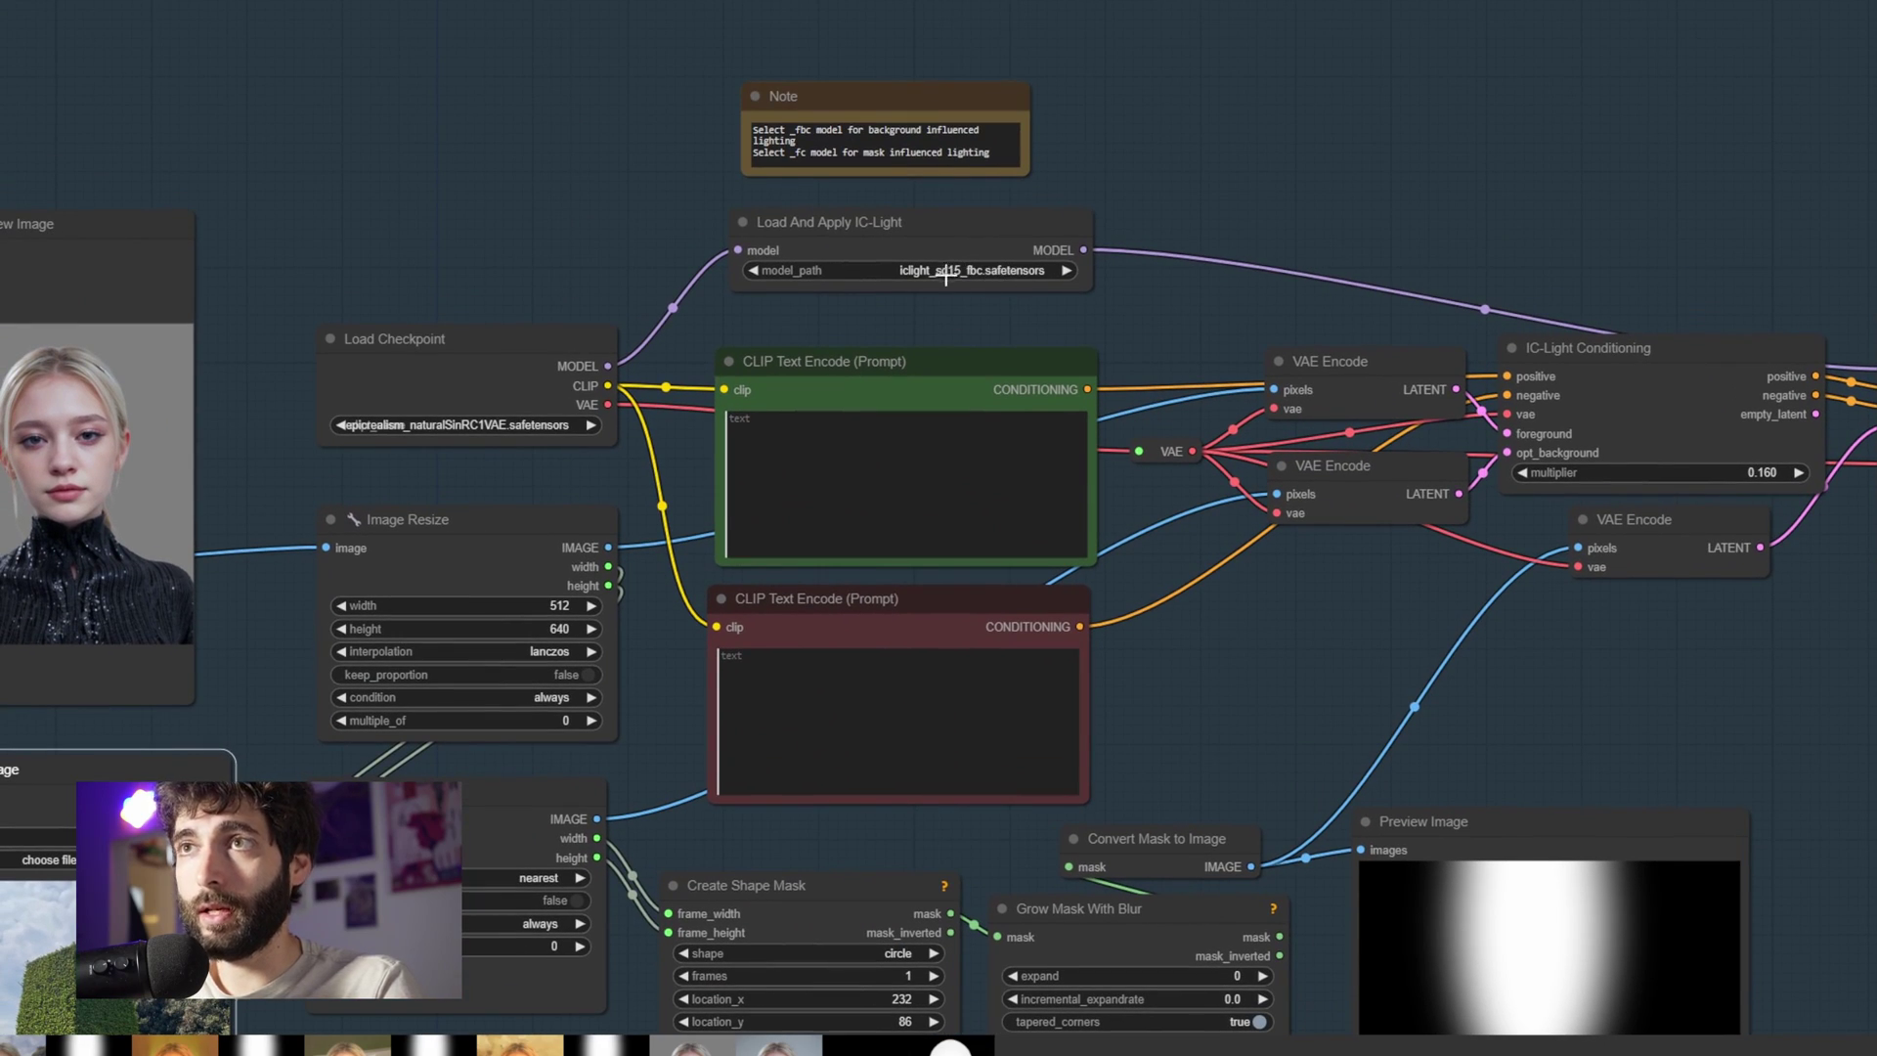
click(1021, 239)
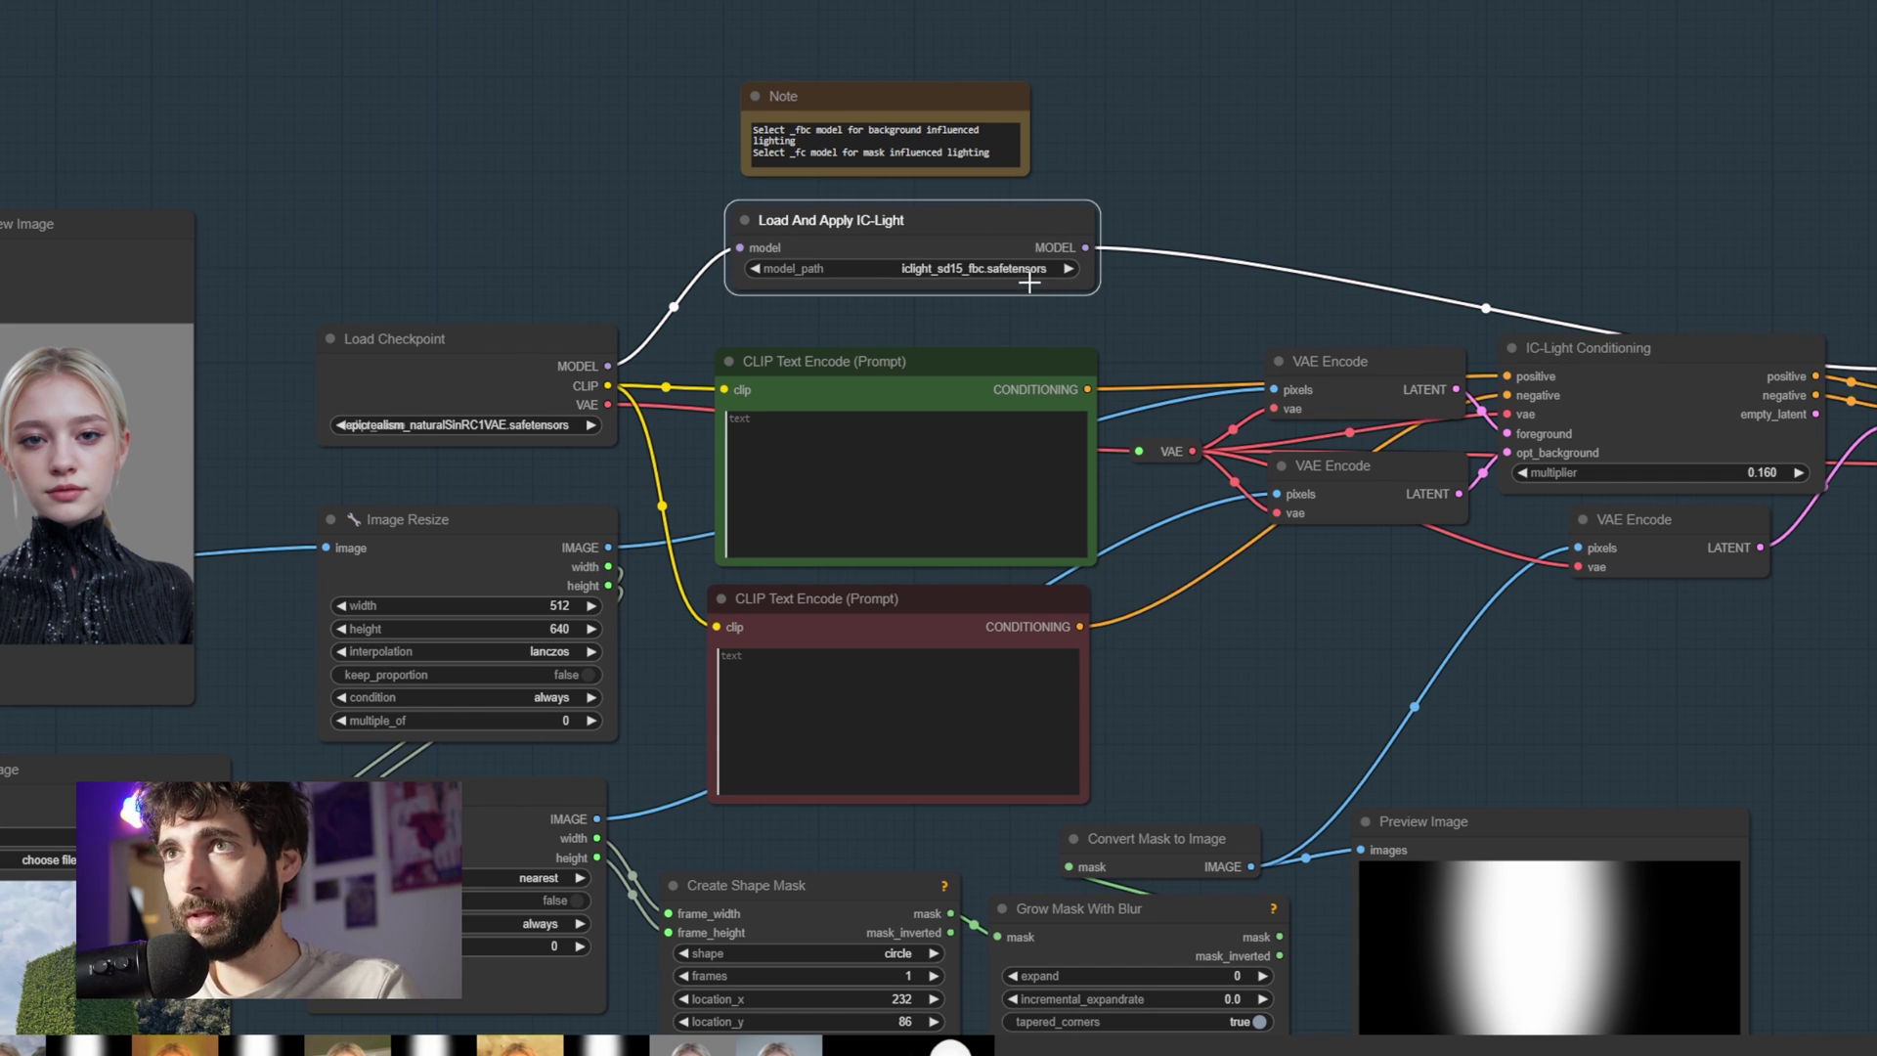
click(1030, 278)
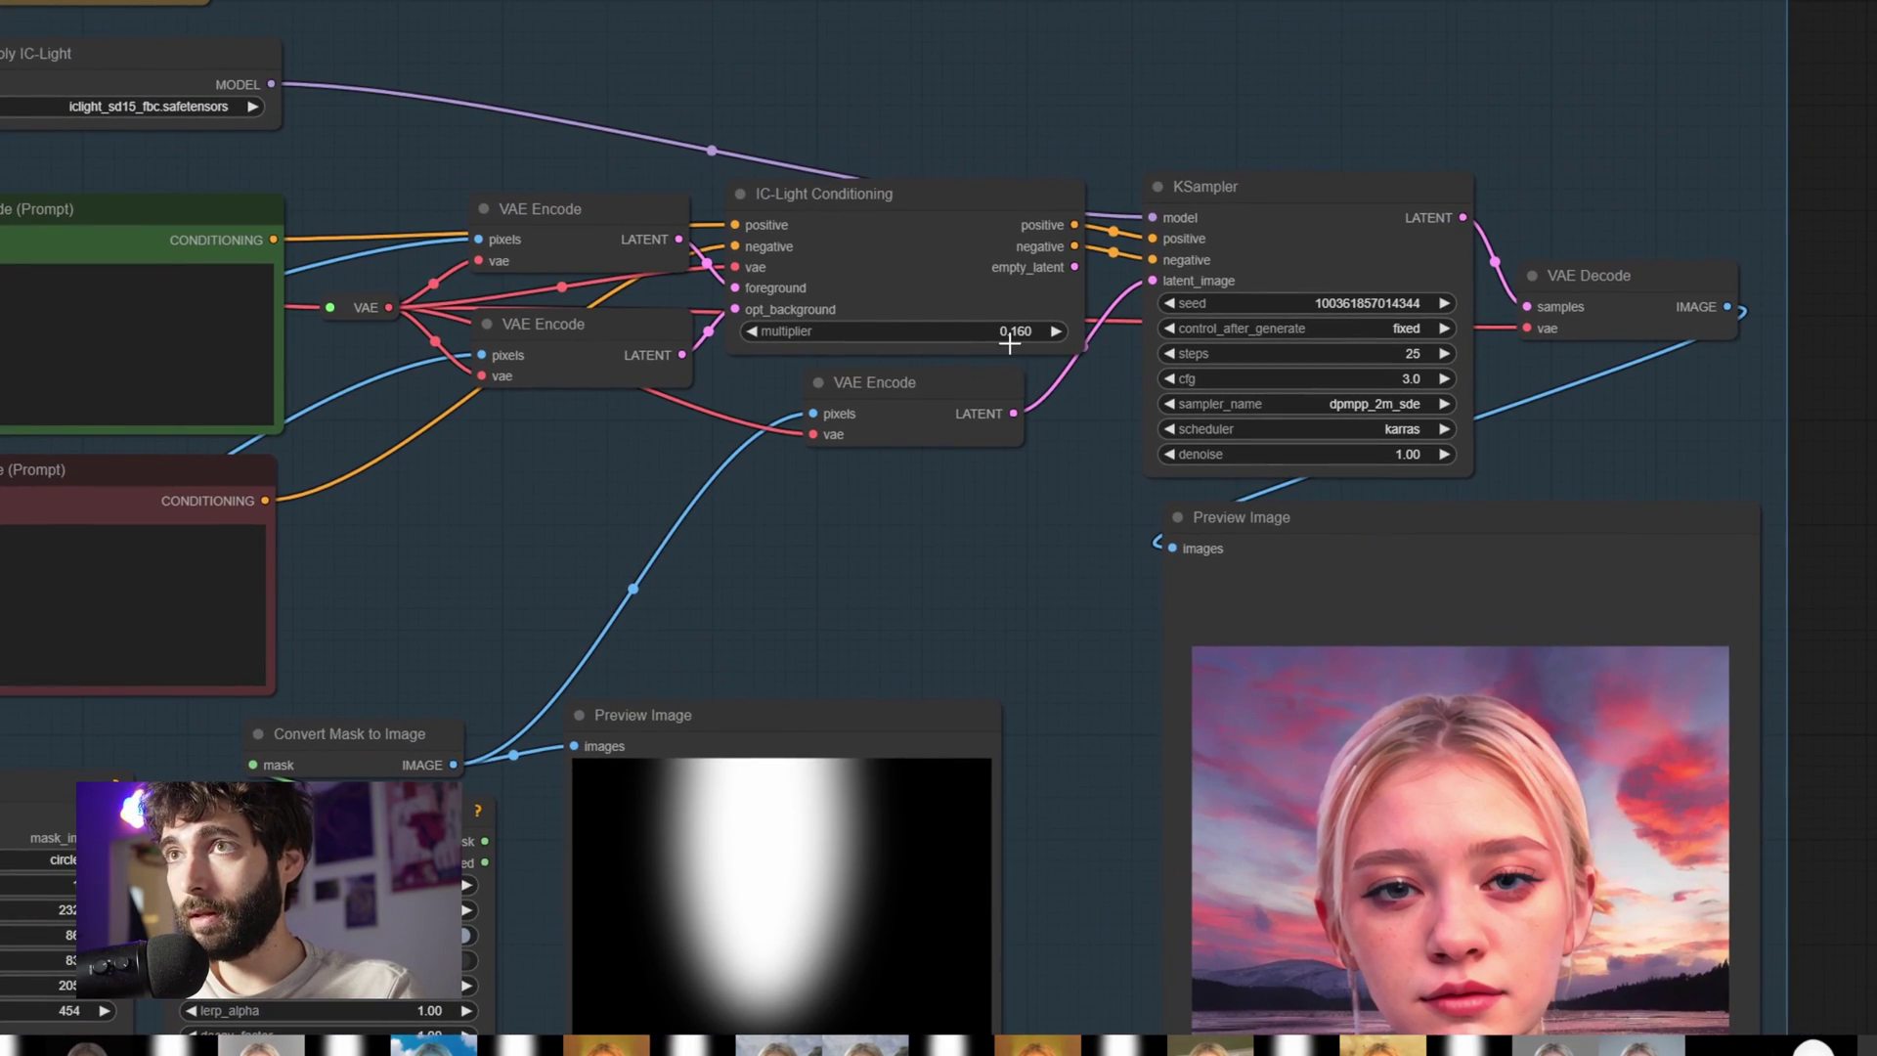
Change the IC-Light Conditioning multiplier to 0.1
click(1009, 342)
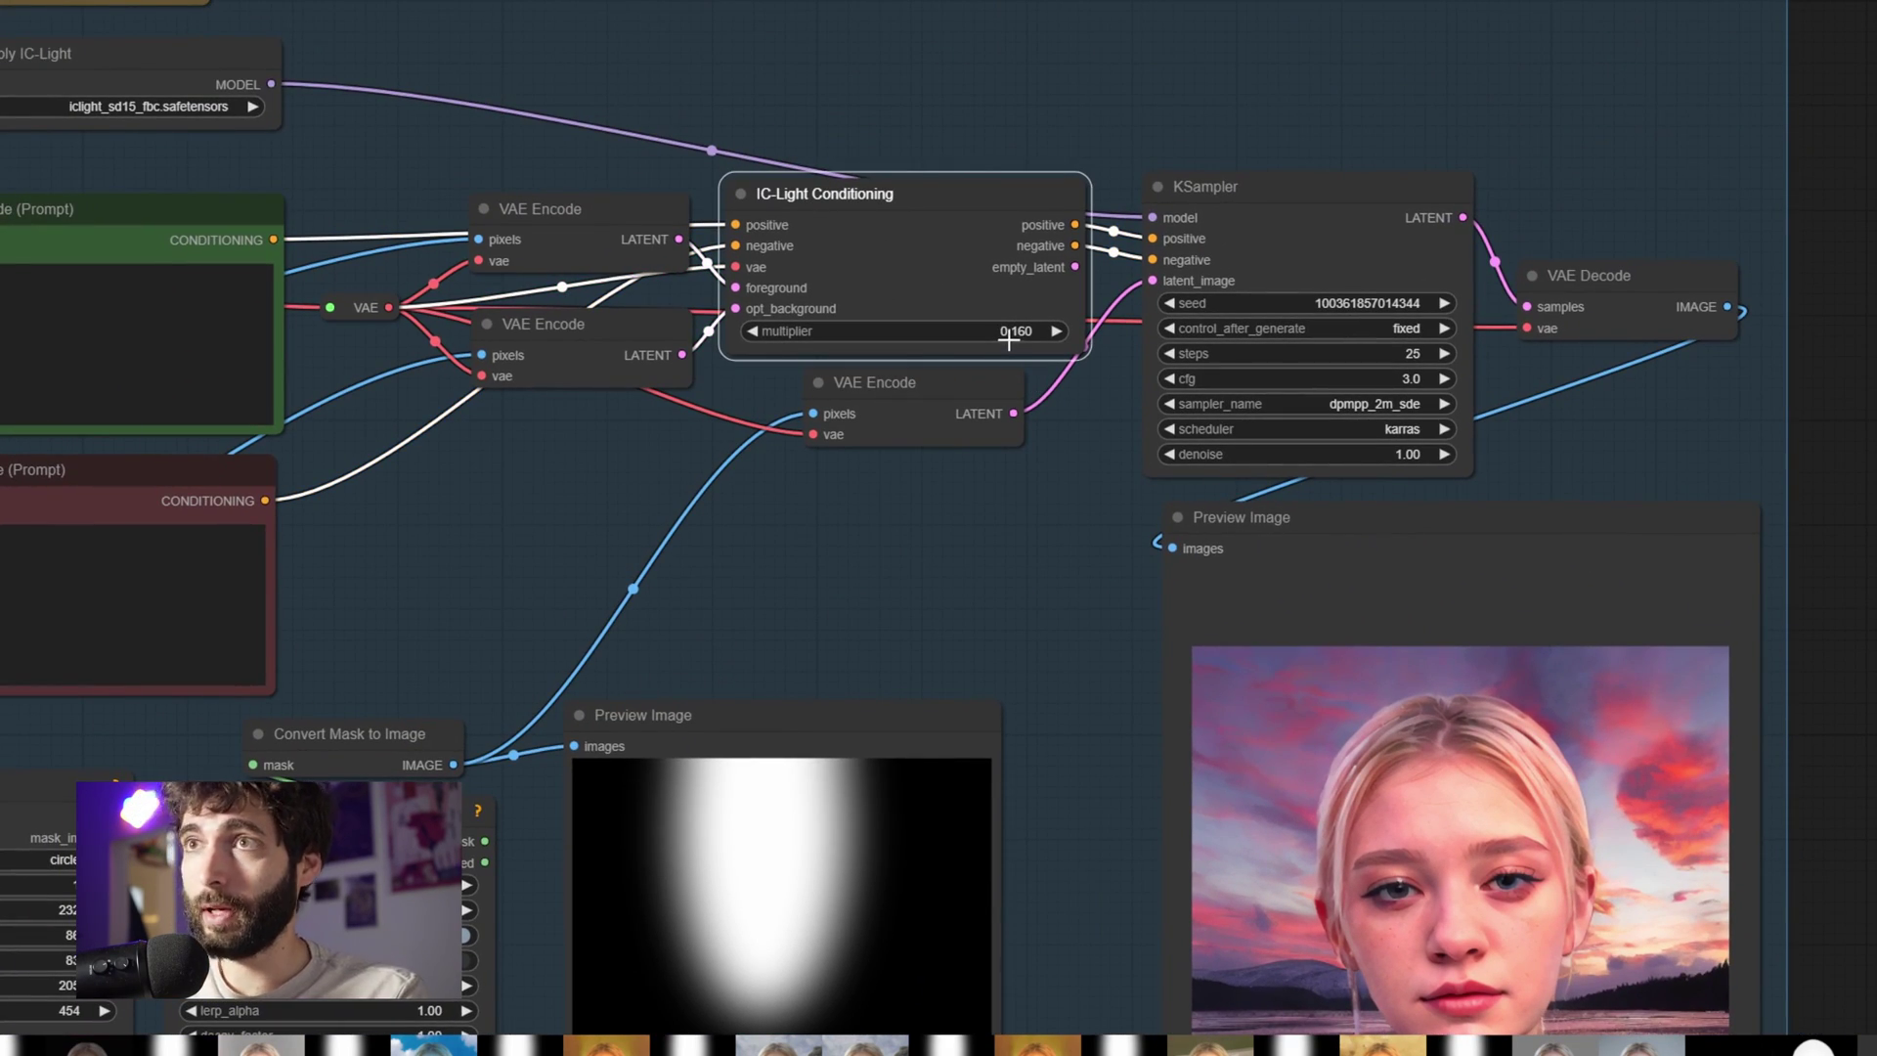
click(1008, 332)
text(0.1)
key(Return)
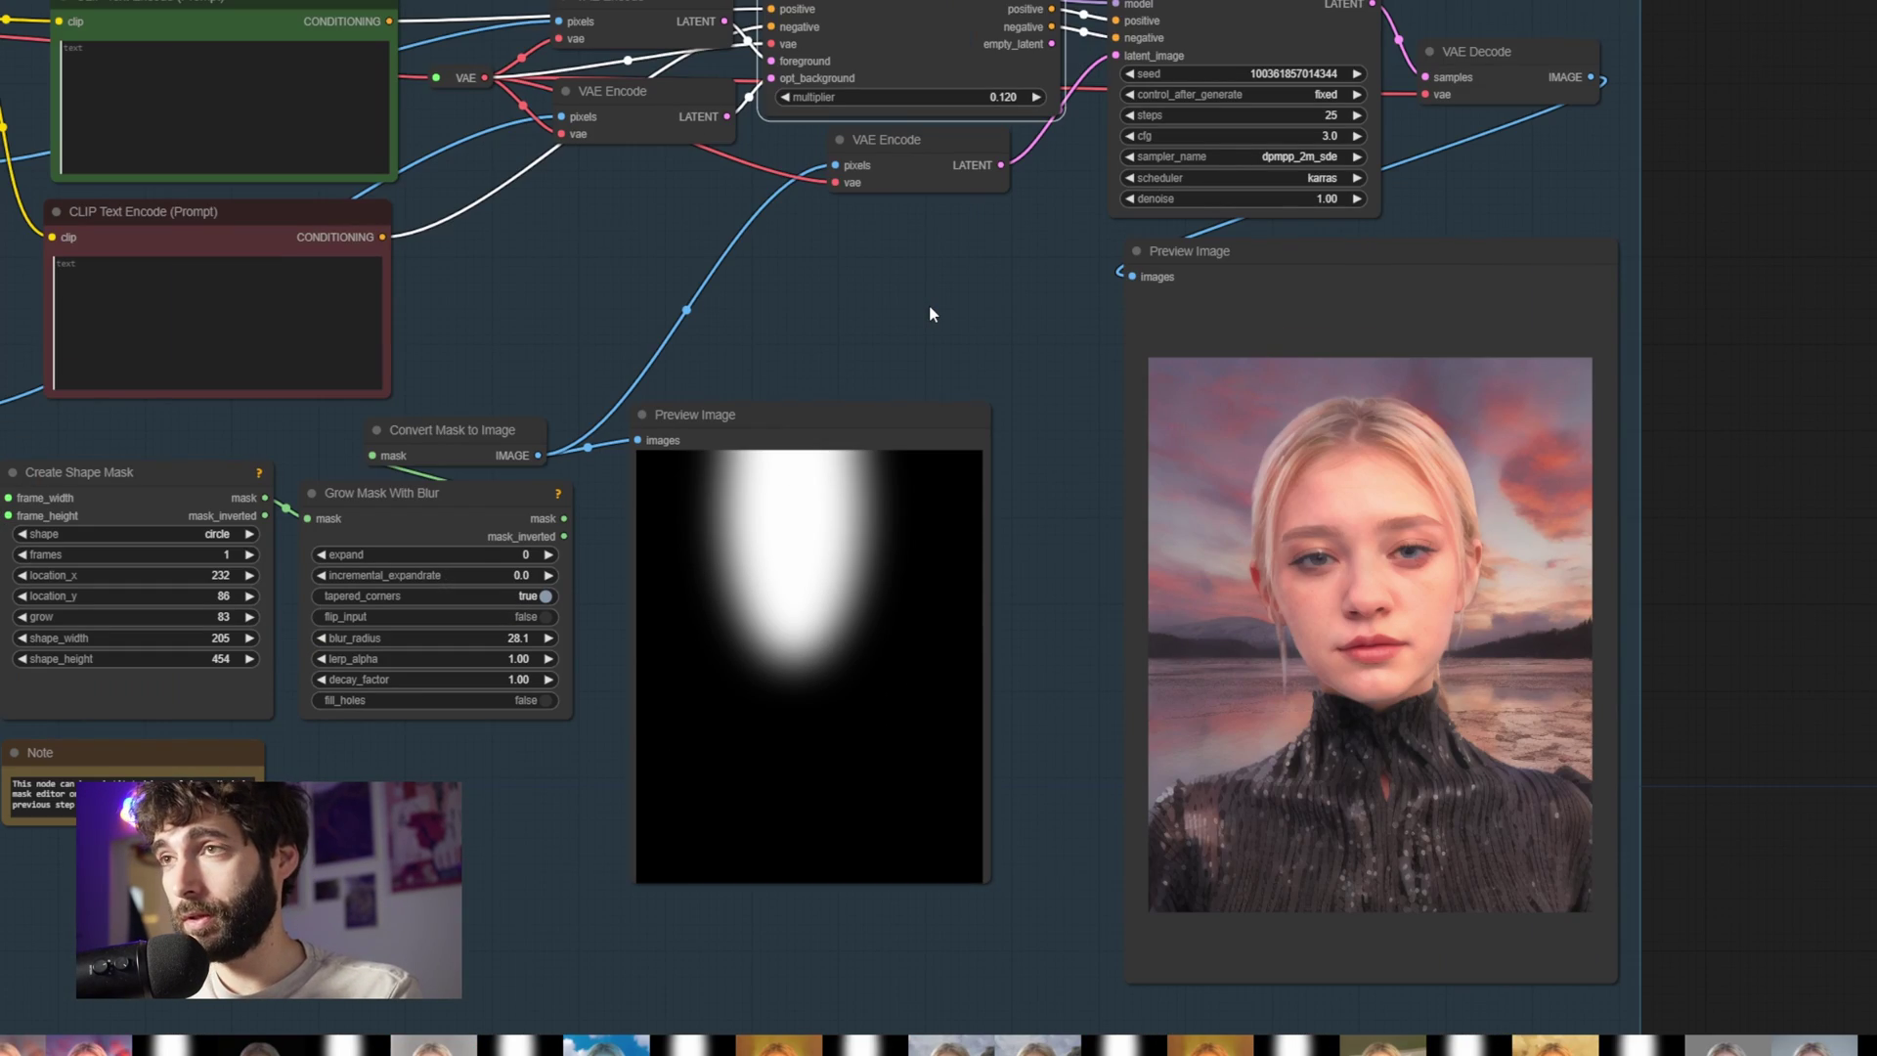
click(929, 307)
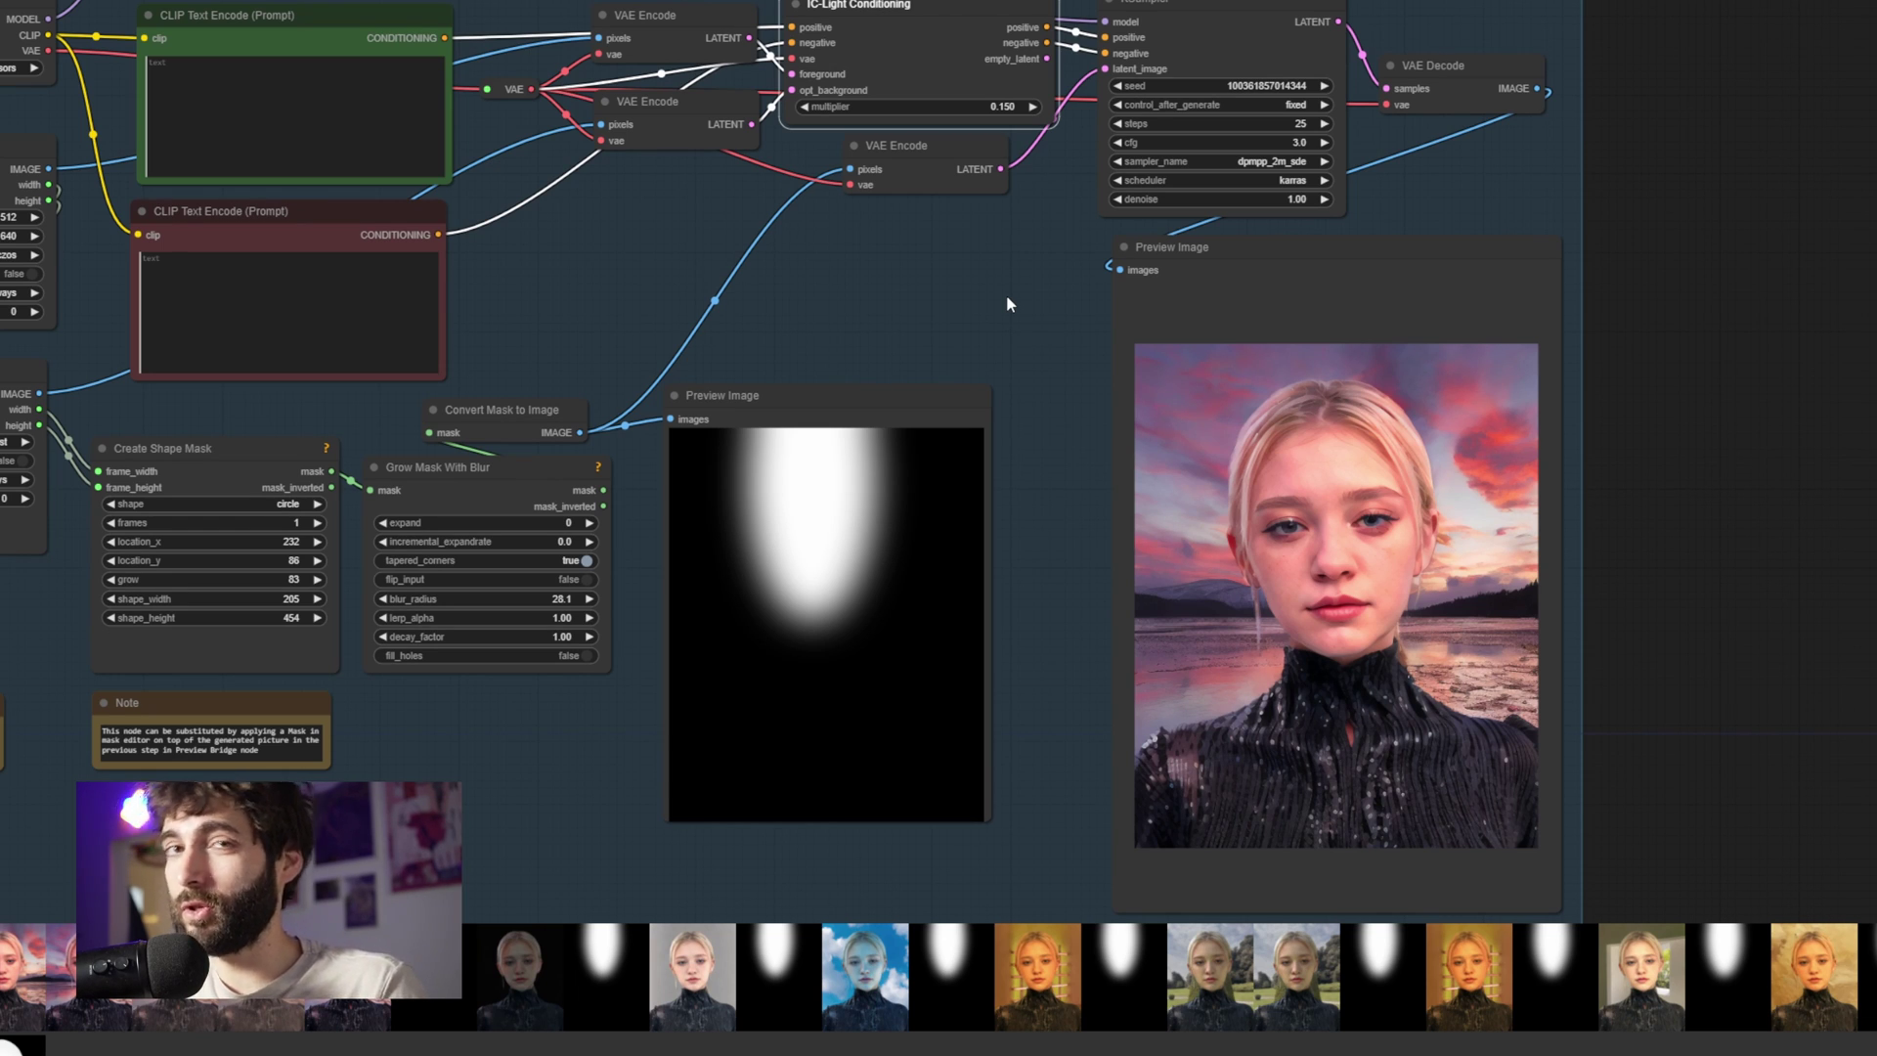
drag(1021, 251, 1030, 254)
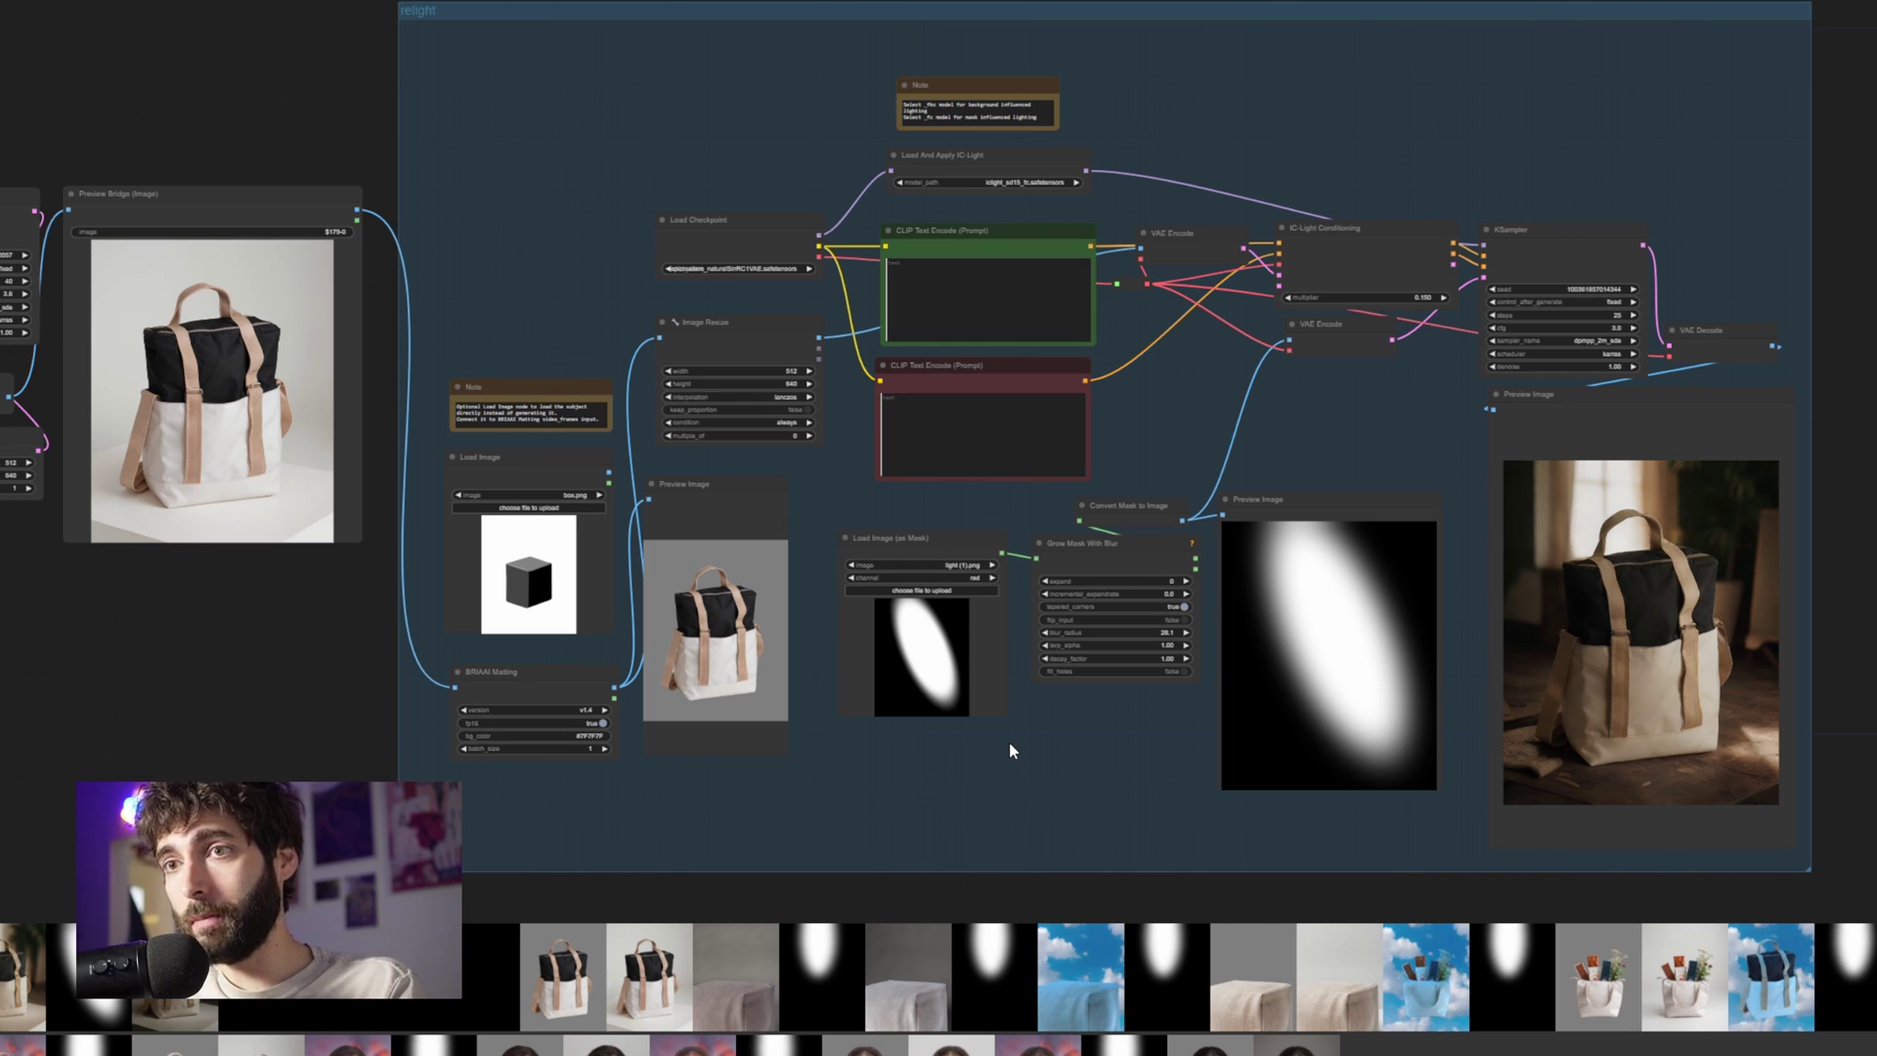
scroll(1009, 742, down, 2)
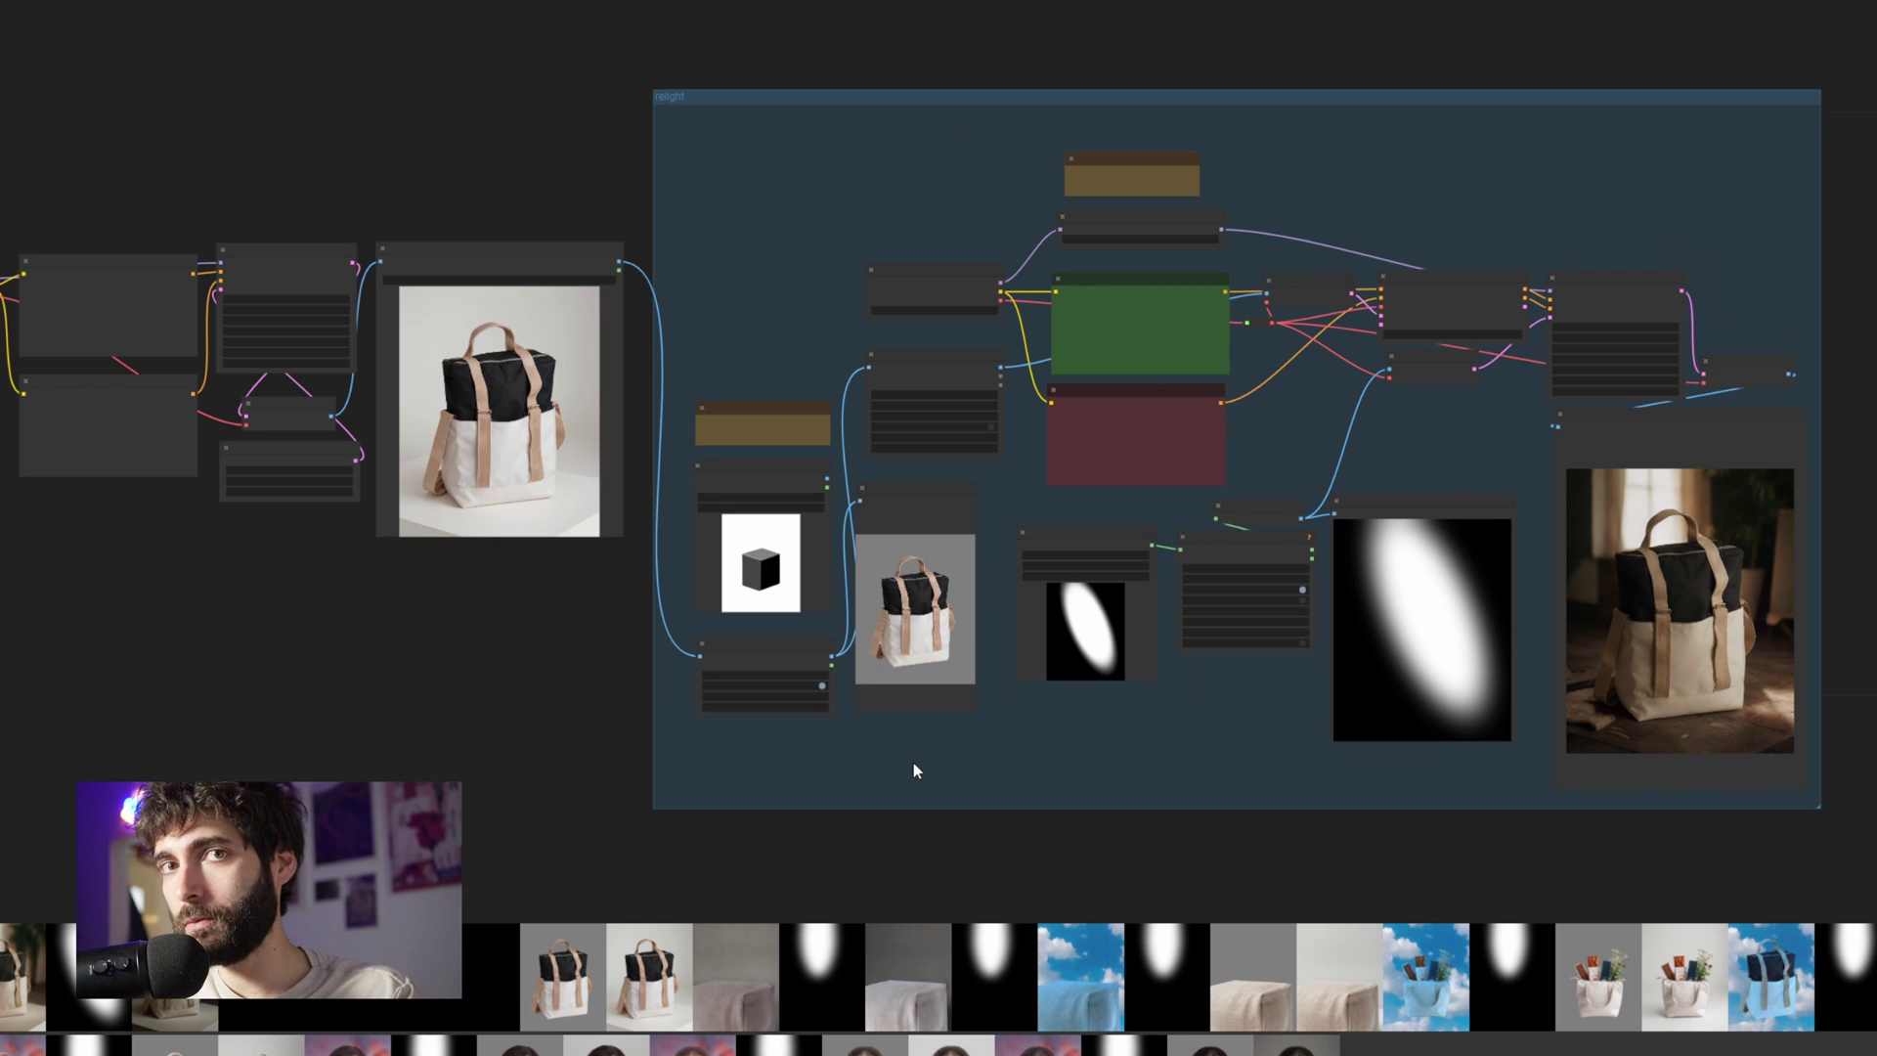